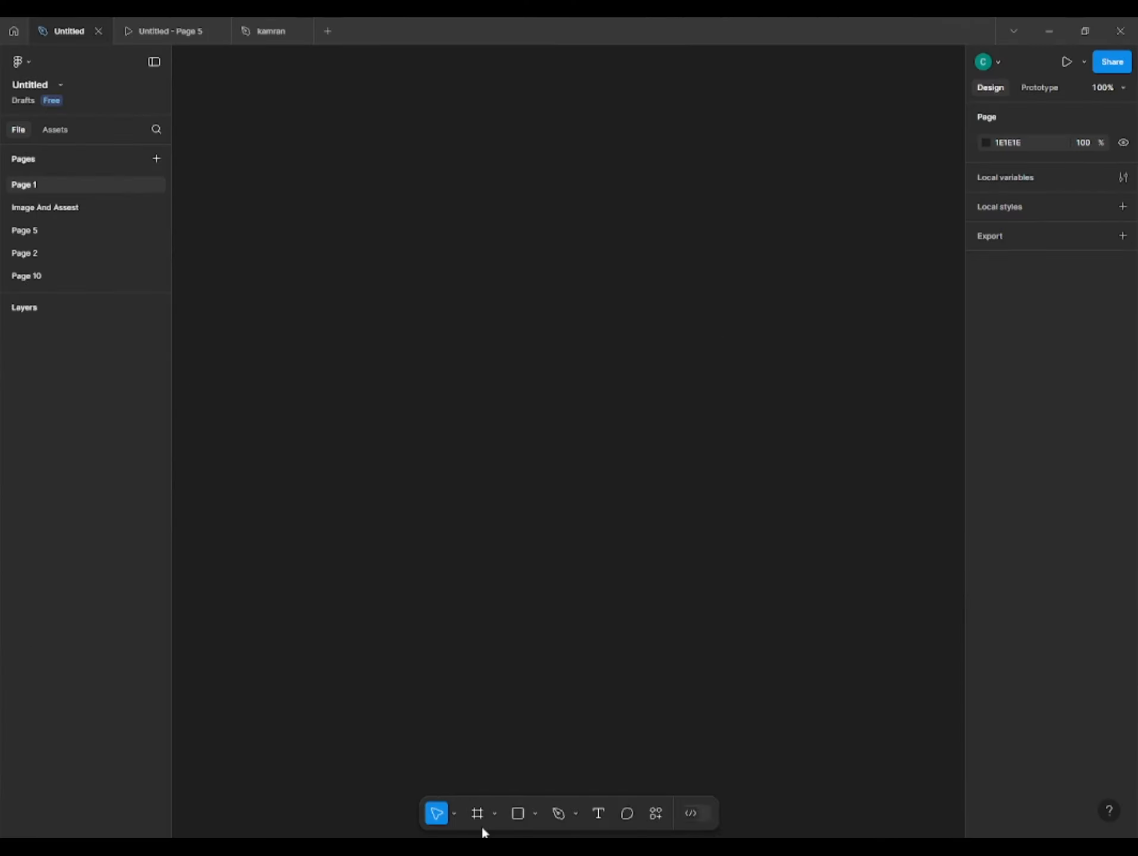
Create a 1024 × 768 frame on Page 1 from the Slide 4:3 presentation preset
left_click(480, 816)
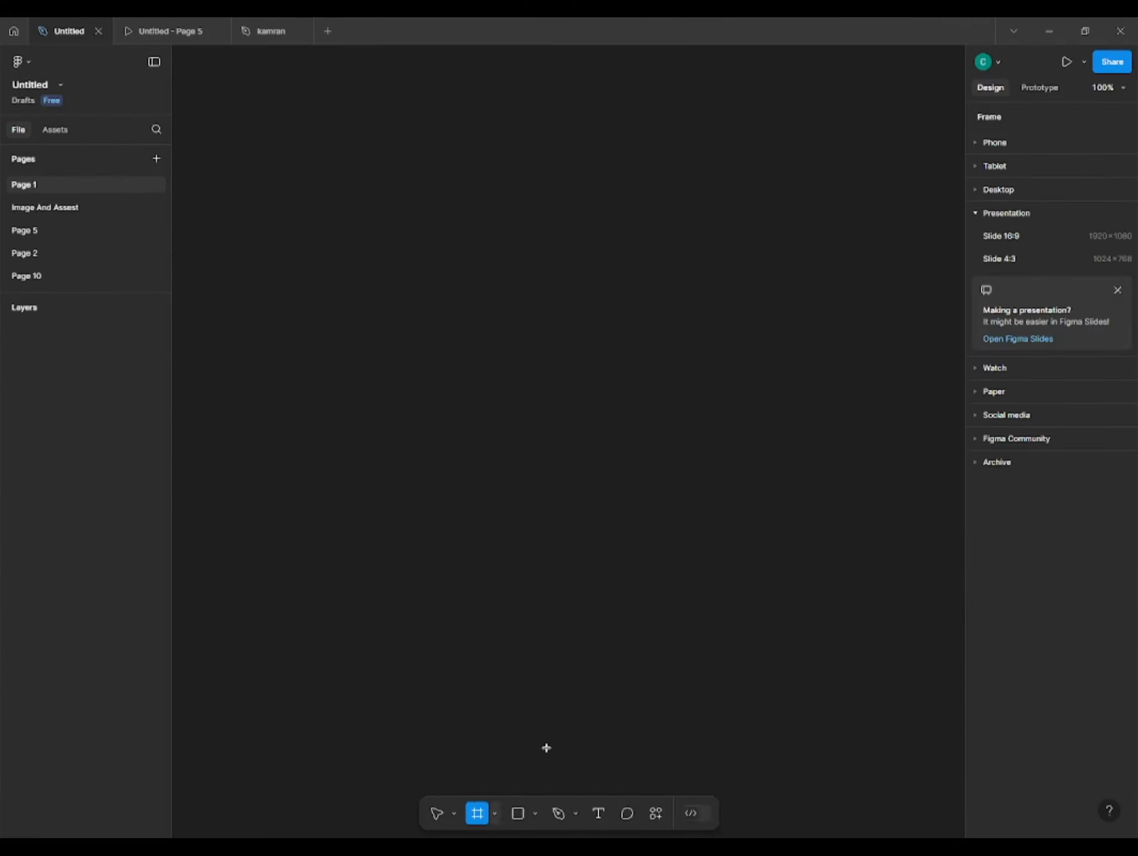
left_click(1021, 260)
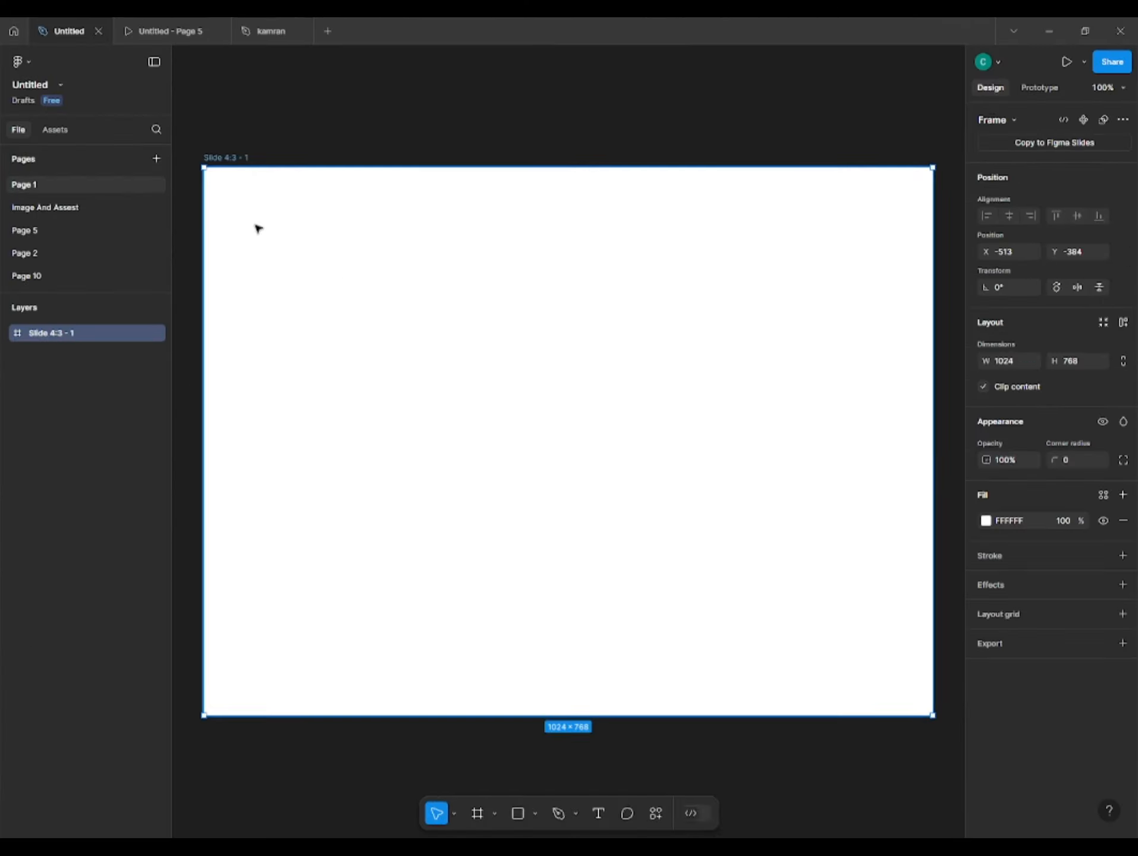
left_click(370, 132)
left_click(336, 185)
Copy the Creative_canvas.ui navigation bar frame from the Image And Assest page and paste it into the Slide 4:3 frame on Page 1
left_click(56, 208)
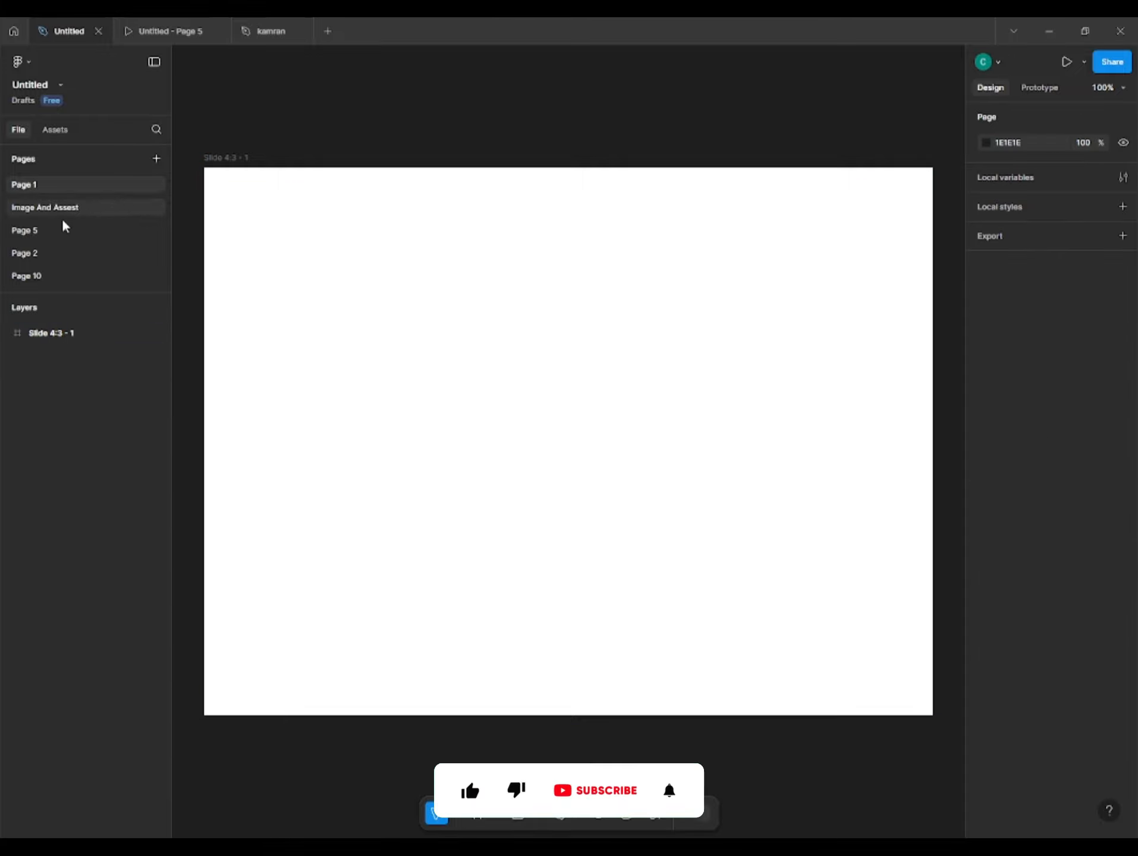
scroll(252, 251, "left", 2)
scroll(346, 165, "down", 5)
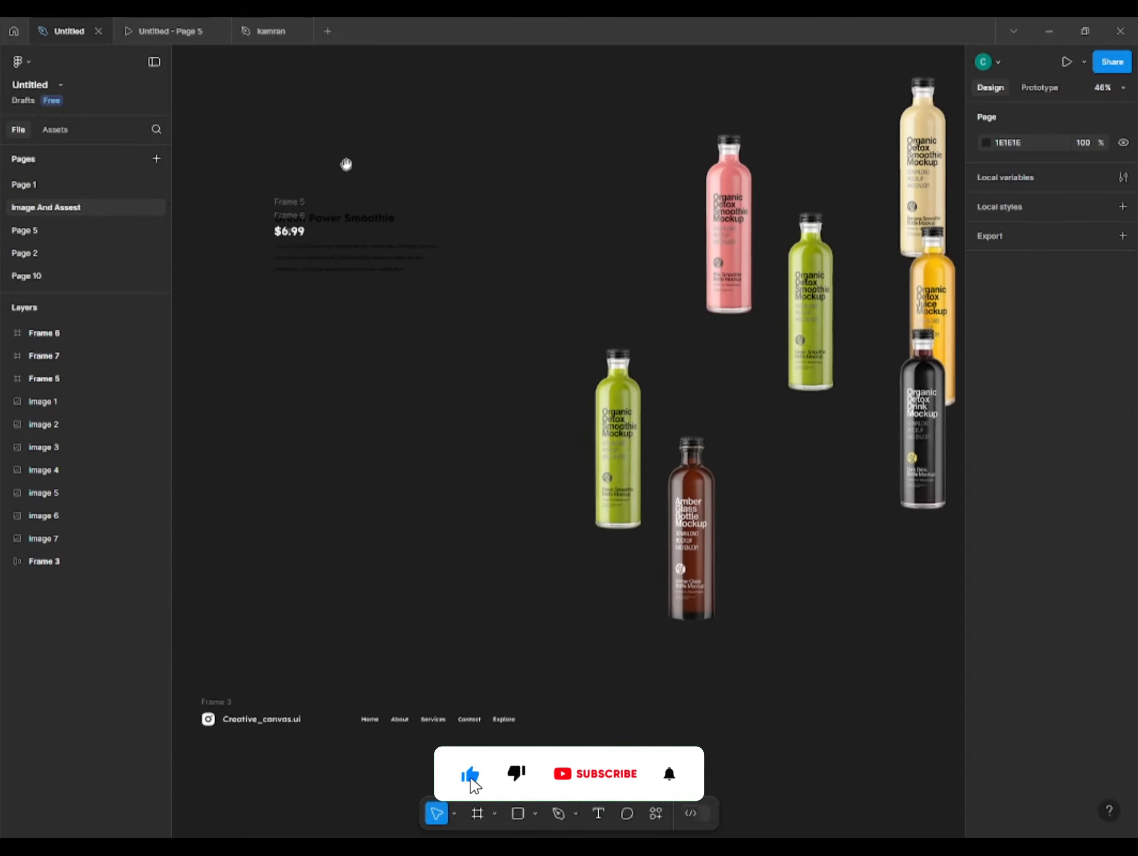
left_click(231, 476)
left_click(231, 476)
key("ctrl+c")
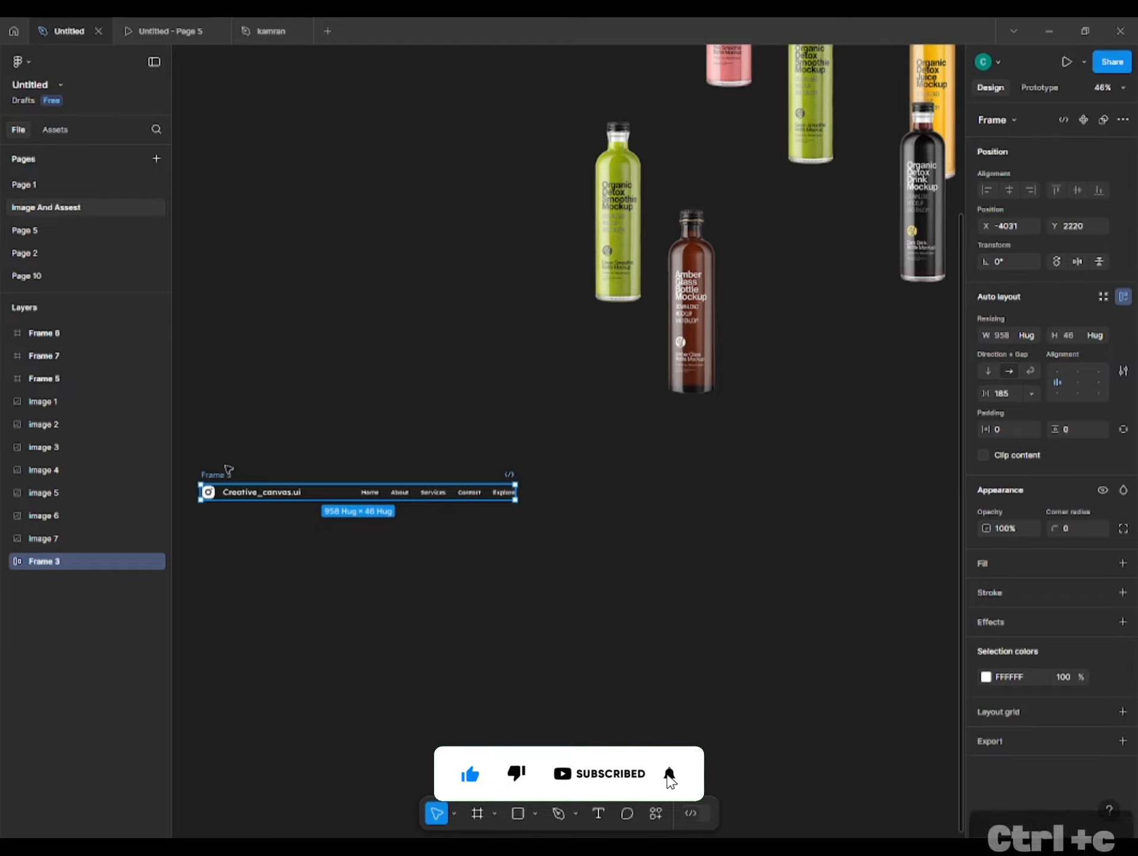
left_click(31, 189)
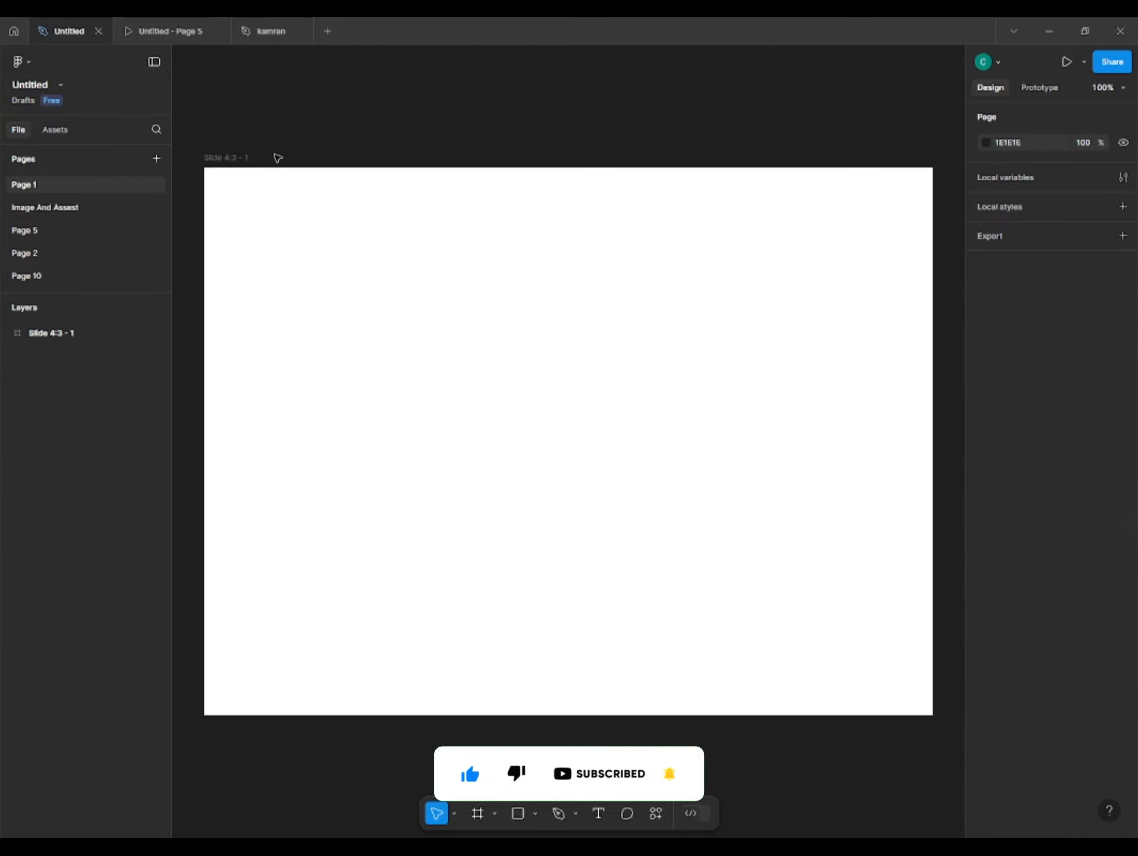
left_click(237, 161)
key("ctrl+v")
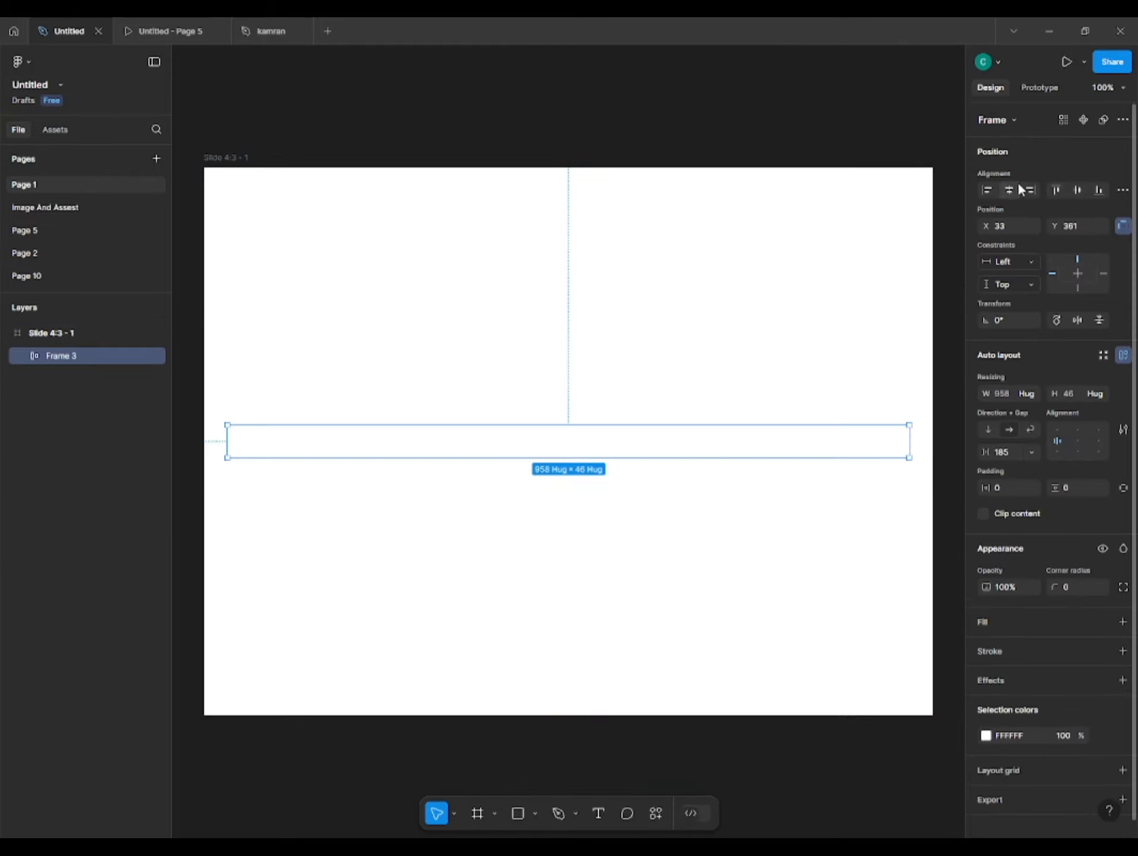
Recolour the navigation bar's contents to 000000 and position the bar near the slide's upper edge at about Y 19
left_click(1062, 192)
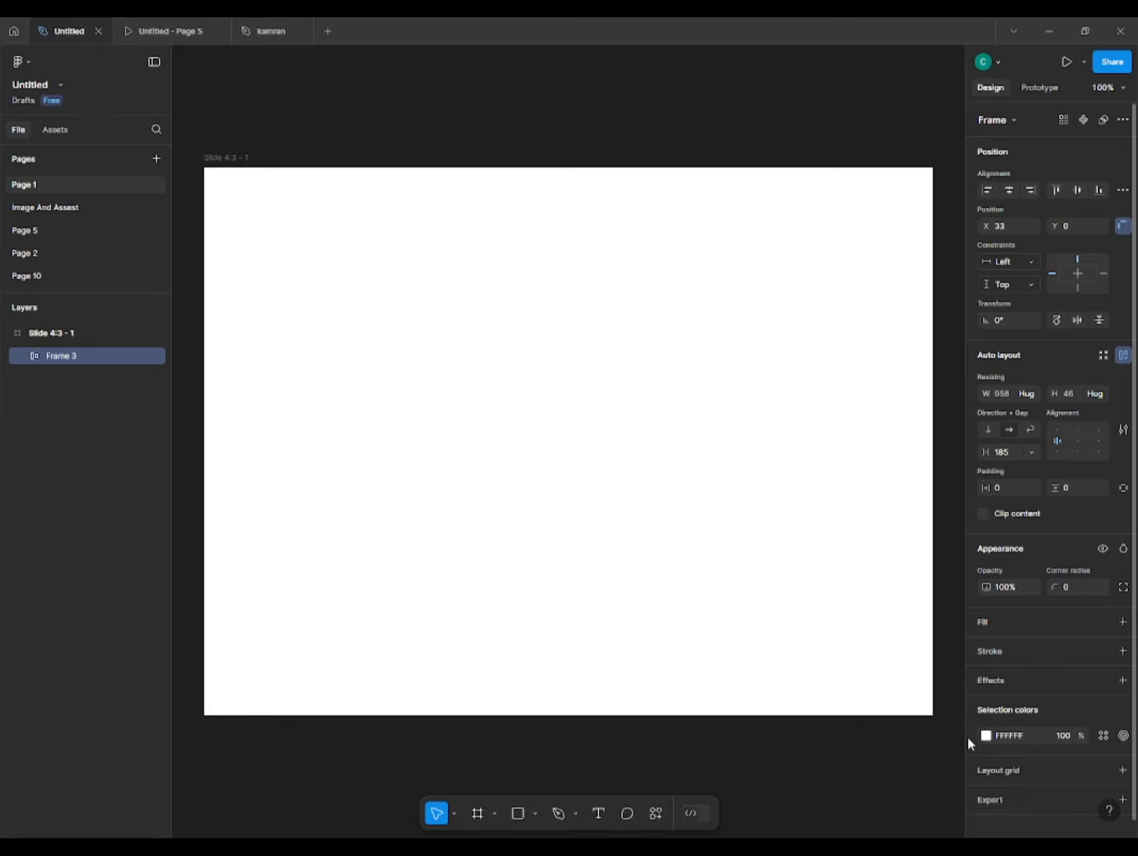
left_click(986, 735)
left_click_drag(905, 608, 962, 652)
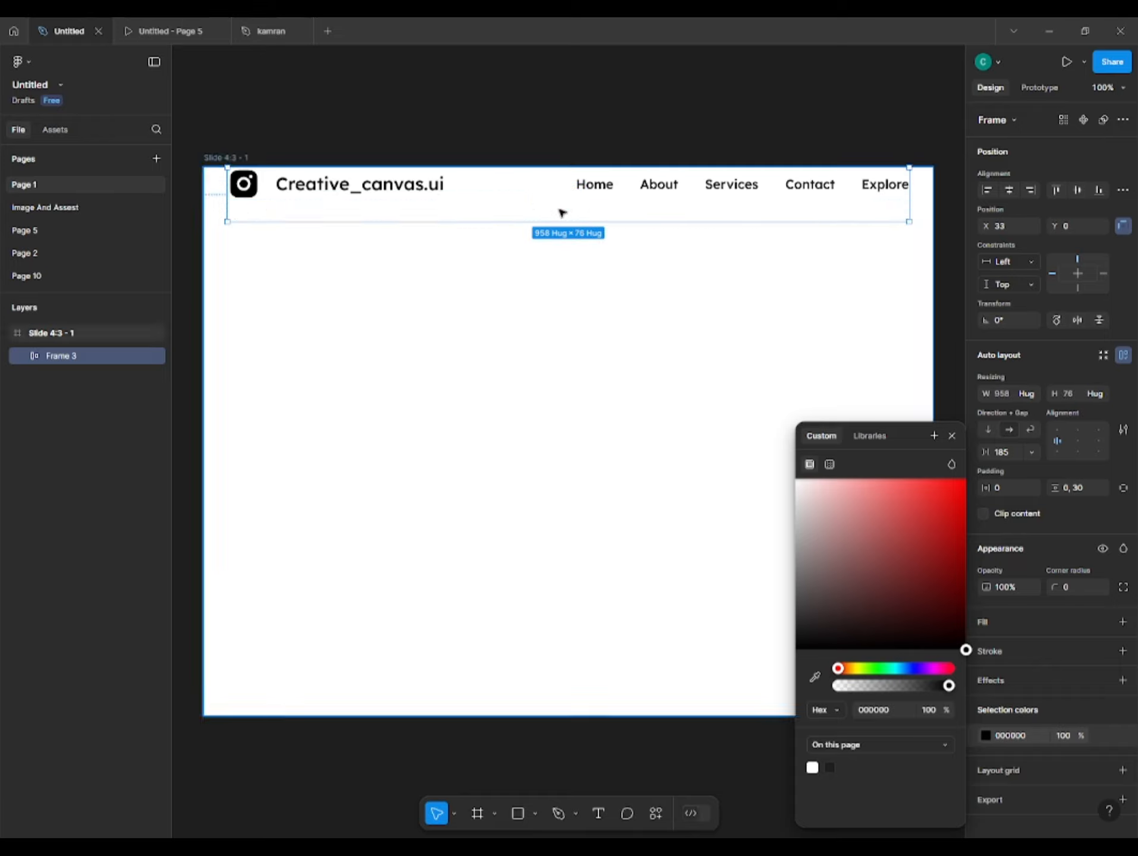
left_click(531, 177)
left_click_drag(531, 177, 534, 198)
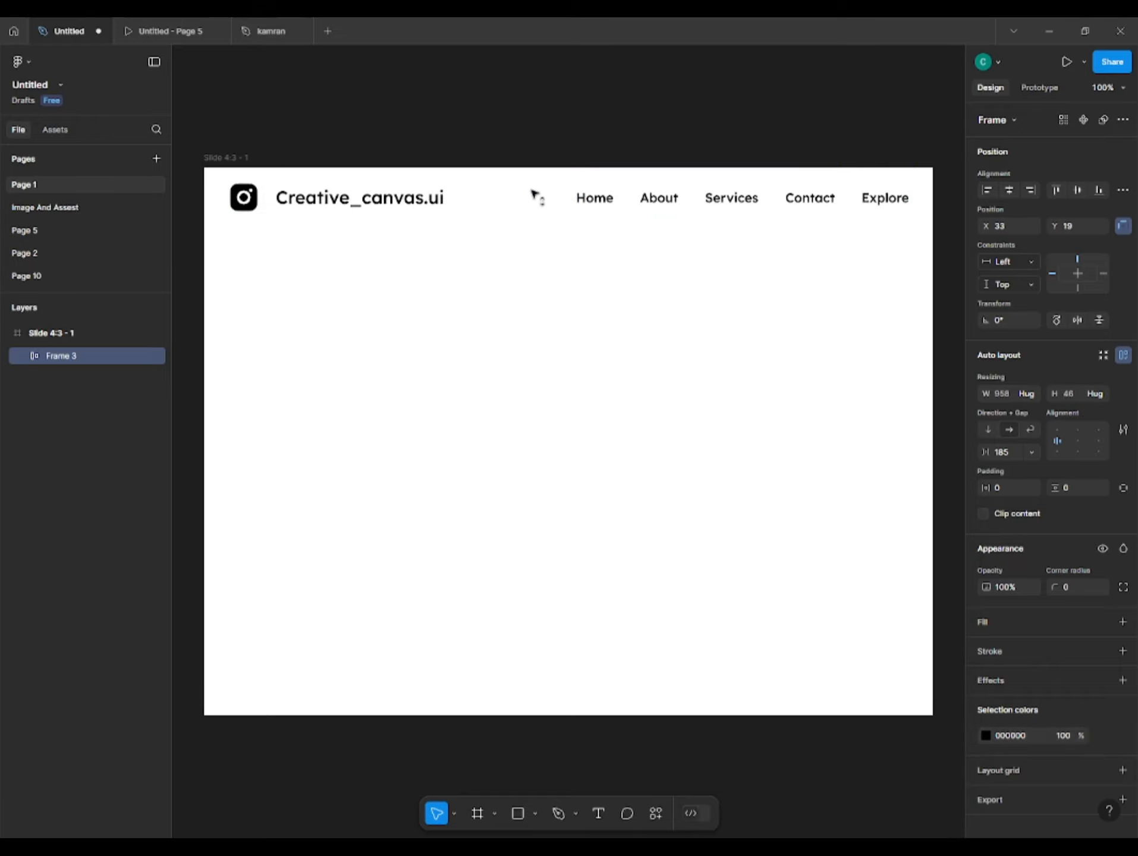
left_click(497, 143)
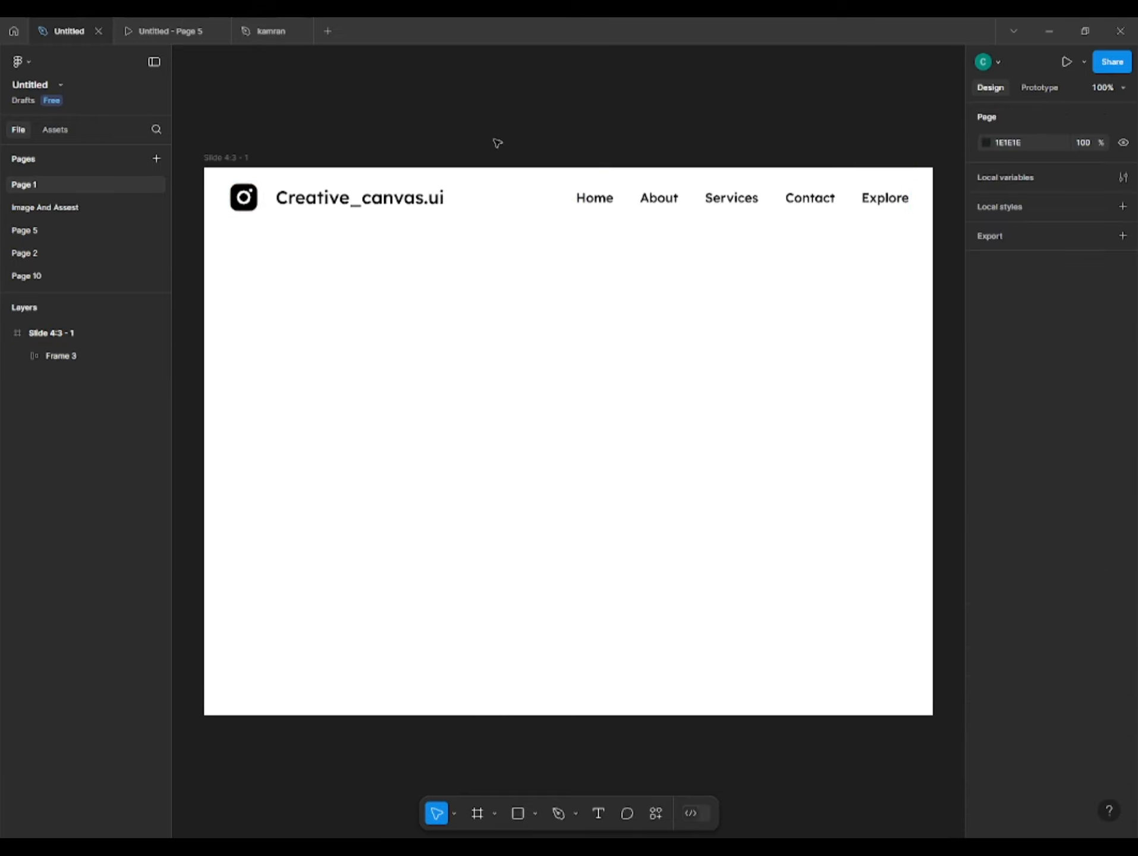
Copy all seven bottle images from the Image And Assest page and paste them onto Page 1
left_click(59, 207)
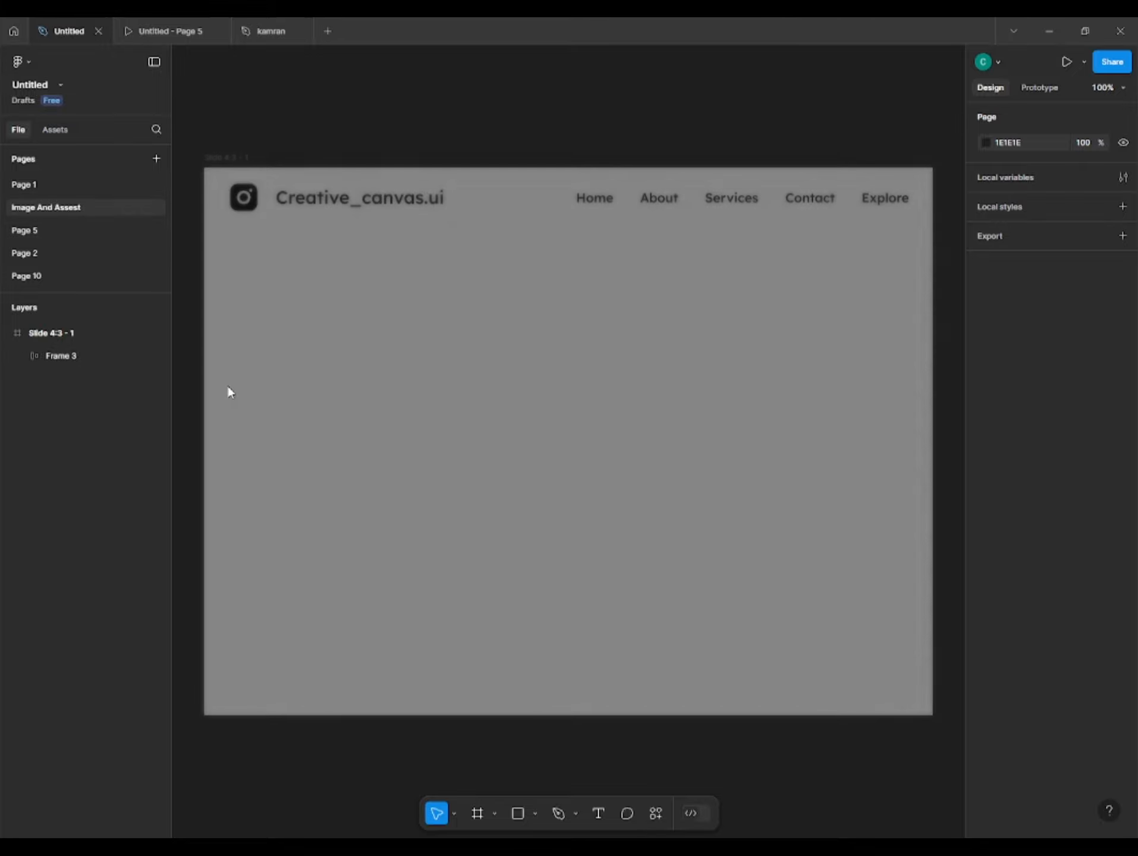
scroll(401, 340, "down", 3)
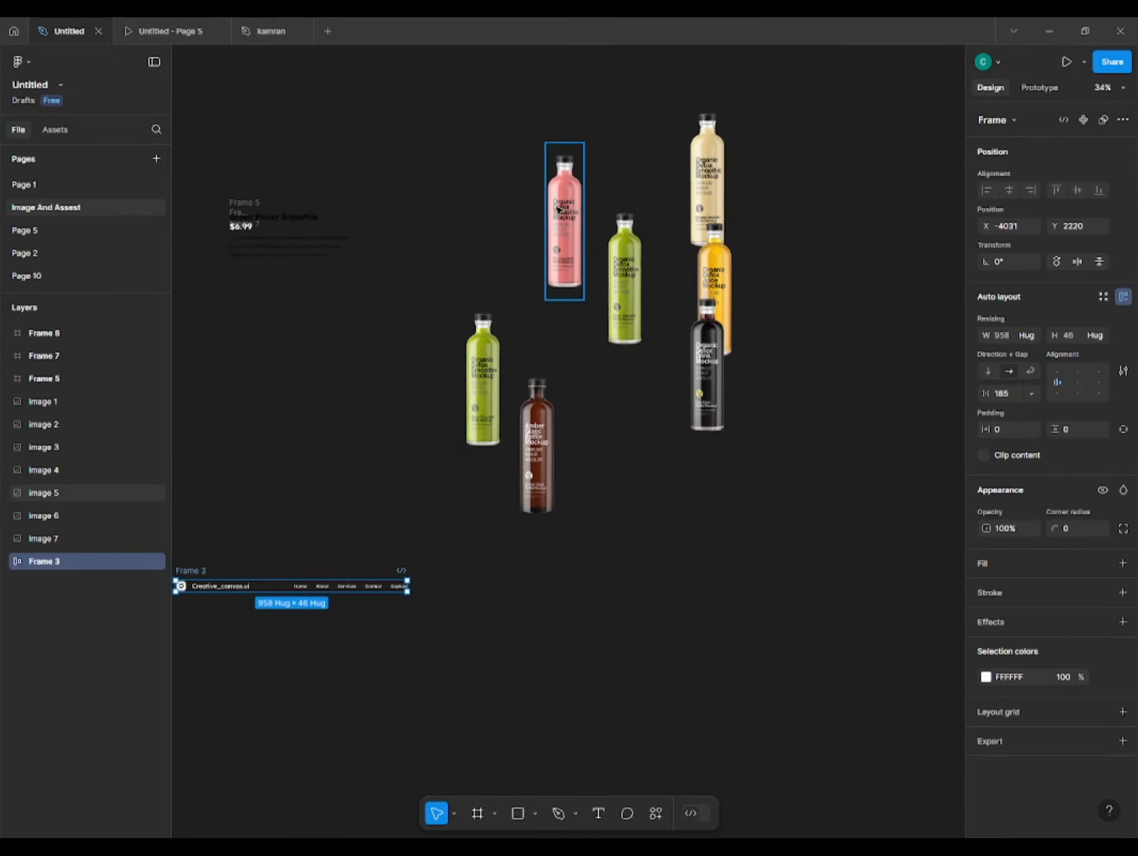
left_click_drag(421, 166, 842, 532)
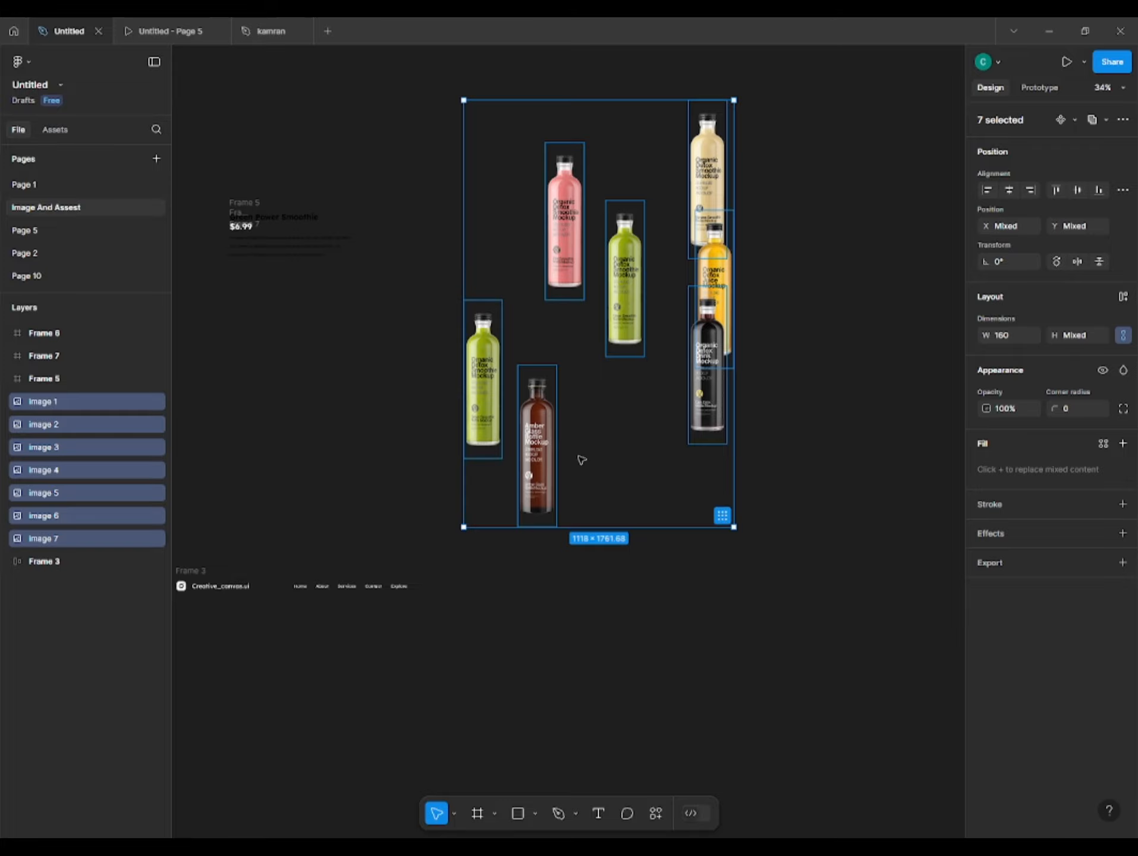
key("ctrl+c")
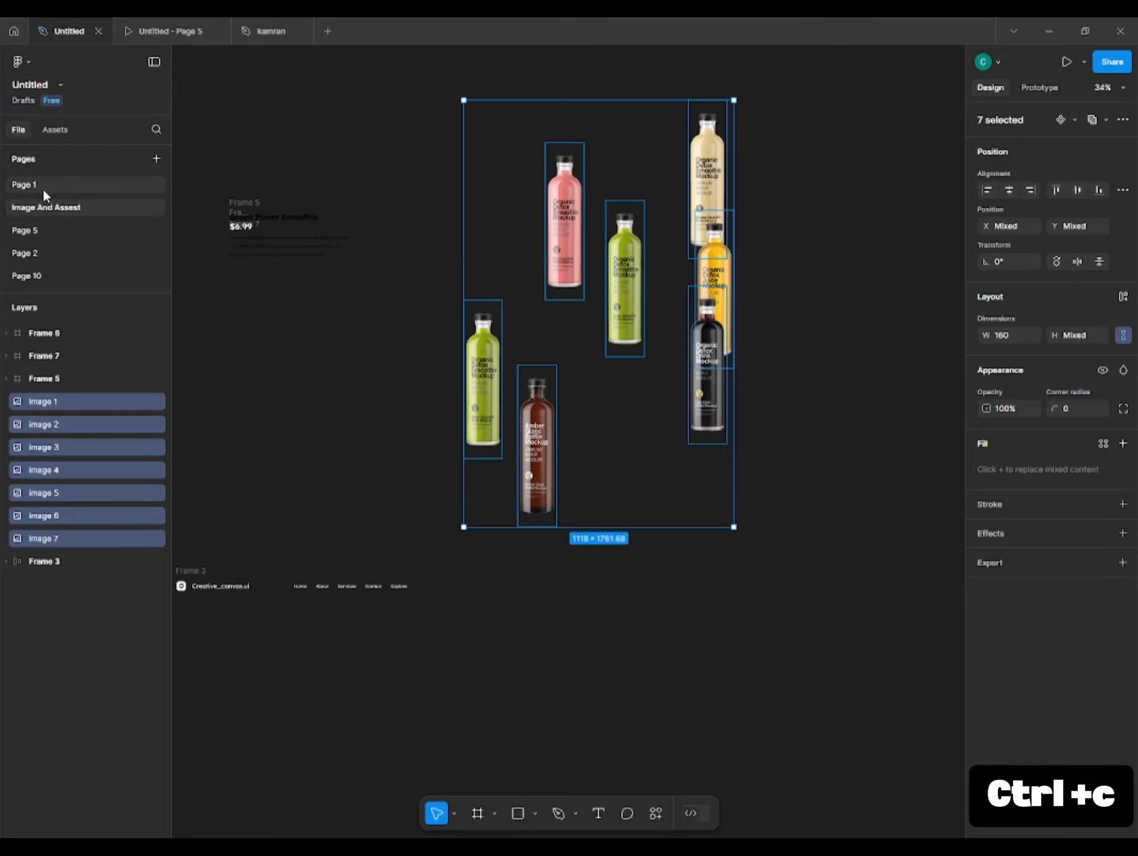
left_click(43, 186)
key("ctrl+v")
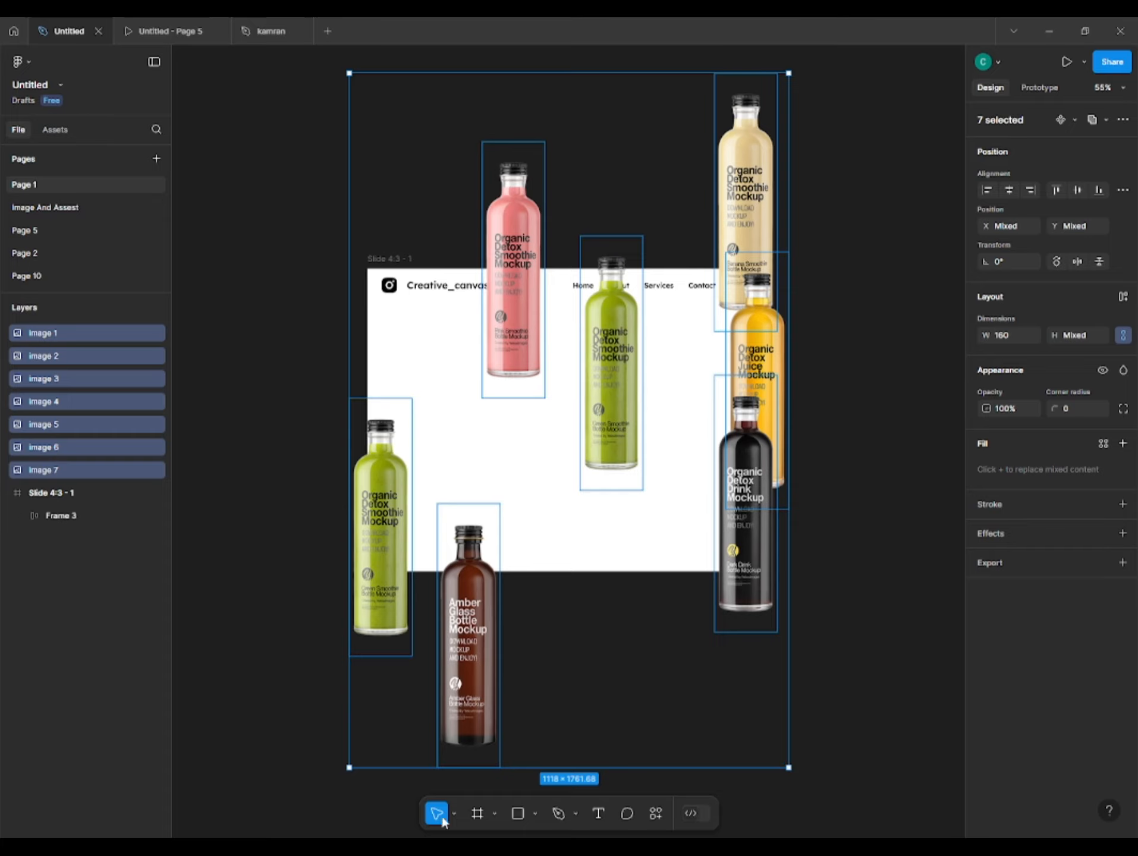
Align the seven bottle images on their horizontal and vertical centres so they stack on top of each other
left_click(1009, 190)
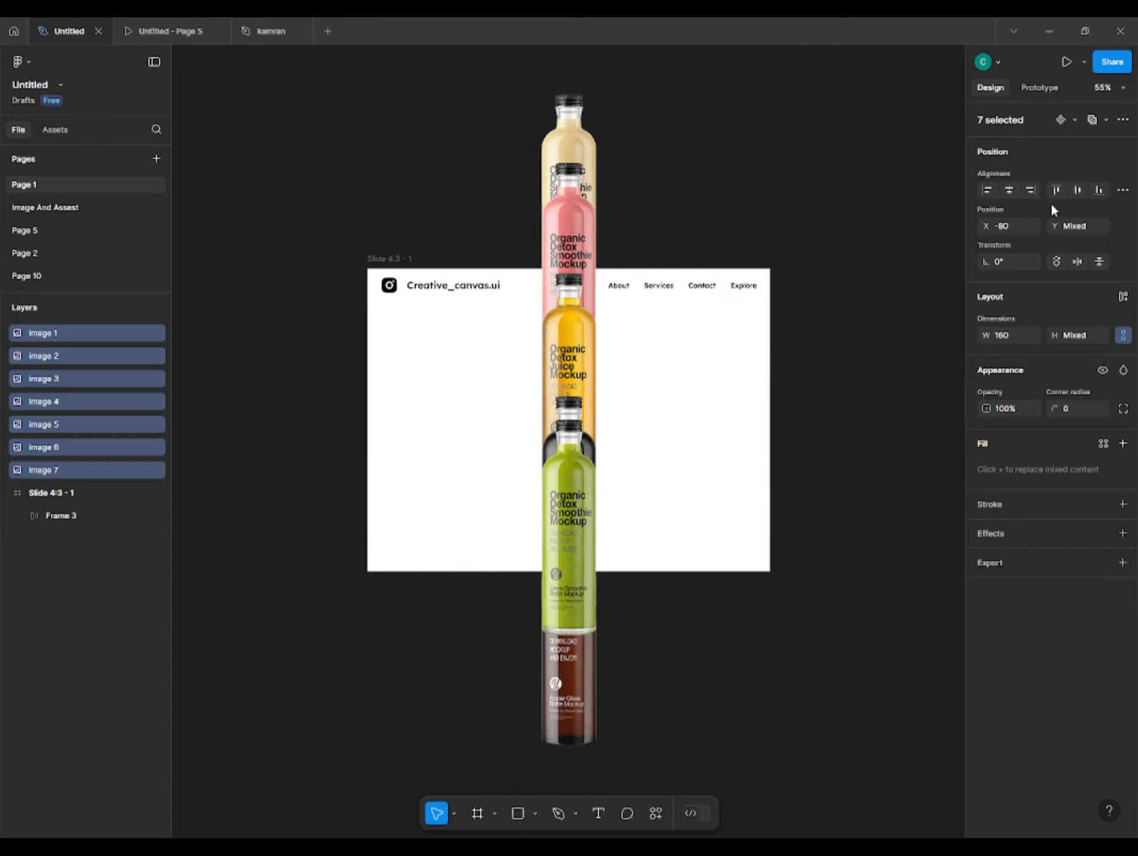
left_click(1080, 190)
scroll(533, 397, "up", 5)
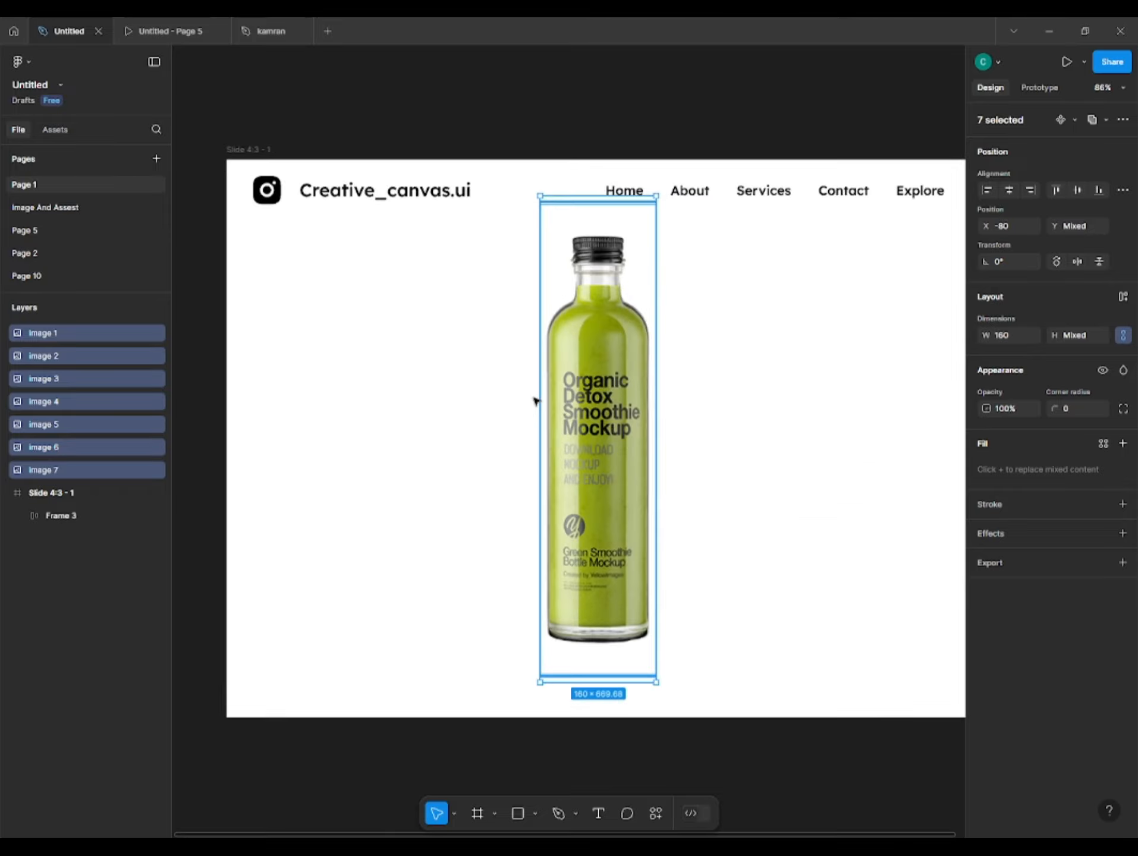
scroll(579, 404, "right", 2)
scroll(579, 404, "down", 1)
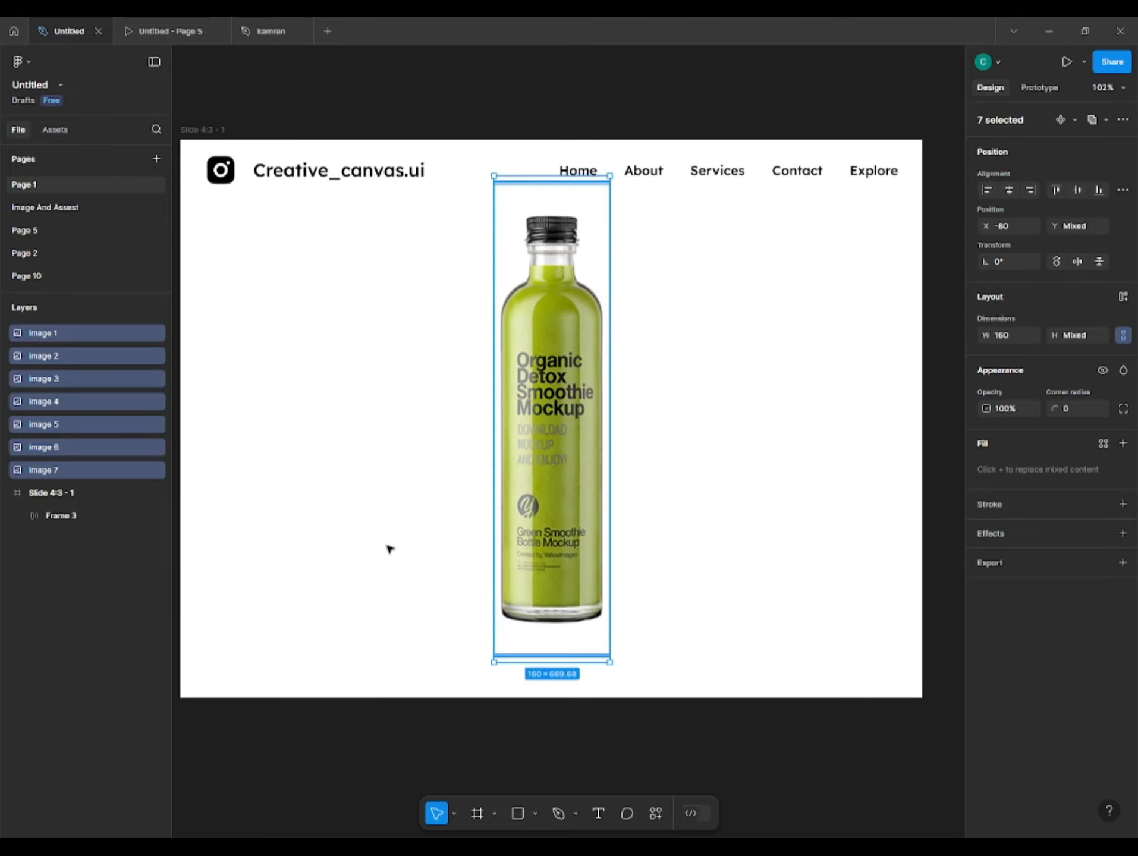
Nest the stacked bottle images inside the Slide 4:3 frame, centred horizontally with their lower part cropped by the slide's bottom edge
left_click_drag(545, 503, 545, 553)
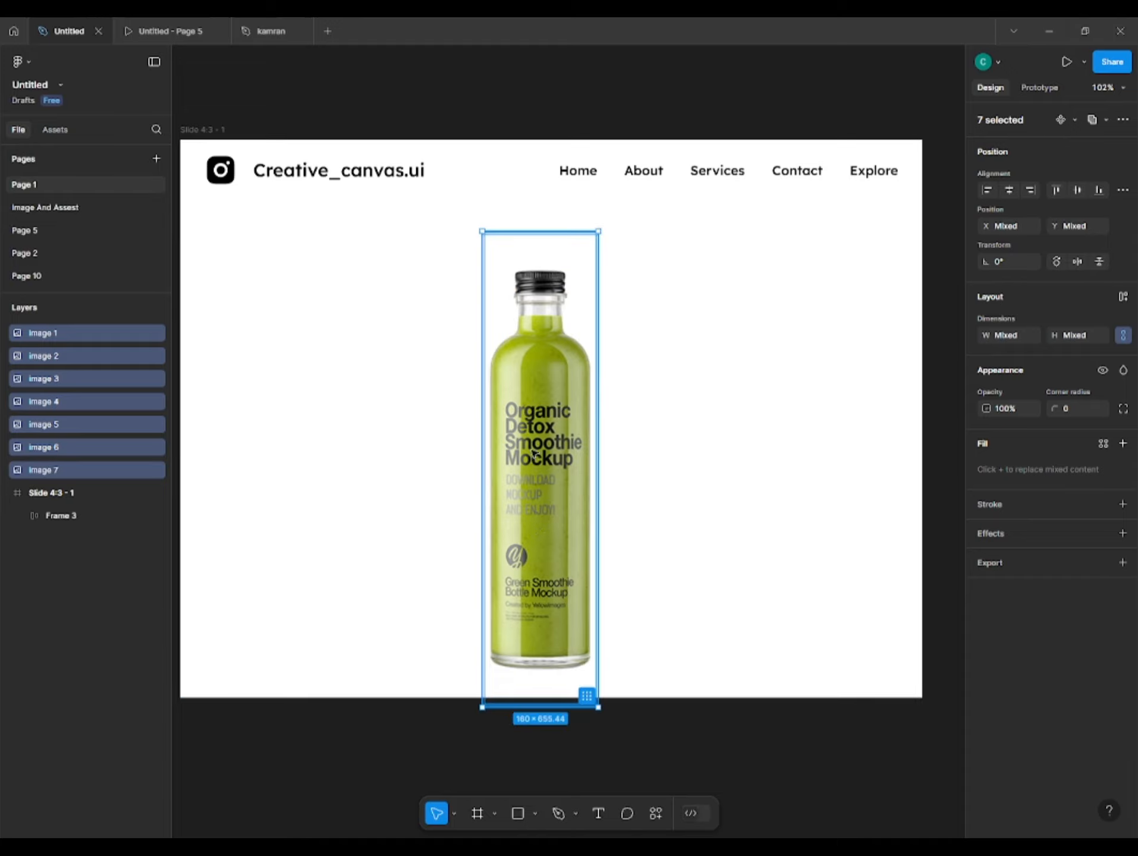
left_click_drag(533, 454, 543, 534)
left_click_drag(87, 437, 94, 498)
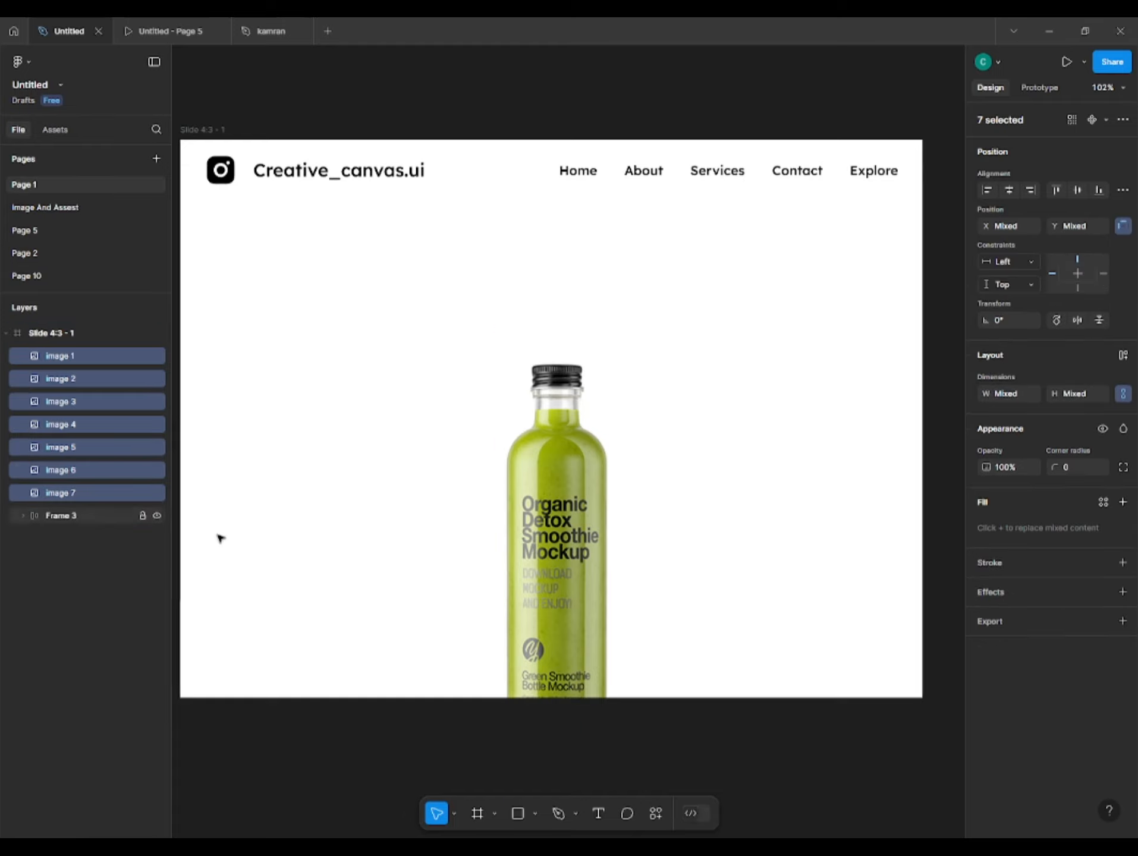
left_click_drag(561, 483, 555, 496)
left_click(460, 484)
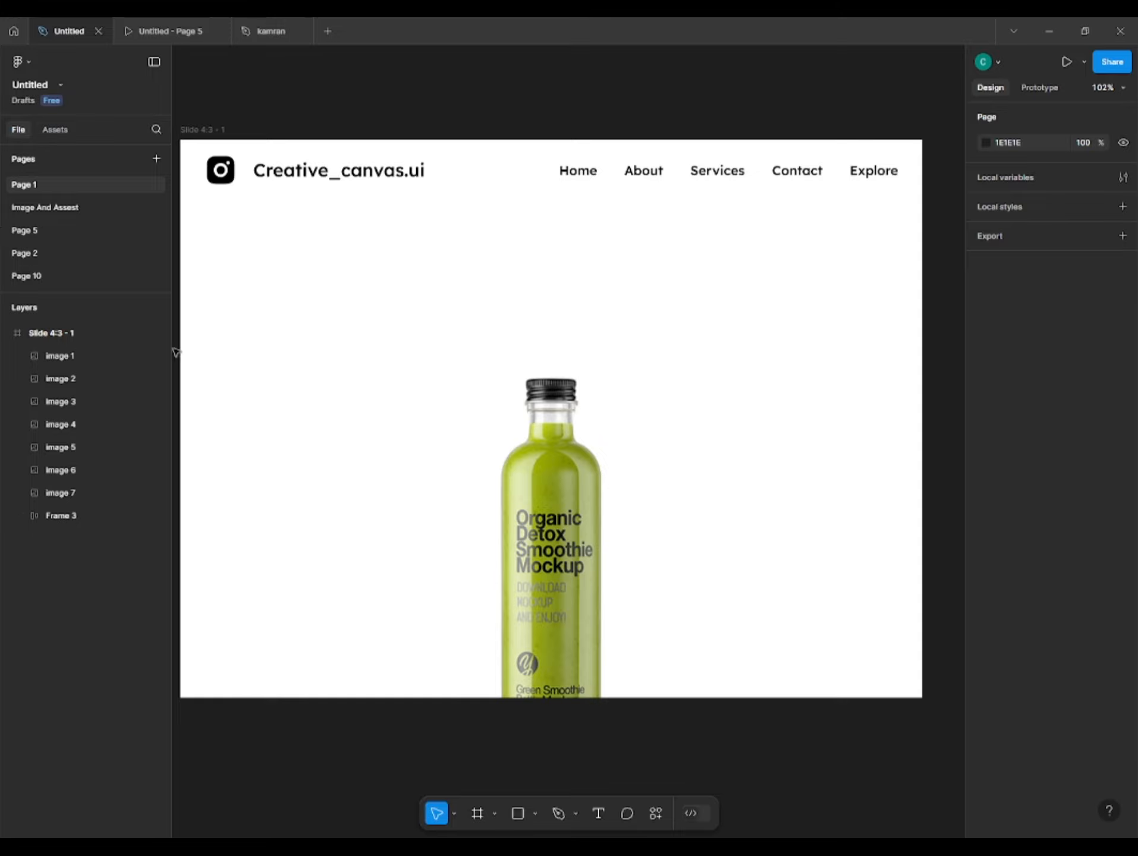
Add the text "ORGANIC SMOOTHIES" above the bottle on the slide and set its font to Londrina Solid
left_click(325, 257)
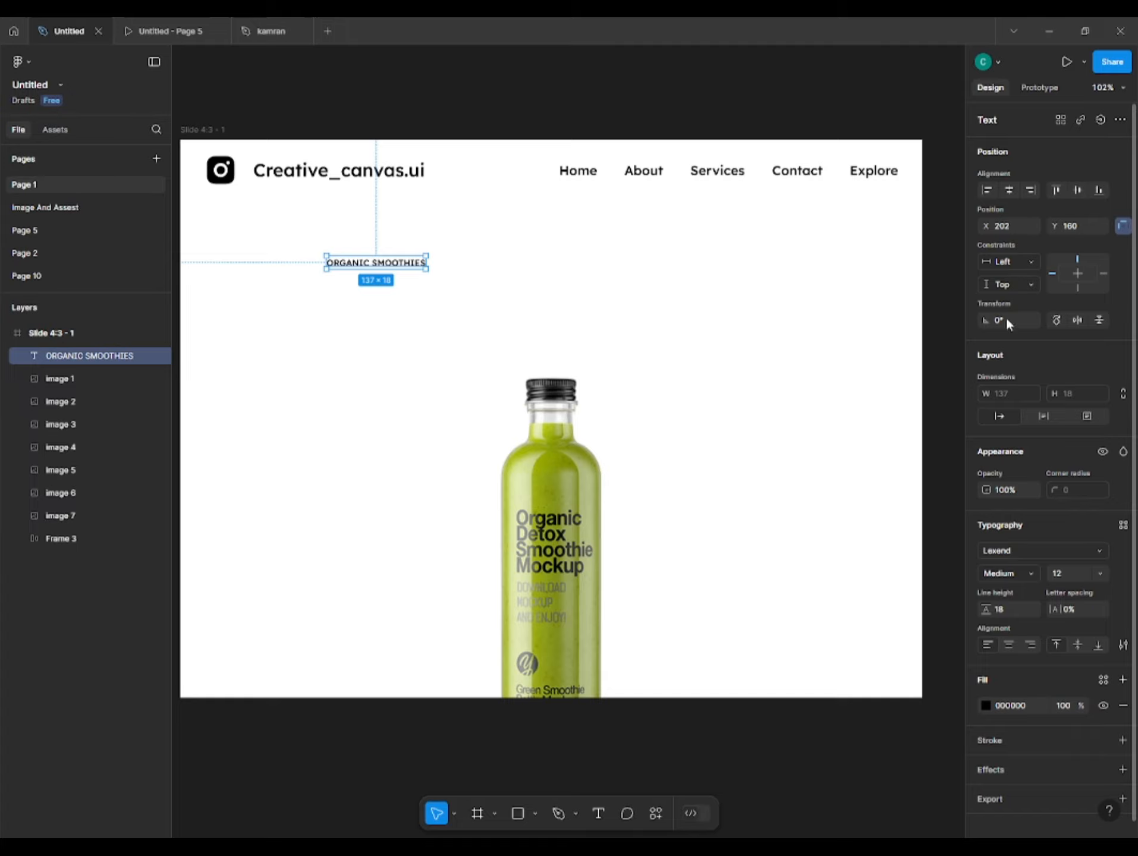
left_click(1042, 550)
left_click_drag(568, 352, 538, 348)
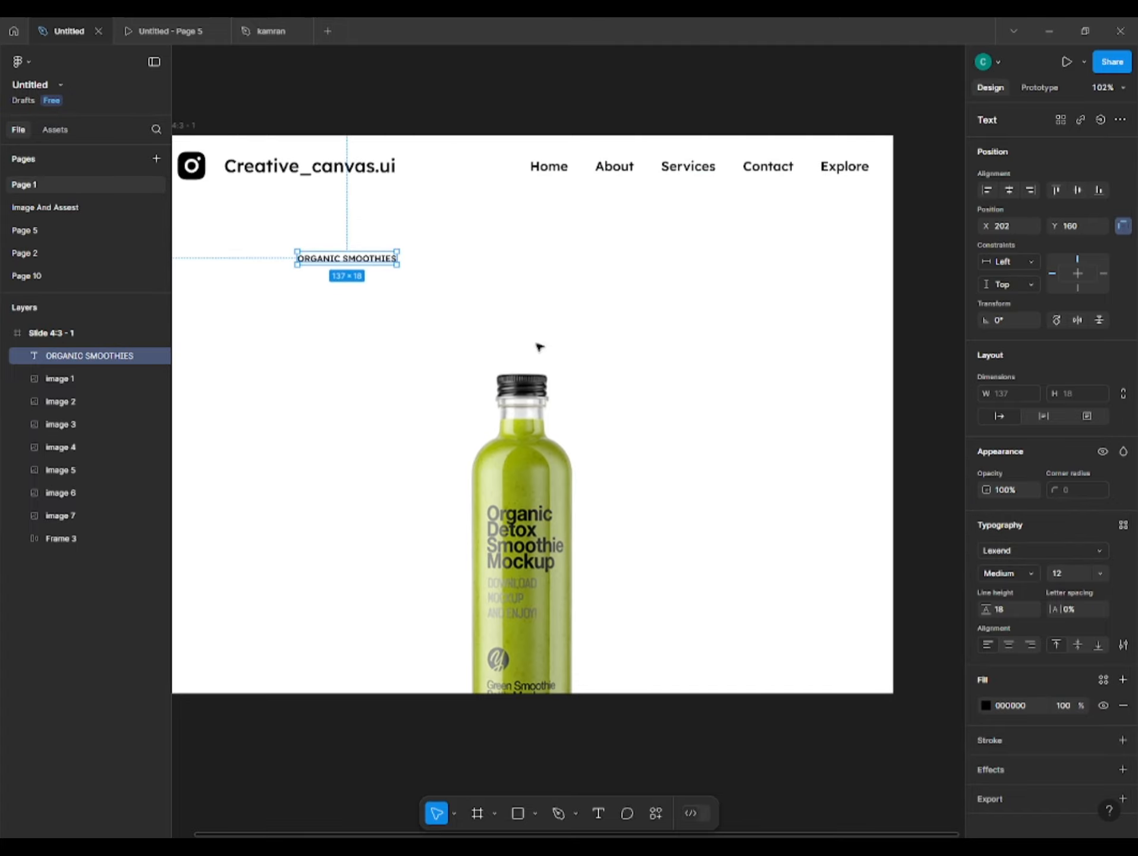
left_click(1070, 551)
scroll(916, 654, "down", 10)
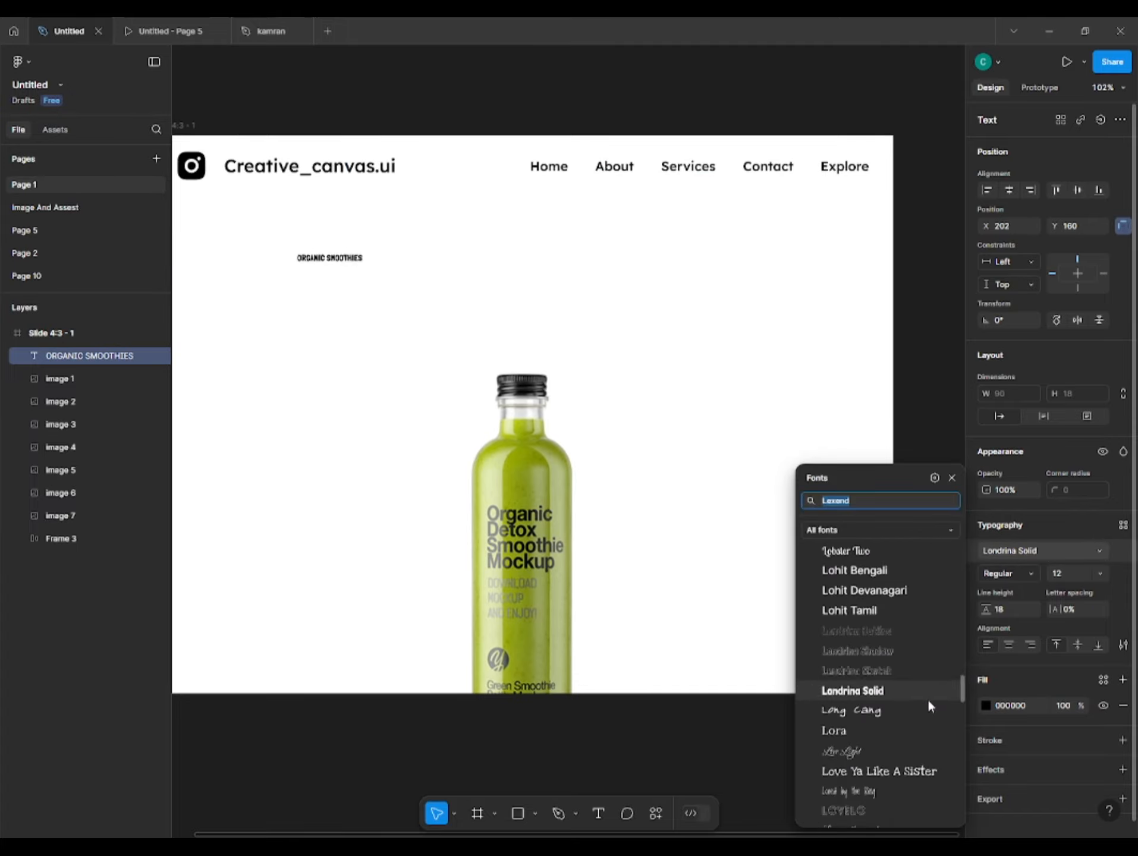
left_click(927, 696)
Set the heading to font size 136 and line height 142, splitting it into two lines after ORGANIC
left_click_drag(1057, 577, 98, 548)
double_click(641, 248)
left_click(638, 249)
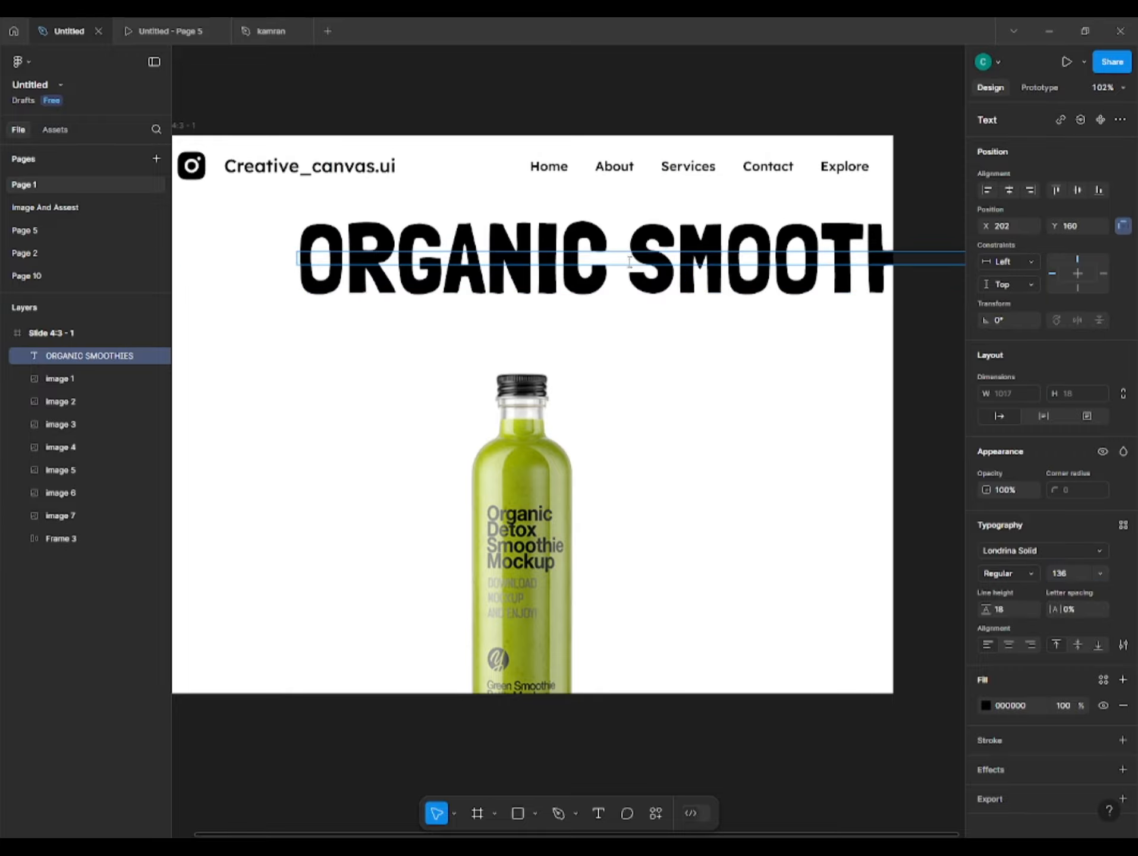
key("Return")
left_click(750, 459)
left_click_drag(987, 610, 32, 583)
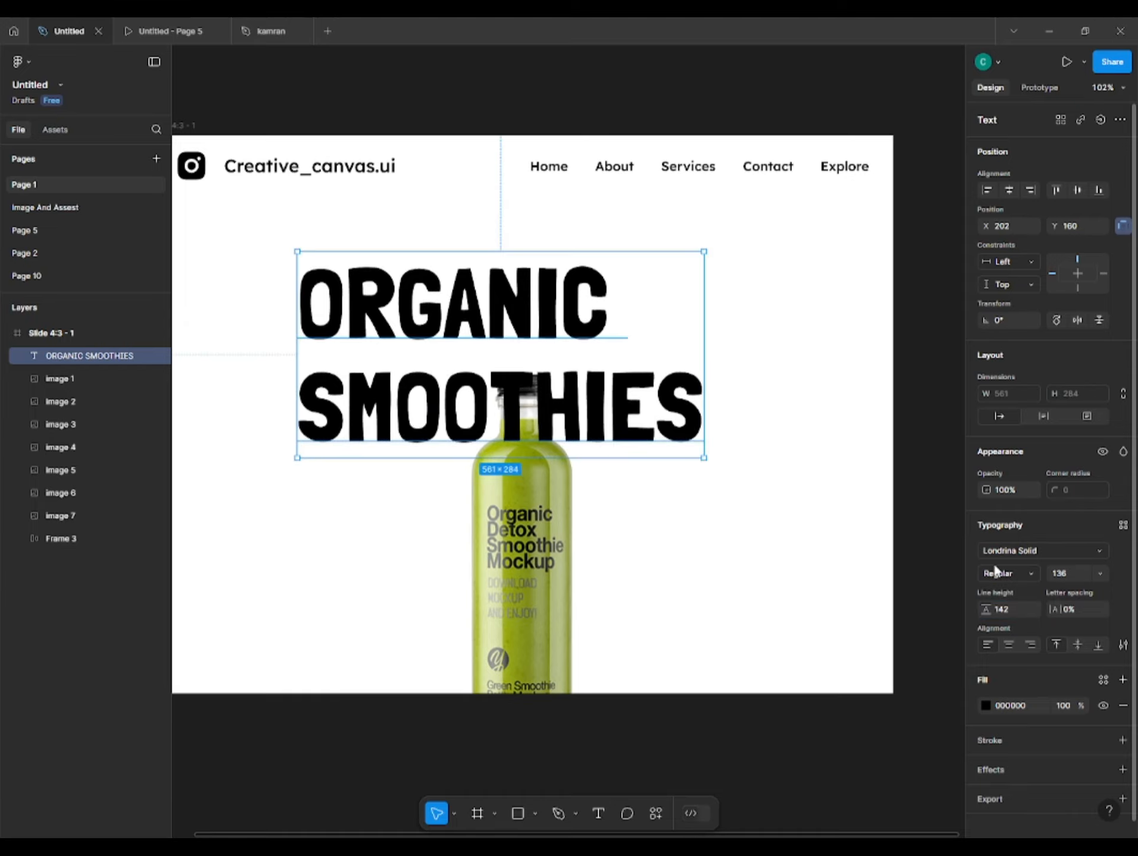
Centre-align the heading text and place it at about X 232, Y 107, layered behind the bottle images
left_click(1018, 649)
left_click_drag(500, 351, 521, 312)
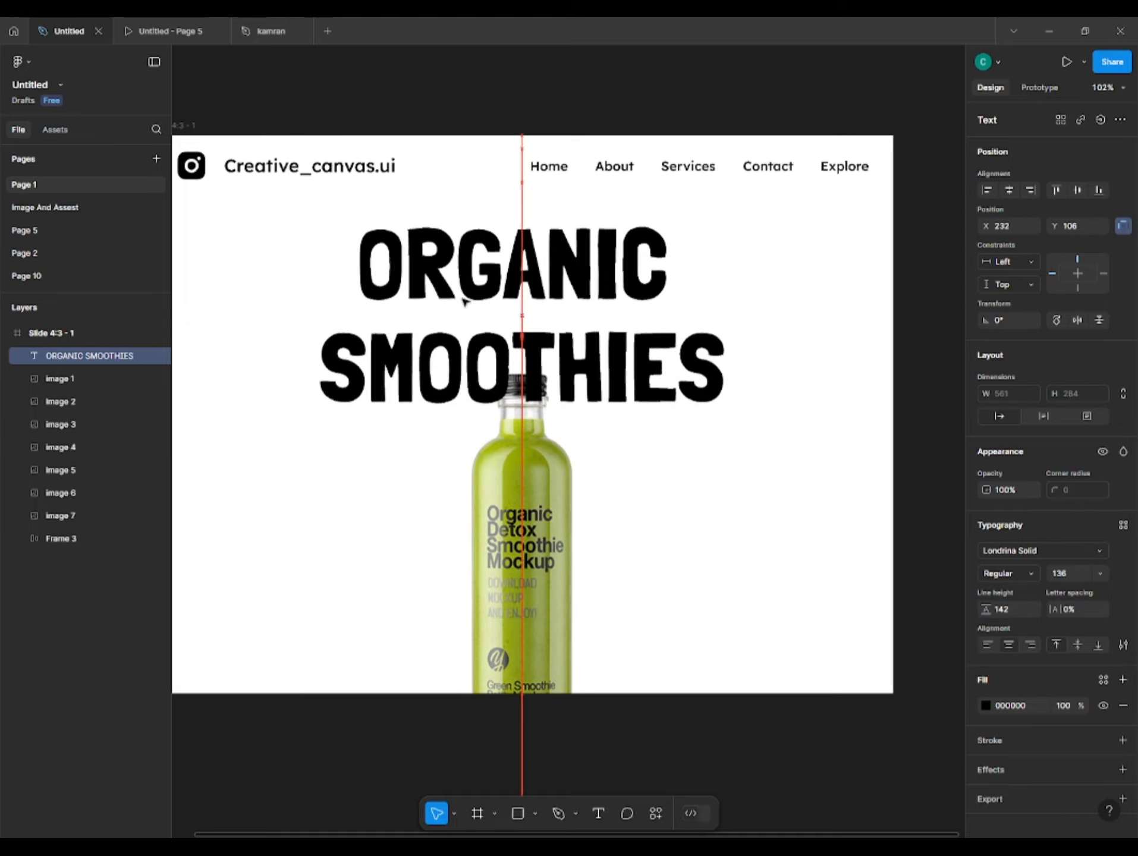
left_click_drag(50, 537, 50, 534)
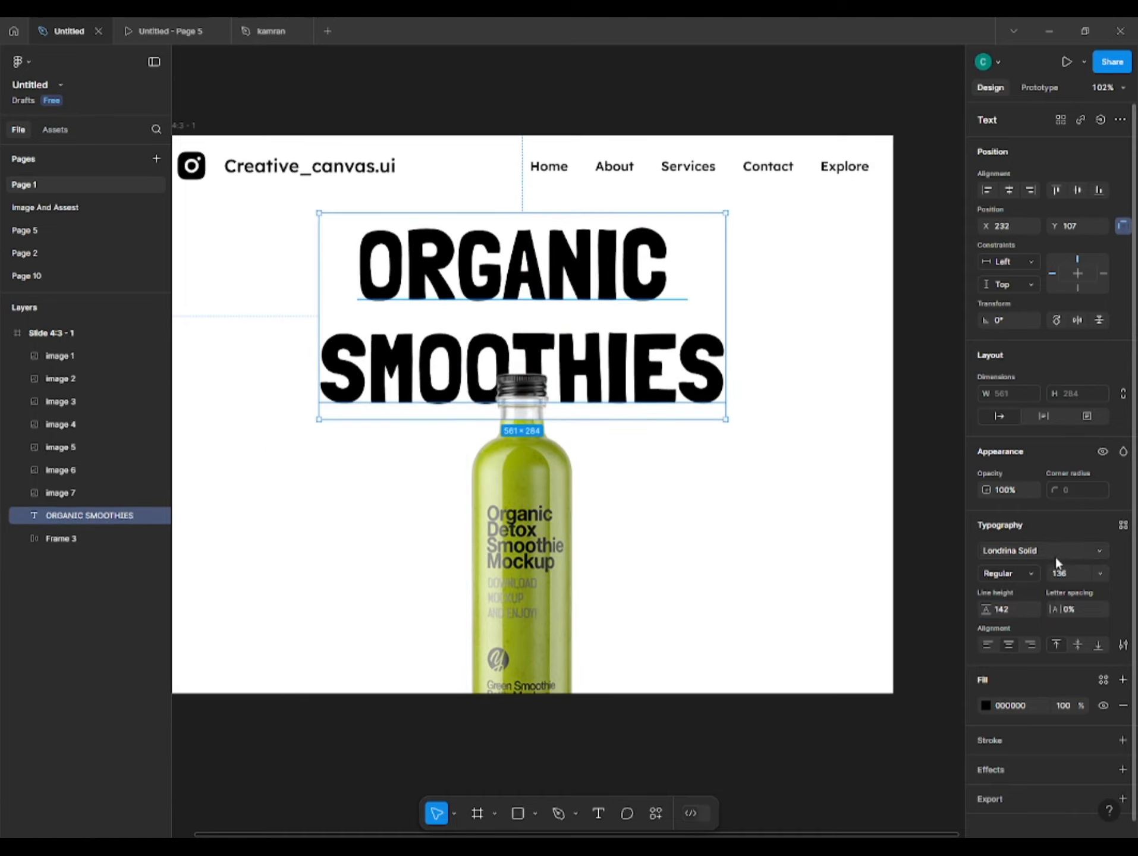
Enlarge the ORGANIC SMOOTHIES heading further and reposition it centred over the bottle, just below the navigation bar
left_click_drag(1094, 562, 1060, 601)
left_click_drag(607, 282, 604, 266)
left_click(706, 538)
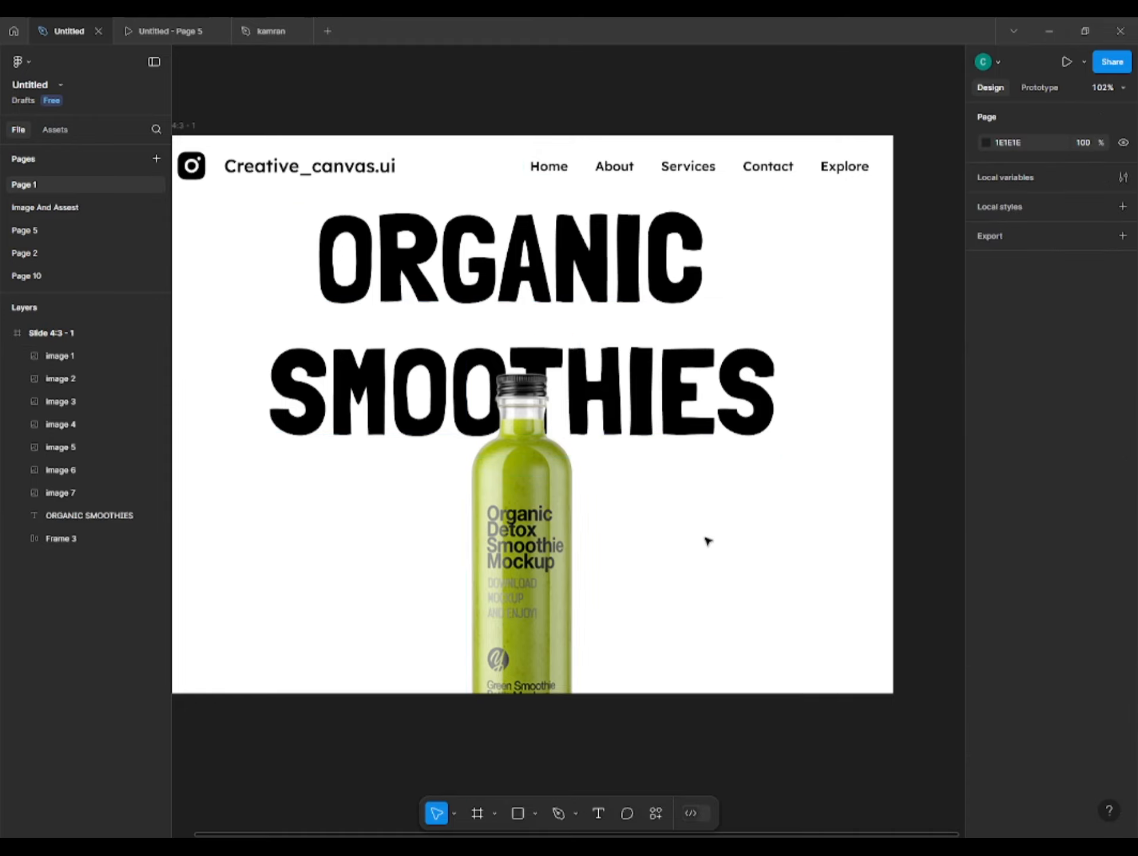
scroll(713, 505, "down", 2)
left_click(674, 339)
left_click(716, 437)
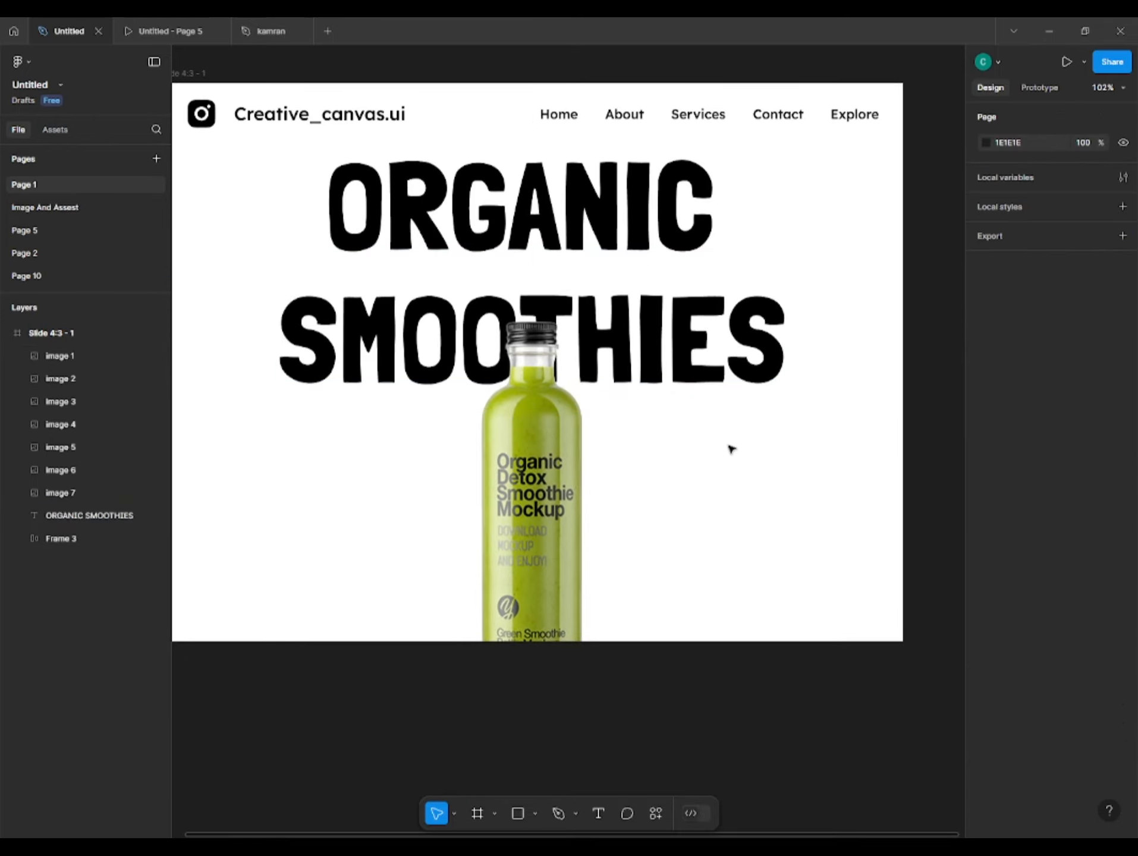
Draw a 1024 × 768 rectangle covering the whole slide and move it behind all other layers as the background
scroll(246, 64, "left", 2)
scroll(426, 737, "right", 1)
key("r")
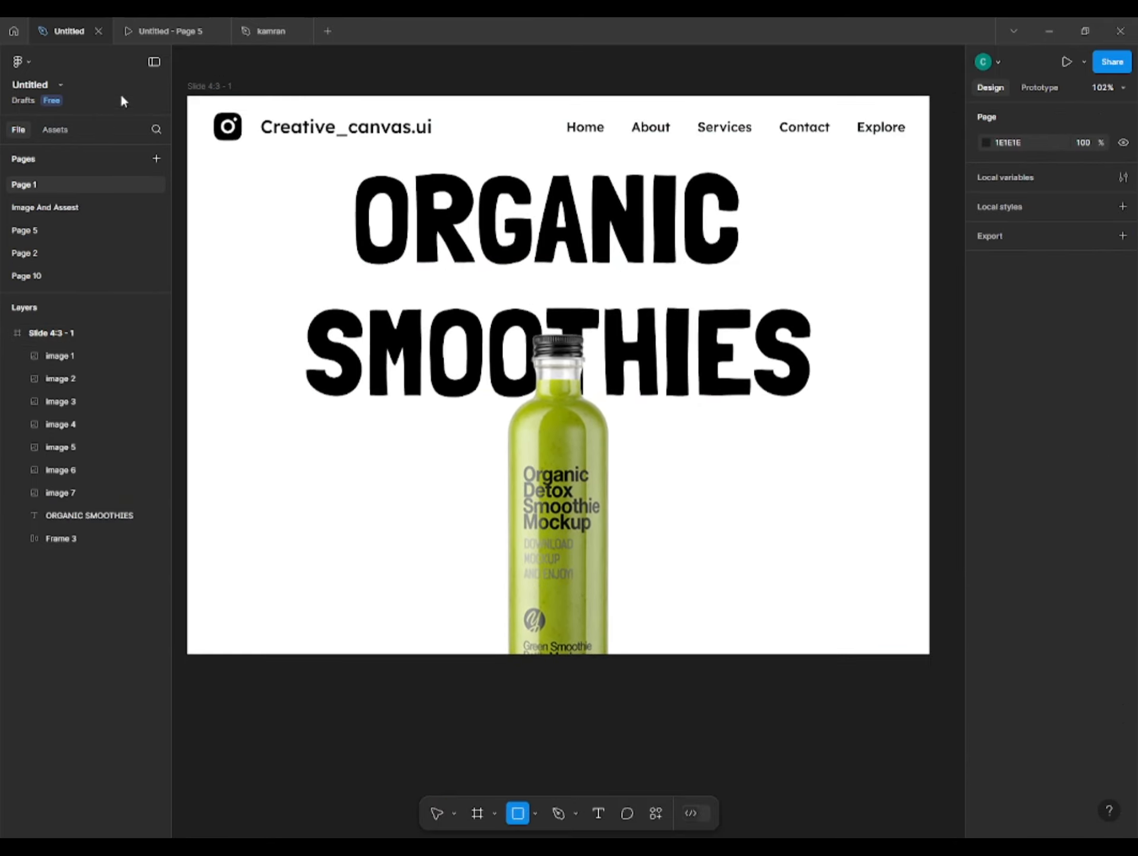
left_click_drag(187, 96, 929, 654)
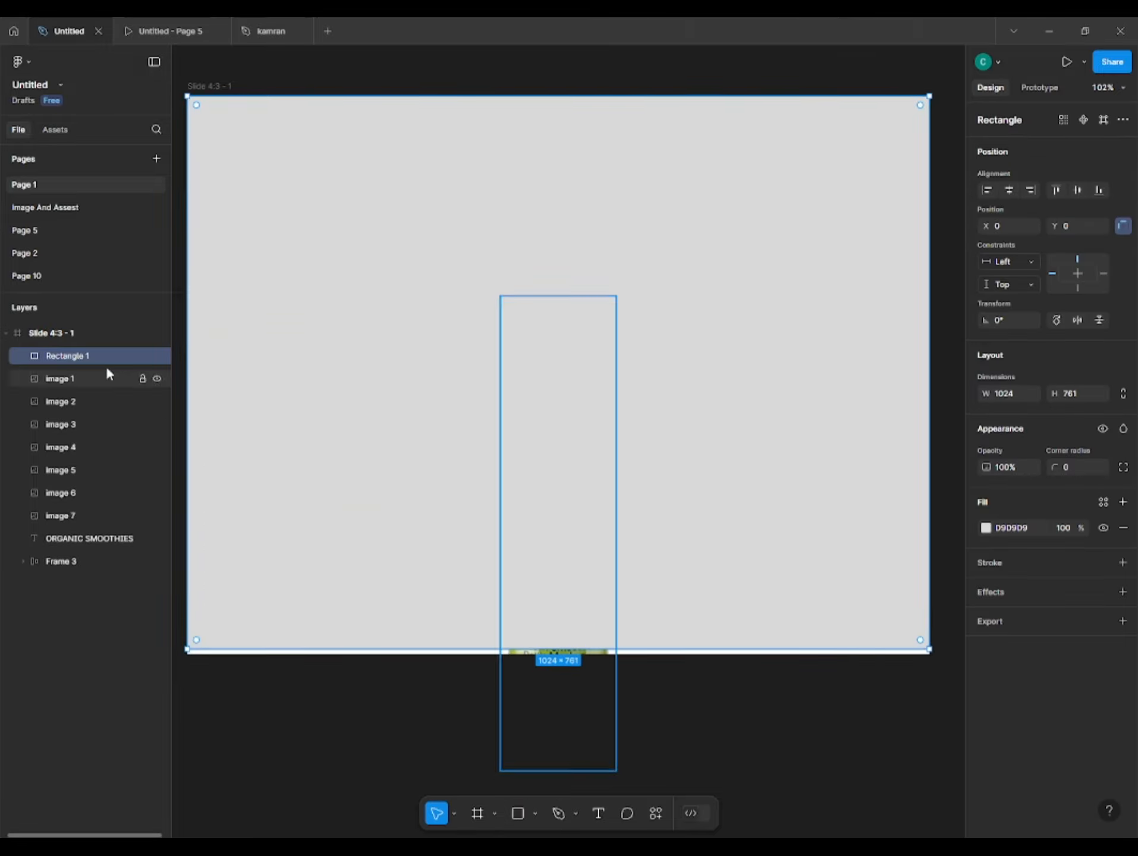
mouse_move(81, 560)
left_mouse_down()
mouse_move(74, 547)
mouse_move(83, 575)
left_mouse_up()
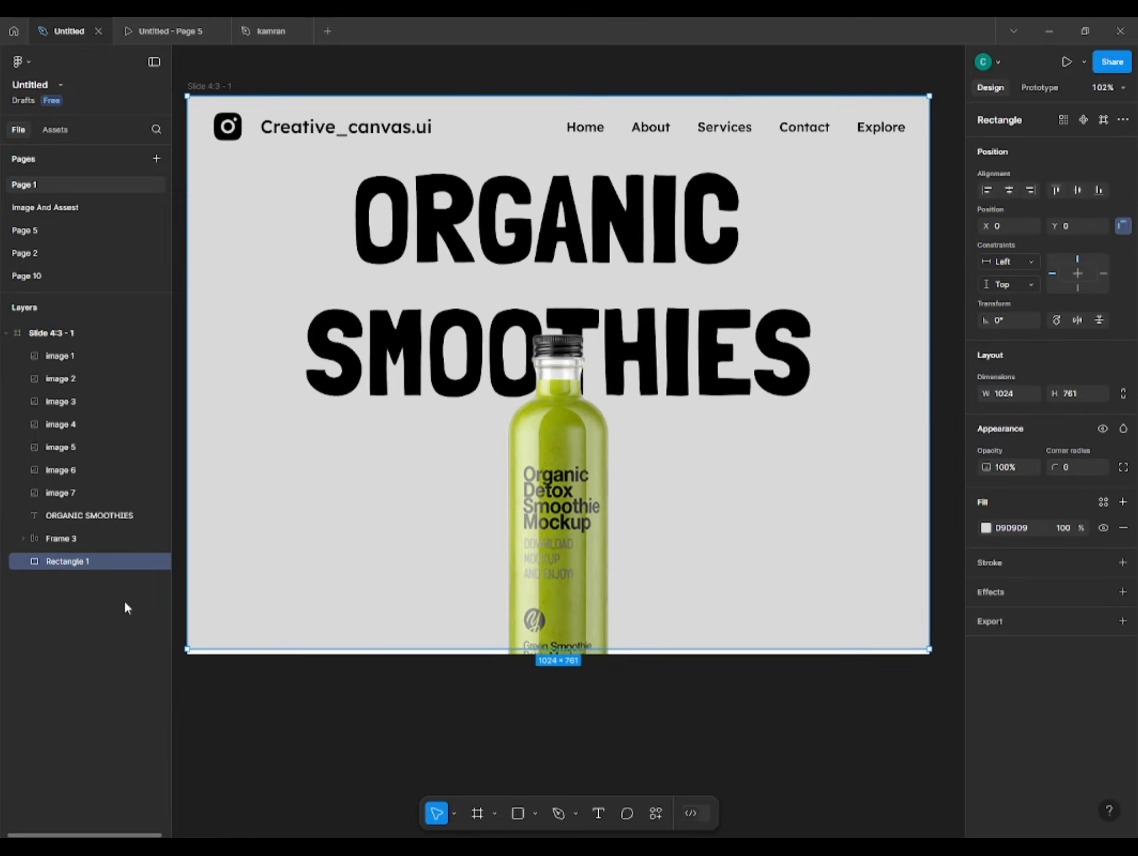
left_click_drag(729, 650, 729, 655)
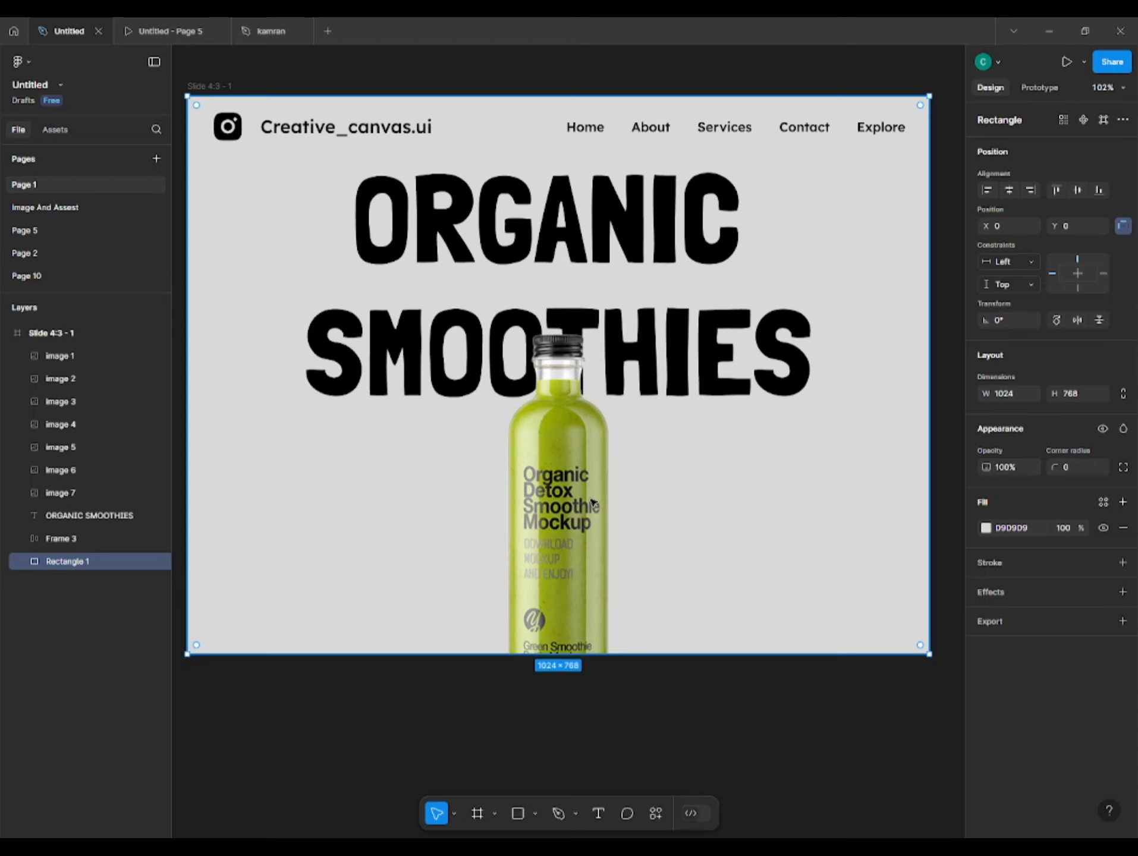
Fill the background rectangle with a radial gradient, from D9D9D9 at the centre to green 7F8D04 sampled from the bottle
left_click(985, 528)
left_click(830, 465)
left_click(849, 622)
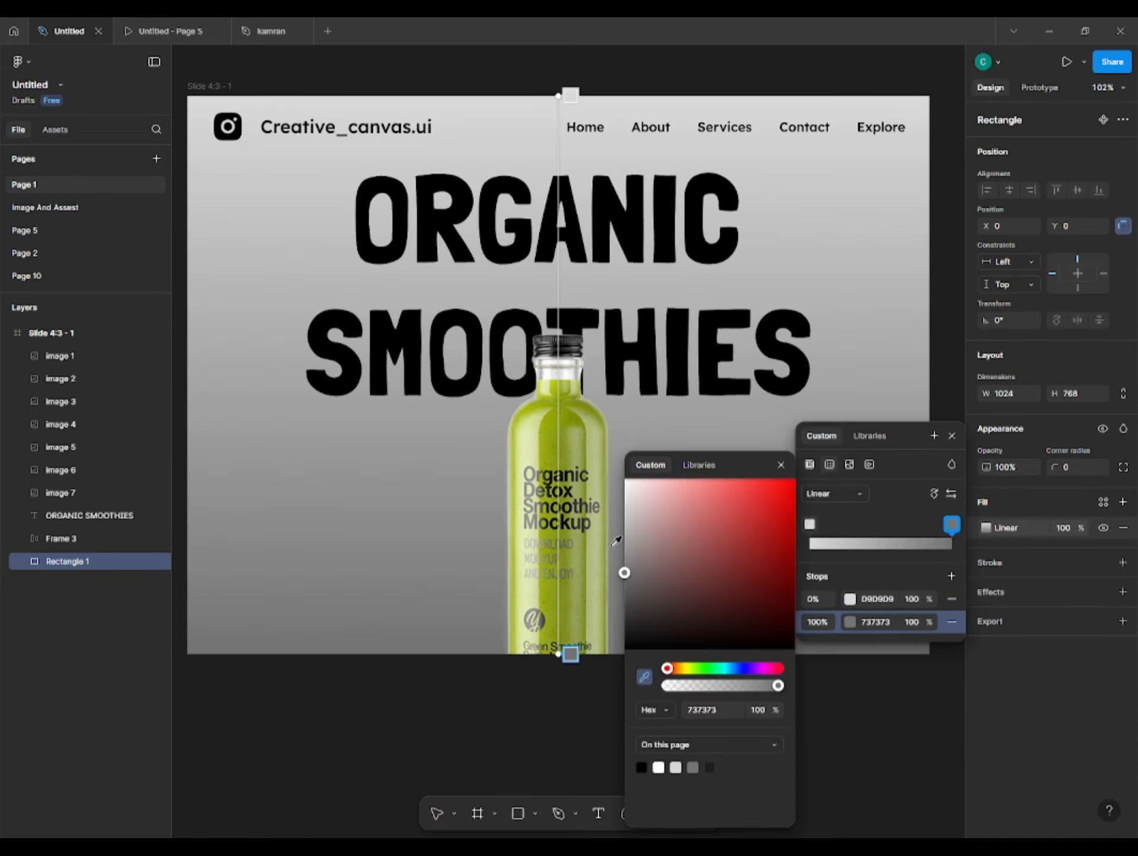
left_click(576, 417)
left_click(951, 494)
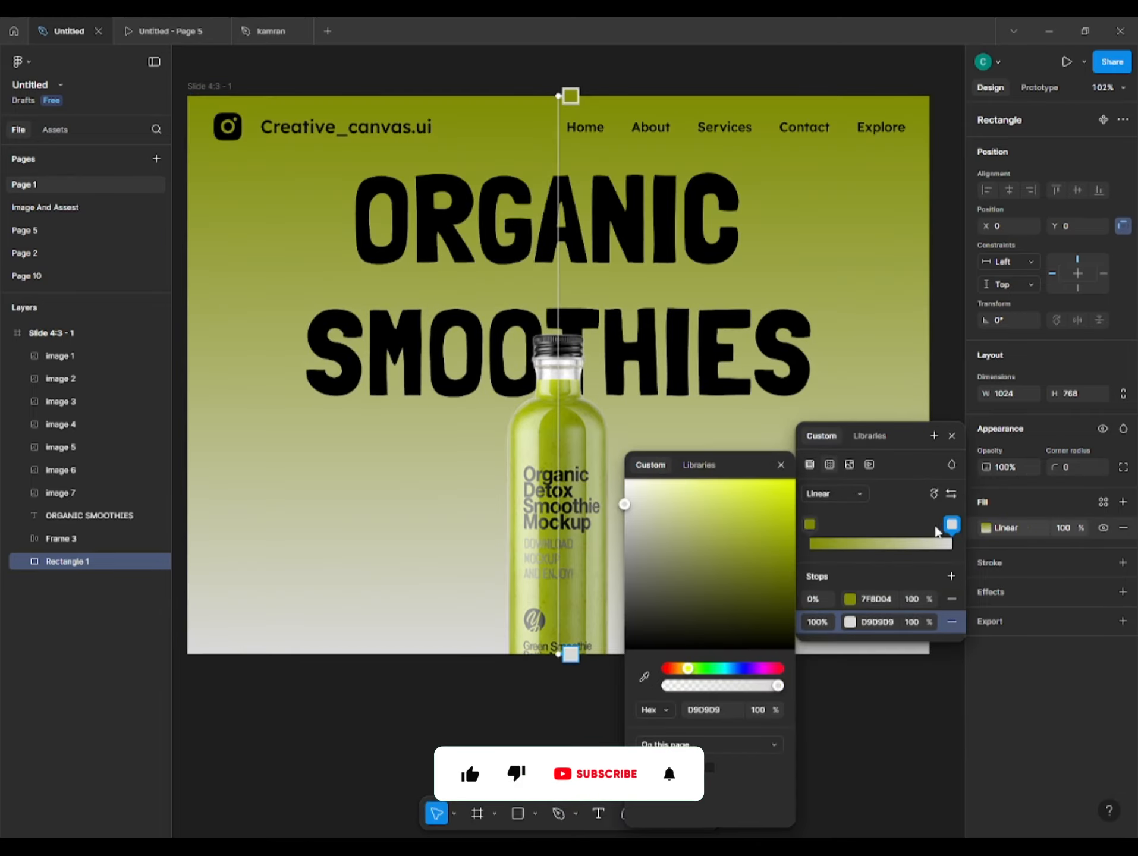
left_click(834, 494)
left_click(832, 509)
left_click(952, 494)
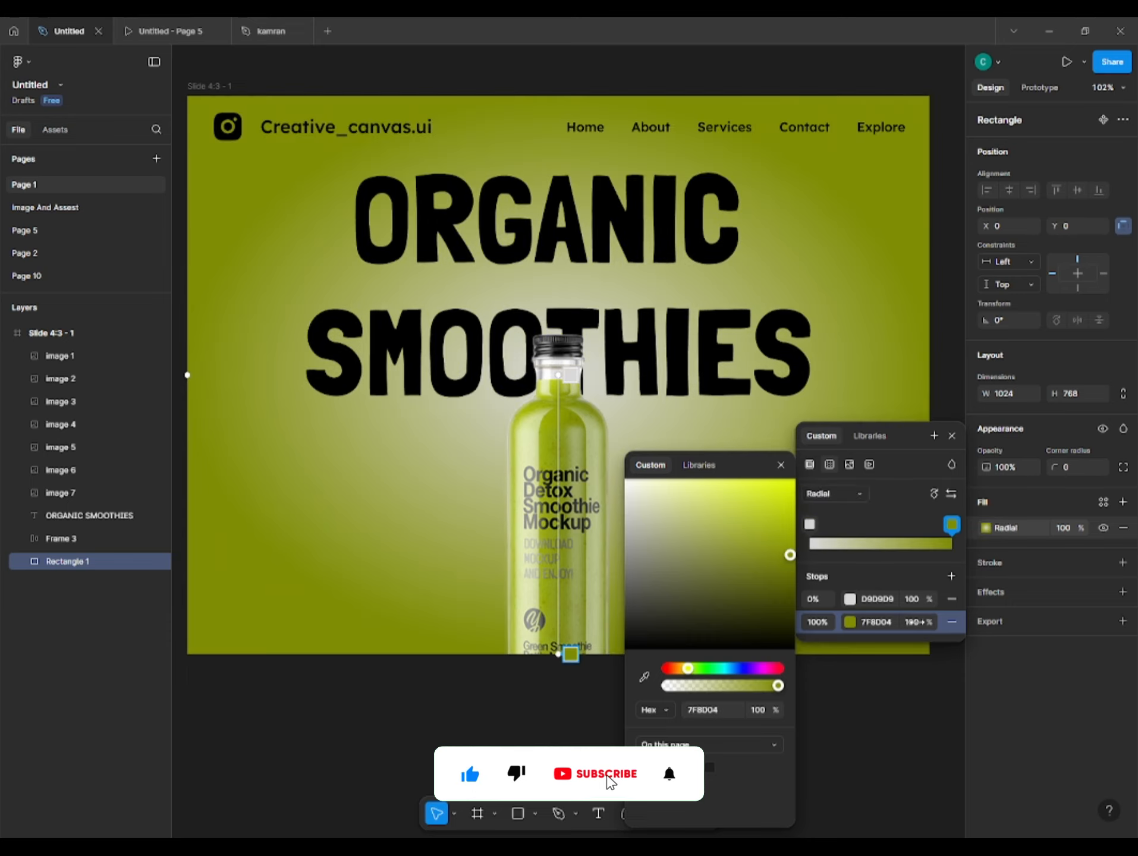
Lower the opacity of the gradient's outer green stop to about 76%
left_click_drag(916, 622, 883, 627)
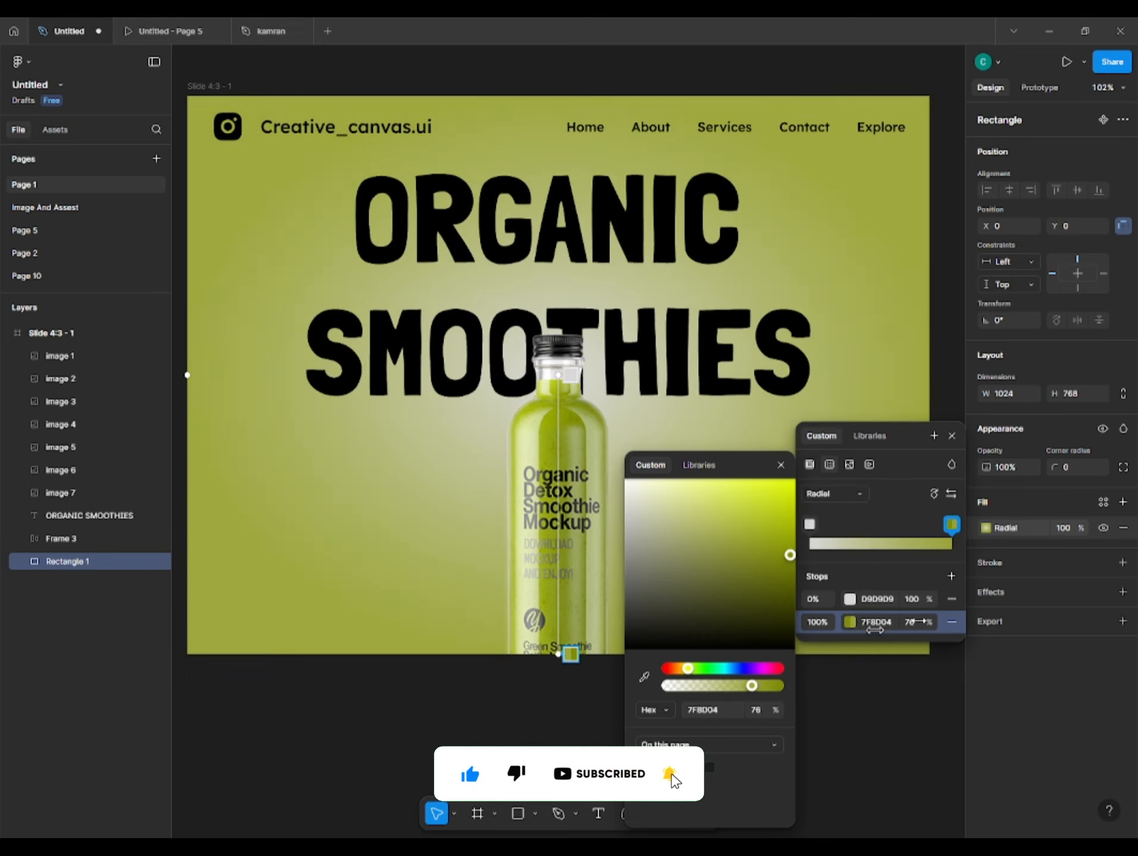
left_click(811, 526)
left_click(952, 436)
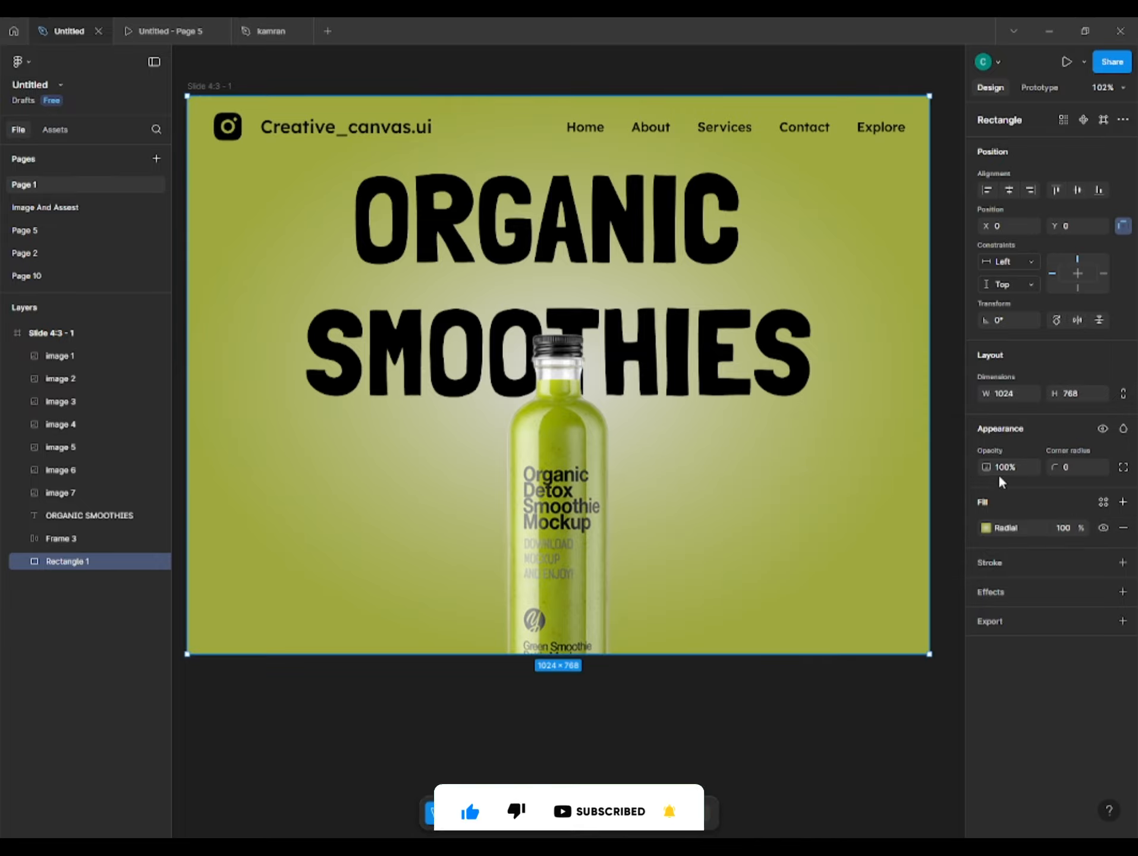
left_click_drag(987, 468, 1077, 447)
scroll(583, 535, "down", 2)
scroll(580, 562, "down", 5)
left_click(618, 655)
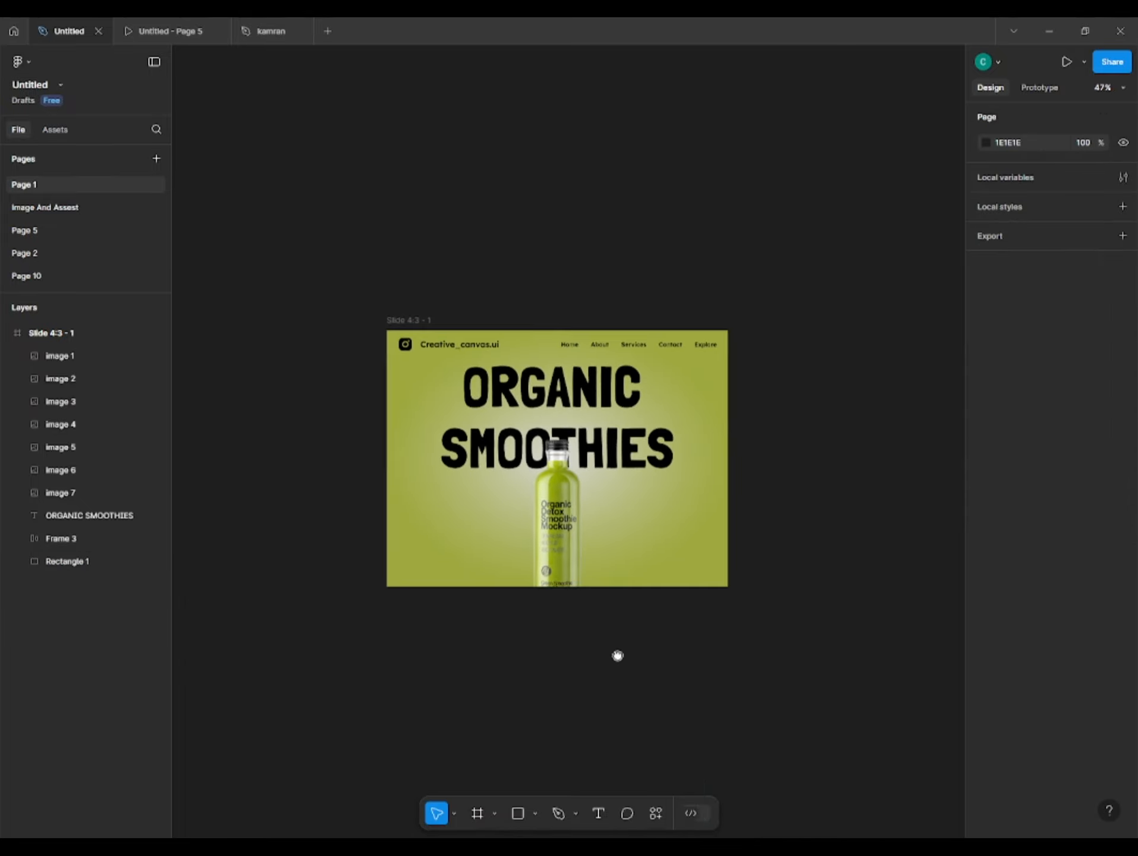
scroll(589, 494, "up", 6)
scroll(576, 475, "down", 5)
scroll(527, 415, "up", 3)
left_click_drag(541, 540, 798, 299)
key("ctrl+z")
left_click(648, 595)
scroll(549, 546, "down", 1)
left_click(539, 549)
left_click_drag(537, 549, 766, 355)
mouse_move(796, 145)
left_mouse_down()
mouse_move(844, 157)
mouse_move(791, 172)
left_mouse_up()
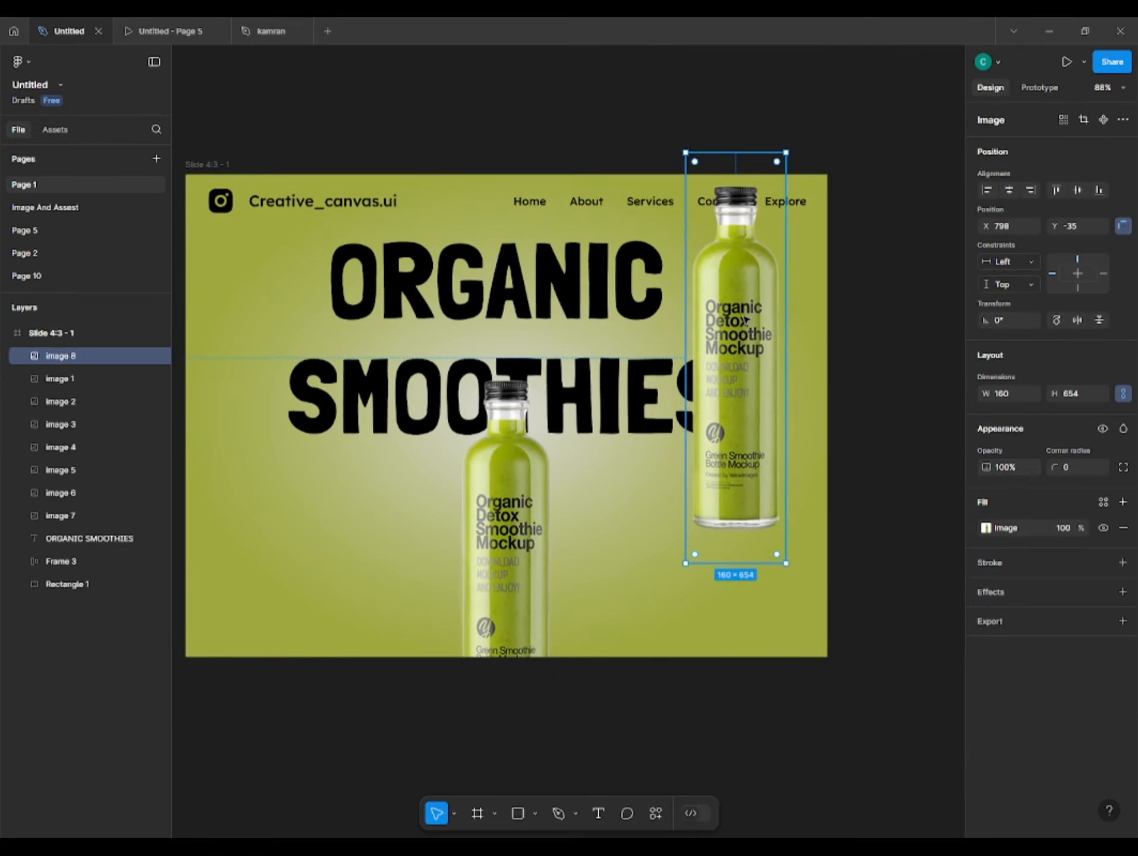
key("ctrl+z")
Draw a circle about 88 × 88 beside the centre bottle and place a duplicate of the bottle image behind it
left_click(544, 727)
left_click_drag(623, 560, 685, 603)
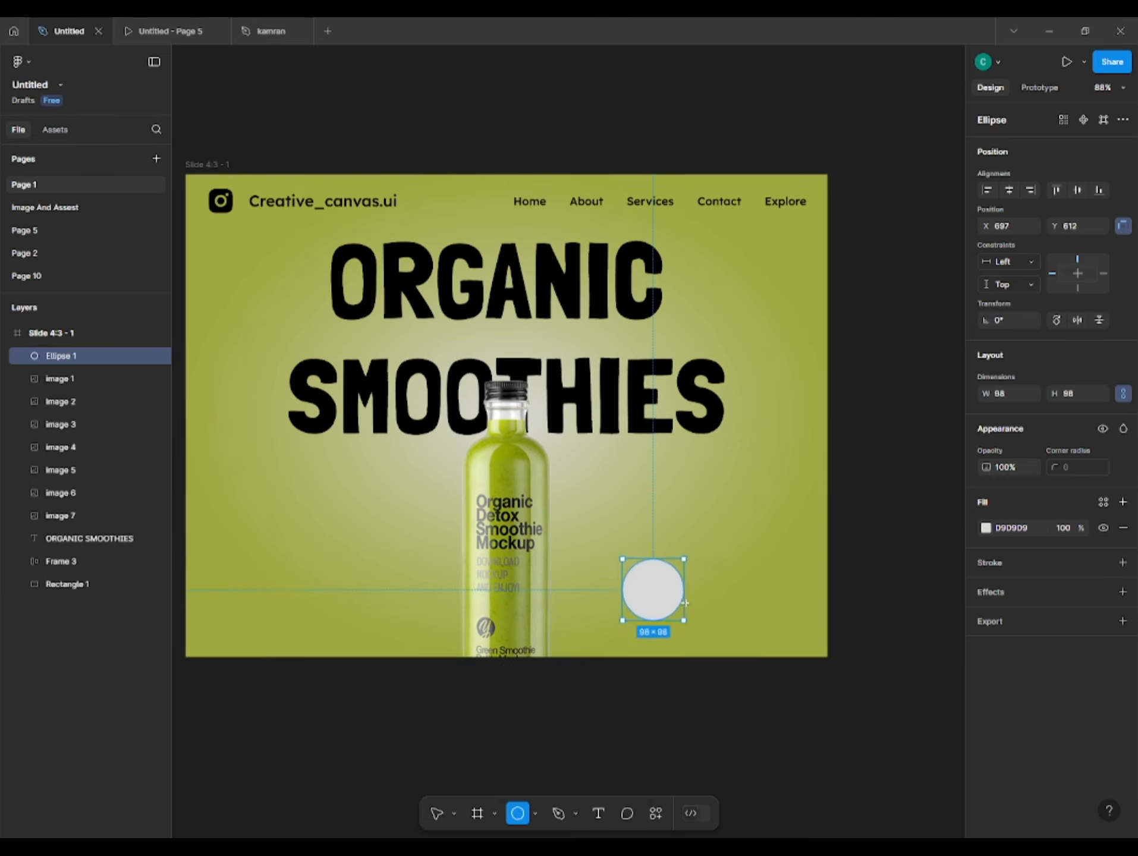
left_click(516, 534)
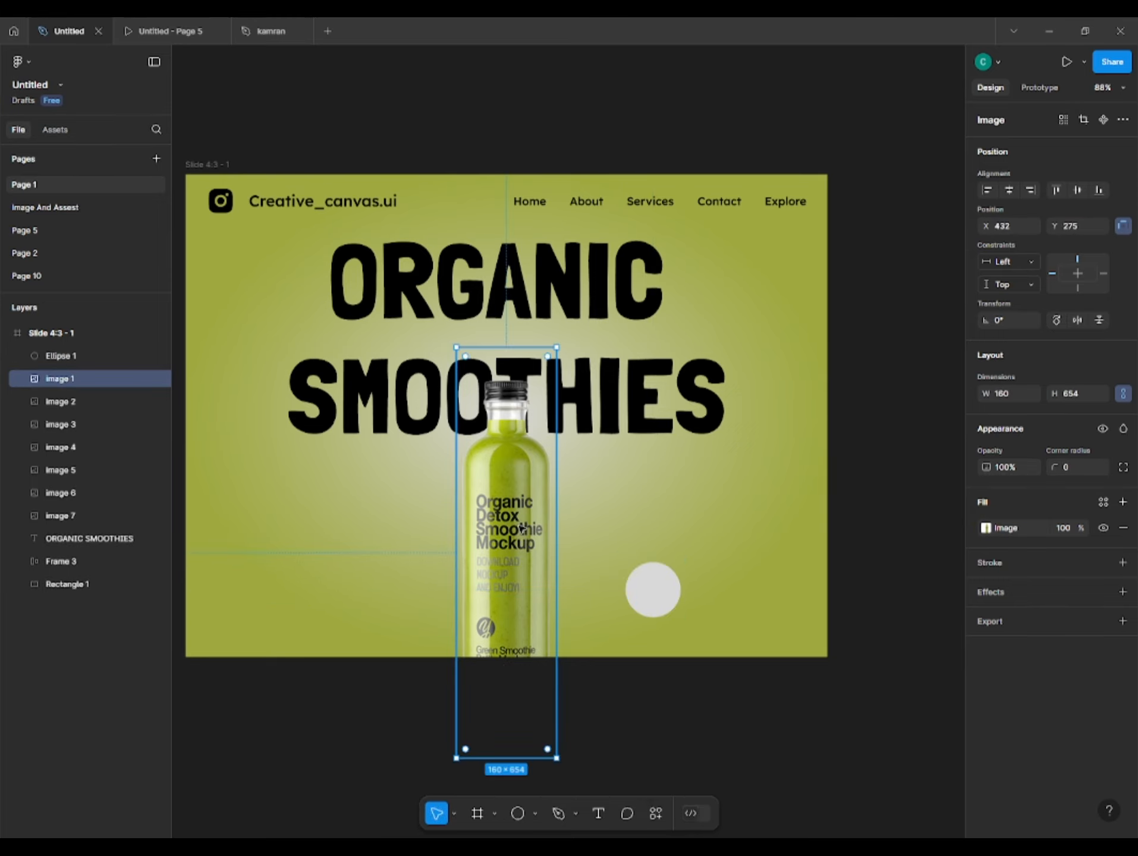
left_click_drag(521, 529, 663, 624)
left_click(653, 589, "shift")
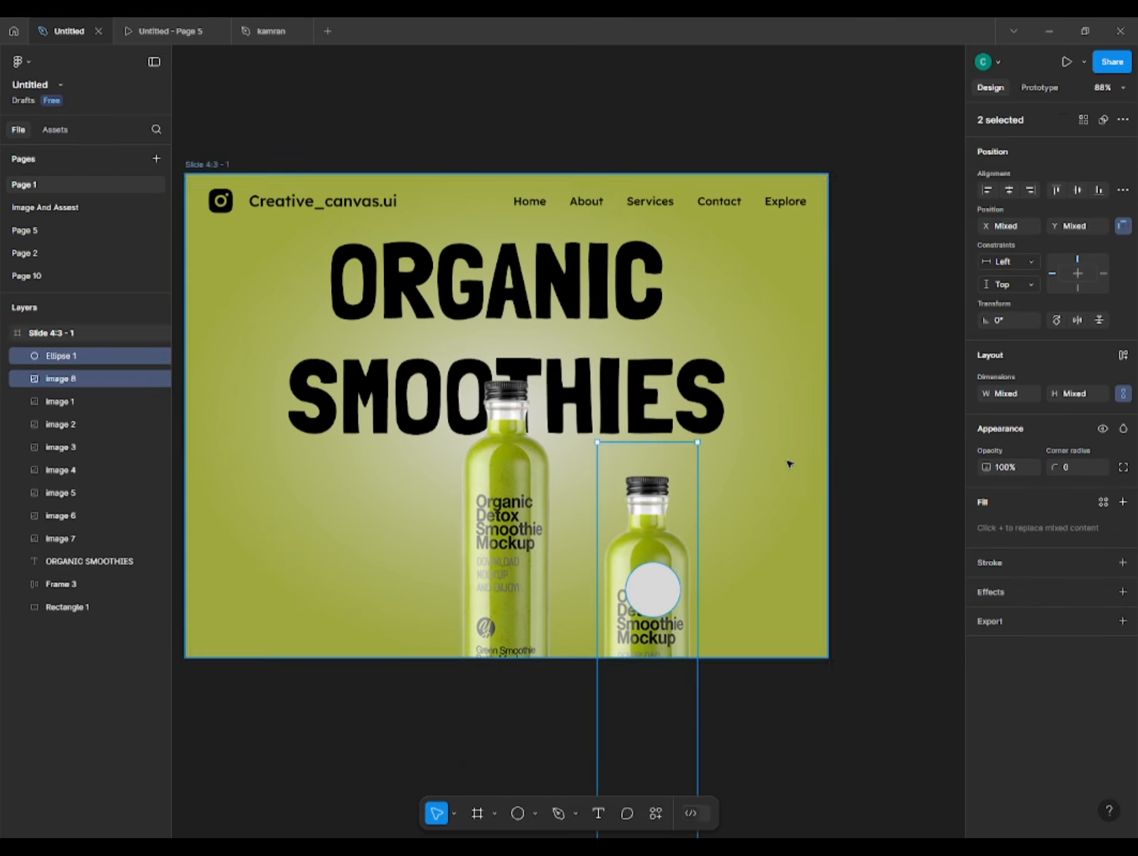
Bring the duplicate bottle image above the circle in the layer order and mask it with the circle
left_click(1103, 119)
key("ctrl+z")
left_click(64, 379)
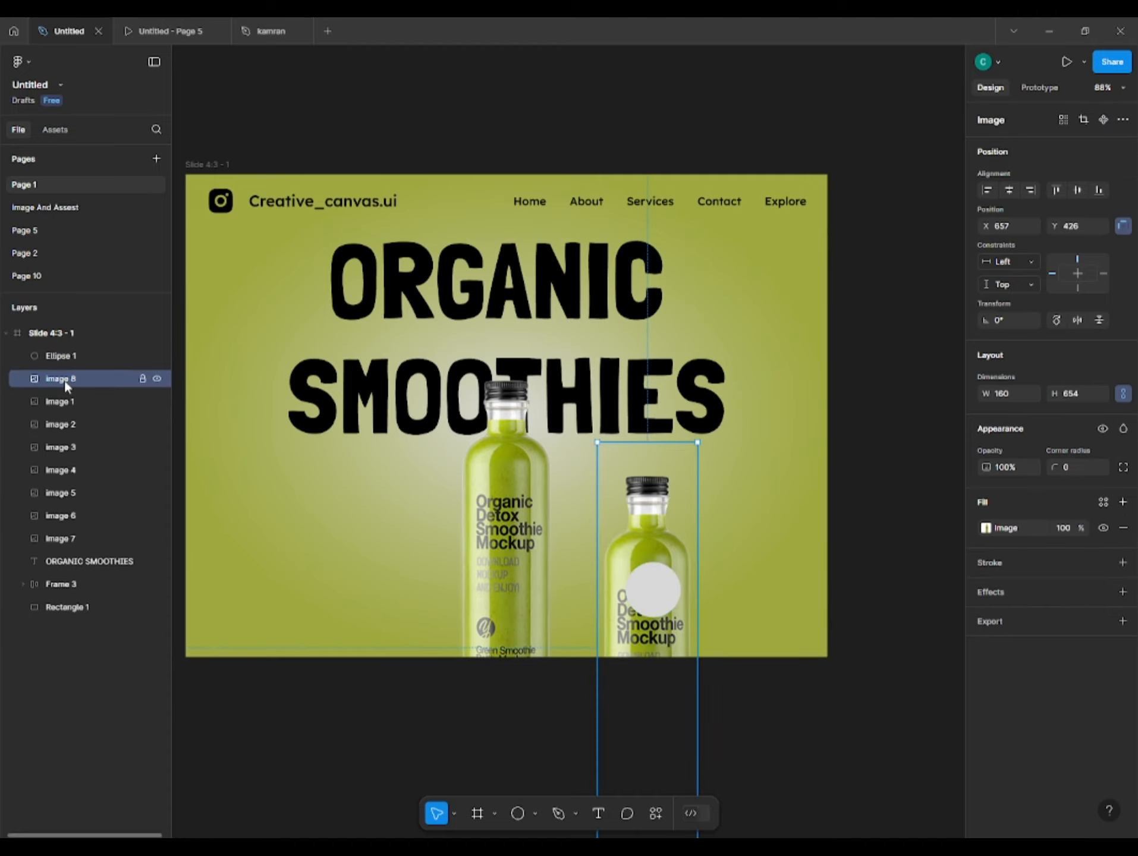
left_click_drag(64, 379, 66, 348)
left_click(59, 379, "shift")
left_click(1103, 120)
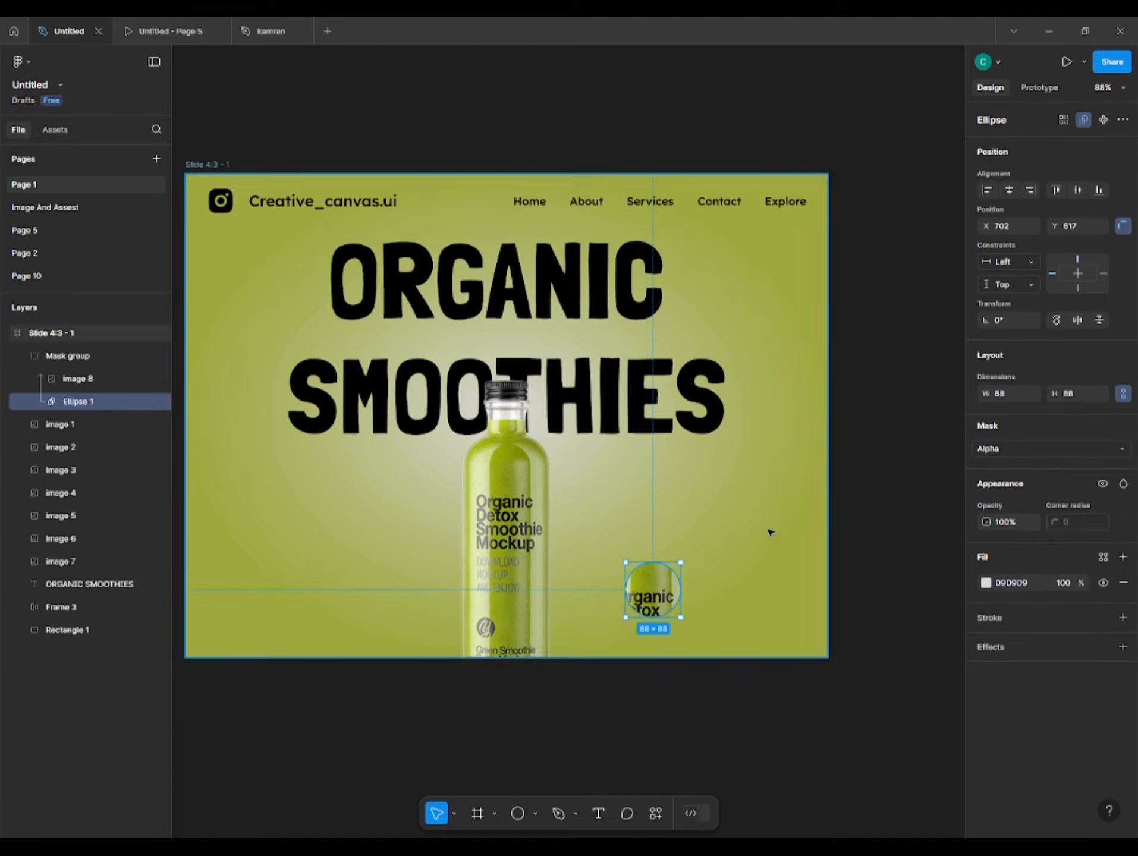
left_click(770, 531)
Shrink the masked bottle image to about 76 × 233 and place it at about X 704, Y 602 inside the circle
double_click(648, 588)
mouse_move(657, 592)
left_mouse_down()
mouse_move(669, 678)
mouse_move(655, 592)
left_mouse_up()
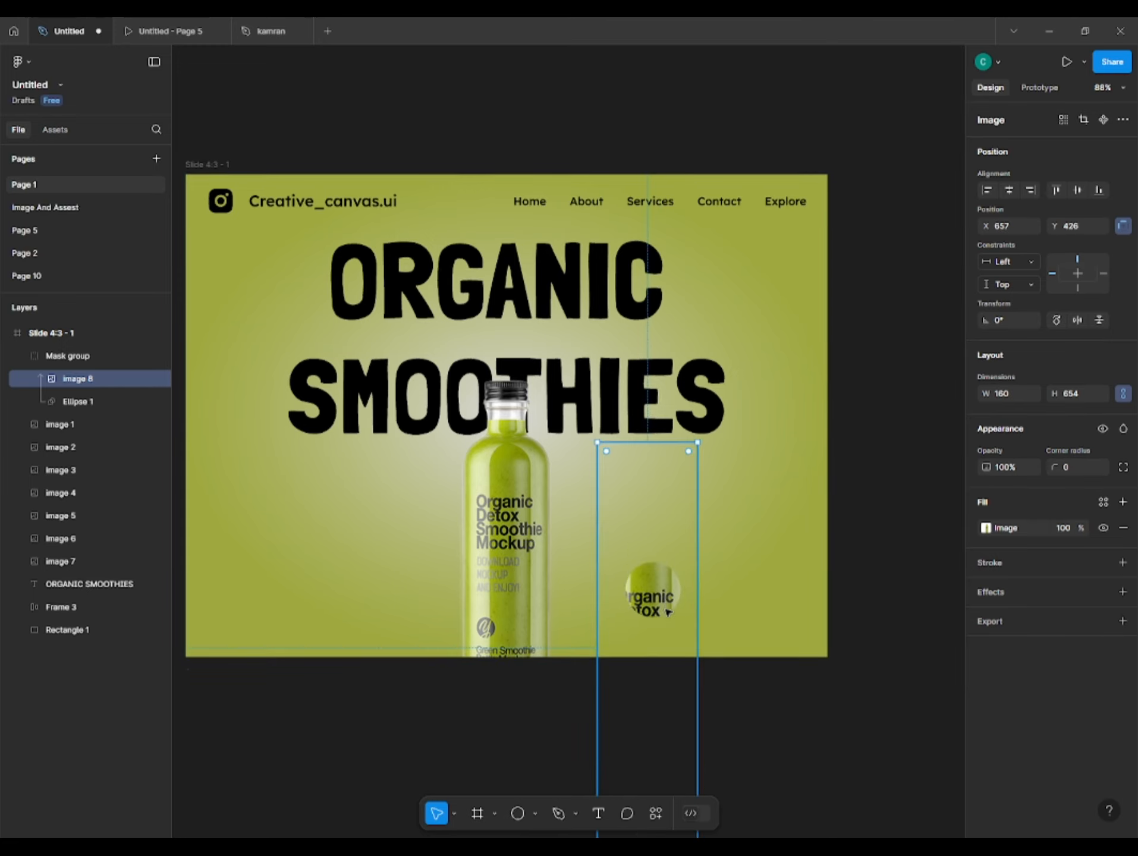
left_click_drag(697, 445, 678, 527)
left_click_drag(637, 584, 640, 601)
left_click_drag(681, 540, 653, 580)
scroll(655, 604, "down", 5)
left_click_drag(650, 634, 645, 621)
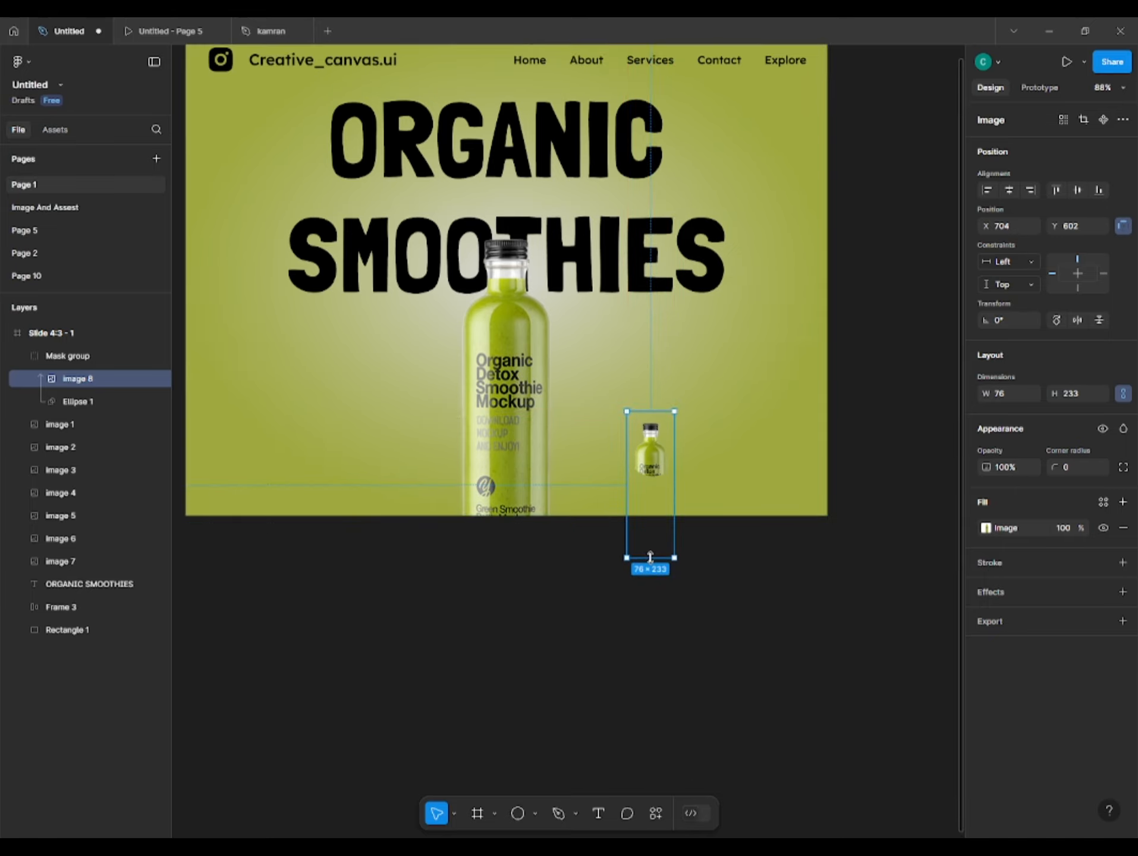
left_click(652, 449)
scroll(654, 443, "down", 3)
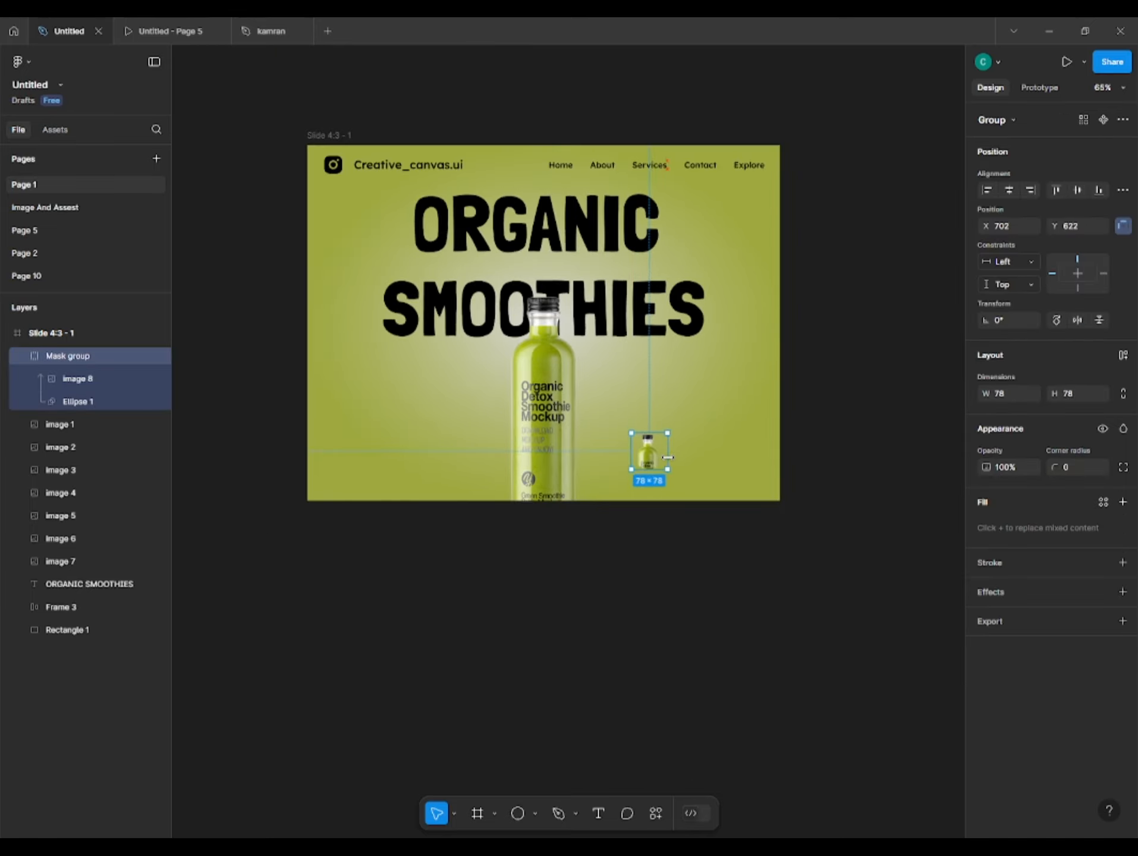
scroll(647, 465, "up", 5)
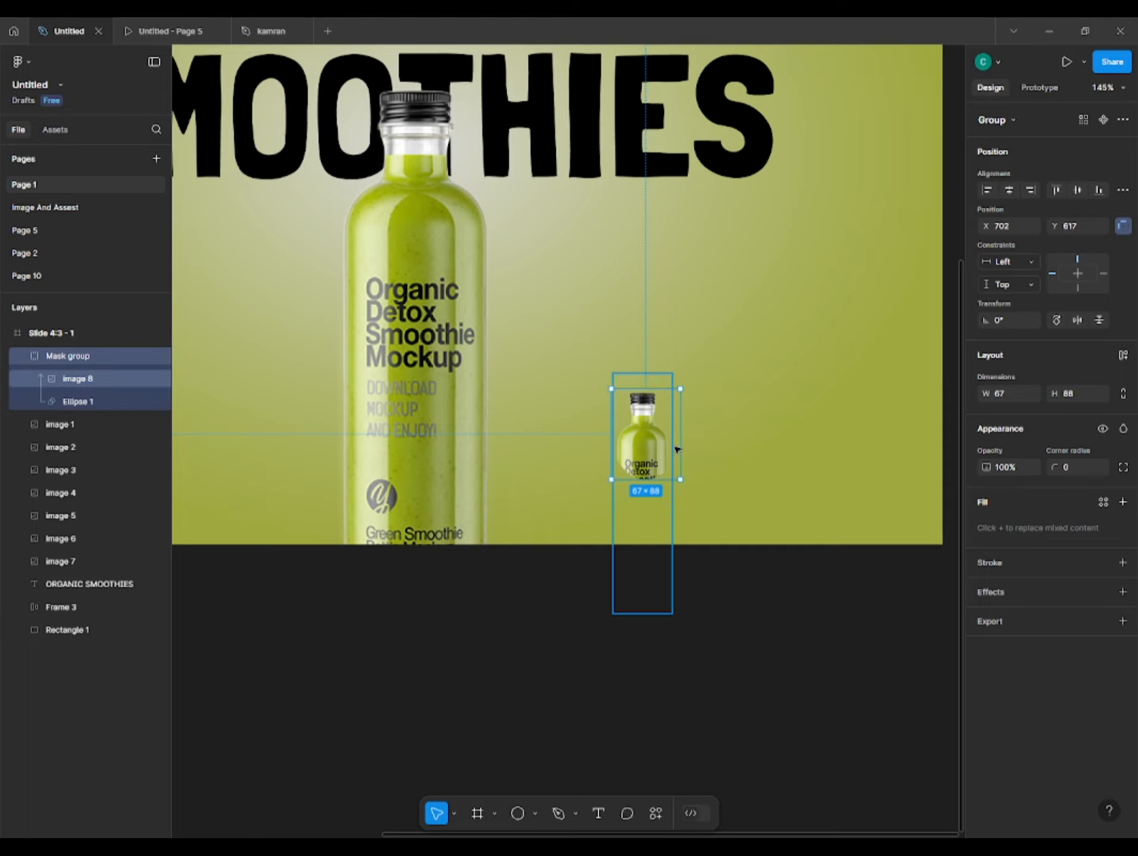
key("ctrl+z")
Widen the bottle image inside the mask group to about 90 × 233
double_click(656, 424)
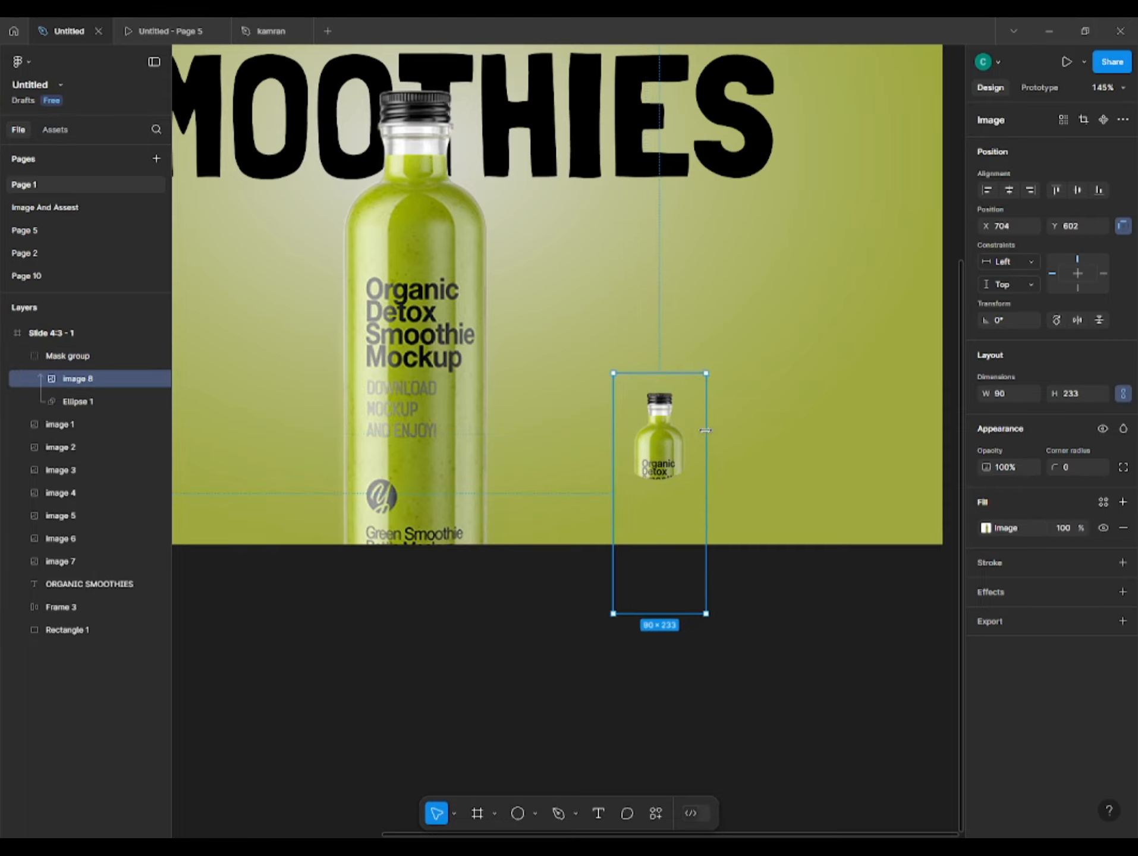
left_click(776, 610)
scroll(600, 637, "down", 4)
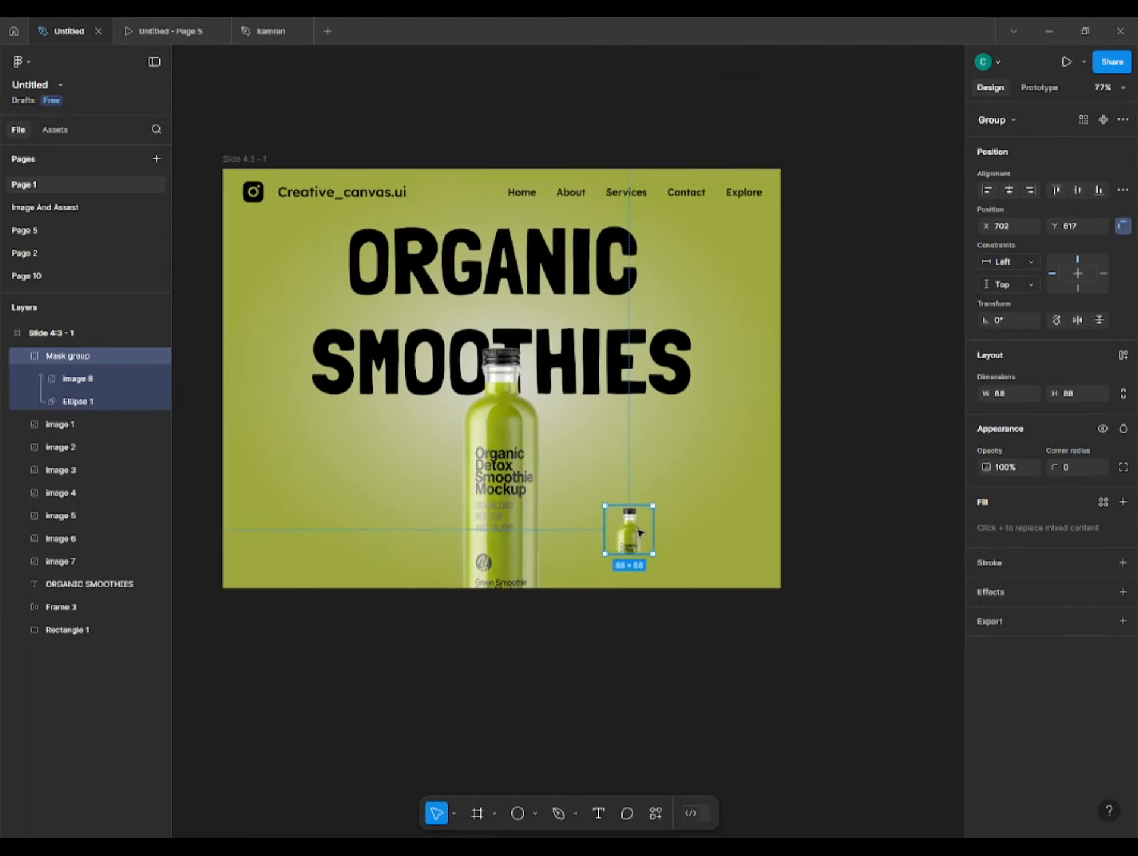
Place the mask group over the slide's upper-right corner at 168 × 168, rotated -17.38°, layered directly above the background rectangle
left_click_drag(639, 530, 779, 199)
left_click_drag(713, 259, 777, 200)
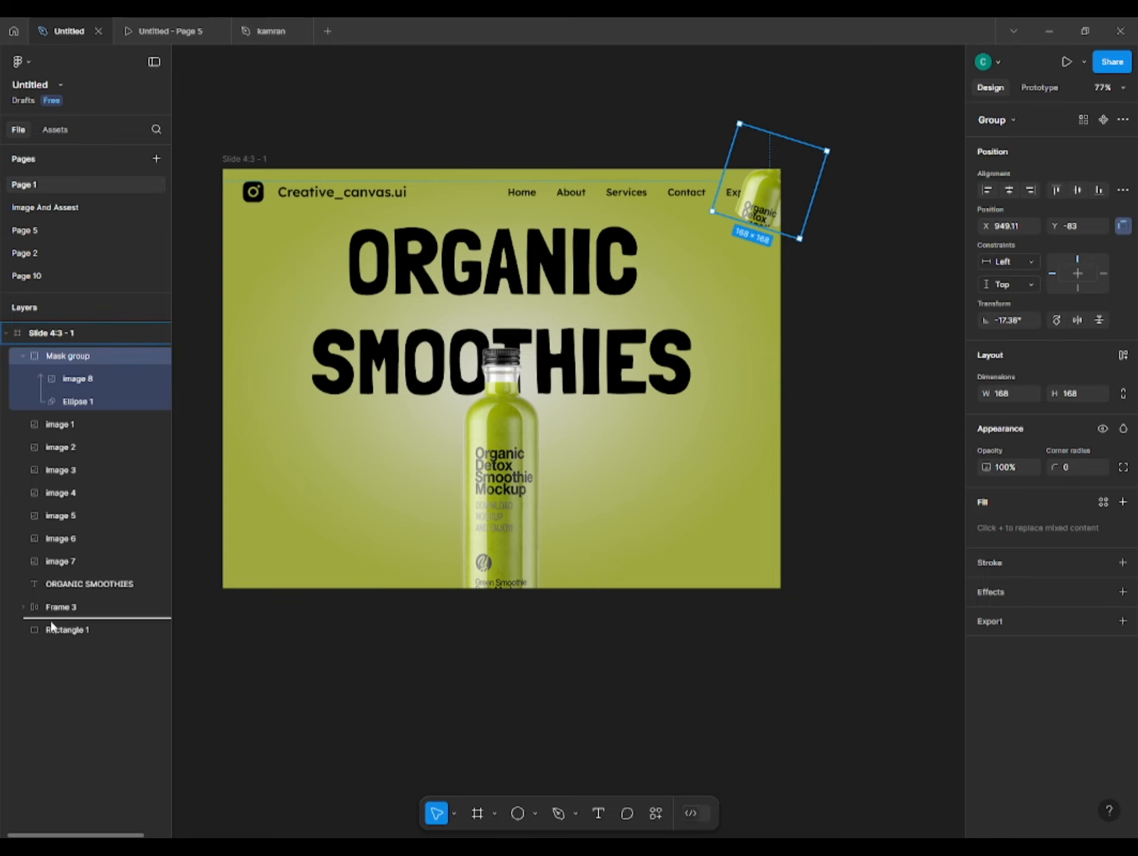
left_click_drag(51, 636, 51, 639)
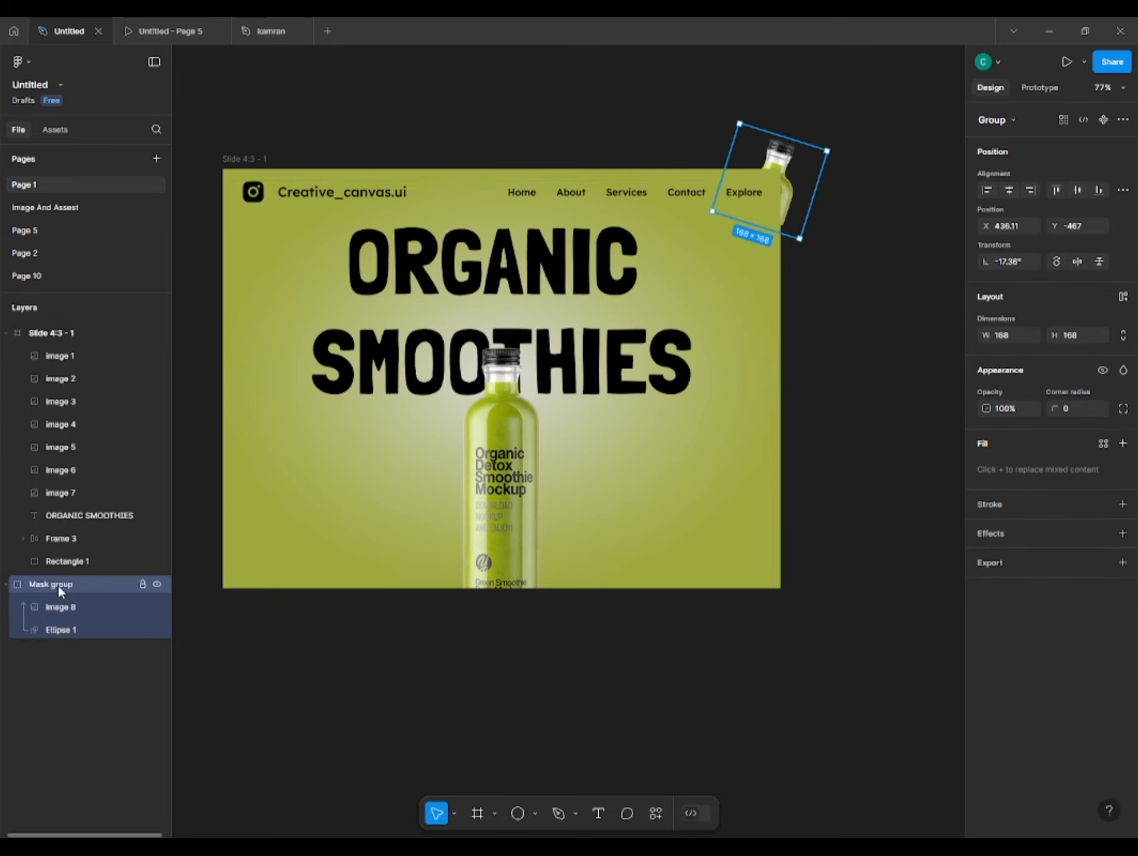
left_click_drag(68, 582, 92, 547)
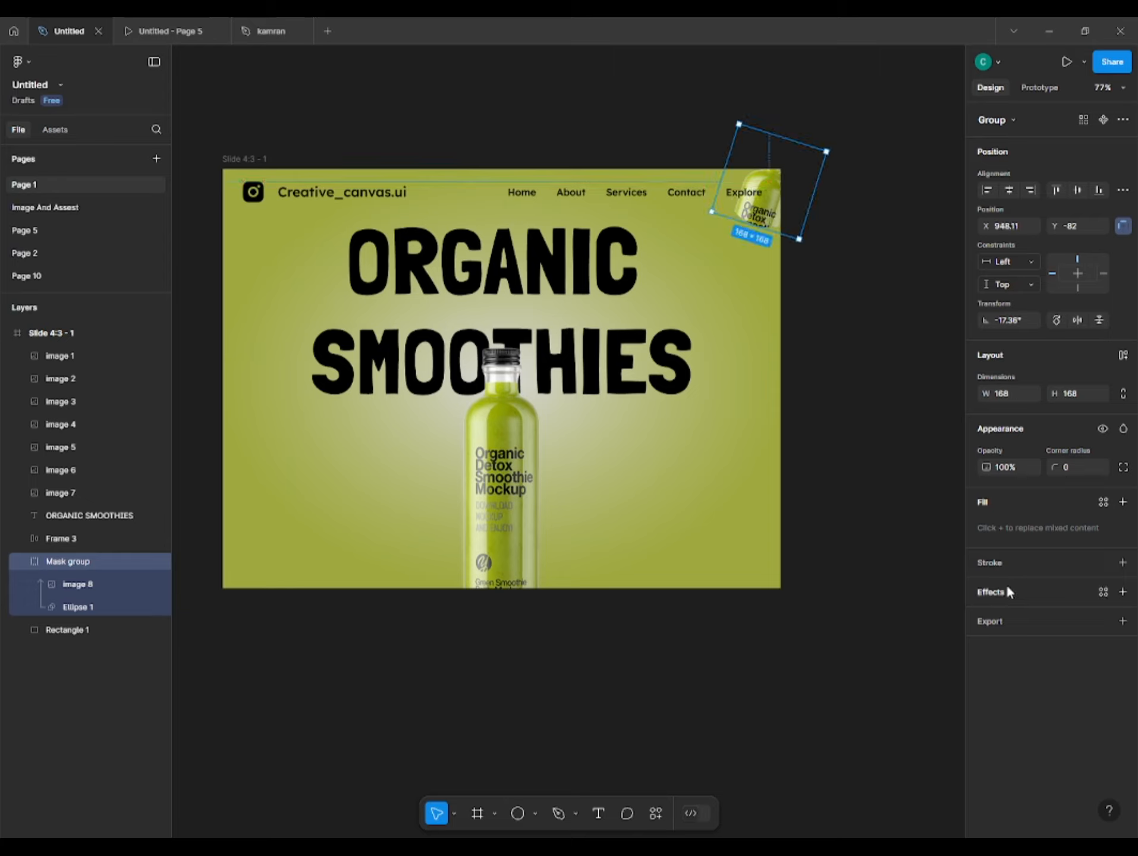
Set the corner mask group's opacity to 52% and enlarge it to about 228.5 × 228.5
left_click_drag(986, 468, 934, 483)
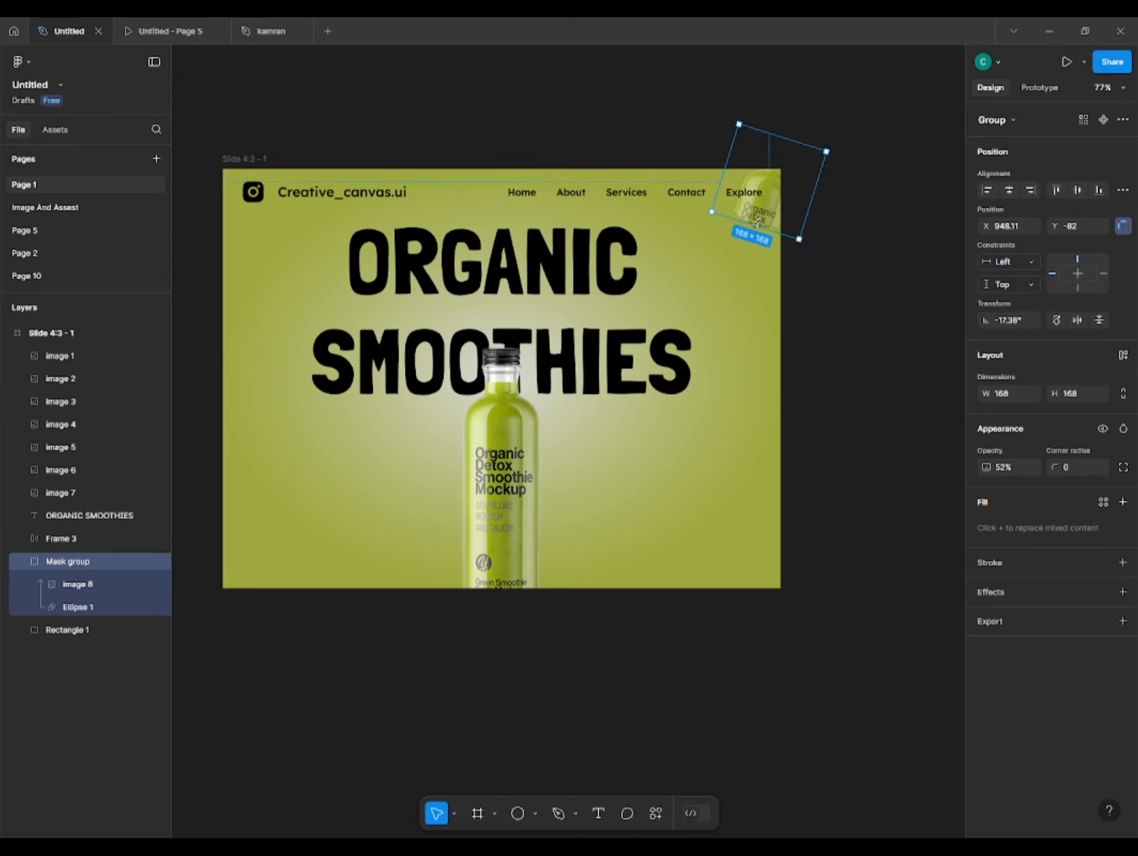
left_click_drag(755, 220, 807, 261)
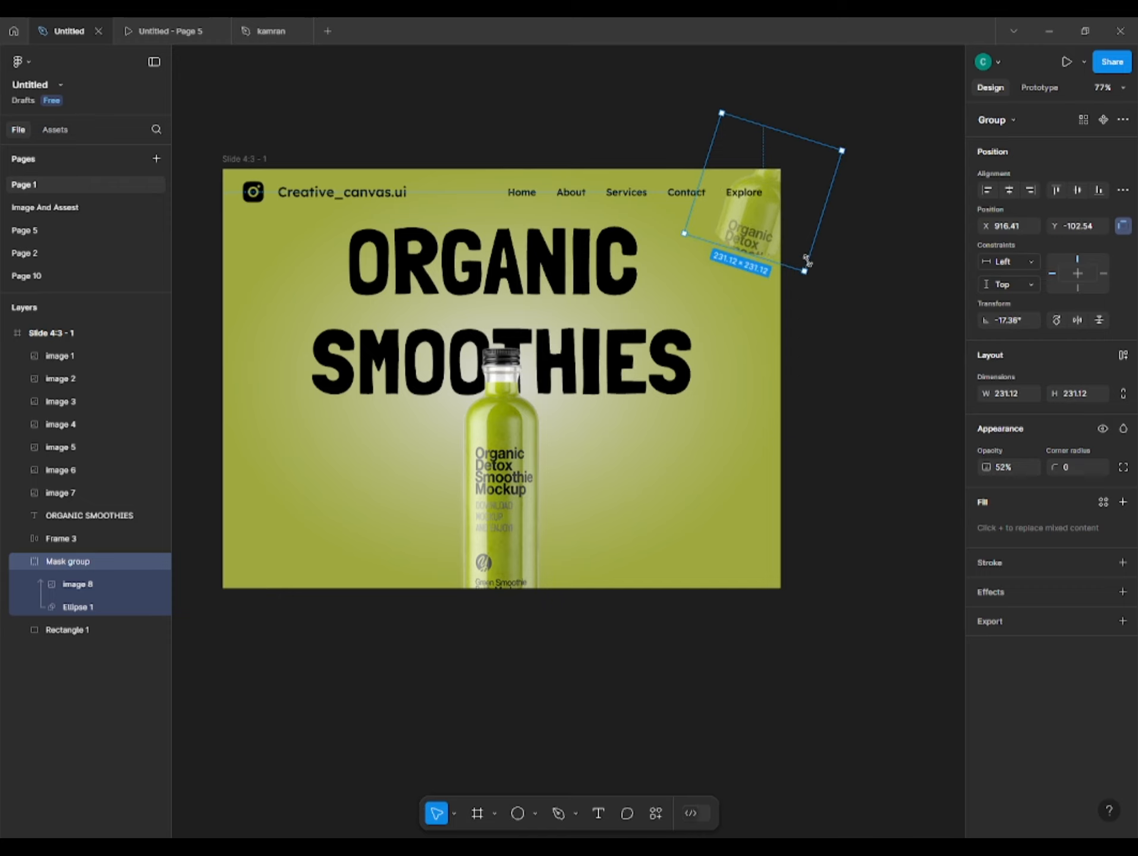
Add a Layer blur effect to the bottle mask group in the slide's upper-right corner
left_click(1046, 617)
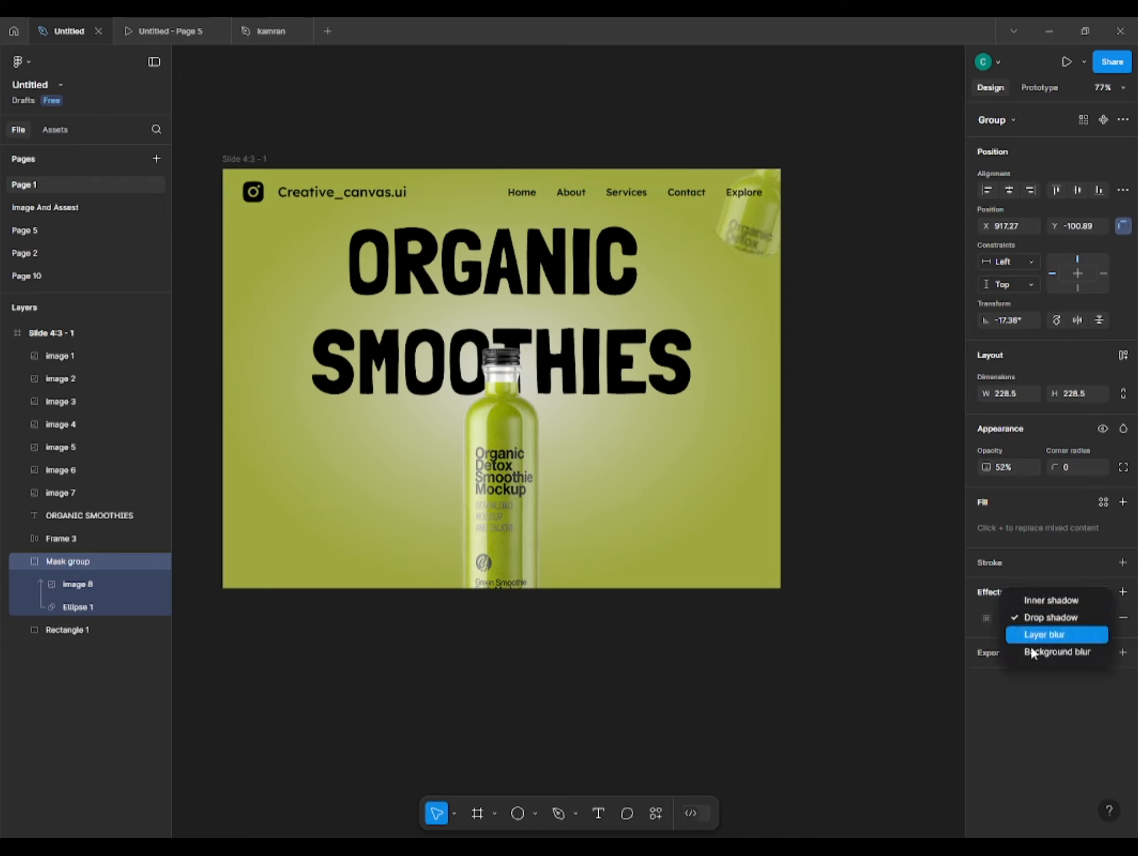
left_click(1046, 633)
left_click(985, 618)
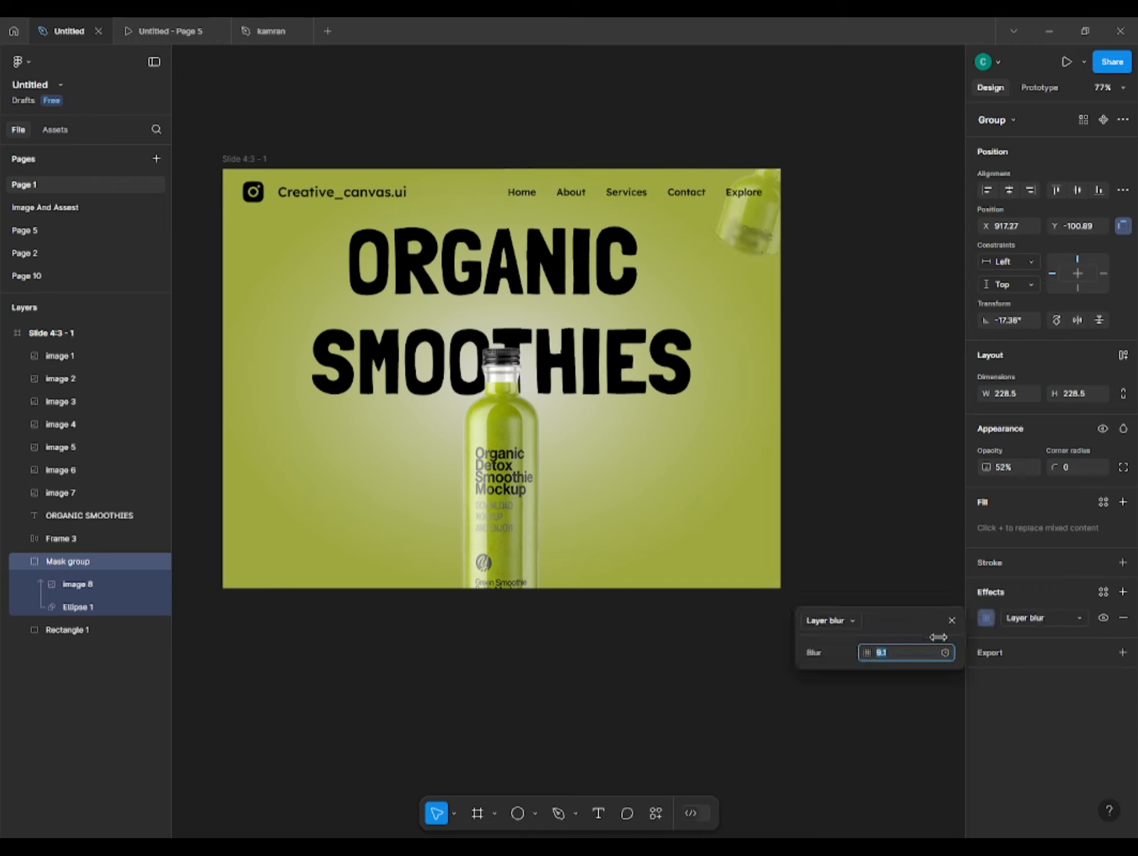
left_click(827, 282)
Duplicate the blurred bottle group to the slide's lower-left corner and again to its upper-left corner
left_click_drag(729, 236, 237, 577)
key("ctrl+z")
left_click_drag(749, 232, 244, 589)
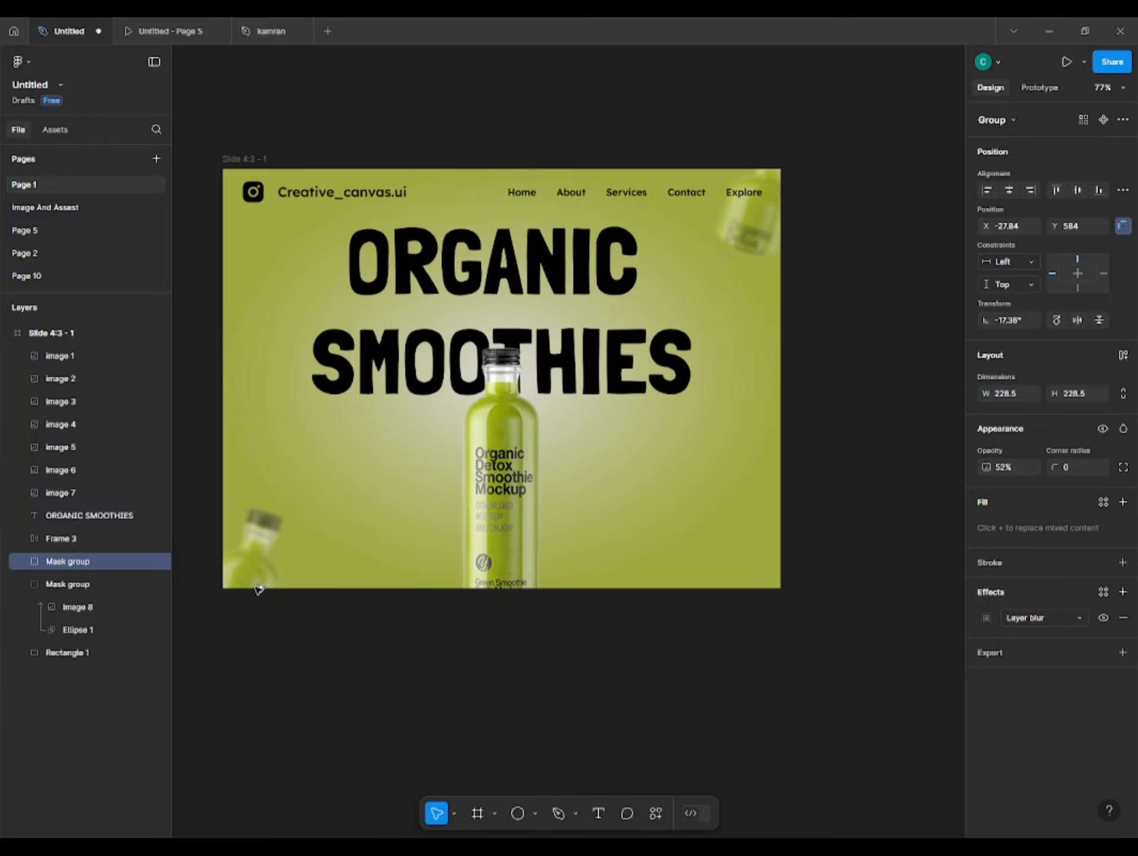
left_click(375, 648)
scroll(389, 630, "down", 3)
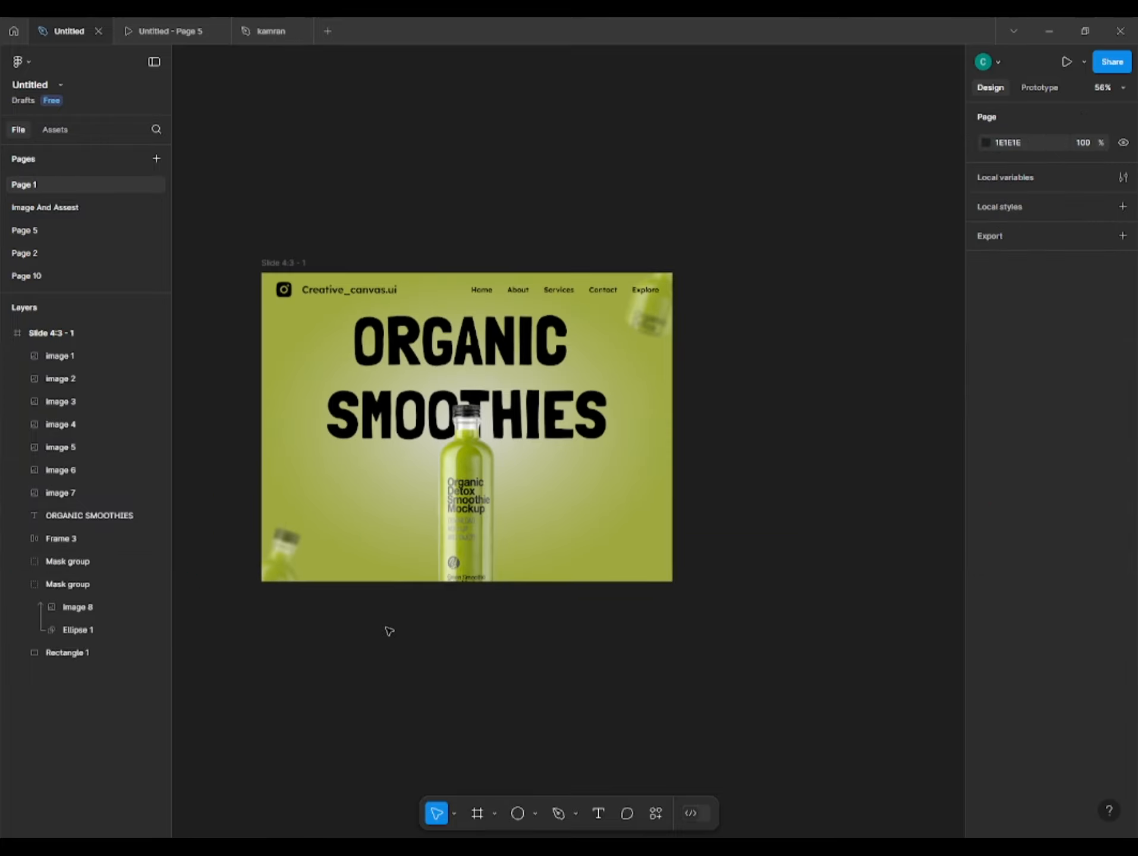
left_click_drag(290, 526, 286, 240)
left_click(211, 336)
Place two duplicates of the centre bottle on either side of it, shrunk and tilted, the left one about 109 × 446 at 12.81°
left_click_drag(473, 453, 350, 440)
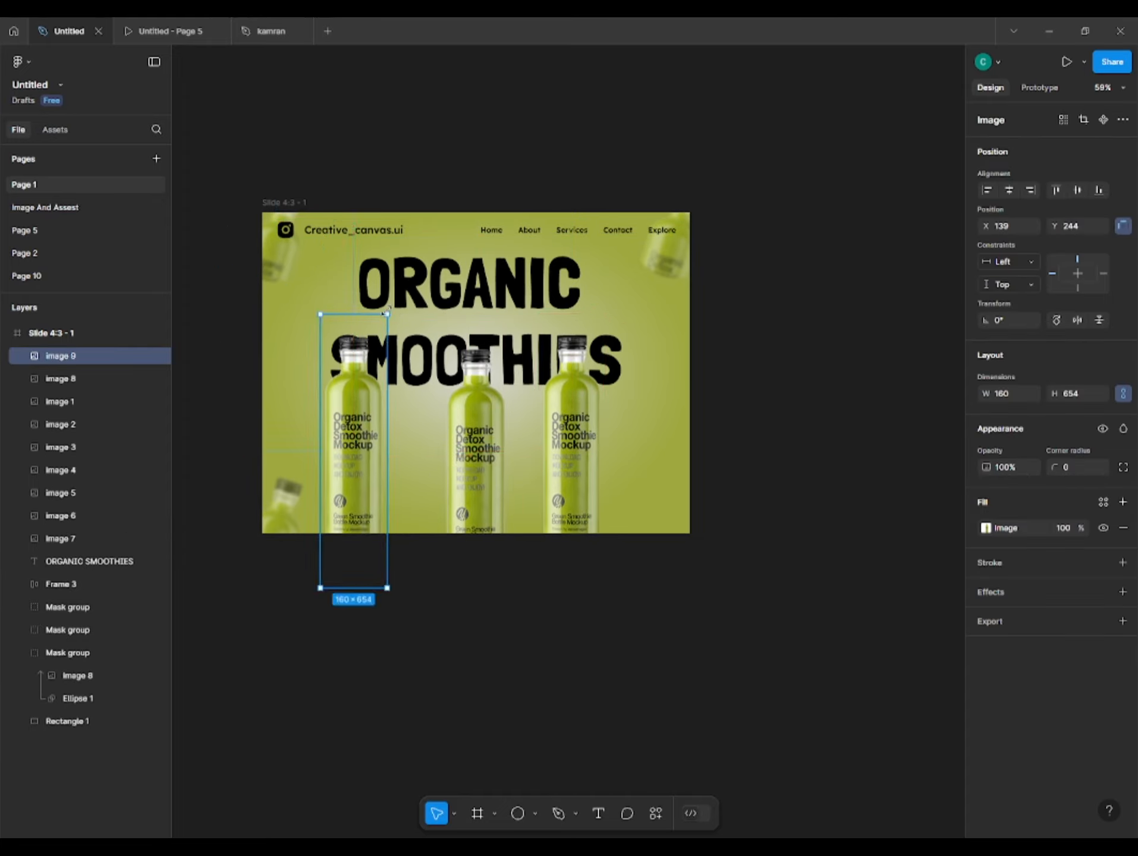
left_click_drag(387, 306, 340, 359)
left_click(571, 411)
left_click_drag(610, 311, 643, 322)
left_click_drag(585, 413, 635, 347)
left_click_drag(692, 262, 654, 329)
left_click(357, 485)
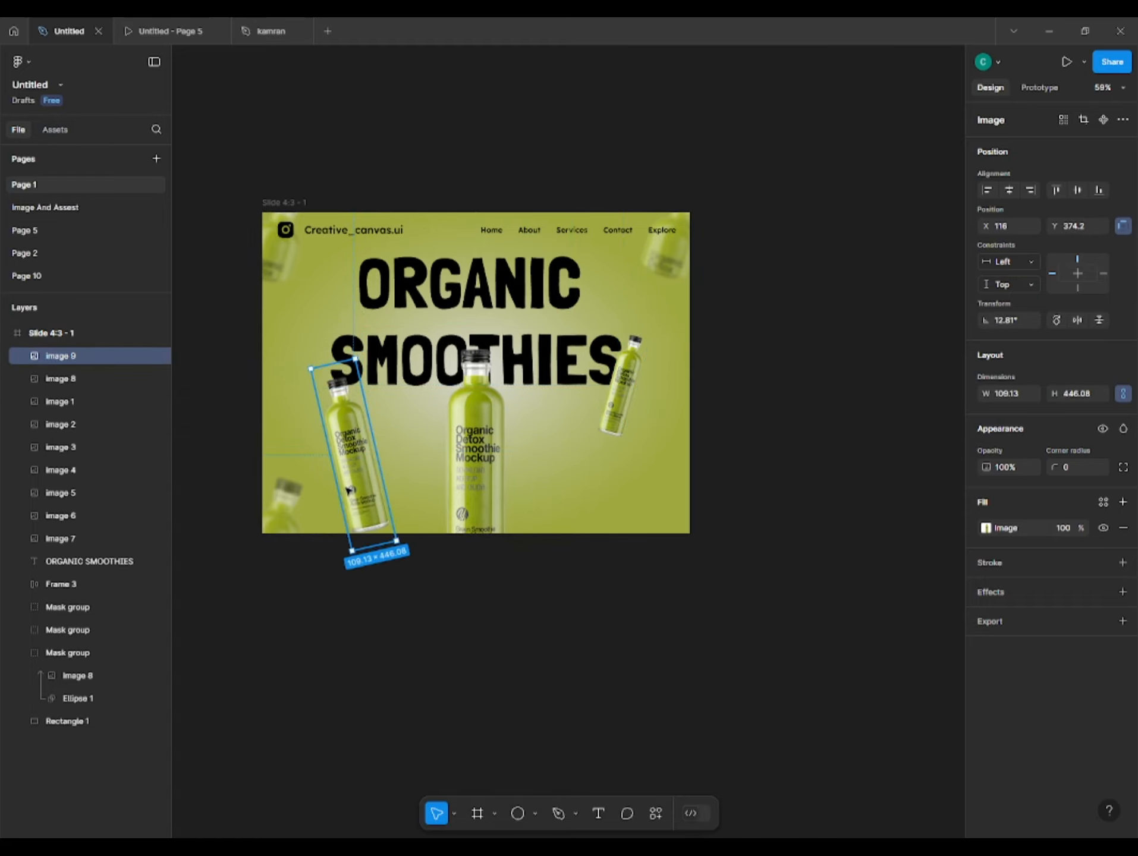
left_click_drag(357, 486, 337, 447)
Layer both tilted side bottles directly above the background rectangle and give them a Layer blur of 16.1
left_click(138, 381, "shift")
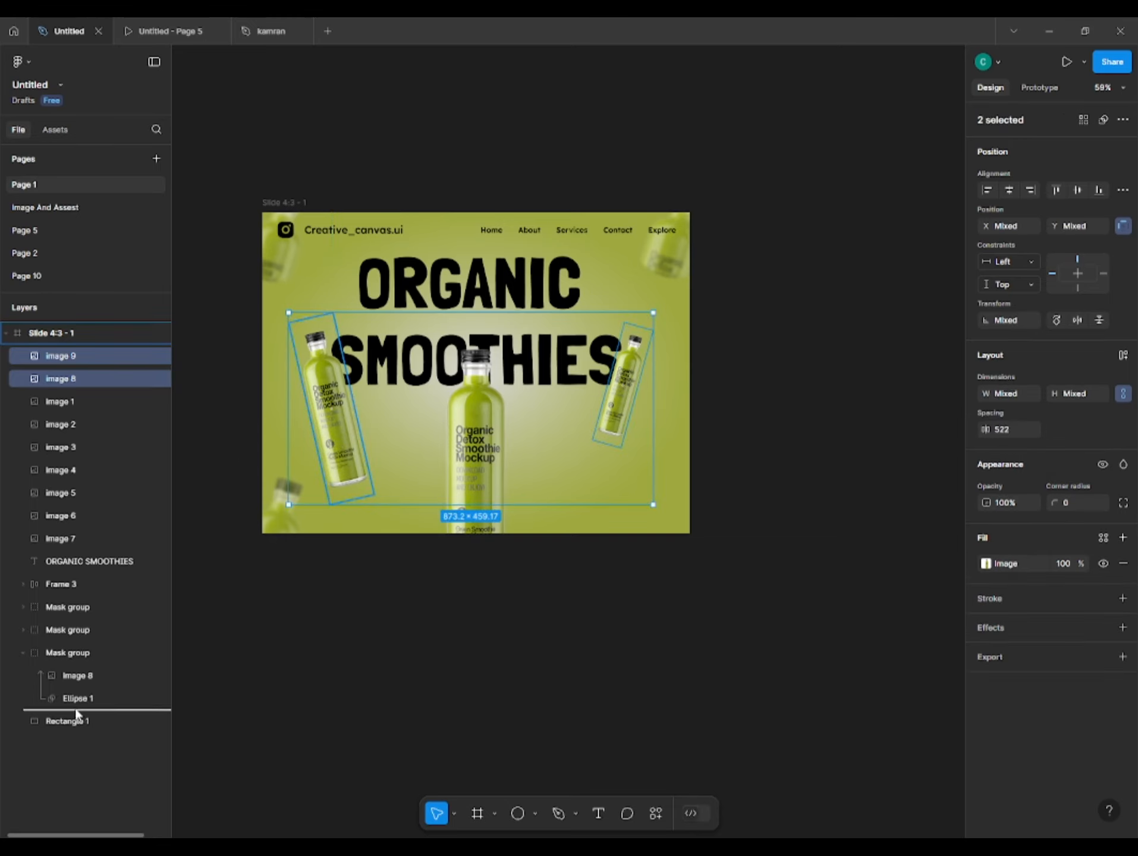
left_click_drag(76, 711, 75, 700)
left_click(1123, 627)
left_click(1038, 653)
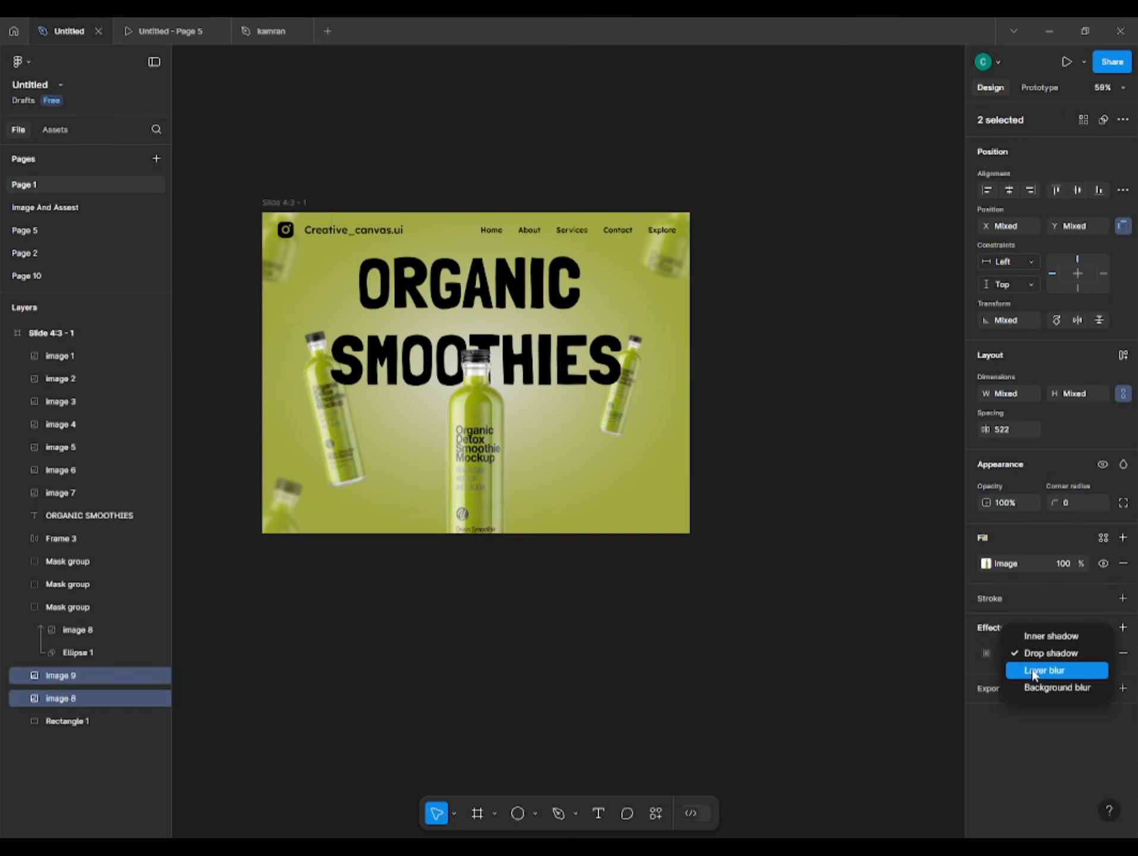
left_click(1035, 668)
left_click_drag(1048, 674, 1047, 674)
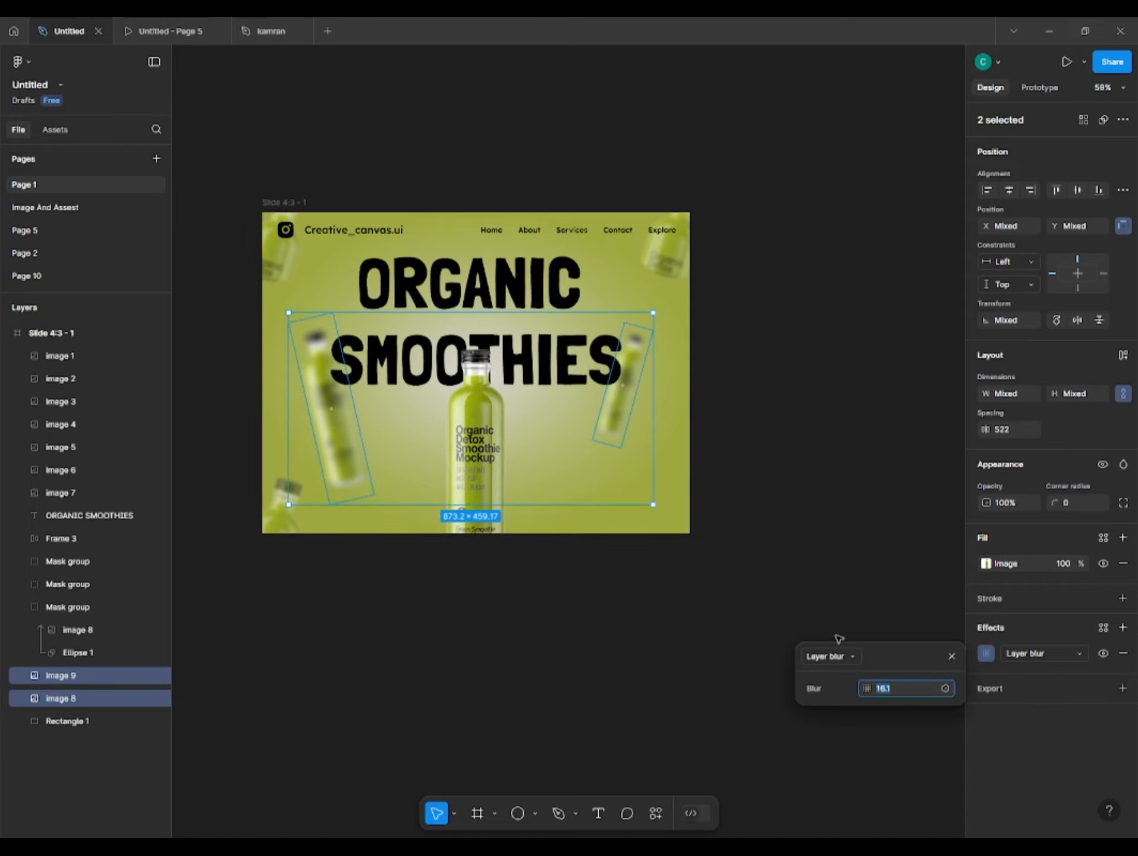
Set the opacity of the two blurred side bottles to 61%
left_click_drag(986, 503, 967, 515)
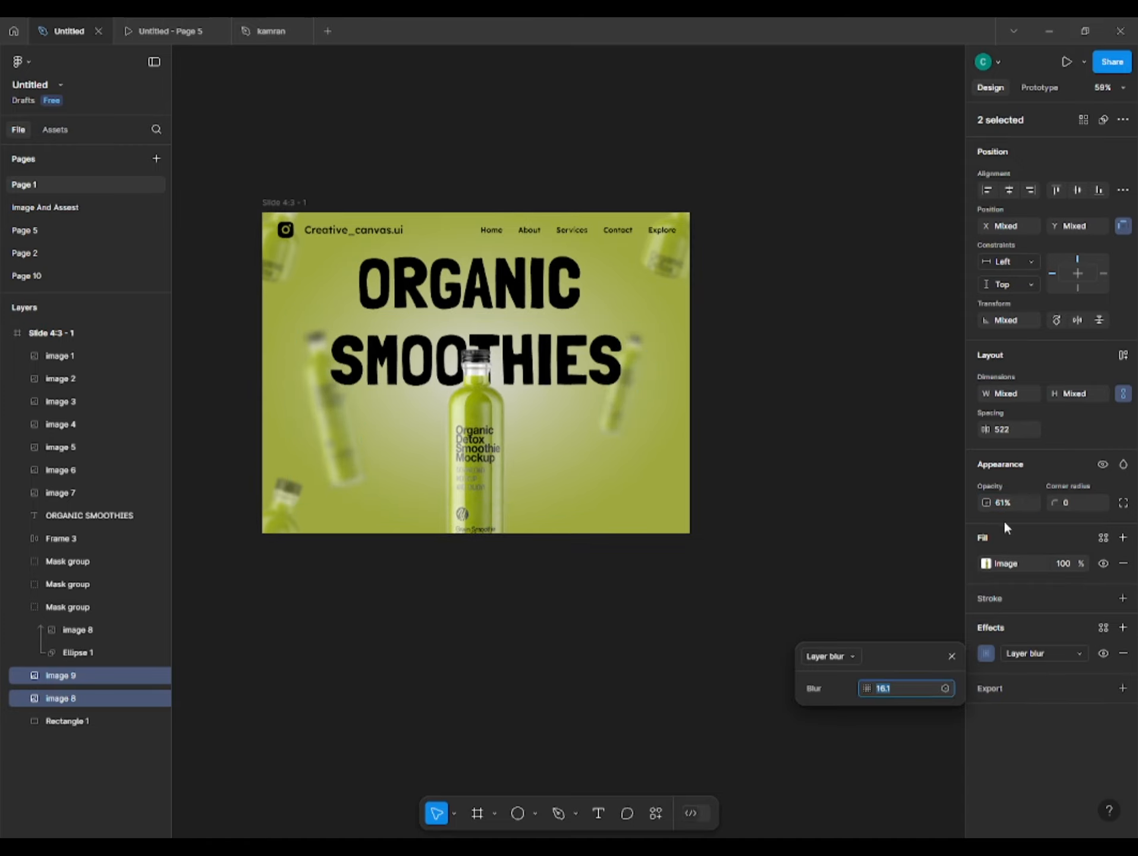
left_click(829, 516)
scroll(828, 515, "down", 1)
mouse_move(828, 516)
left_mouse_down()
mouse_move(818, 477)
mouse_move(823, 517)
left_mouse_up()
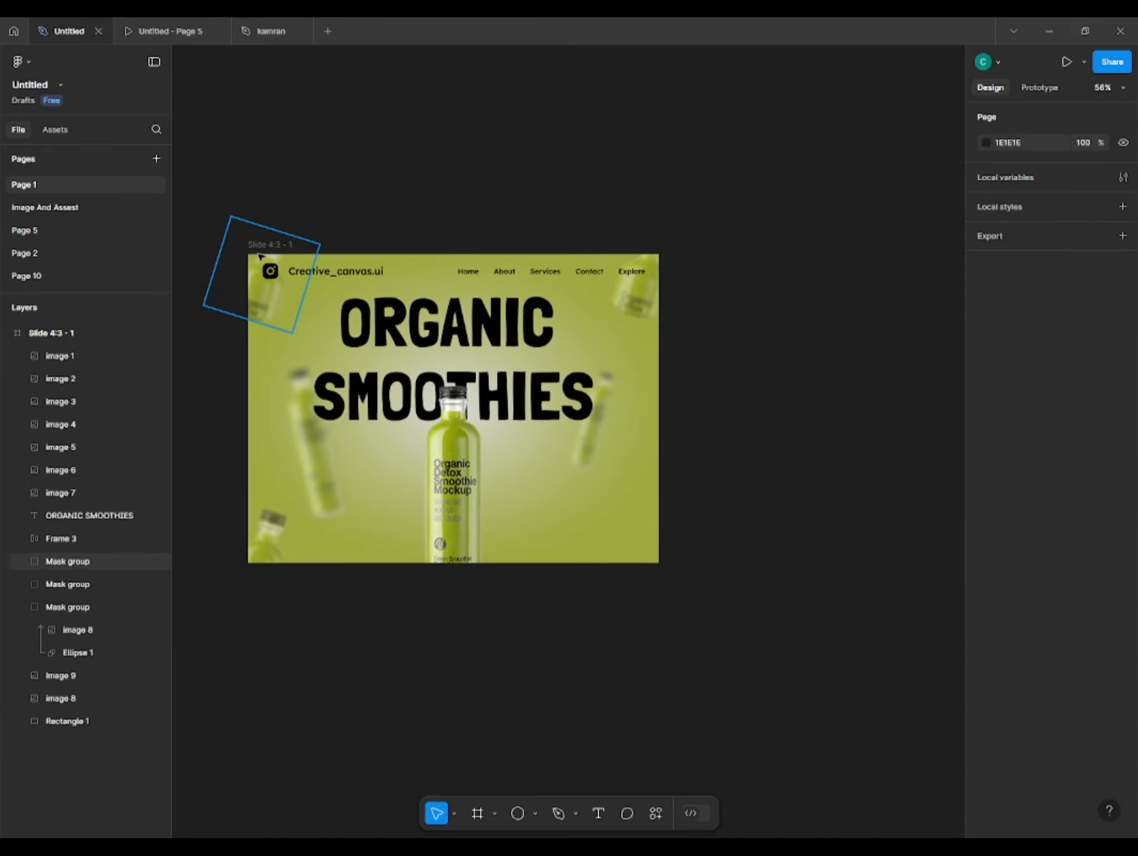
Duplicate the whole slide frame and place the copy directly to the right of the original
left_click_drag(265, 246, 691, 262, "alt")
left_click(778, 192)
left_click_drag(777, 192, 564, 176)
scroll(610, 249, "down", 1)
scroll(641, 309, "up", 1)
left_click_drag(640, 309, 541, 277)
left_click_drag(572, 384, 579, 341)
scroll(579, 341, "up", 1)
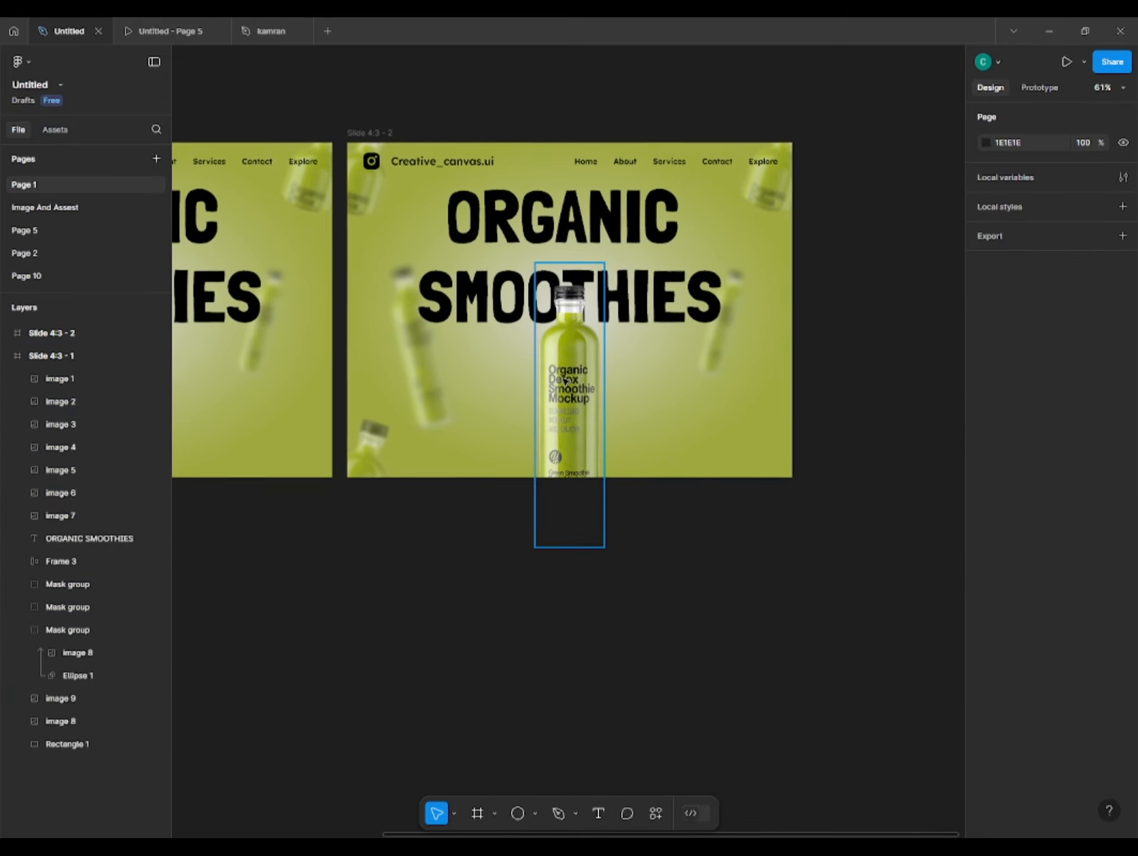
Select the seven stacked bottle images on the second slide, shrink them to about 150 × 617 and raise them so the whole bottle fits
left_click(564, 381)
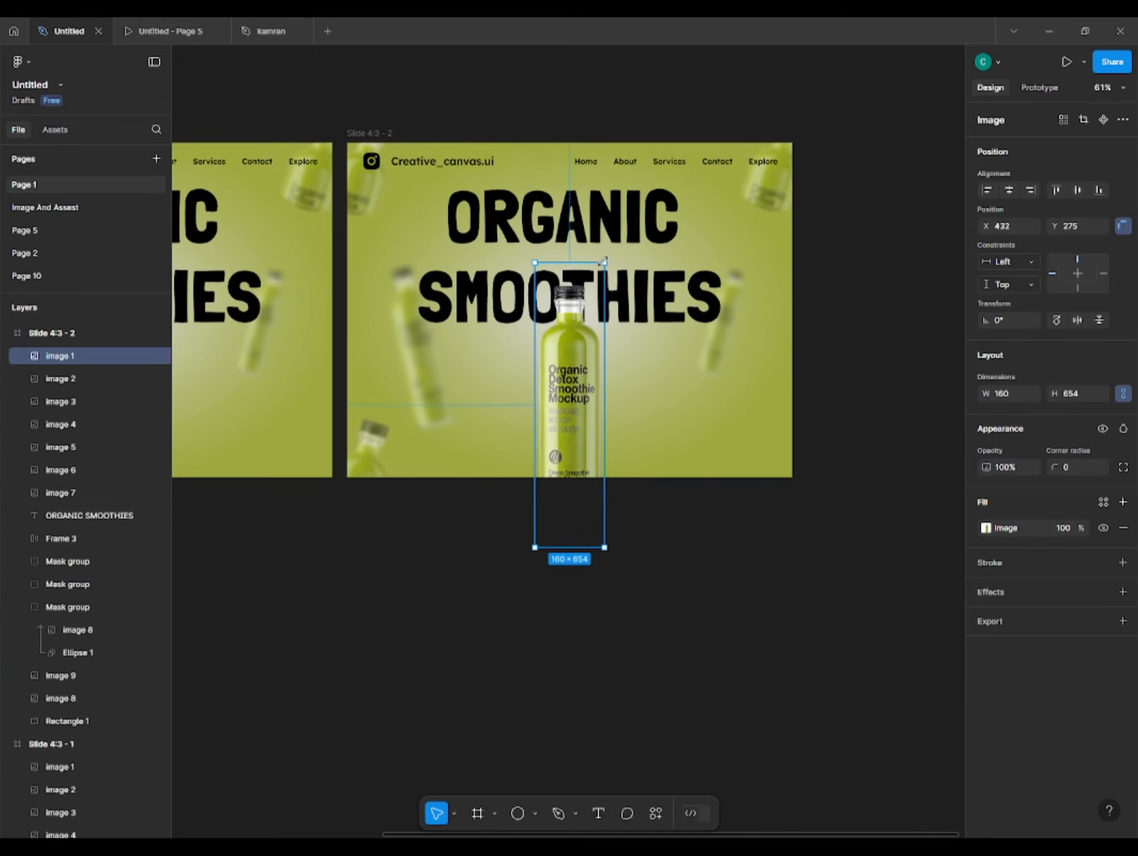
left_click(54, 495, "shift")
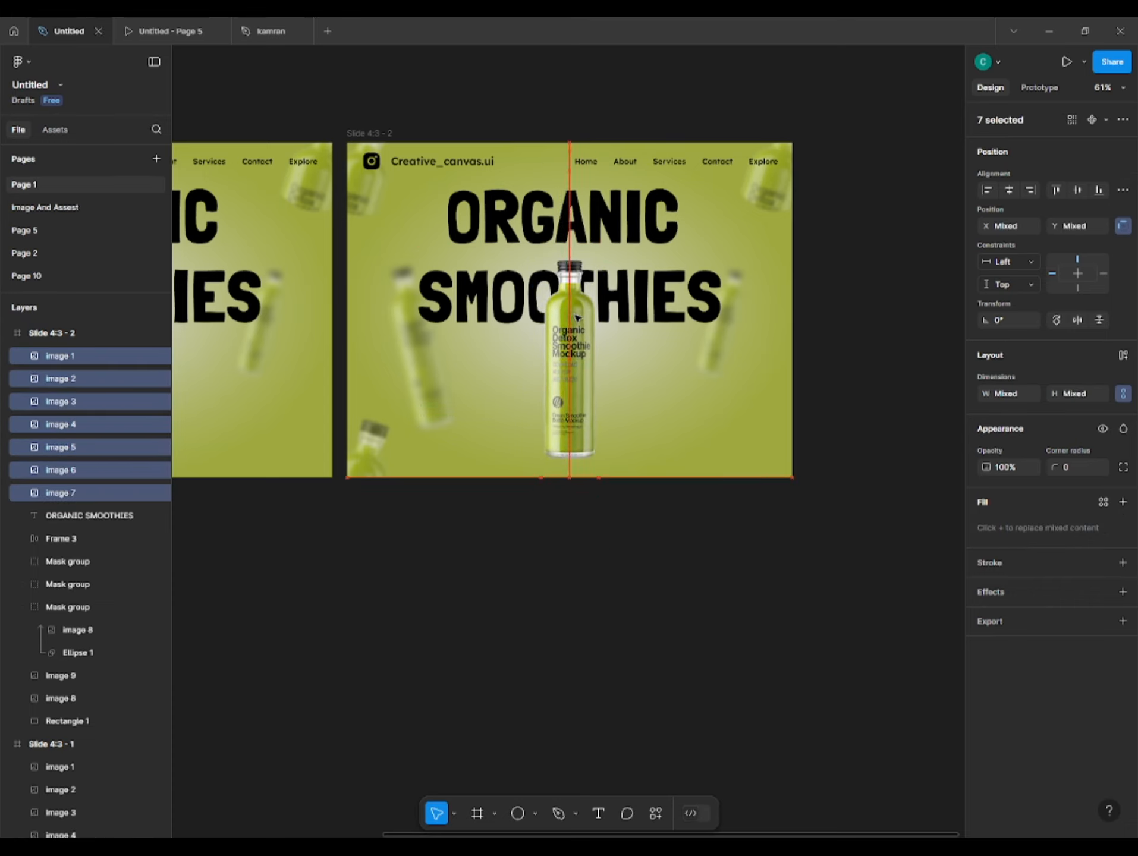
left_click_drag(598, 243, 603, 228)
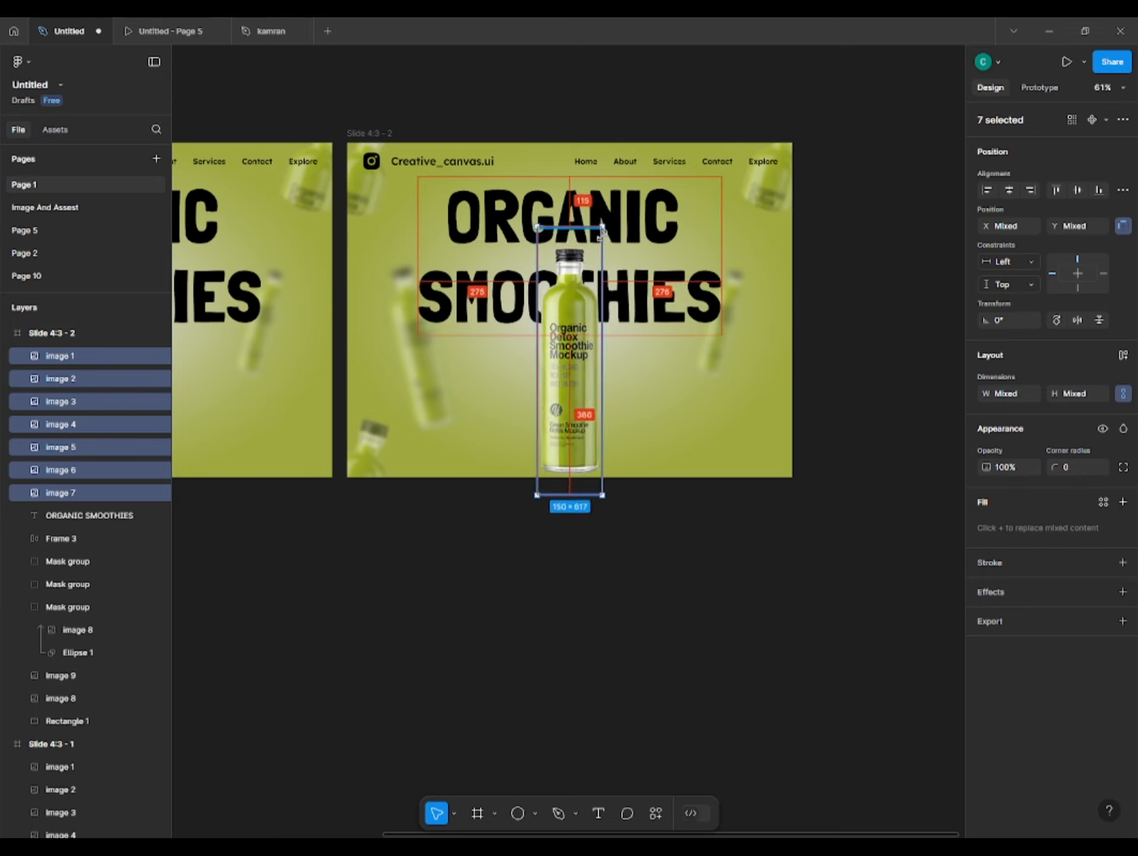
left_click_drag(571, 350, 571, 340)
key("Escape")
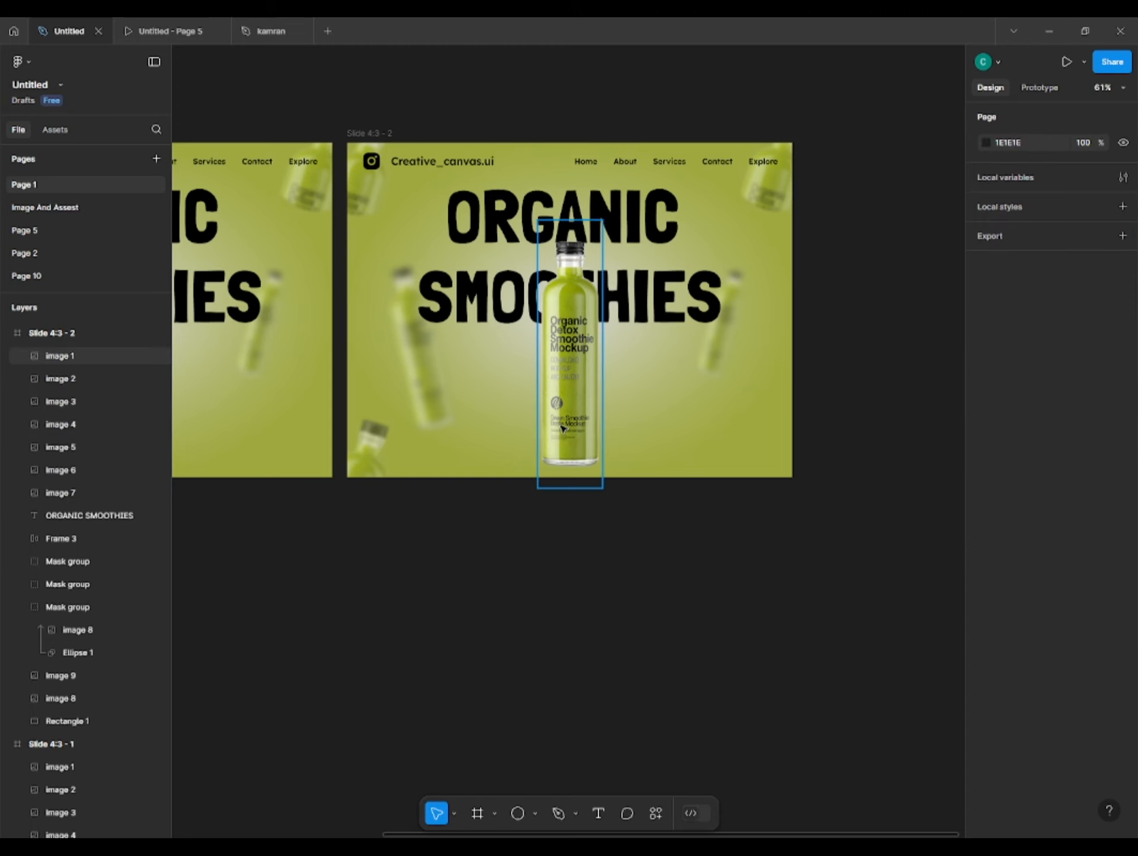
Shrink the dark drink bottle to about 134 × 546 and place it partly behind the green centre bottle, on its left, at about X 378, Y 235
left_click(64, 378)
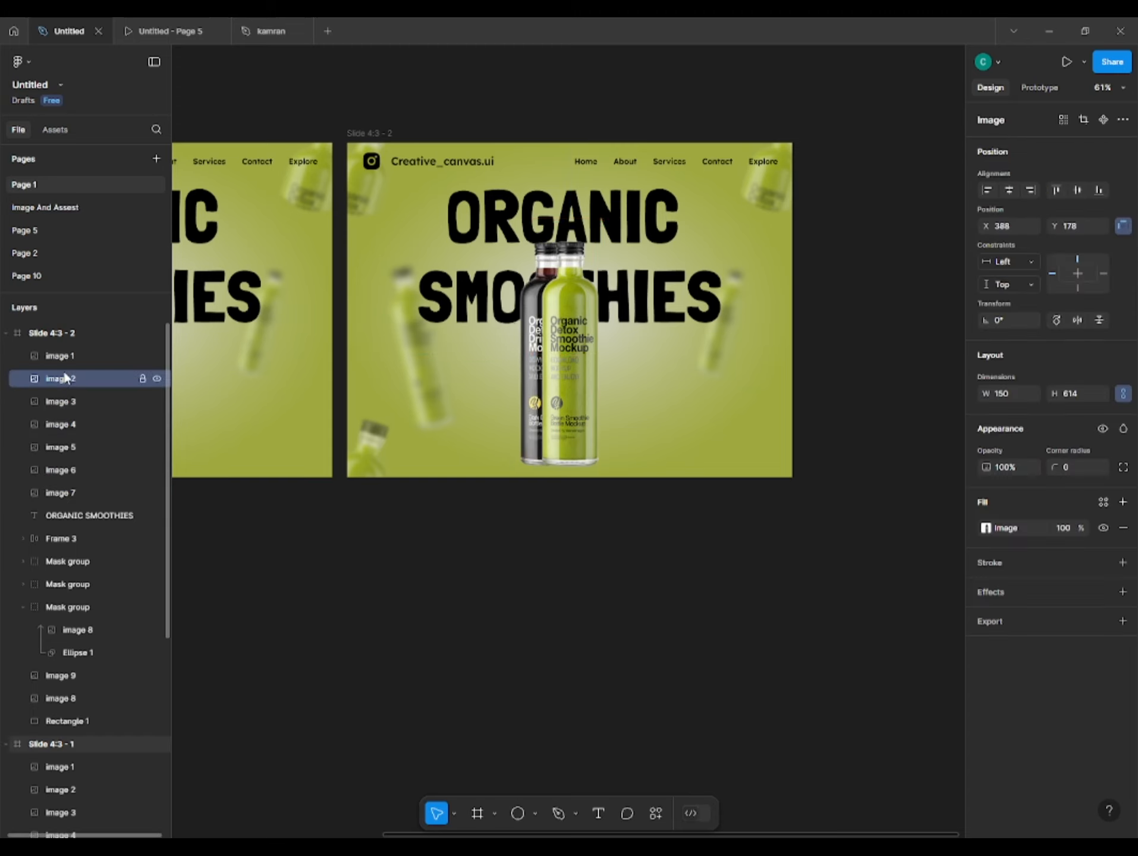
left_click_drag(579, 218, 568, 227)
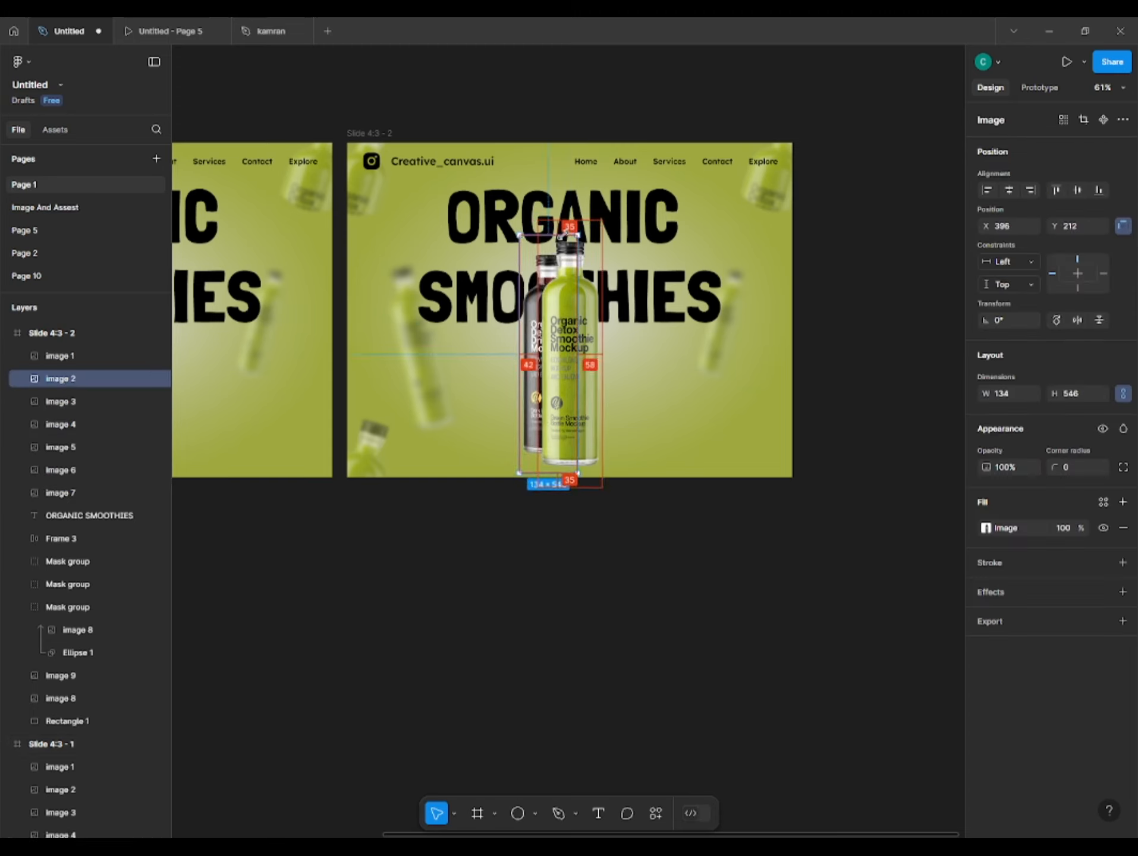
left_click_drag(542, 319, 535, 327)
scroll(531, 347, "up", 3)
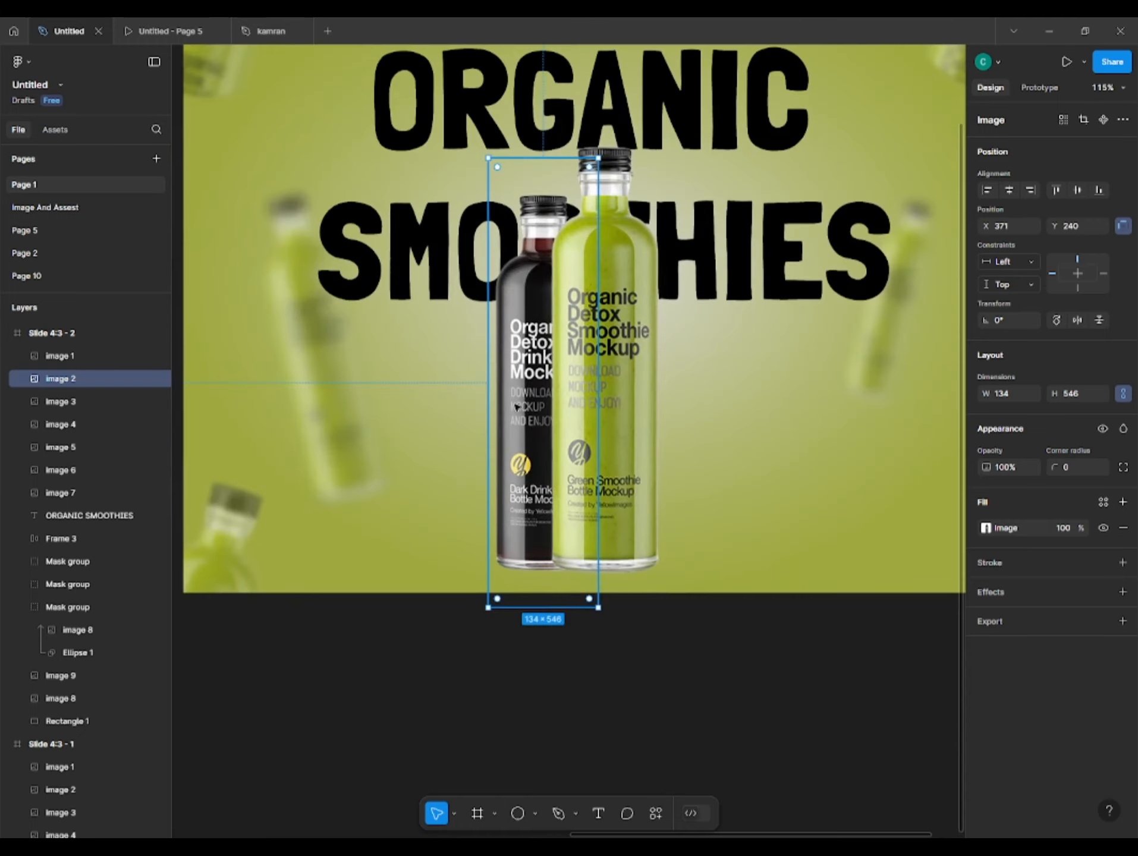
left_click_drag(518, 406, 532, 431)
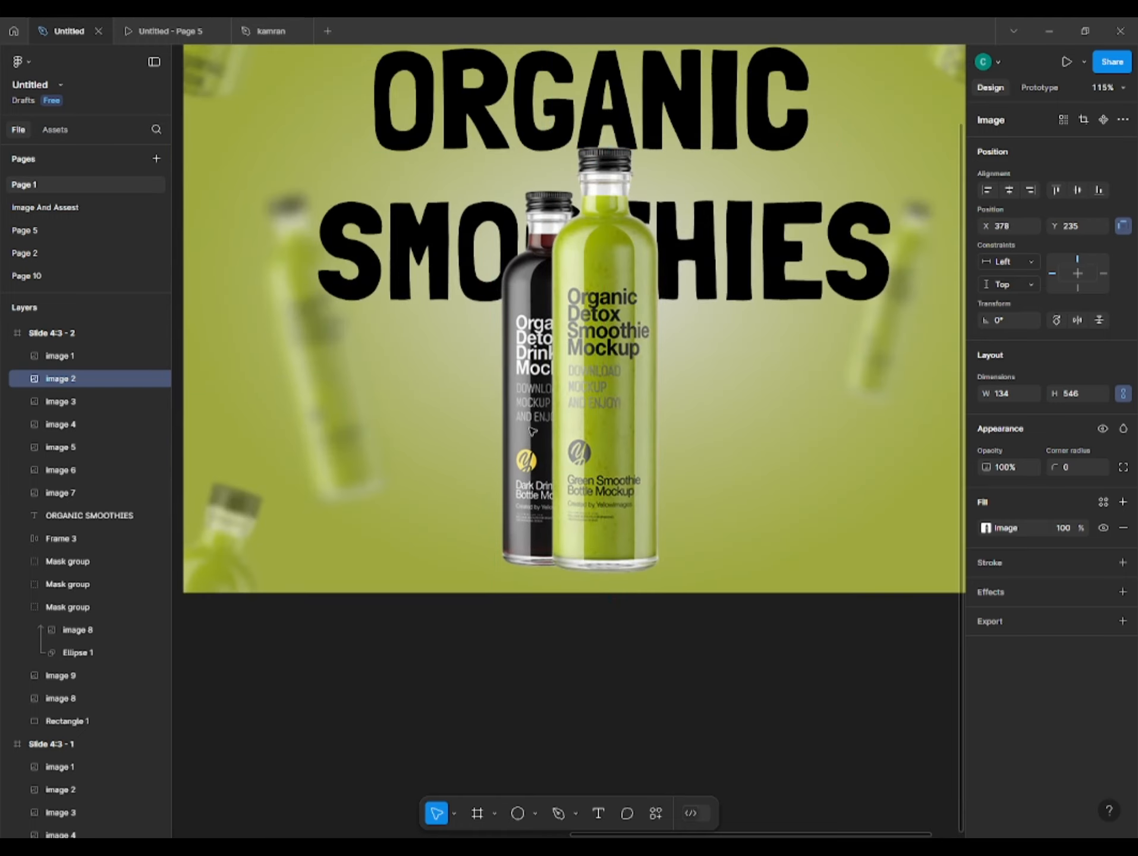
Move the amber glass bottle out to the right of the centre bottle, shrunk to about 132 × 551 at X 513, Y 228
left_click(37, 401)
key("shift+Right")
key("shift+Right")
key("shift+Right")
key("shift+Right")
key("shift+Right")
key("shift+Right")
key("shift+Right")
key("shift+Right")
key("shift+Right")
key("shift+Right")
key("shift+Right")
key("shift+Right")
key("shift+Right")
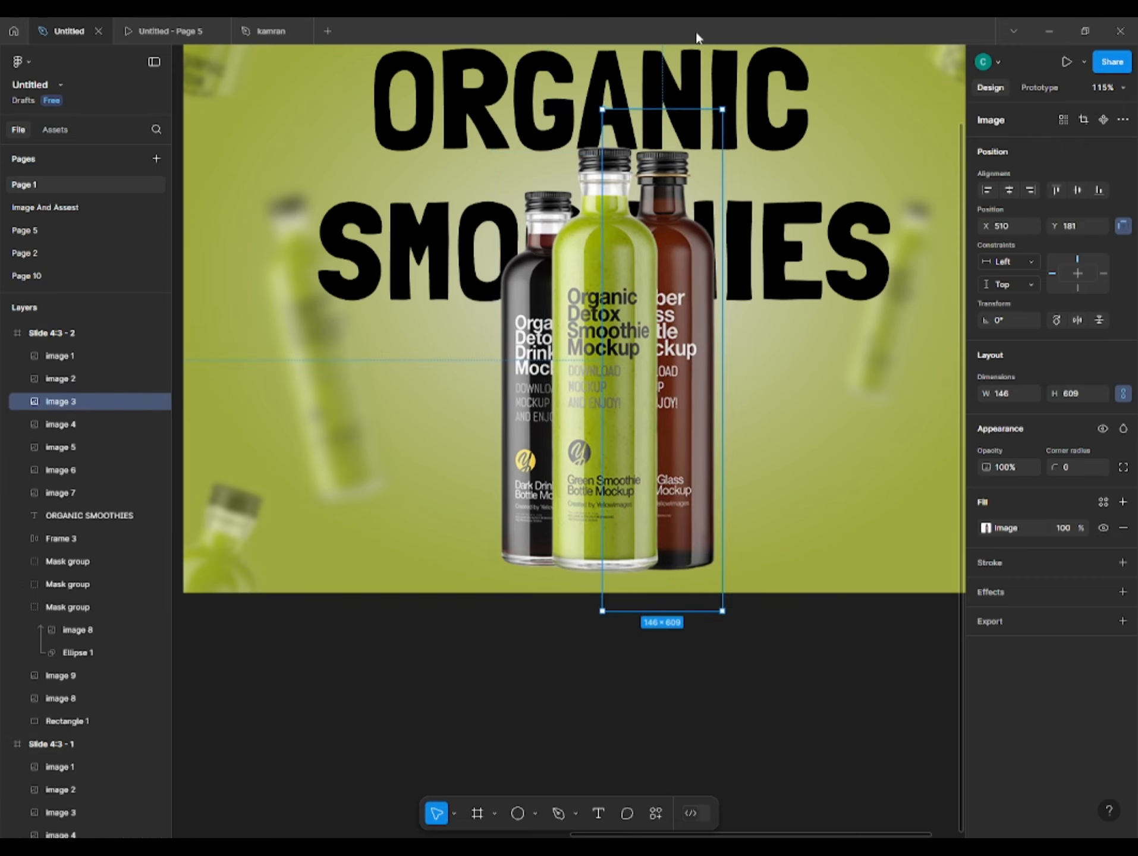
left_click_drag(722, 110, 690, 135)
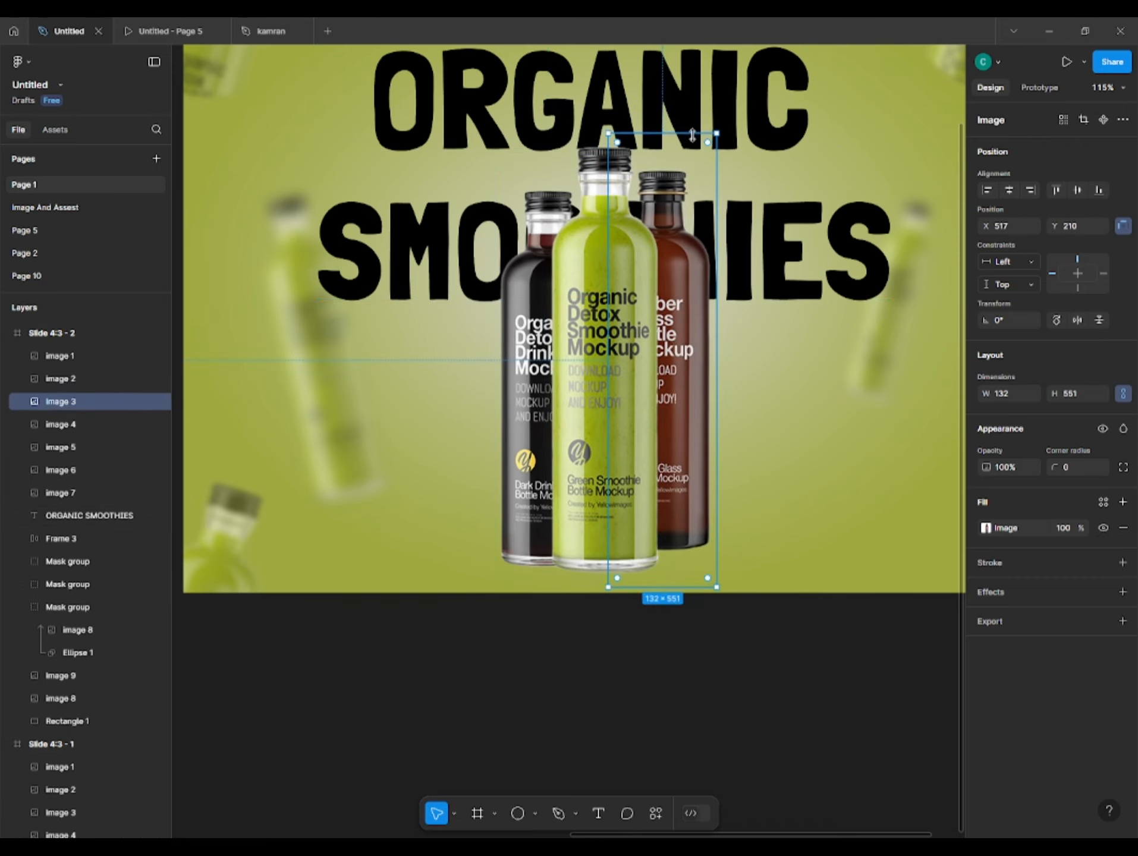
left_click_drag(671, 204, 668, 225)
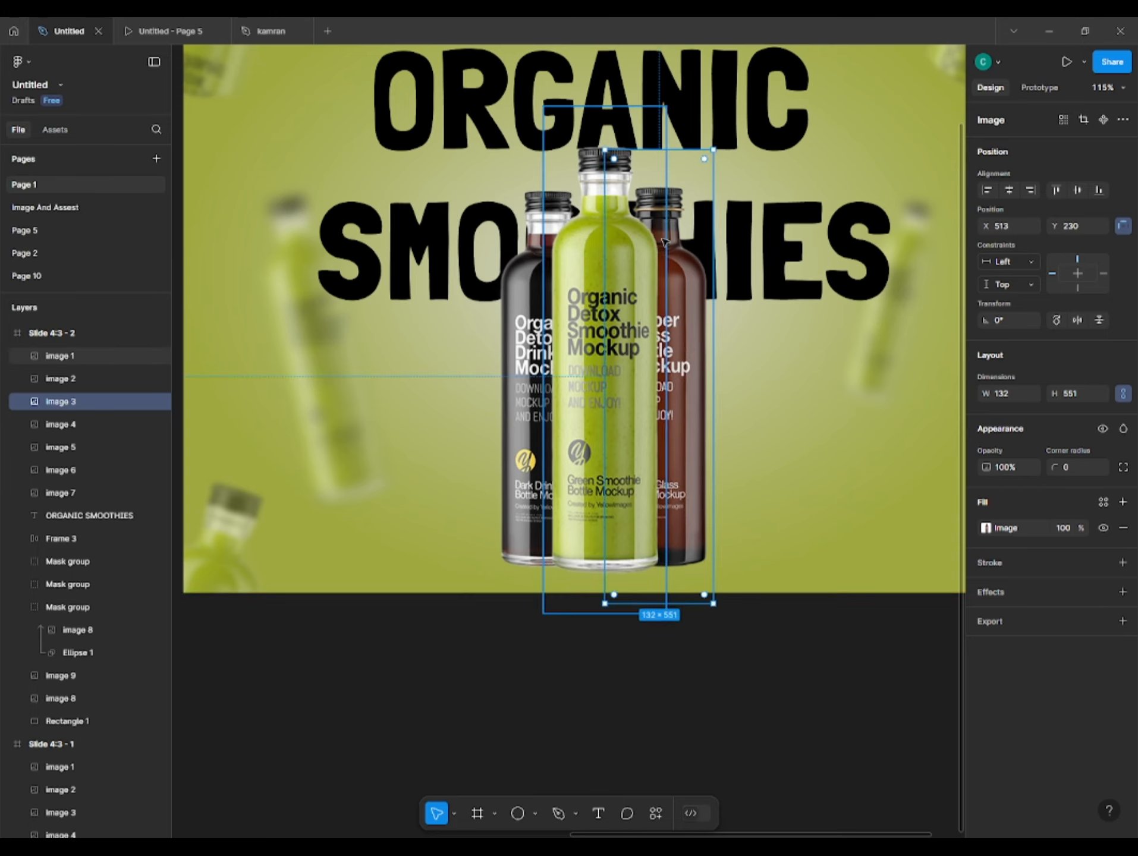
key("Up")
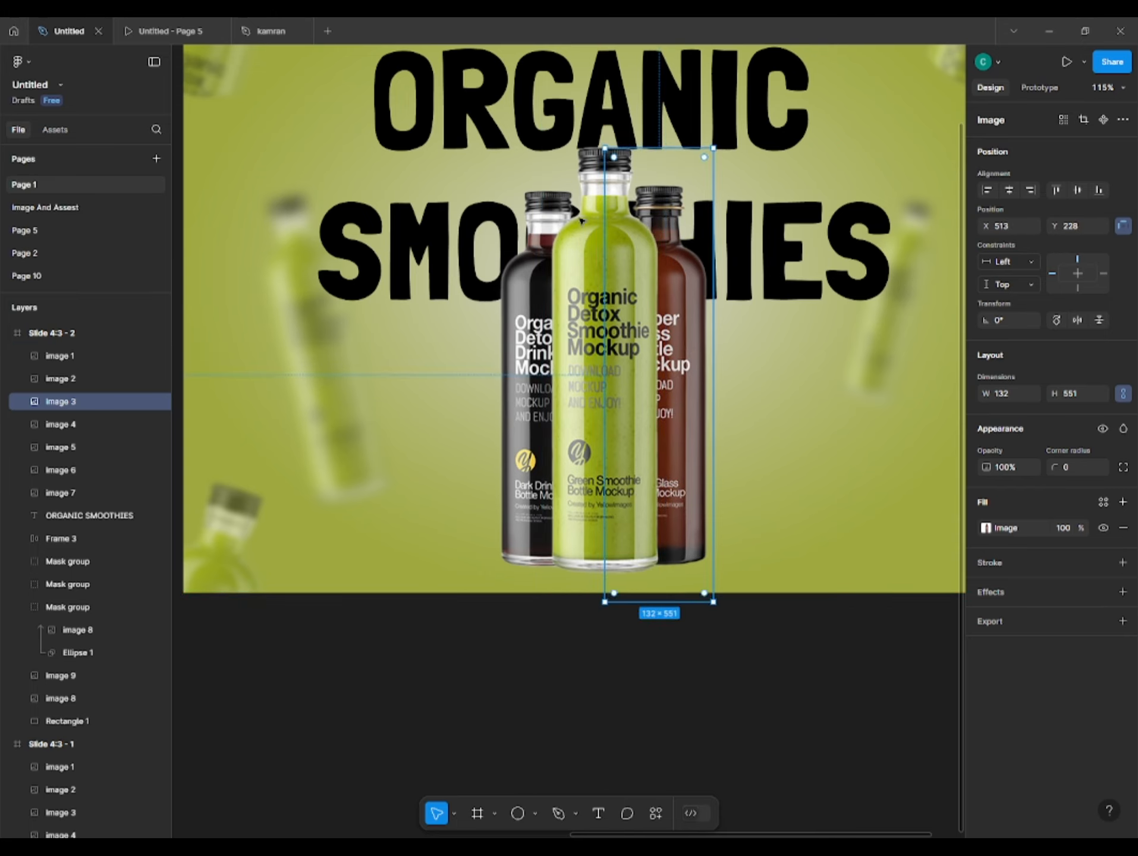
Duplicate the lowest image of the bottle stack, the second green smoothie bottle, in place
left_click(397, 725)
left_click(539, 420)
left_click(601, 422)
left_click(67, 402)
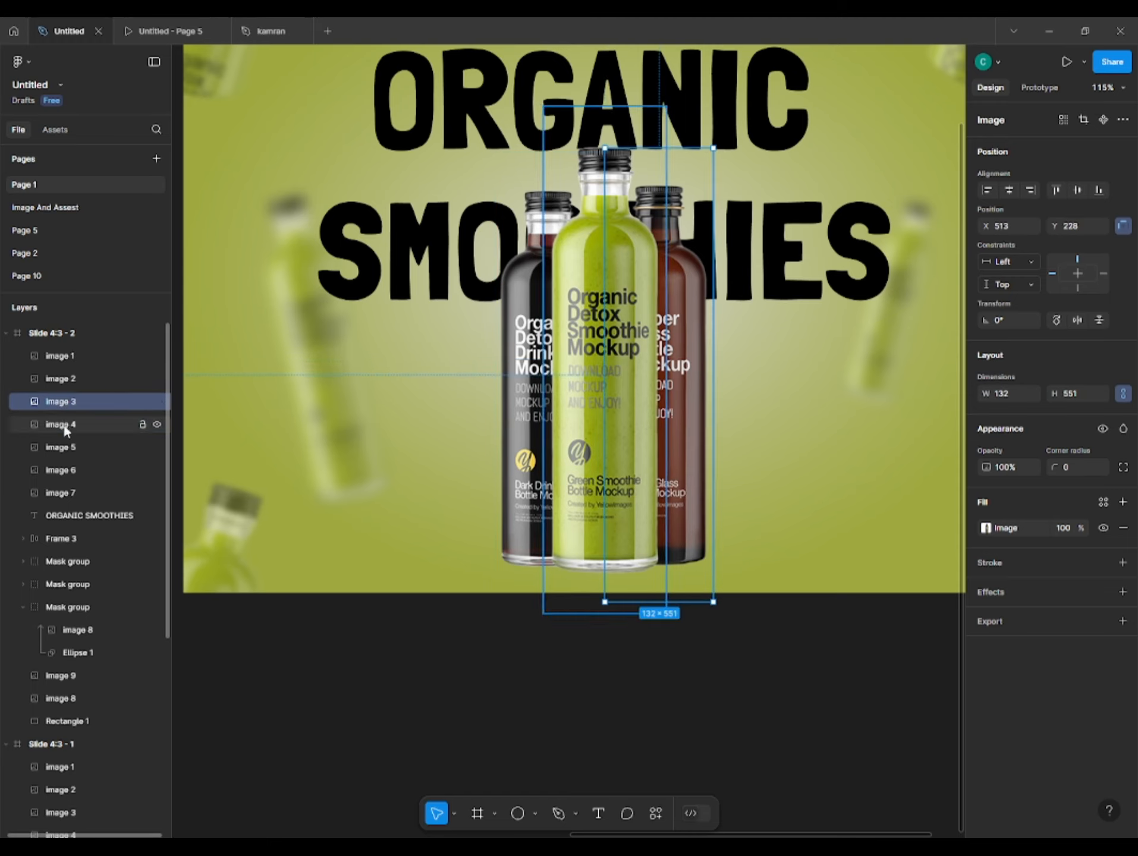
left_click(64, 426)
left_click(55, 449)
left_click(47, 471)
left_click(53, 493)
key("ctrl+d")
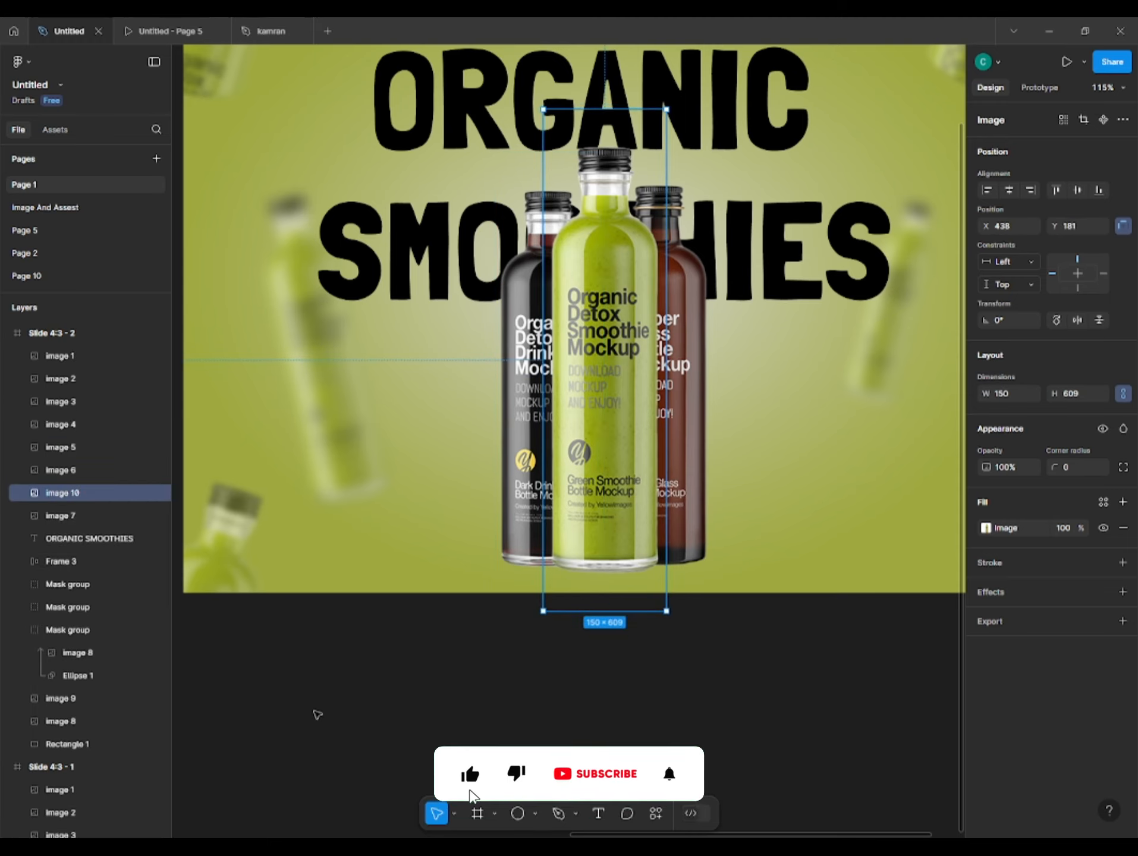
left_click(317, 715)
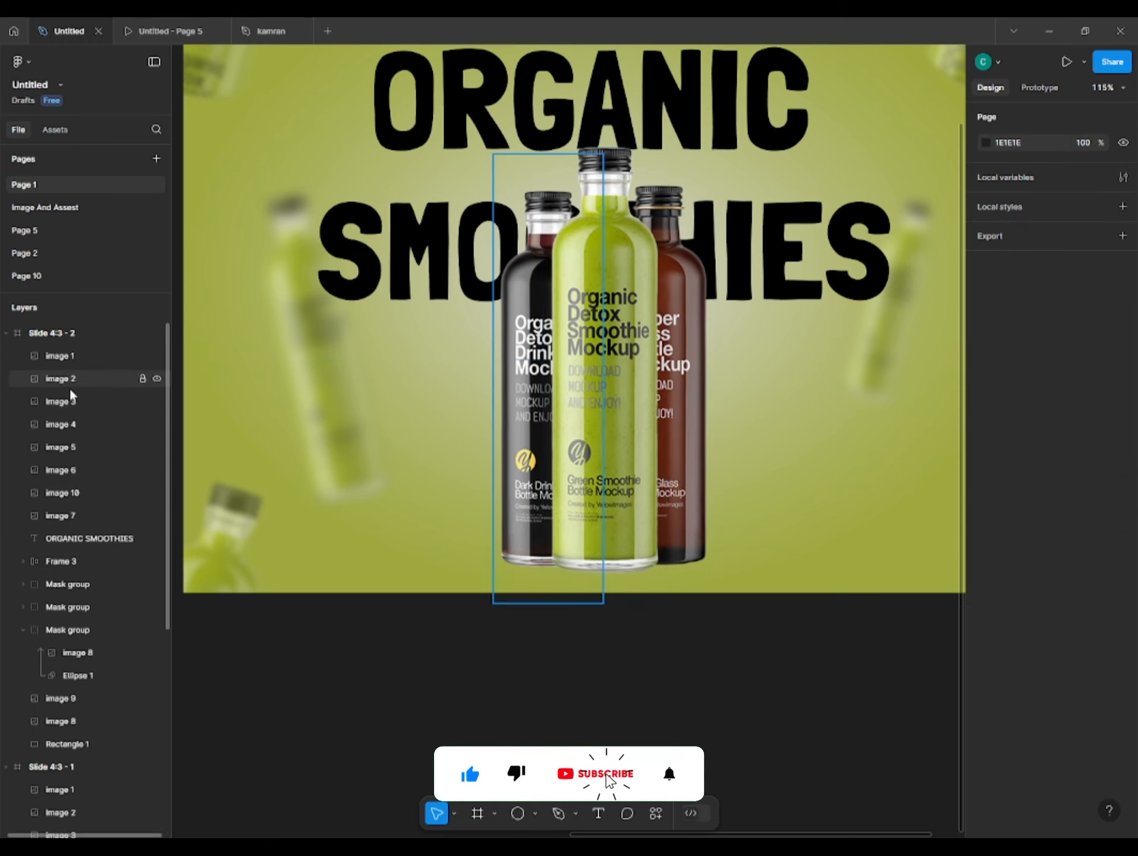
Move the orange juice bottle to the left of the dark bottle and scale it down to about 494 high
left_click(65, 426)
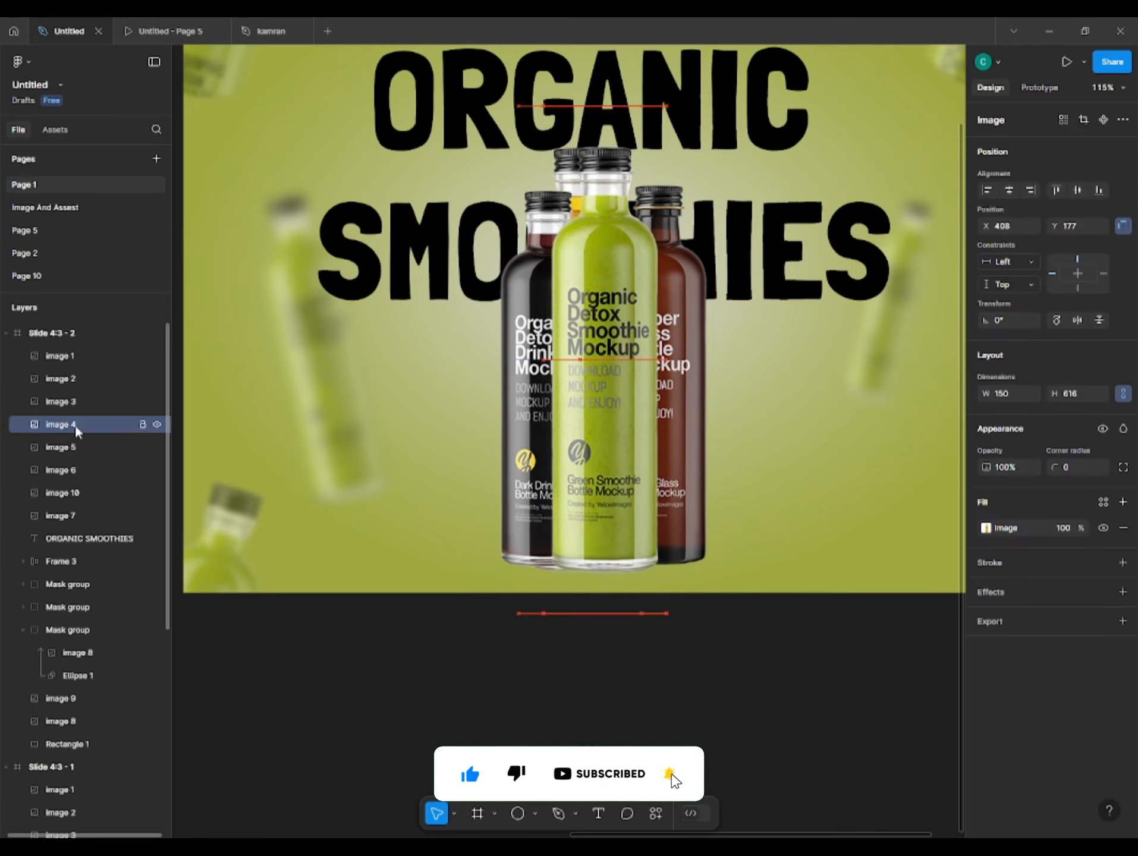
key("shift+Left")
key("shift+Left")
key("shift+Left")
key("shift+Left")
key("shift+Left")
key("shift+Left")
key("shift+Left")
key("shift+Left")
key("shift+Left")
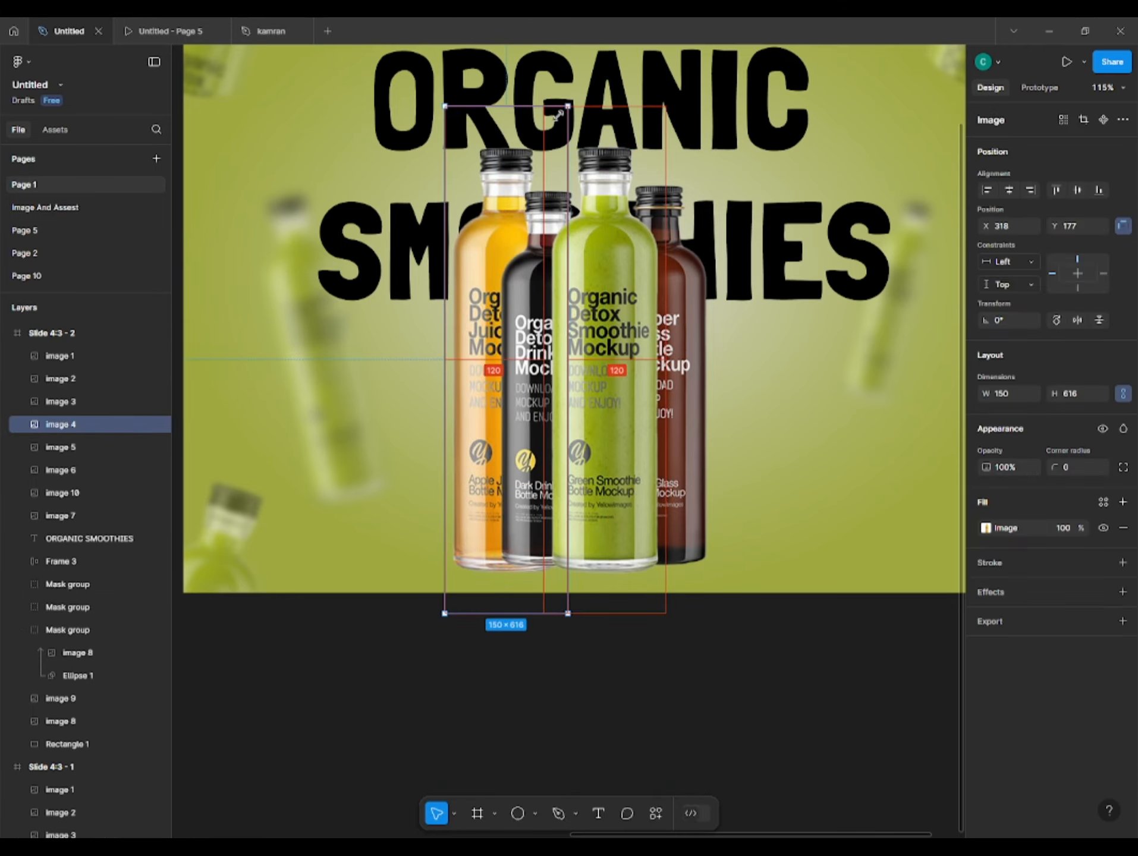
left_click_drag(559, 116, 547, 177)
left_click_drag(497, 236, 489, 284)
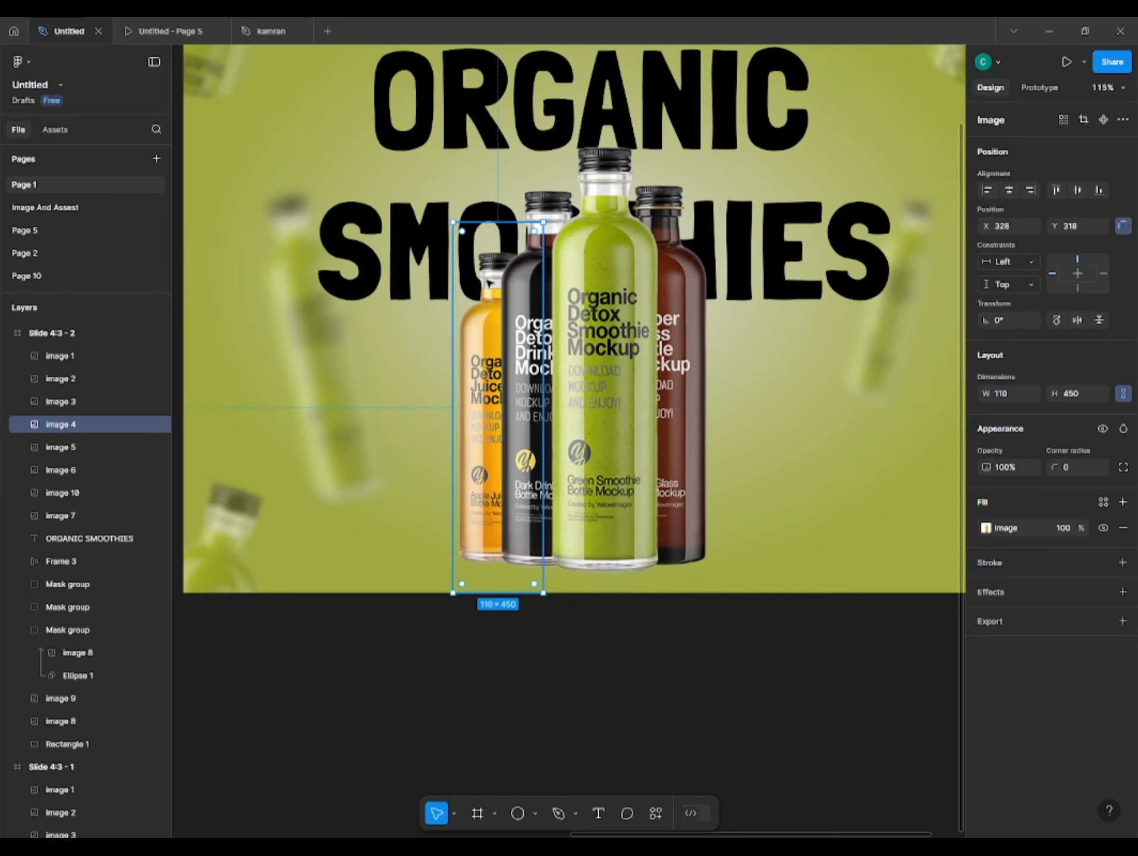
left_click_drag(454, 223, 435, 187)
left_click(369, 619)
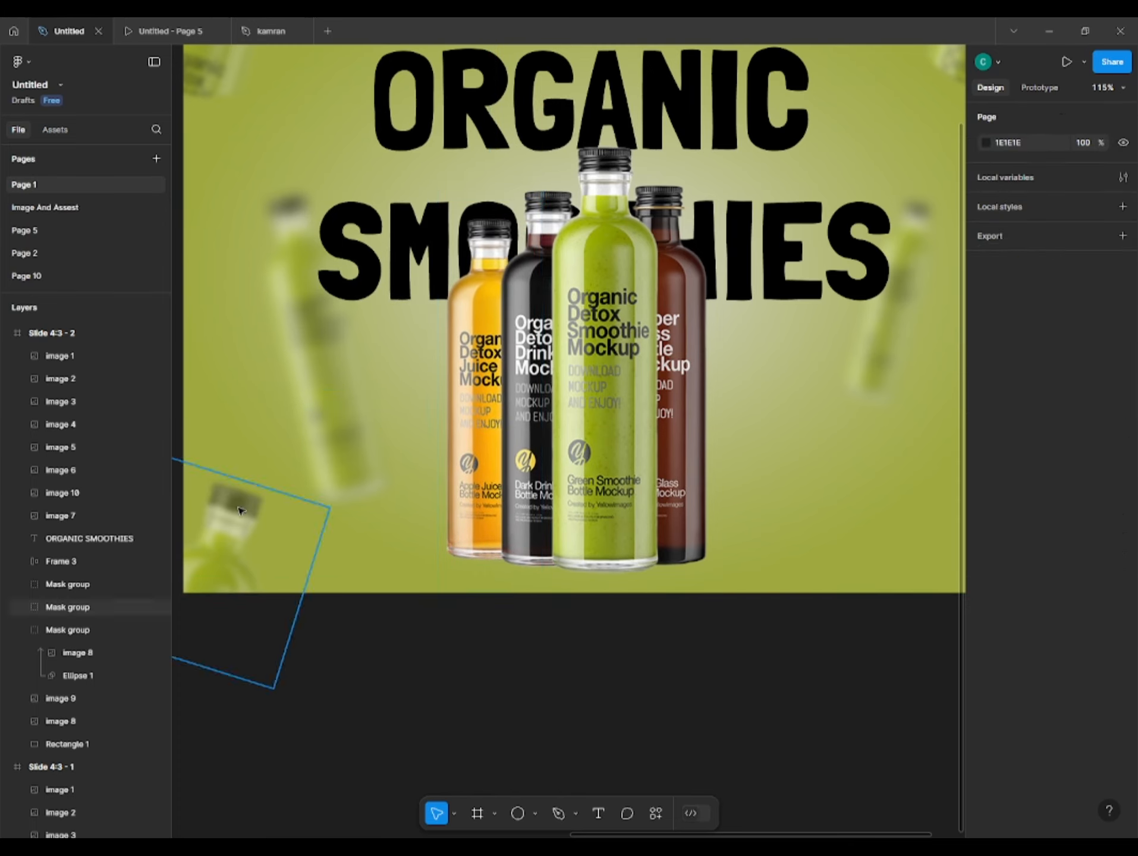
Move the pink smoothie bottle to the right of the amber bottle and shrink it to about 120 × 489
left_click(84, 424)
left_click(81, 441)
key("shift+Right")
key("shift+Right")
key("shift+Right")
key("shift+Right")
key("shift+Right")
key("shift+Right")
key("shift+Right")
key("shift+Right")
key("shift+Right")
key("shift+Right")
key("shift+Right")
key("shift+Right")
key("shift+Right")
key("shift+Right")
key("shift+Right")
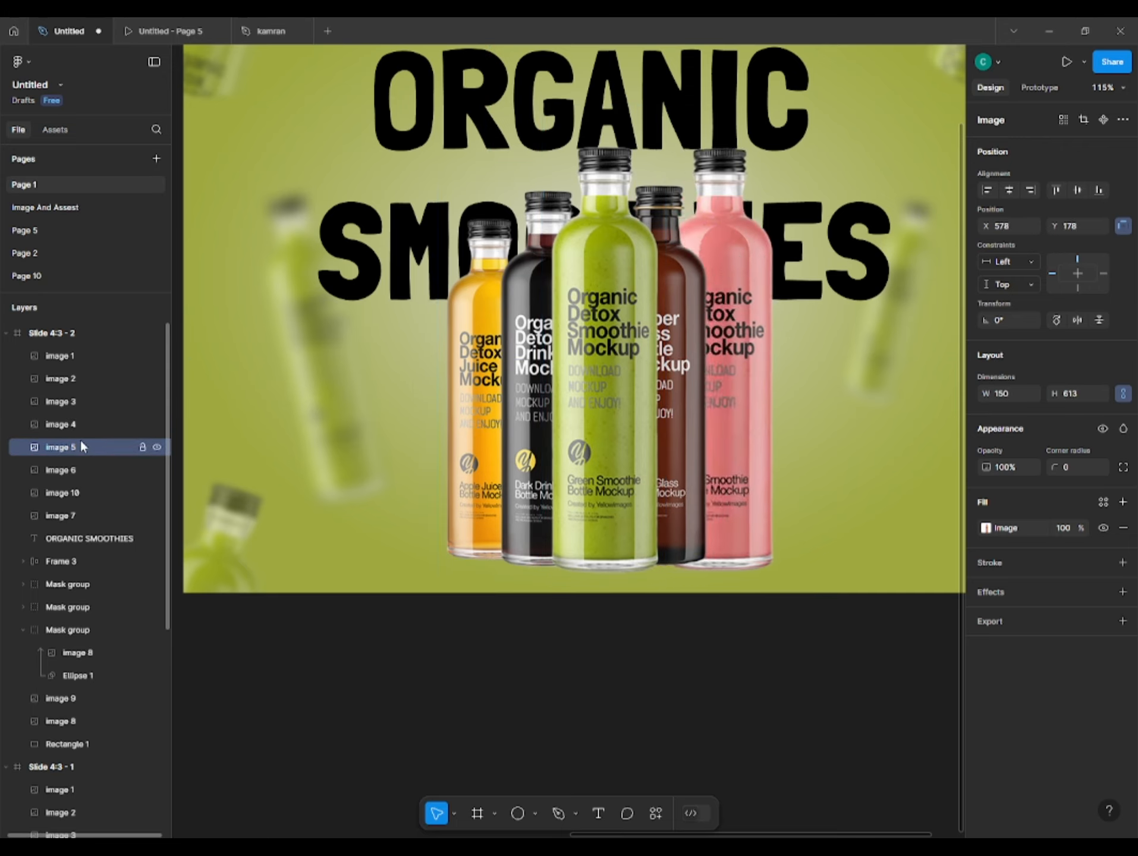
left_click_drag(793, 109, 726, 277)
Align the pink bottle's top edge with the orange bottle and extend it slightly to the same base line
left_click(489, 286, "shift")
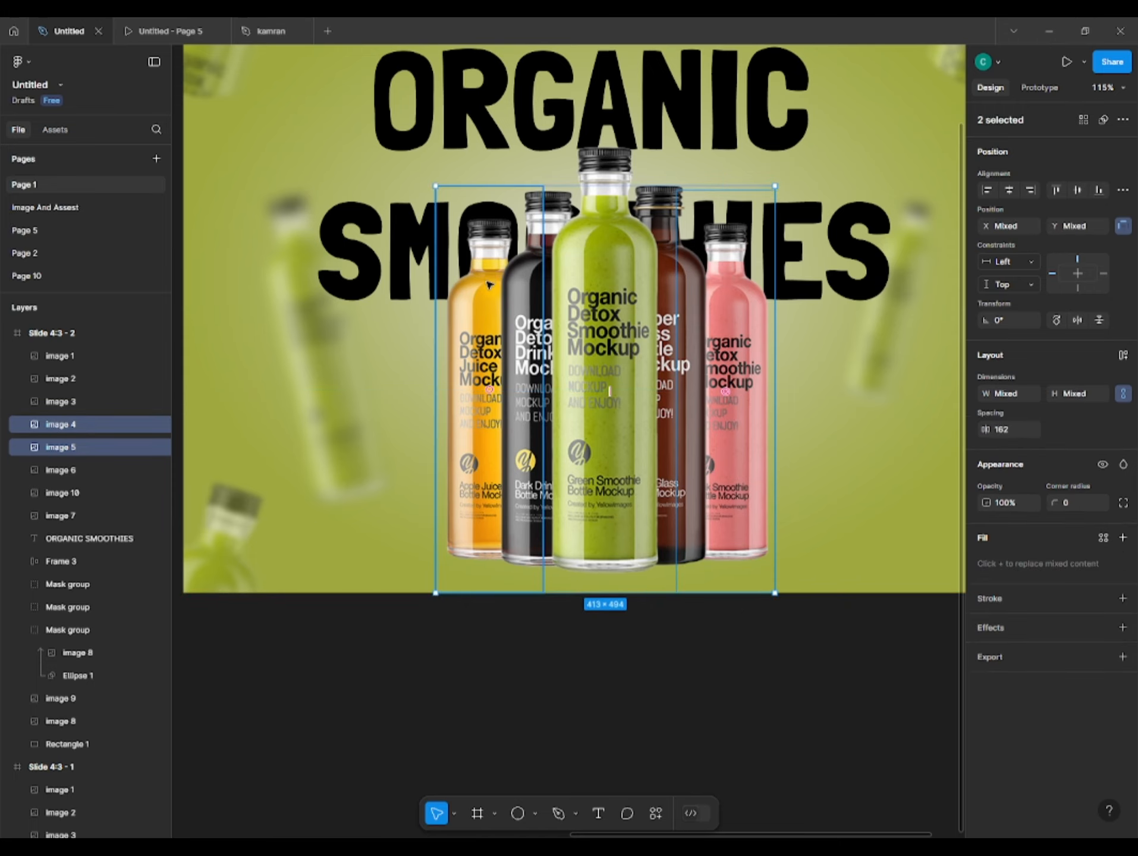
left_click(1052, 191)
left_click(717, 459)
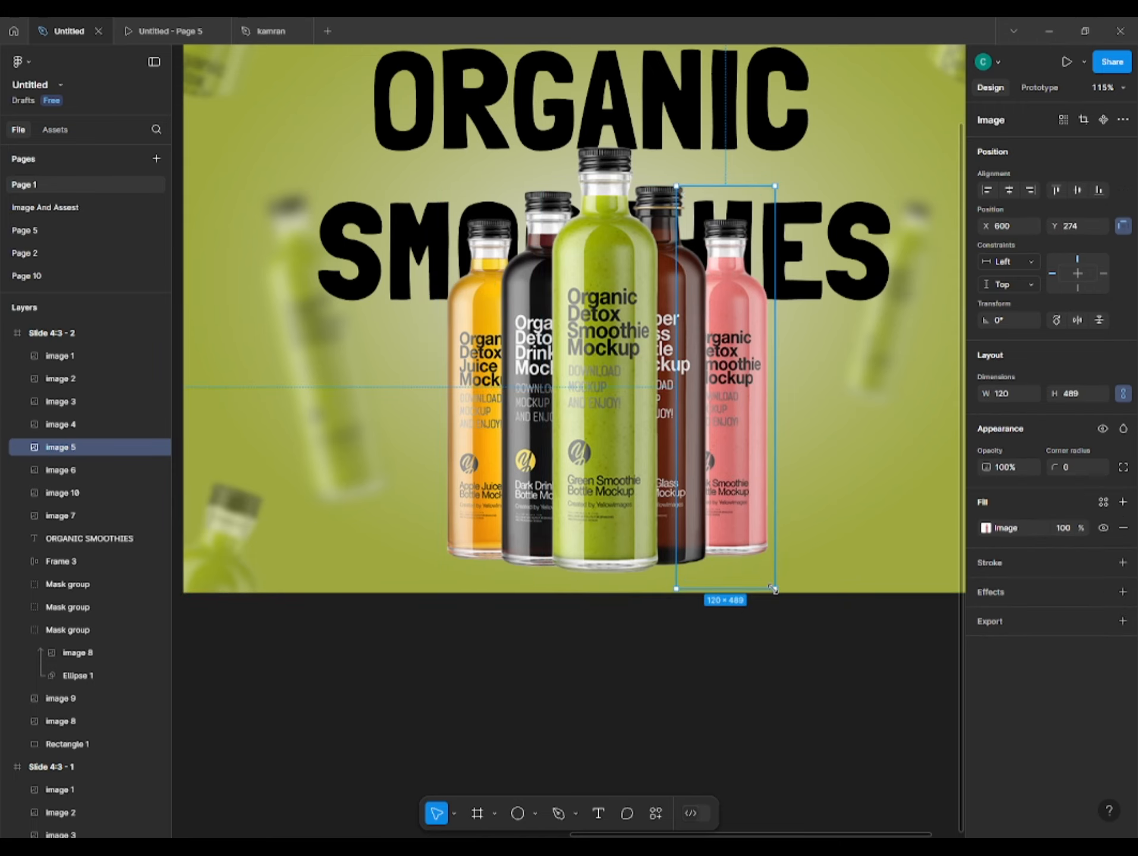
left_click_drag(773, 589, 775, 593)
left_click(771, 630)
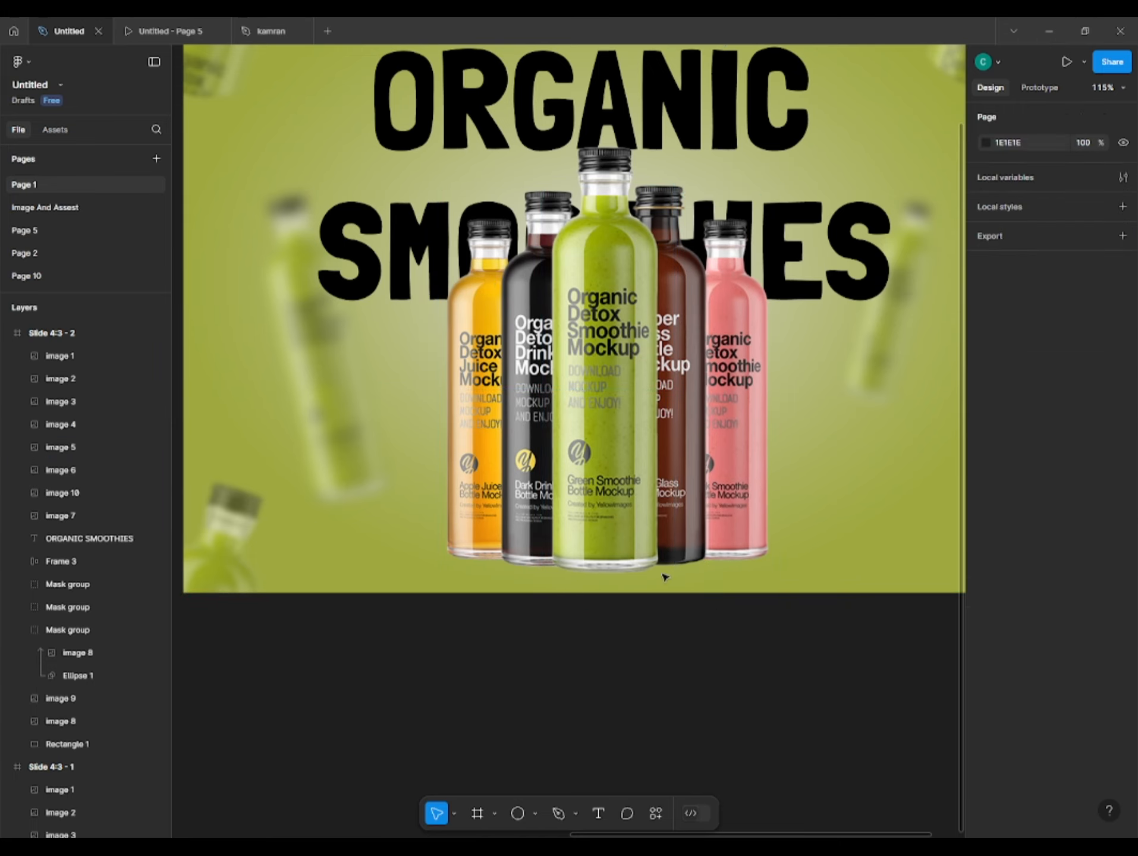
Move the cream-coloured bottle to the right of the pink one, shrunk to about 106 × 435 at X 666, Y 324
left_click(60, 471)
key("shift+Right")
key("shift+Right")
key("shift+Right")
key("shift+Right")
key("shift+Right")
key("shift+Right")
key("shift+Right")
key("shift+Right")
key("shift+Right")
key("shift+Right")
key("shift+Right")
key("shift+Right")
key("shift+Right")
key("shift+Right")
key("shift+Right")
key("shift+Right")
key("shift+Right")
key("shift+Right")
key("shift+Right")
key("shift+Right")
key("shift+Left")
key("shift+Left")
key("shift+Left")
key("shift+Left")
key("shift+Left")
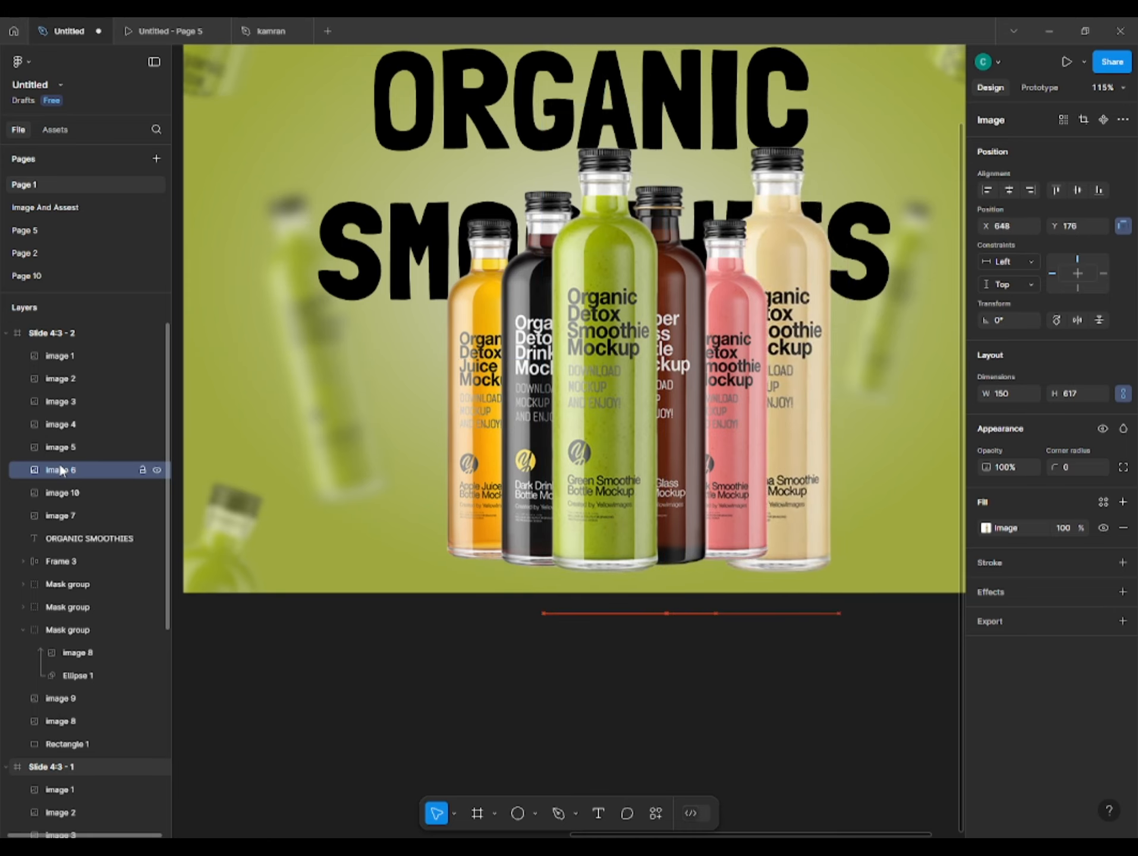
left_click_drag(836, 106, 793, 283)
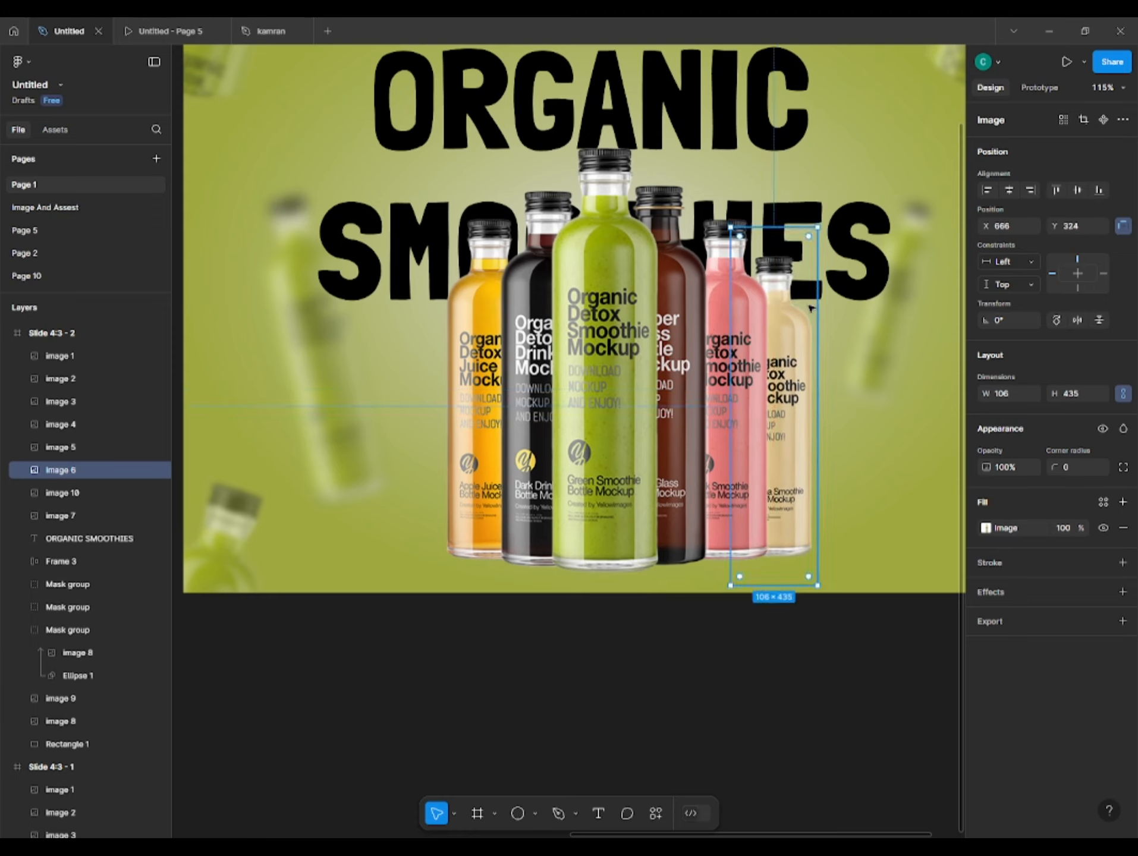
Move the duplicated green bottle to the far left of the row, shrunk to about 104 × 423 at X 252, Y 336
left_click(85, 492)
key("shift+Left")
key("shift+Left")
key("shift+Left")
key("shift+Left")
key("shift+Left")
key("shift+Left")
key("shift+Left")
key("shift+Left")
key("shift+Left")
key("shift+Left")
key("shift+Left")
key("shift+Left")
key("shift+Left")
key("shift+Left")
key("shift+Left")
key("shift+Left")
key("shift+Left")
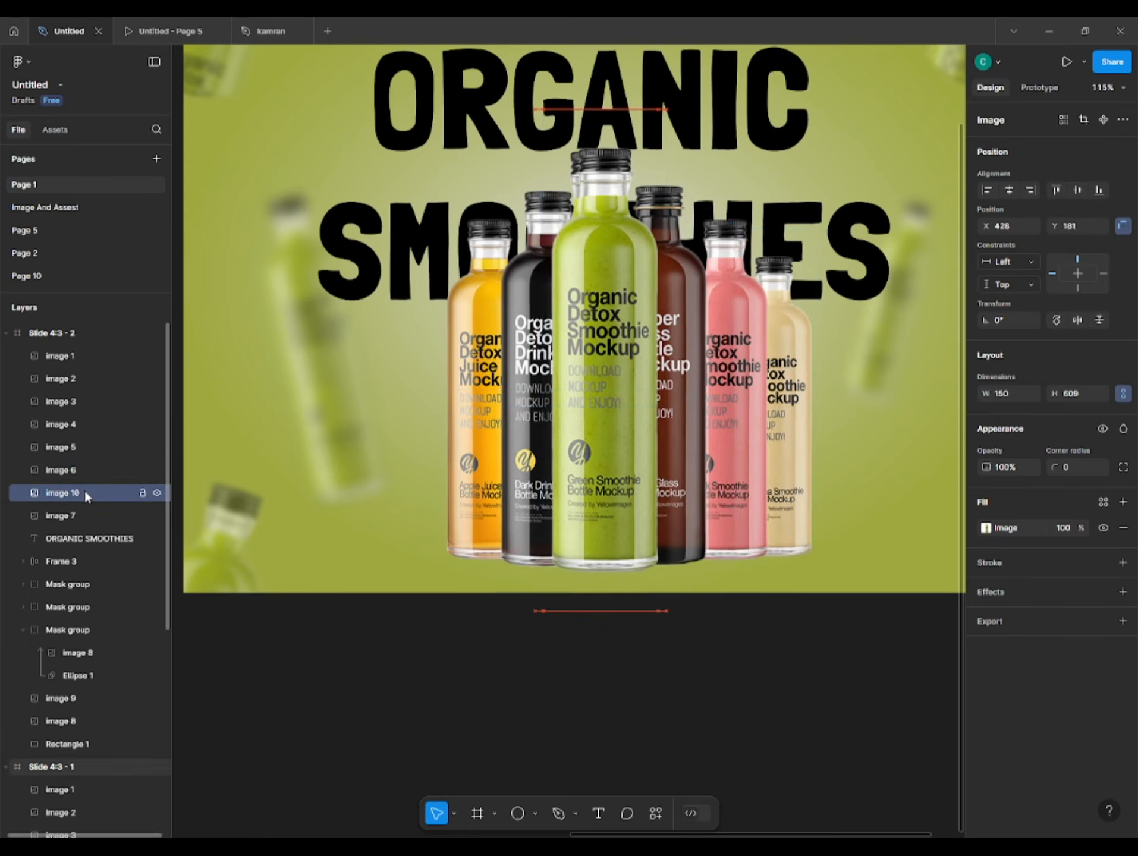
key("shift+Left")
key("shift+Left")
key("shift+Left")
key("shift+Left")
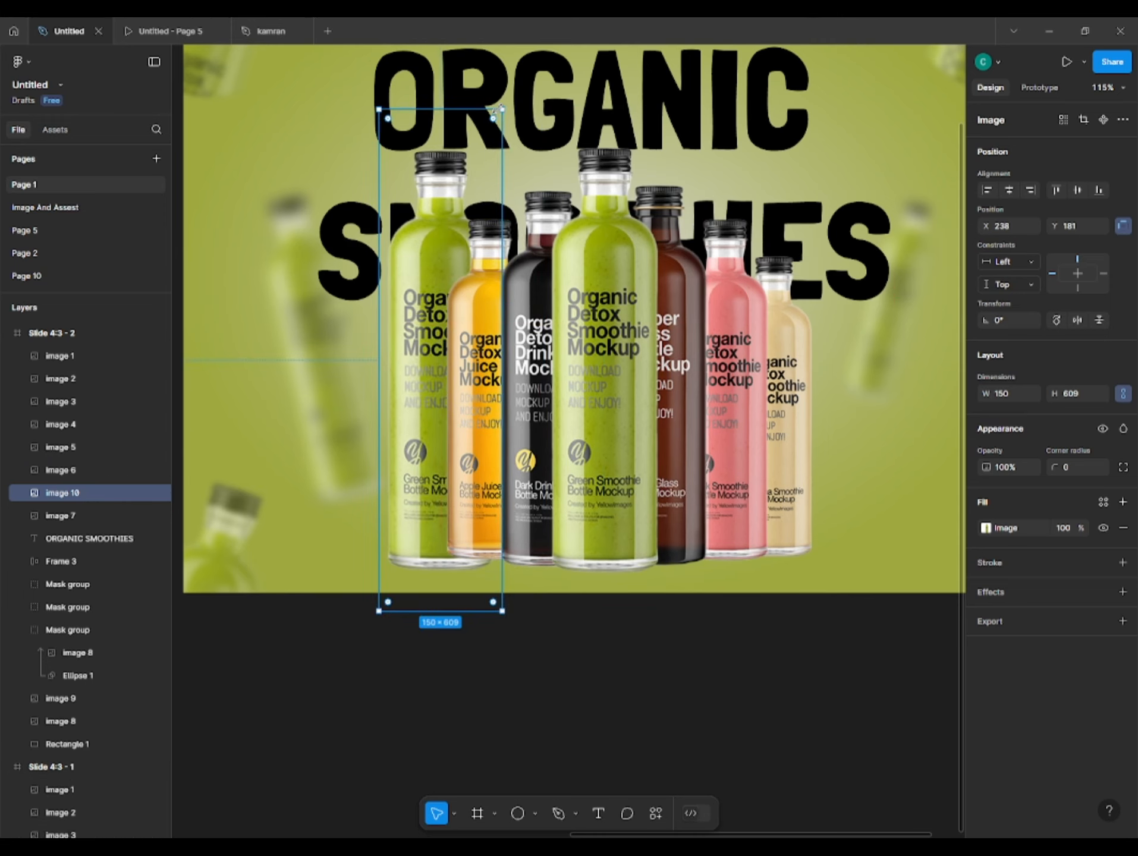
left_click_drag(499, 109, 481, 186)
left_click_drag(441, 258, 433, 309)
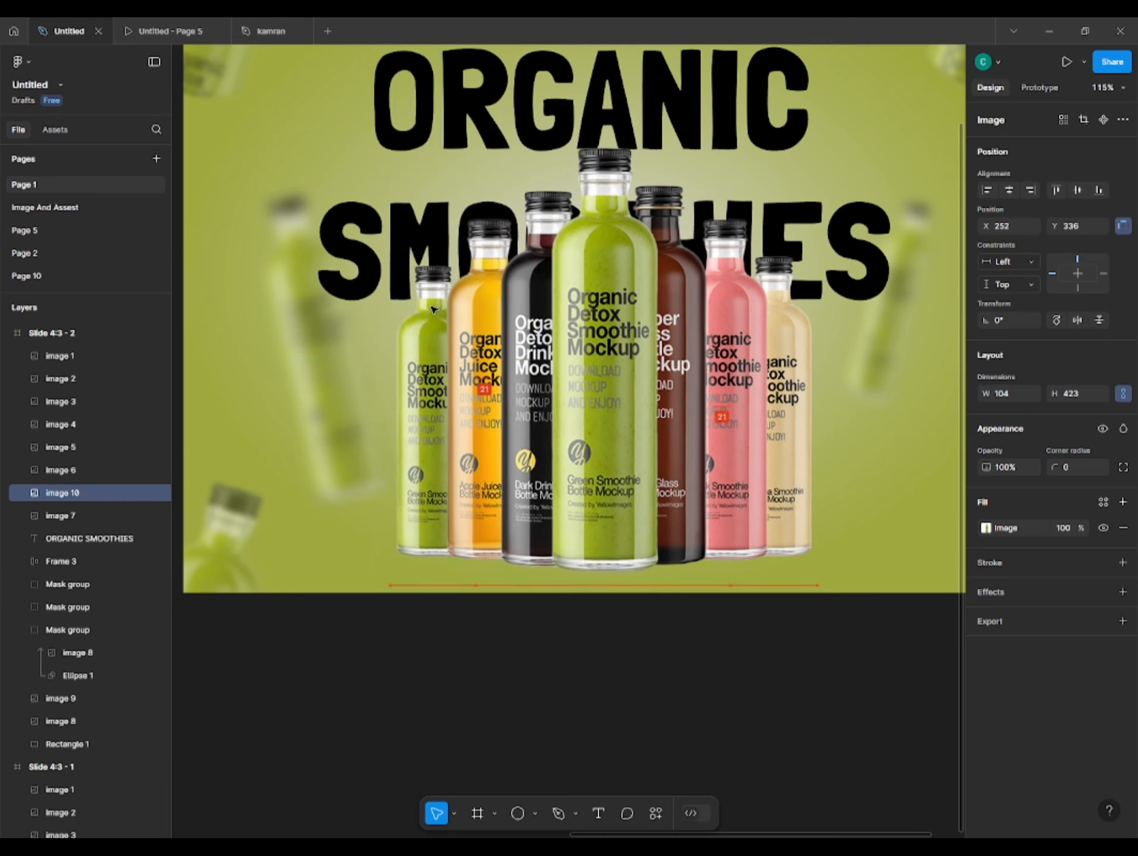
Enlarge the far-left green bottle to about 105 × 435 to match the height of the cream bottle at the other end
left_click(803, 324)
left_click(414, 291, "shift")
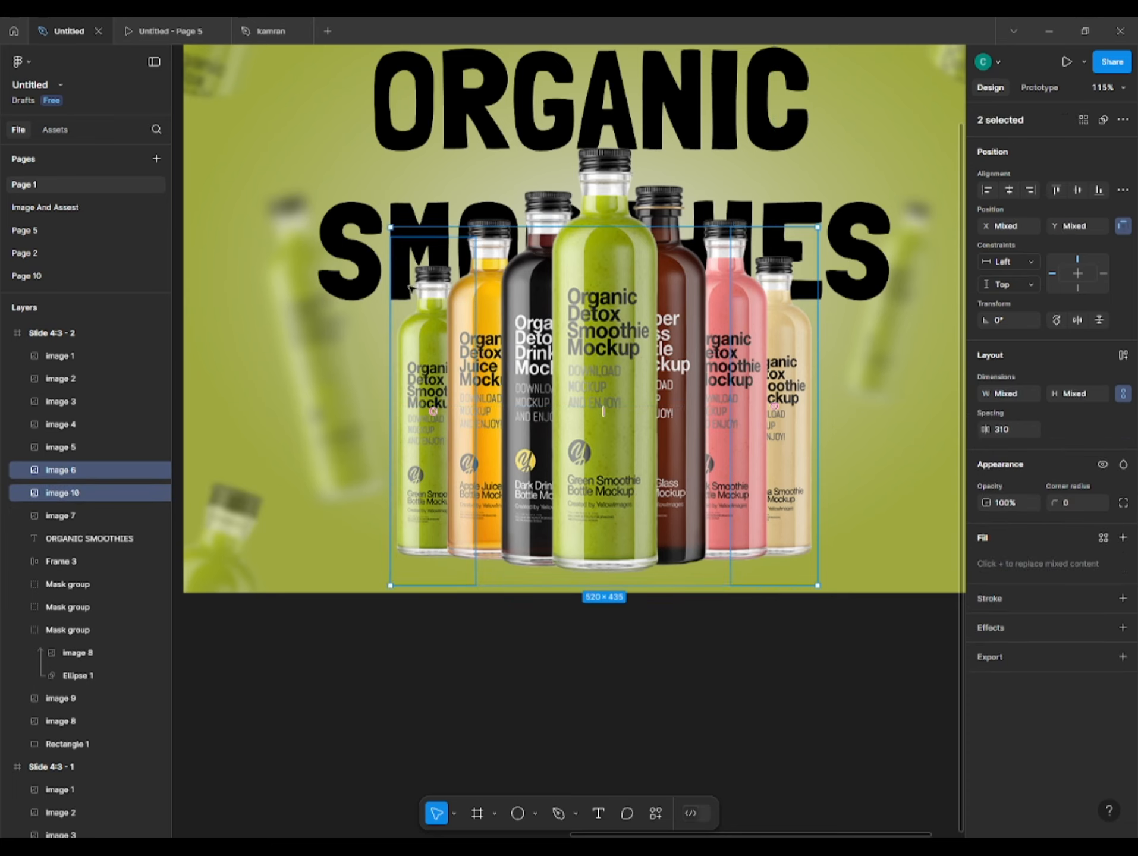
left_click(421, 291)
left_click_drag(391, 237, 390, 232)
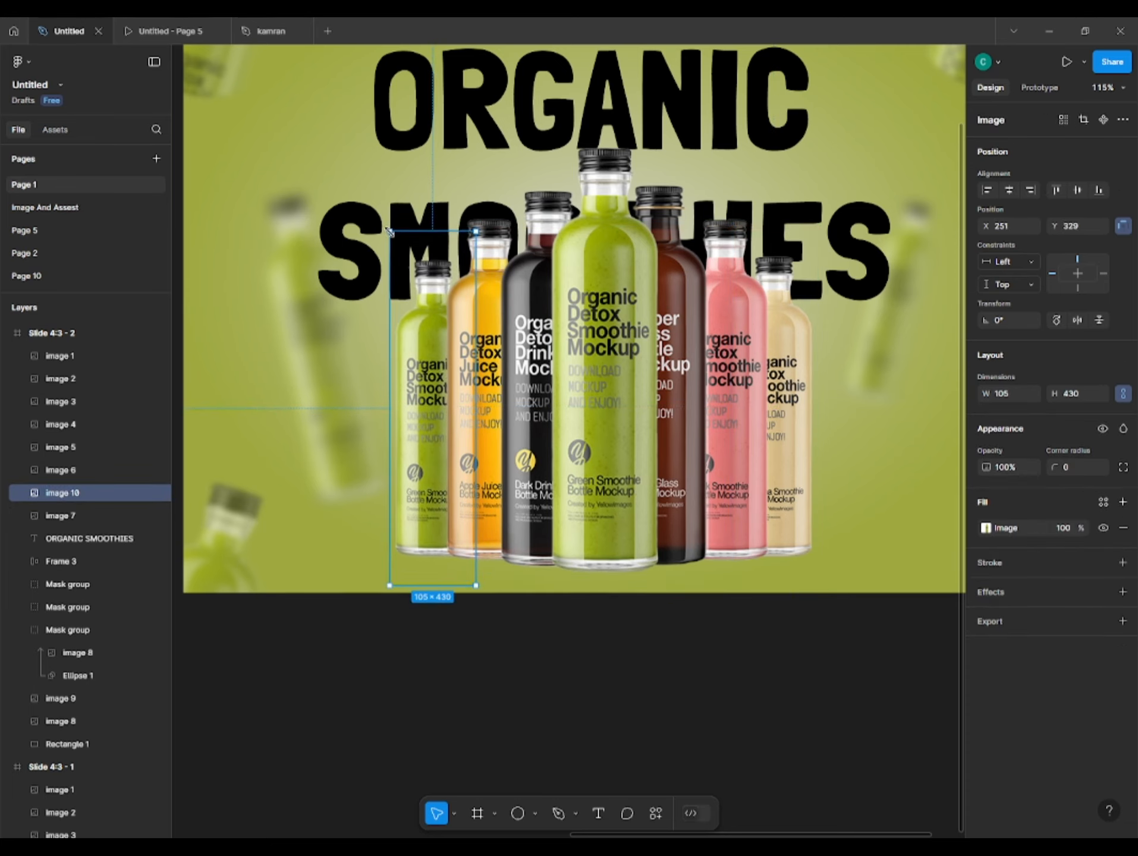
scroll(441, 418, "down", 5, "ctrl")
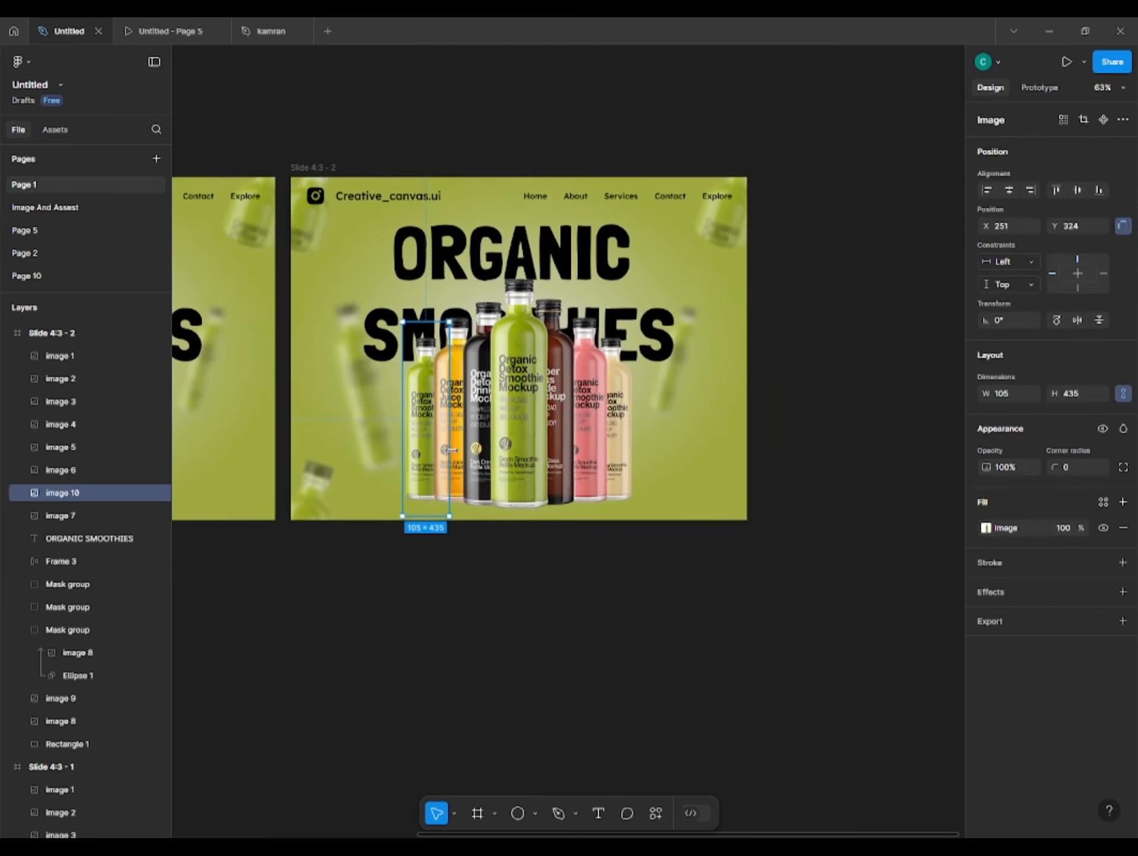
Select the row of bottles without the background rectangle and distribute their horizontal spacing evenly
left_click_drag(386, 572, 616, 333)
left_click(694, 490)
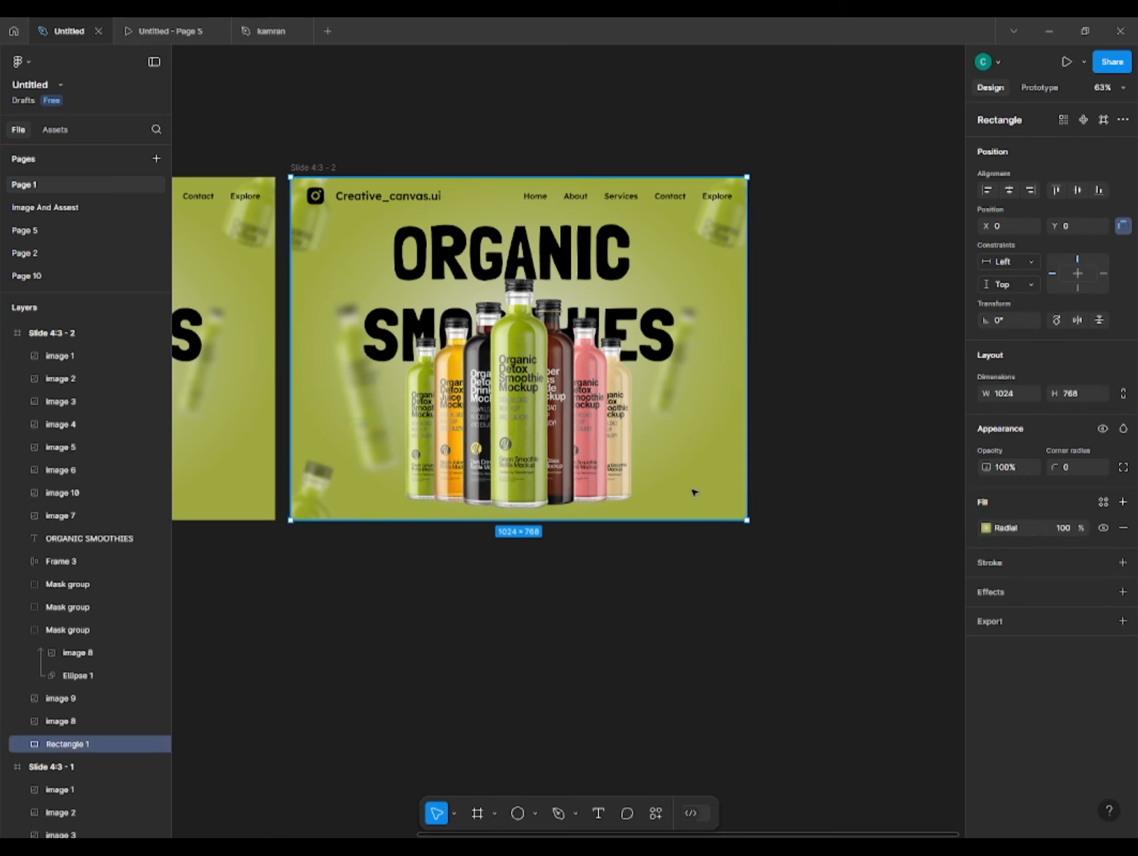
left_click_drag(399, 584, 605, 419)
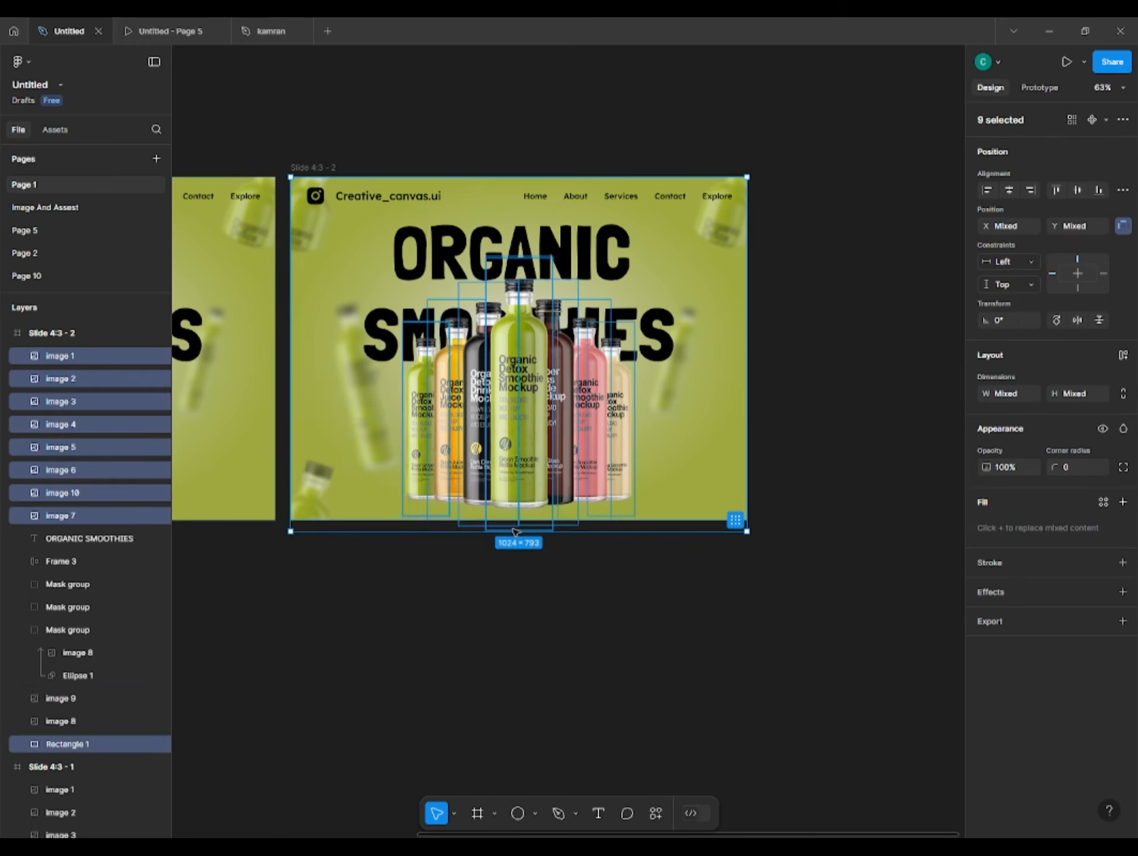
left_click(353, 257, "shift")
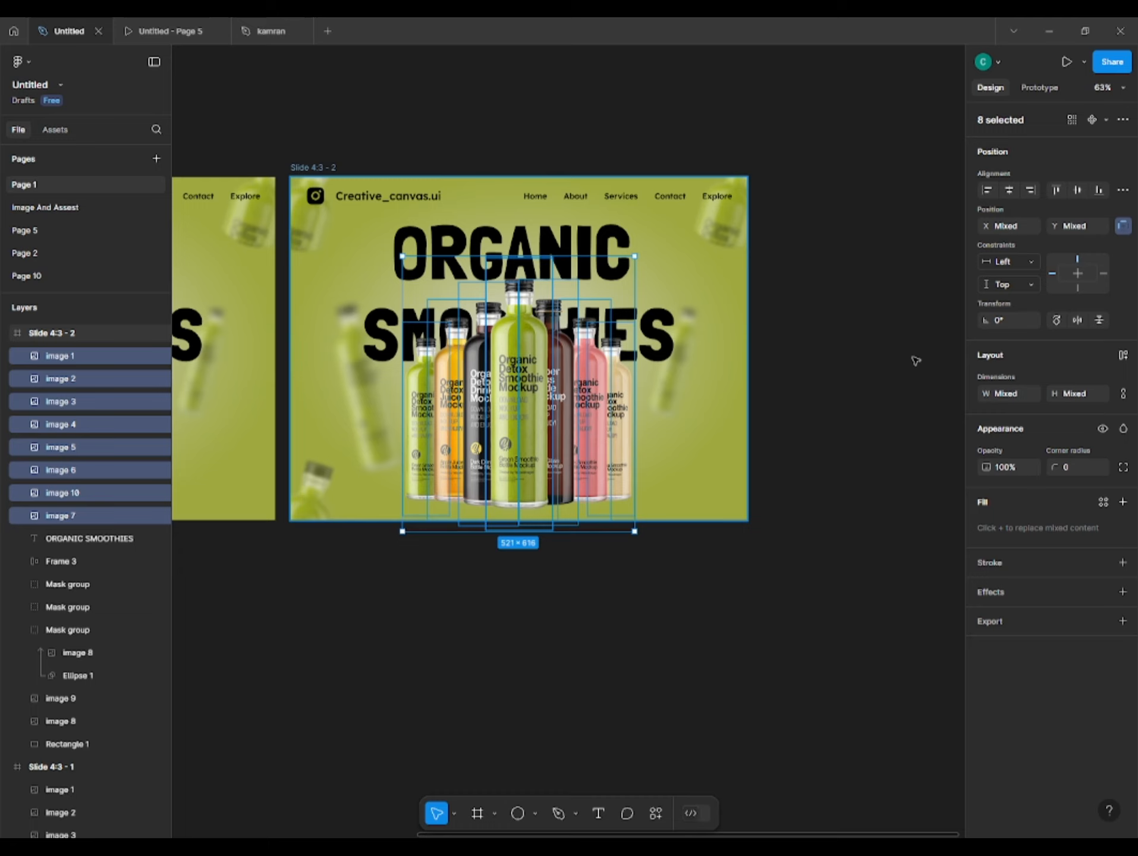
left_click(1124, 192)
left_click(962, 249)
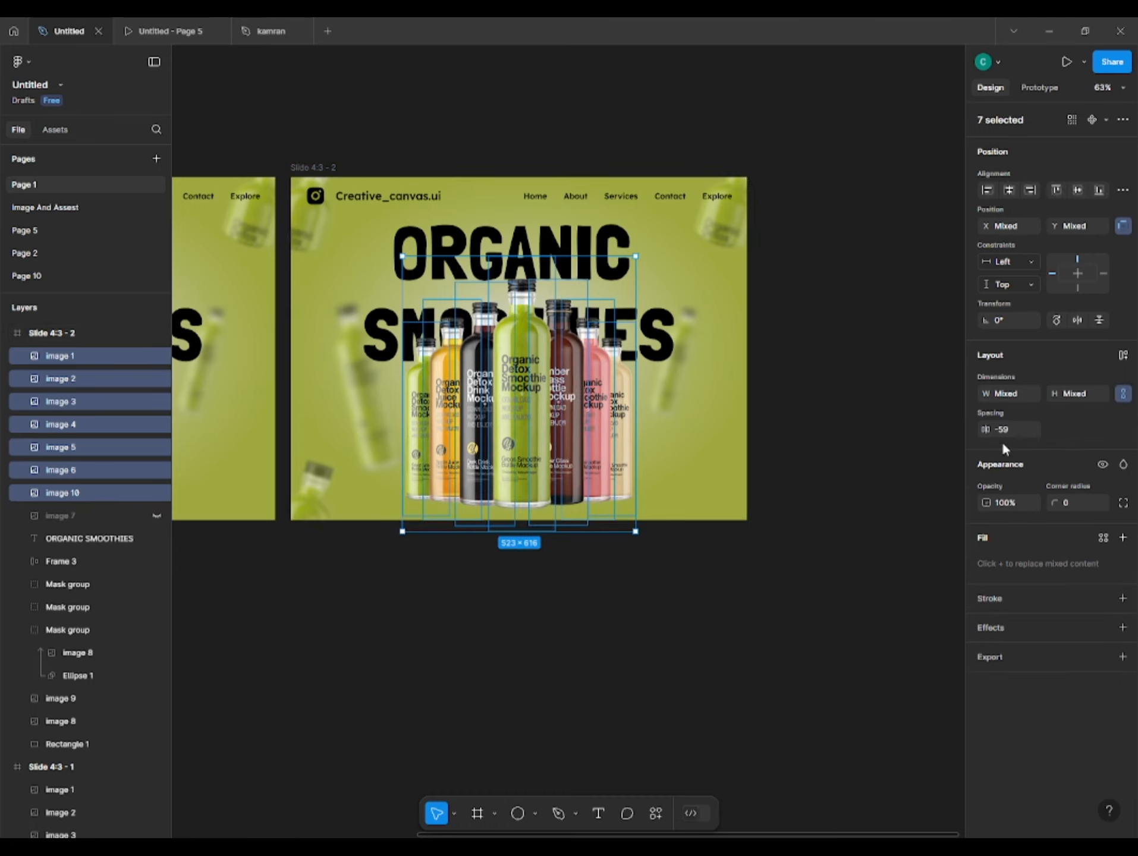
Set the horizontal spacing between the seven selected bottles to -48
mouse_move(985, 430)
left_mouse_down()
mouse_move(1049, 419)
mouse_move(987, 429)
left_mouse_up()
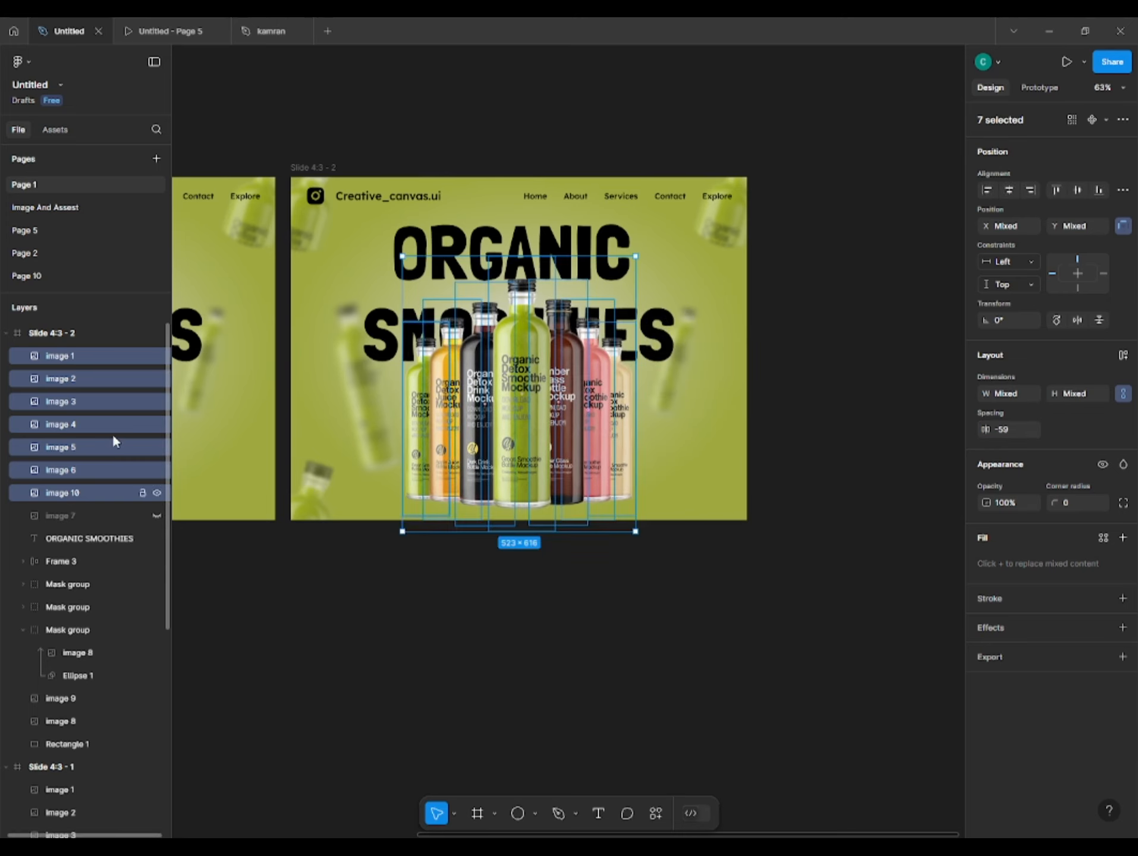
left_click(412, 423)
key("ctrl+z")
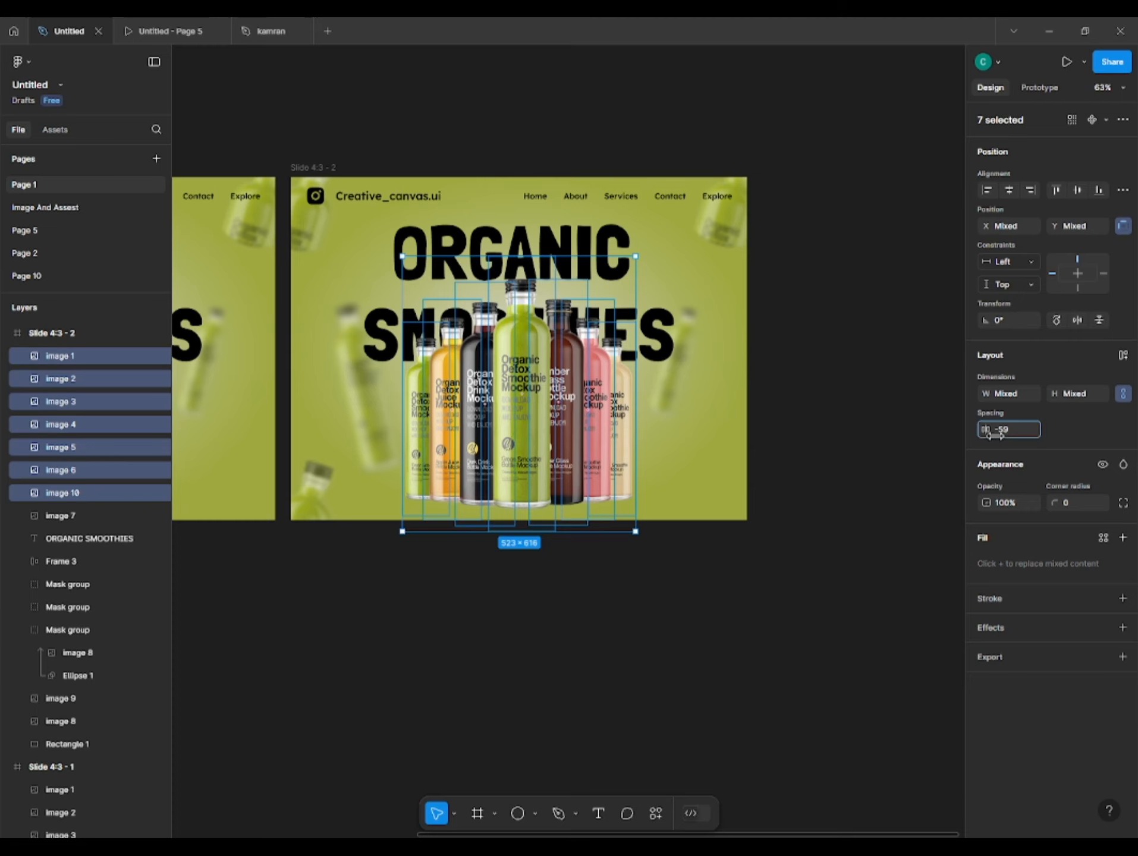
left_click_drag(990, 434, 1008, 428)
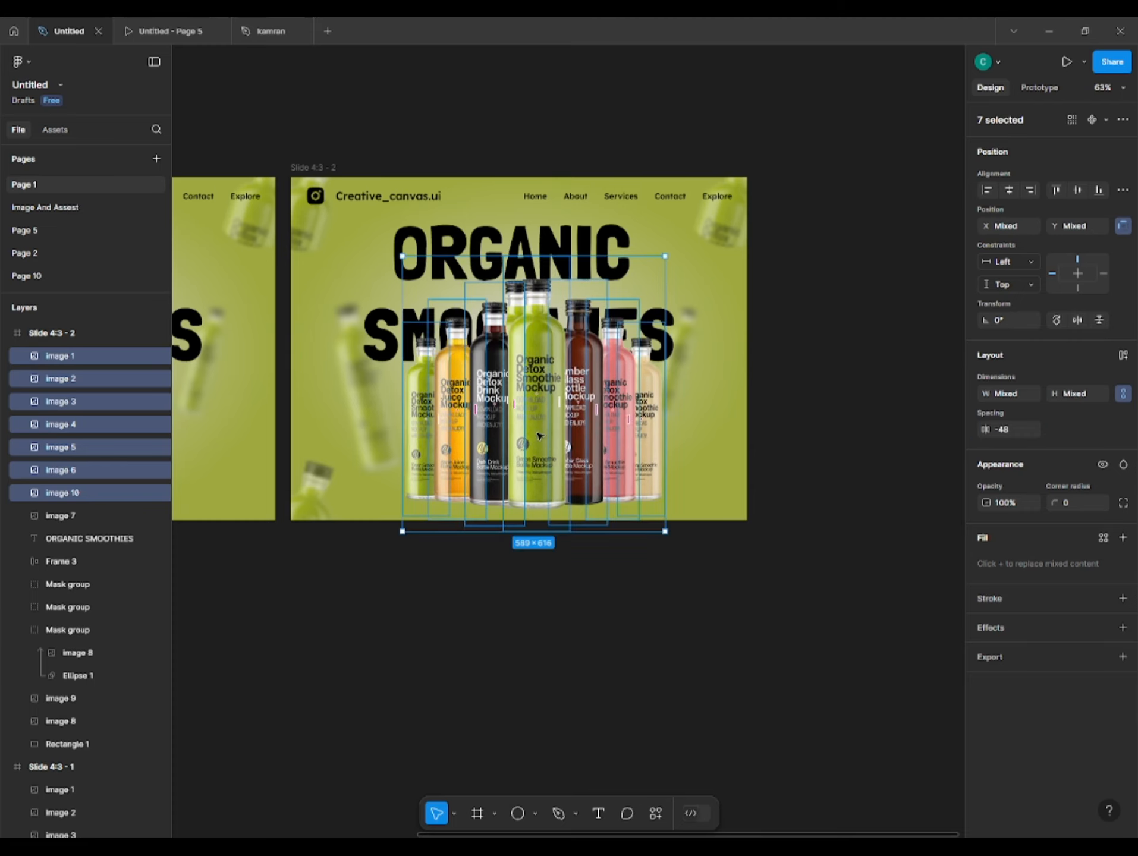
Centre the bottle row horizontally on the slide by grouping the bottles temporarily, and ungroup them again
key("ctrl+g")
left_click(1009, 191)
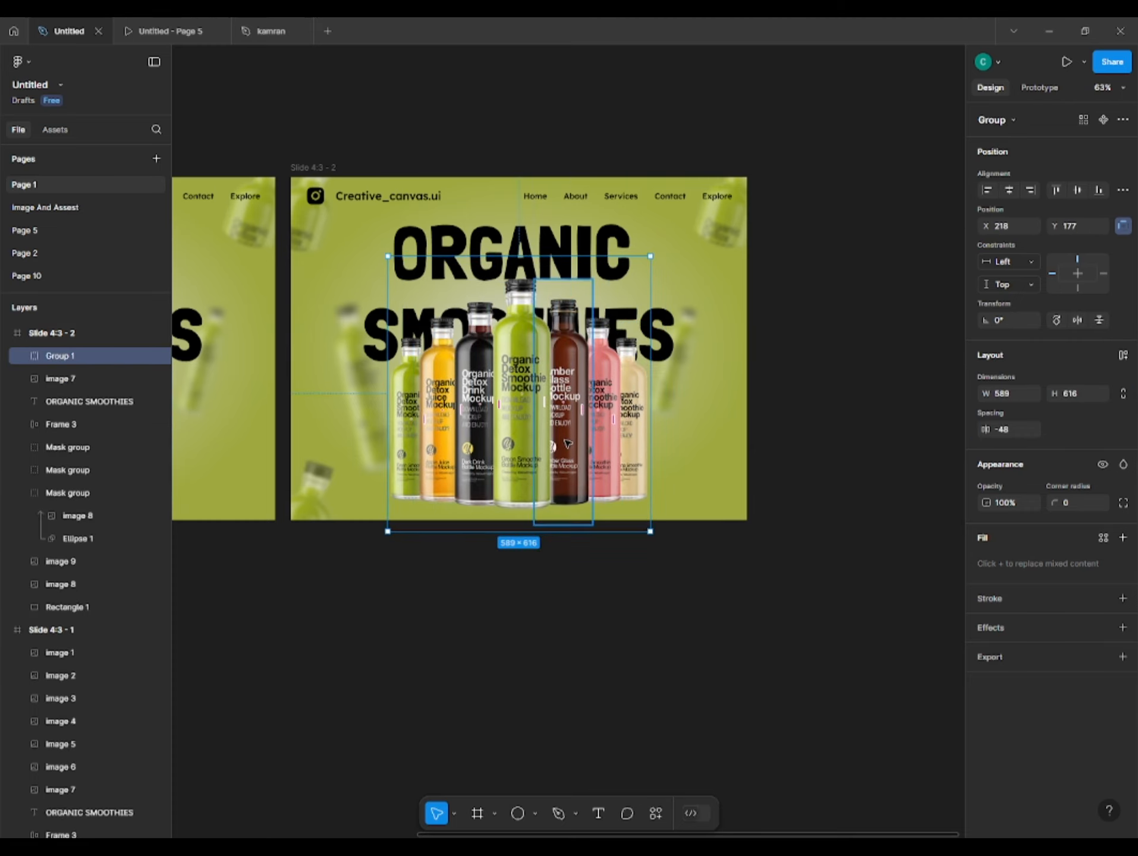
key("ctrl+shift+g")
Scale the ORGANIC SMOOTHIES headline down to about 573 × 300 and place it at about X 226, Y 78
left_click(497, 629)
left_click_drag(497, 630, 506, 645)
left_click(655, 234)
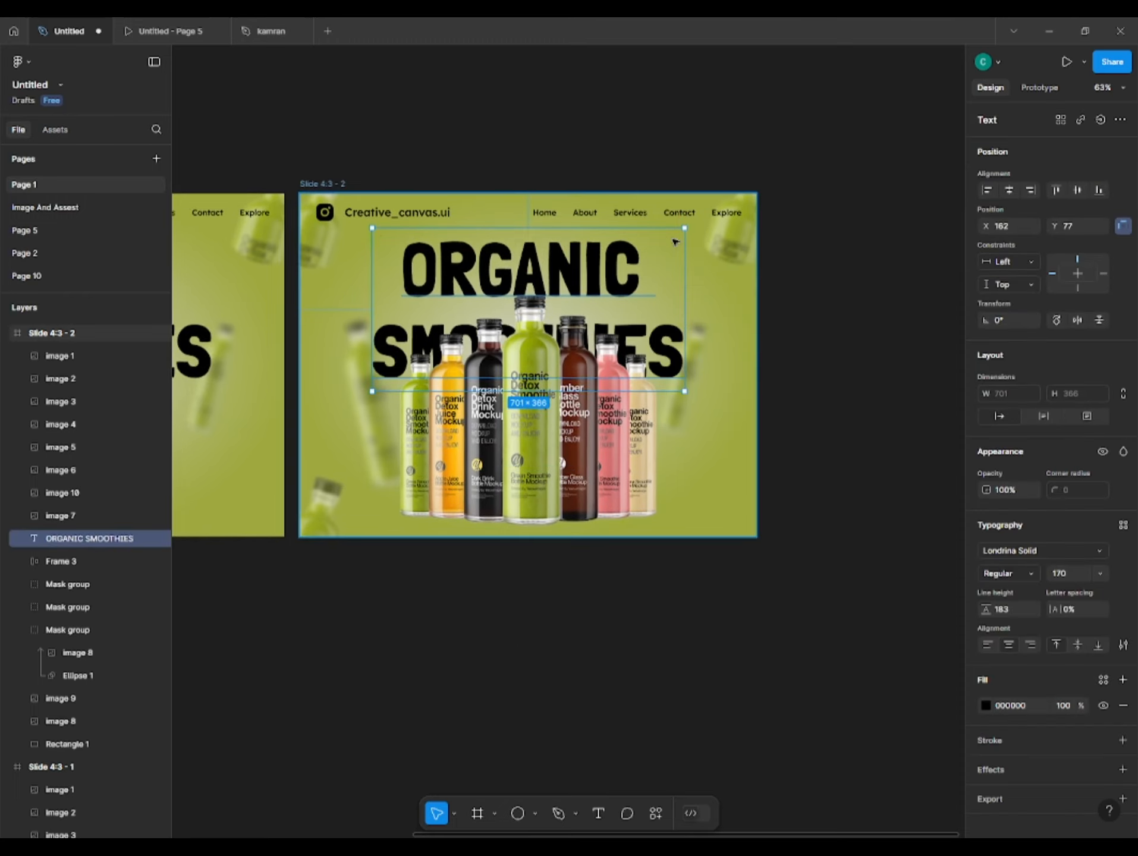
key("k")
left_click_drag(684, 228, 656, 242)
left_click_drag(607, 269, 607, 258)
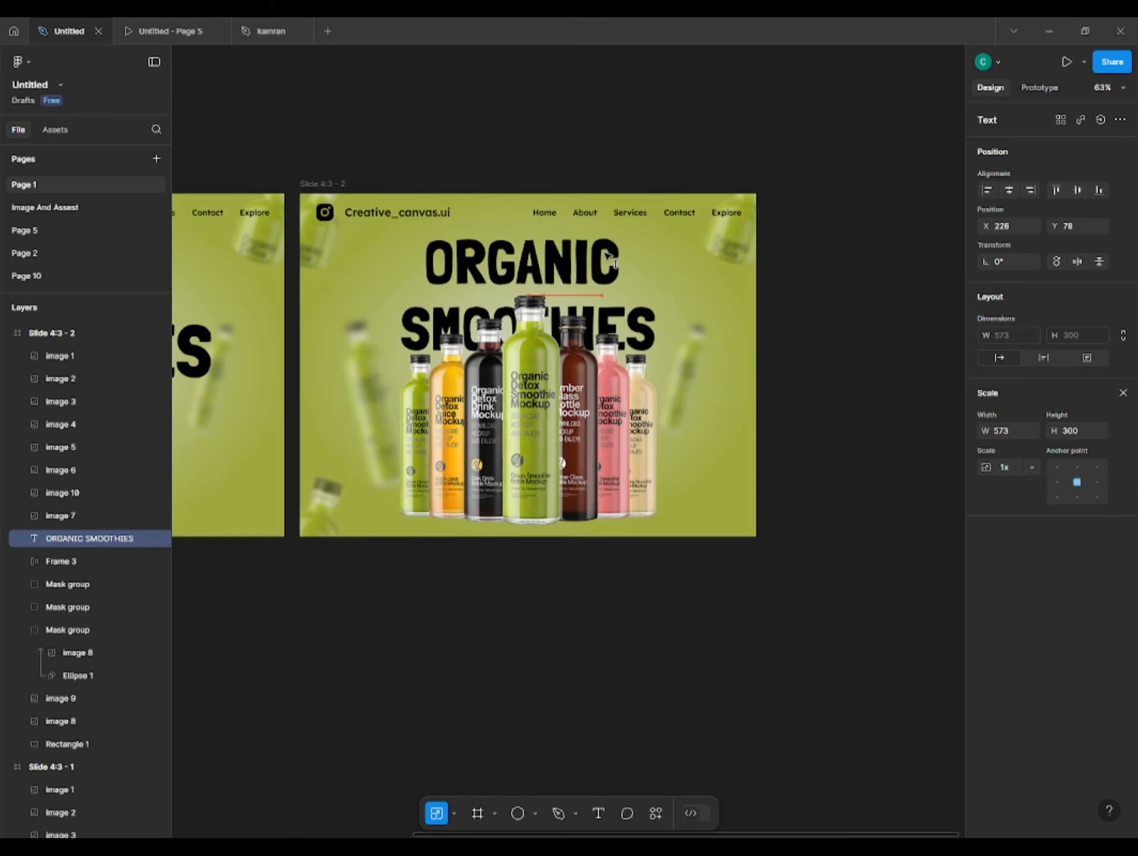
Tilt the blurred bottle left of the row to about 36° and move both blurred side bottles down off the slide
left_click(520, 579)
left_click_drag(521, 578, 499, 596)
scroll(526, 541, "down", 3)
scroll(521, 543, "up", 3)
left_click(381, 418)
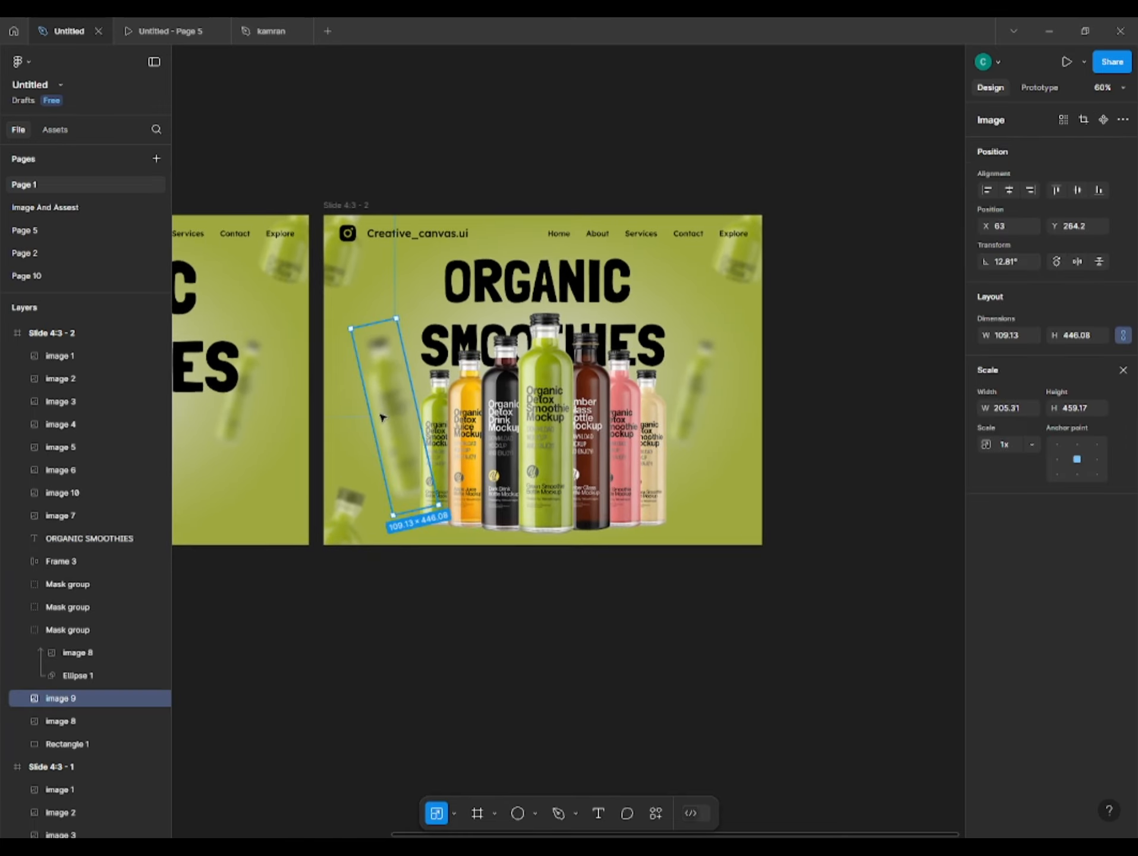
left_click_drag(394, 310, 357, 327)
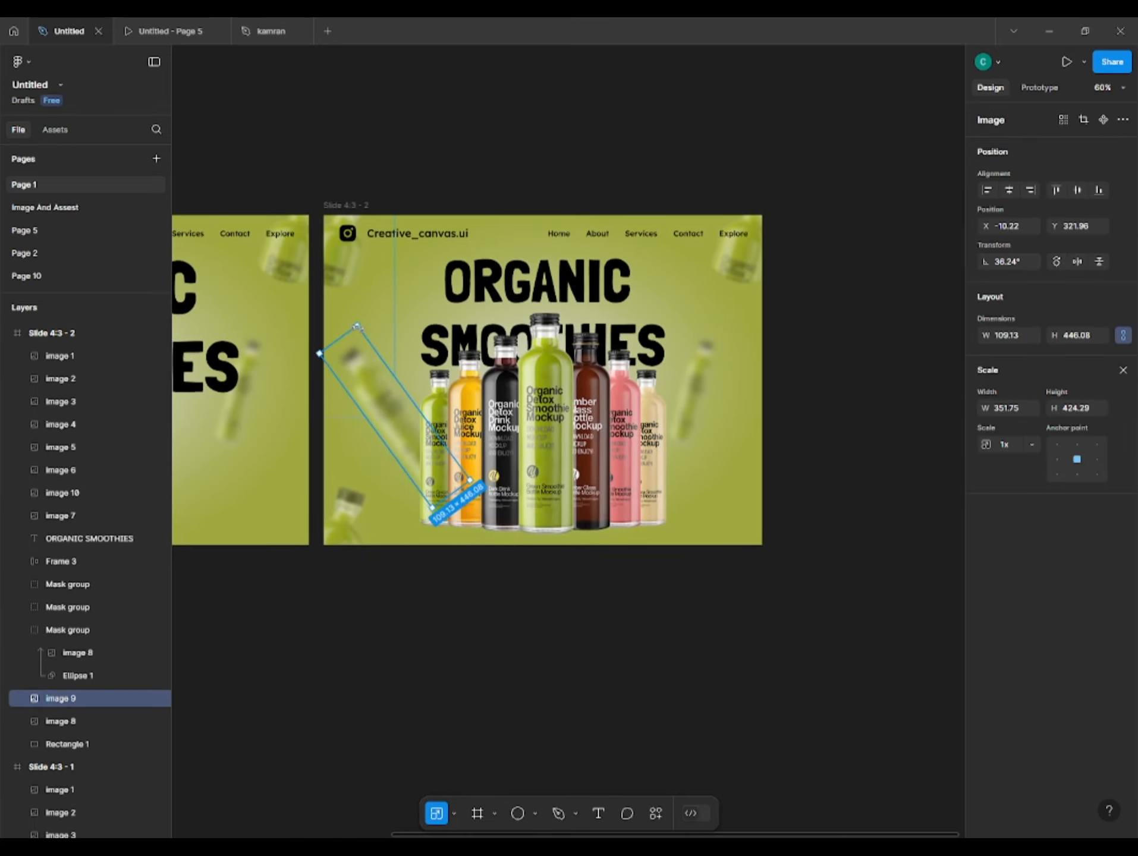
key("shift+Down")
key("shift+Down")
key("shift+Down")
key("shift+Down")
key("shift+Down")
key("shift+Down")
key("shift+Down")
key("shift+Down")
key("shift+Down")
key("shift+Down")
key("shift+Down")
key("shift+Down")
key("shift+Down")
key("shift+Down")
key("shift+Down")
key("shift+Down")
key("shift+Down")
key("shift+Down")
key("shift+Down")
key("shift+Down")
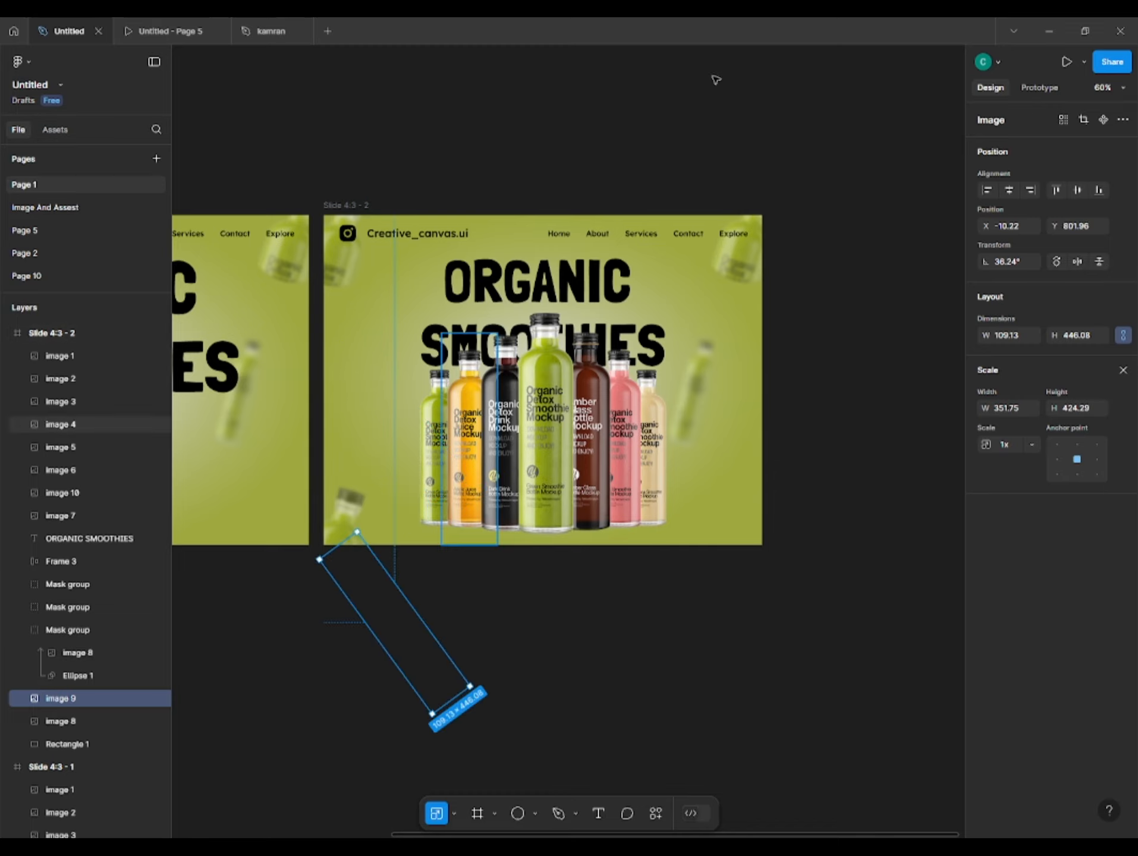
left_click(705, 400)
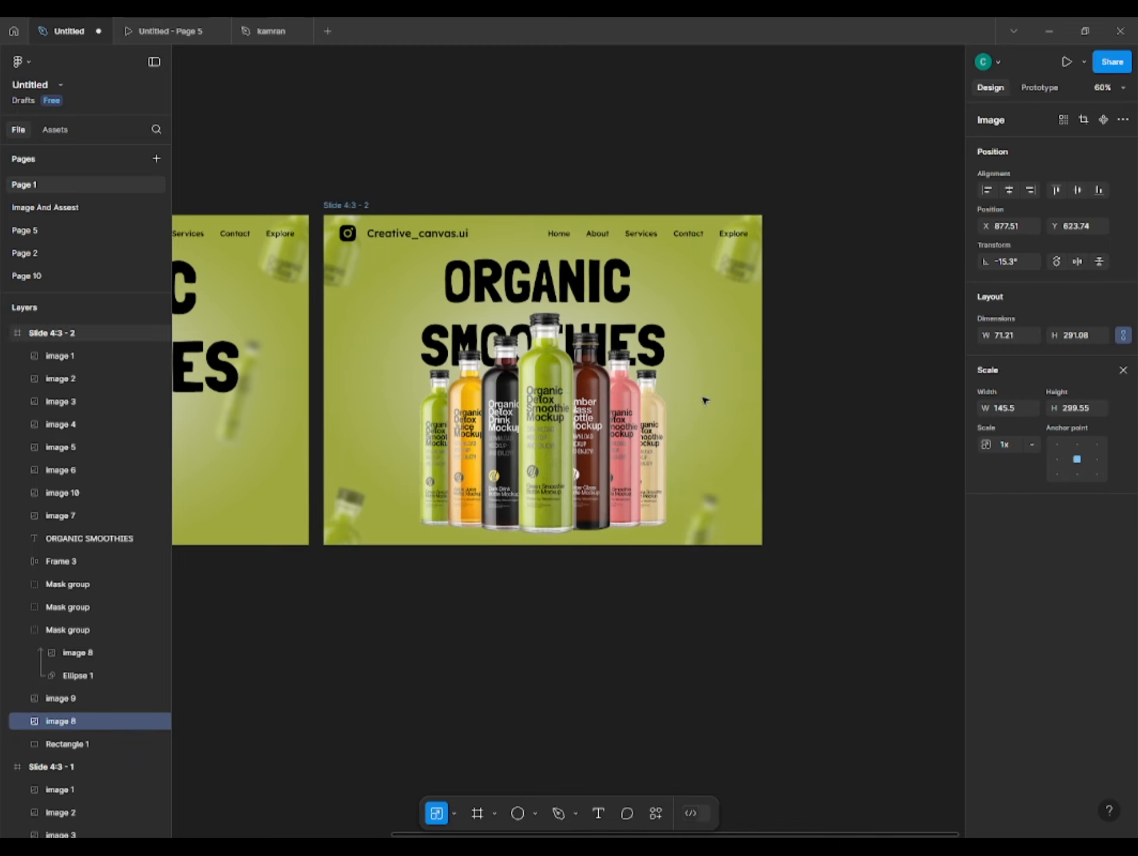
key("Escape")
Open the radial gradient fill of the slide's background rectangle for editing
left_click(381, 389)
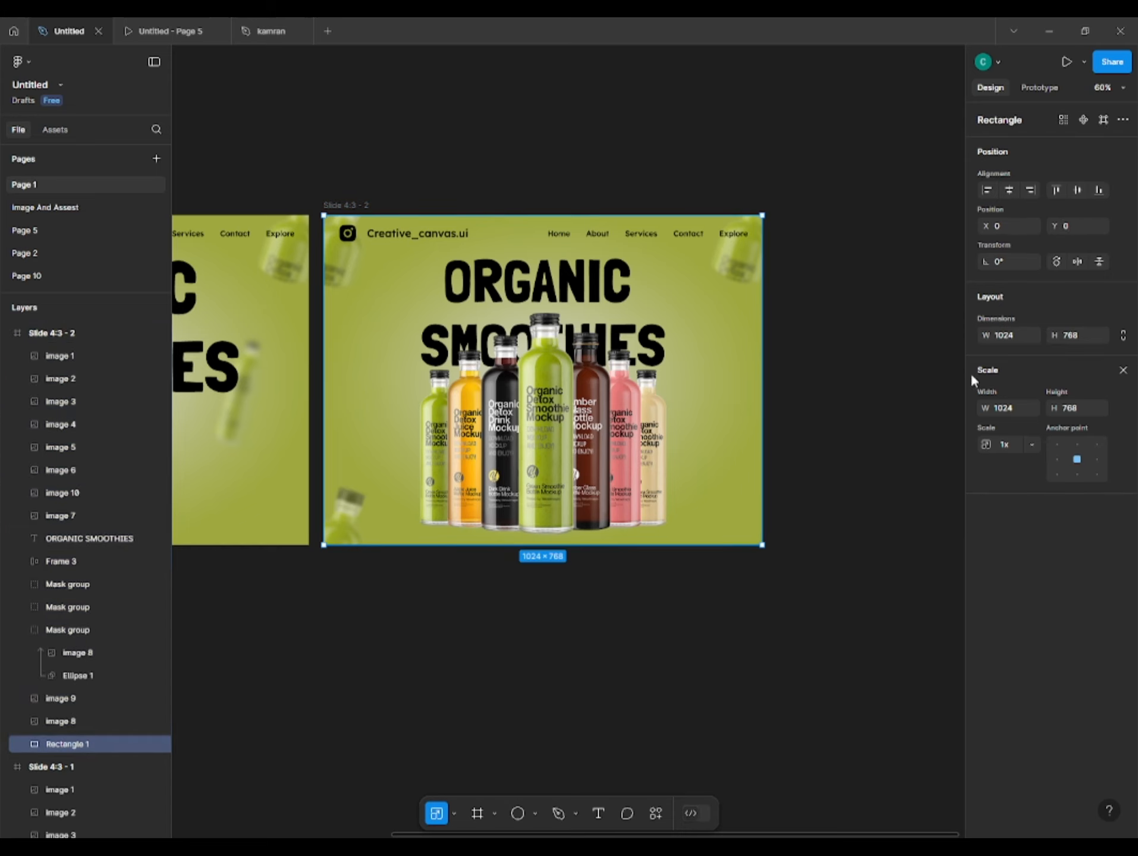
key("v")
left_click(986, 528)
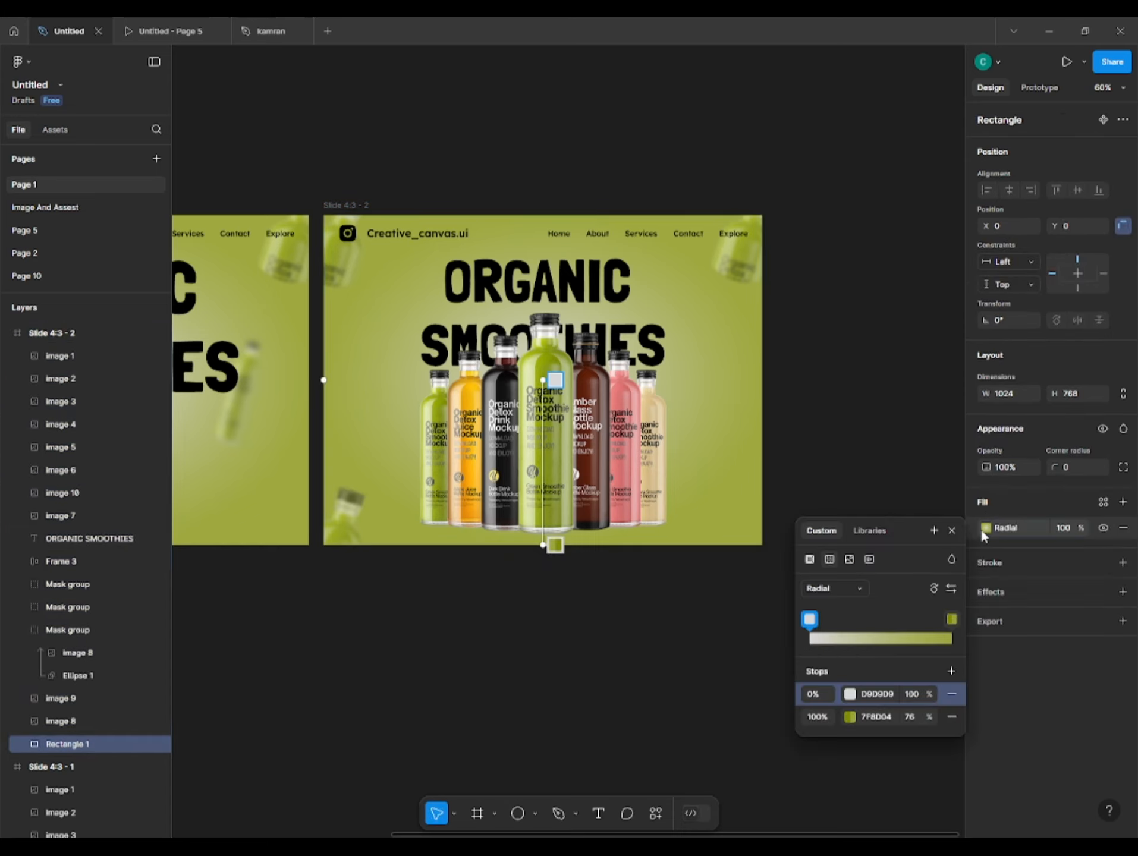
left_click(850, 717)
left_click_drag(660, 559, 575, 439)
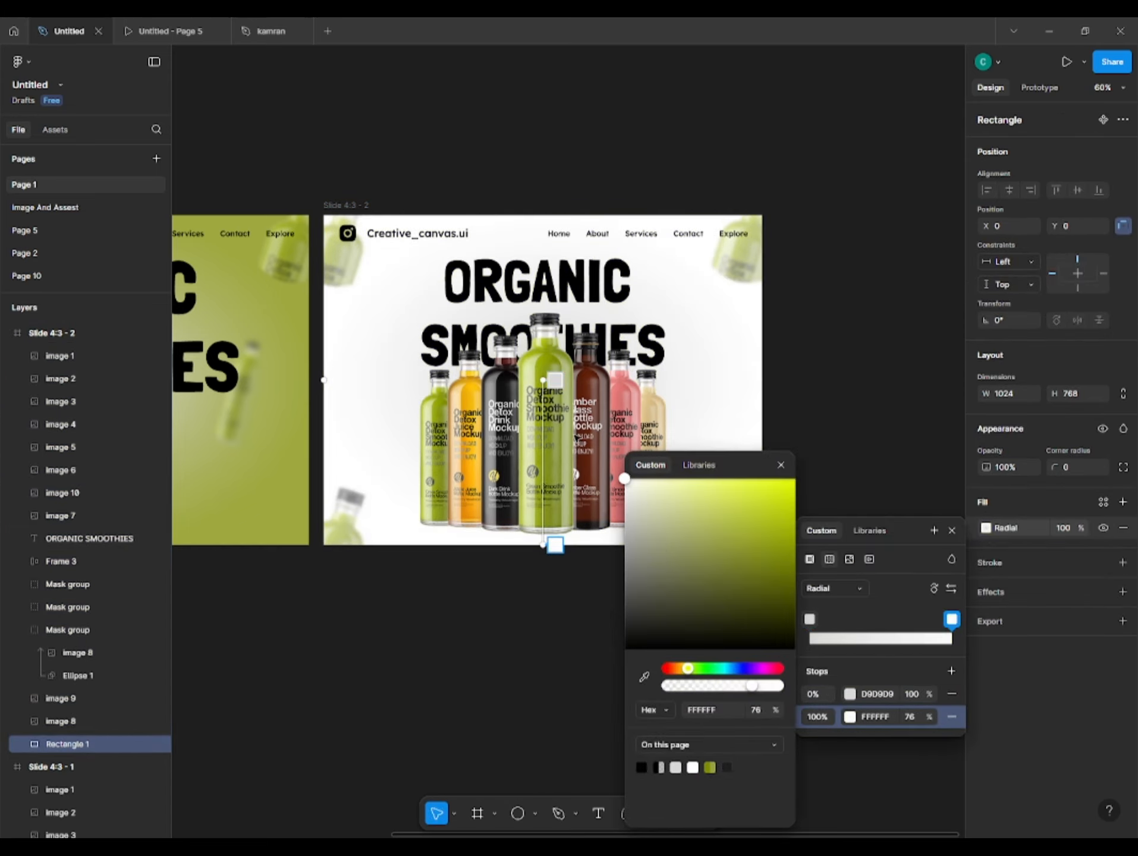
key("ctrl+z")
Flip the background gradient, set its outer stop to white FFFFFF and reduce the green 7F8D04 centre stop to 60% opacity
left_click(951, 588)
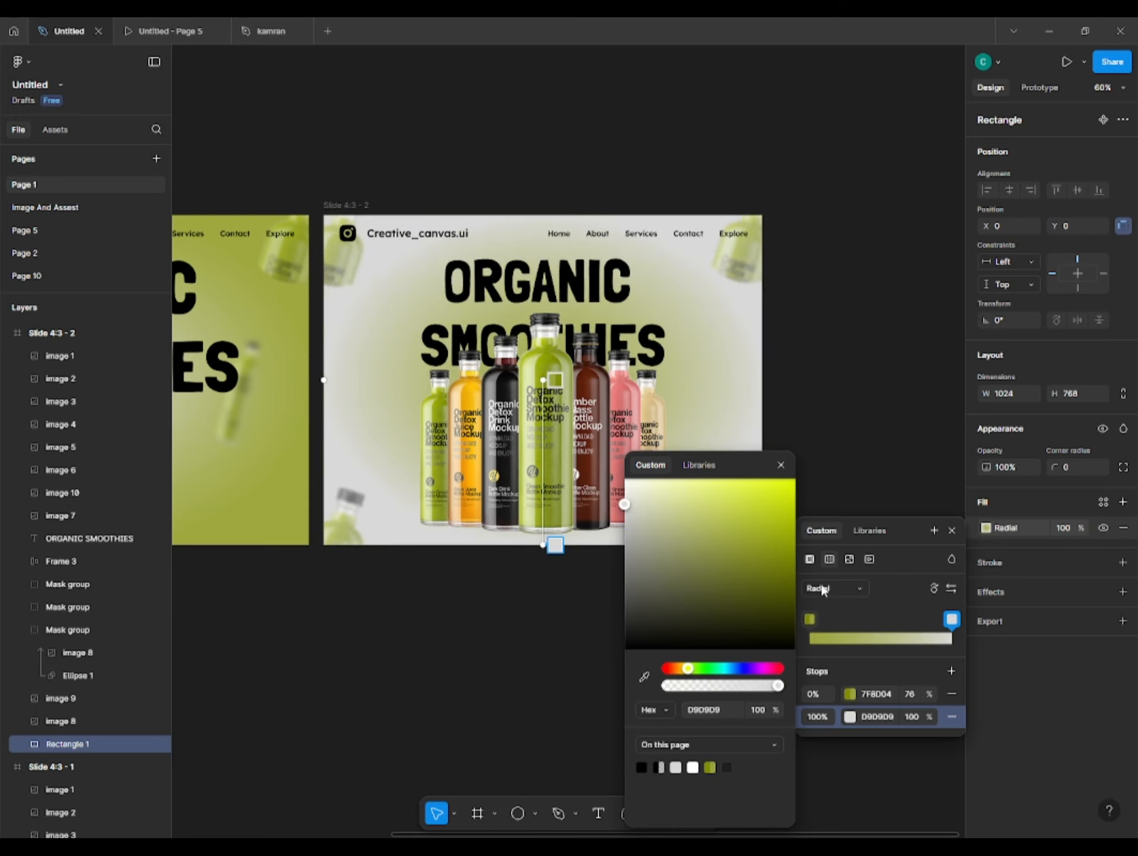
left_click(850, 718)
left_click(849, 716)
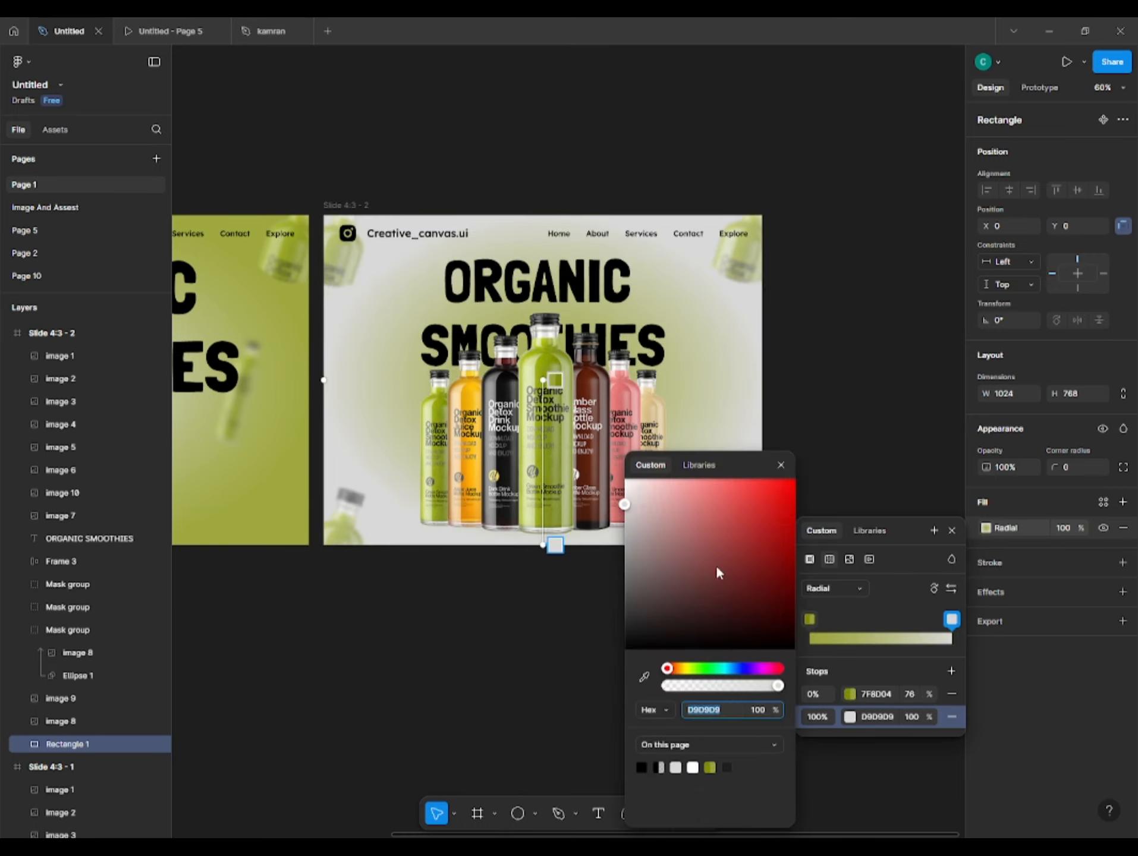
left_click_drag(717, 570, 551, 343)
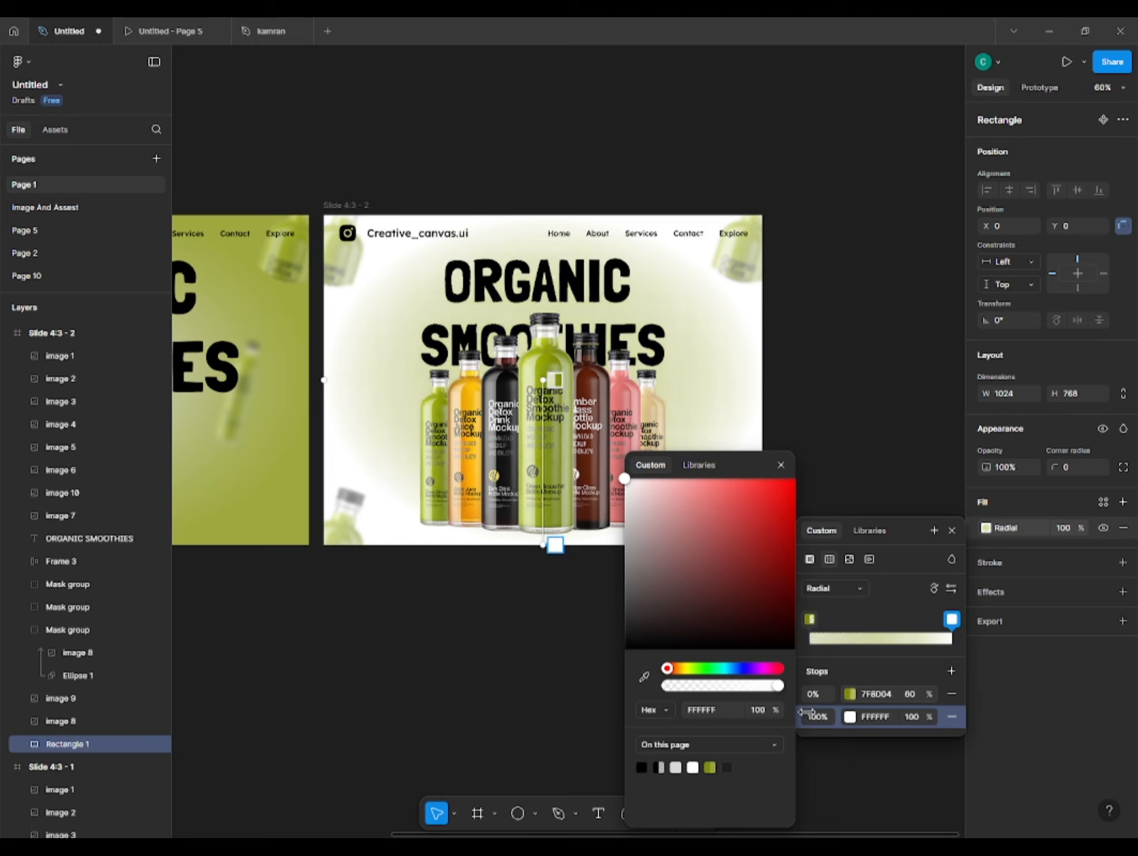
left_click(536, 699)
Move the three blurred corner bottles off the slide, the upper-left one to Y -290 and the lower-left one to Y 787
left_click_drag(351, 261, 341, 251)
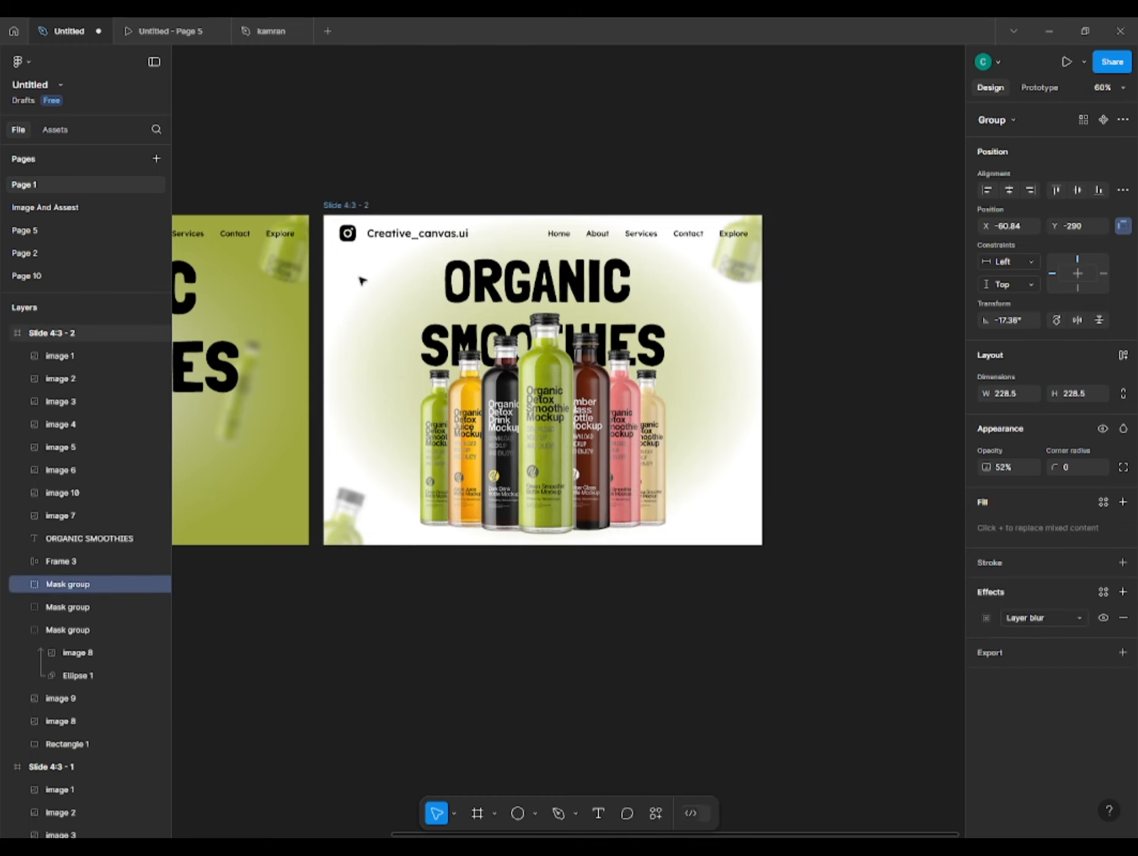
left_click(354, 535)
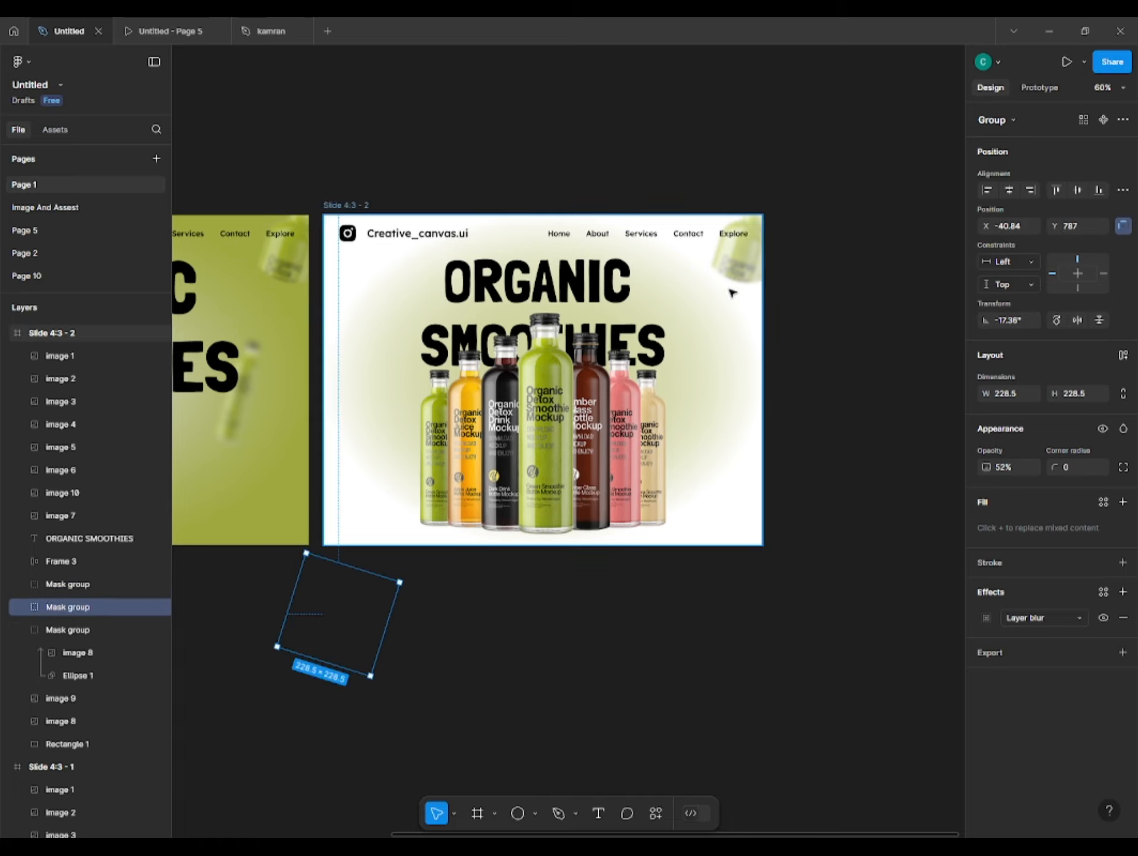
left_click(751, 273)
Duplicate Slide 4:3 - 2 and place the copy directly to its right
left_click(558, 627)
left_click_drag(521, 637, 430, 639)
scroll(559, 613, "down", 2)
scroll(470, 574, "up", 1)
left_click(336, 268)
left_click_drag(338, 271, 714, 307)
On the new slide, tilt the small green bottle at the row's left end to about 7.8° and move it left off the slide
left_click(687, 610)
left_click_drag(693, 612, 431, 603)
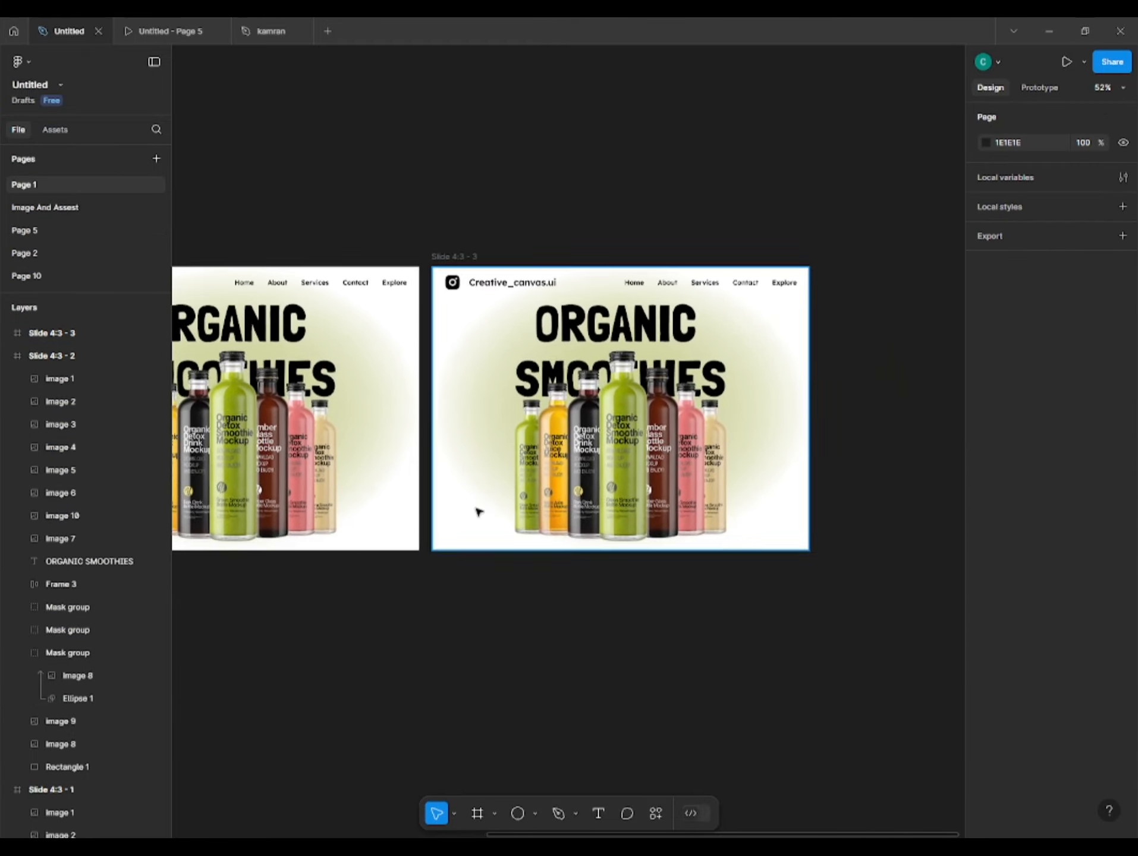
scroll(467, 471, "up", 2)
left_click(533, 434)
left_click_drag(580, 351, 565, 348)
key("shift+Left")
key("shift+Left")
key("shift+Left")
key("shift+Left")
key("shift+Left")
key("shift+Left")
key("shift+Left")
key("shift+Left")
key("shift+Left")
key("shift+Left")
key("shift+Left")
key("shift+Left")
key("shift+Left")
key("shift+Left")
key("shift+Left")
key("shift+Left")
key("shift+Left")
key("shift+Left")
key("shift+Left")
key("shift+Left")
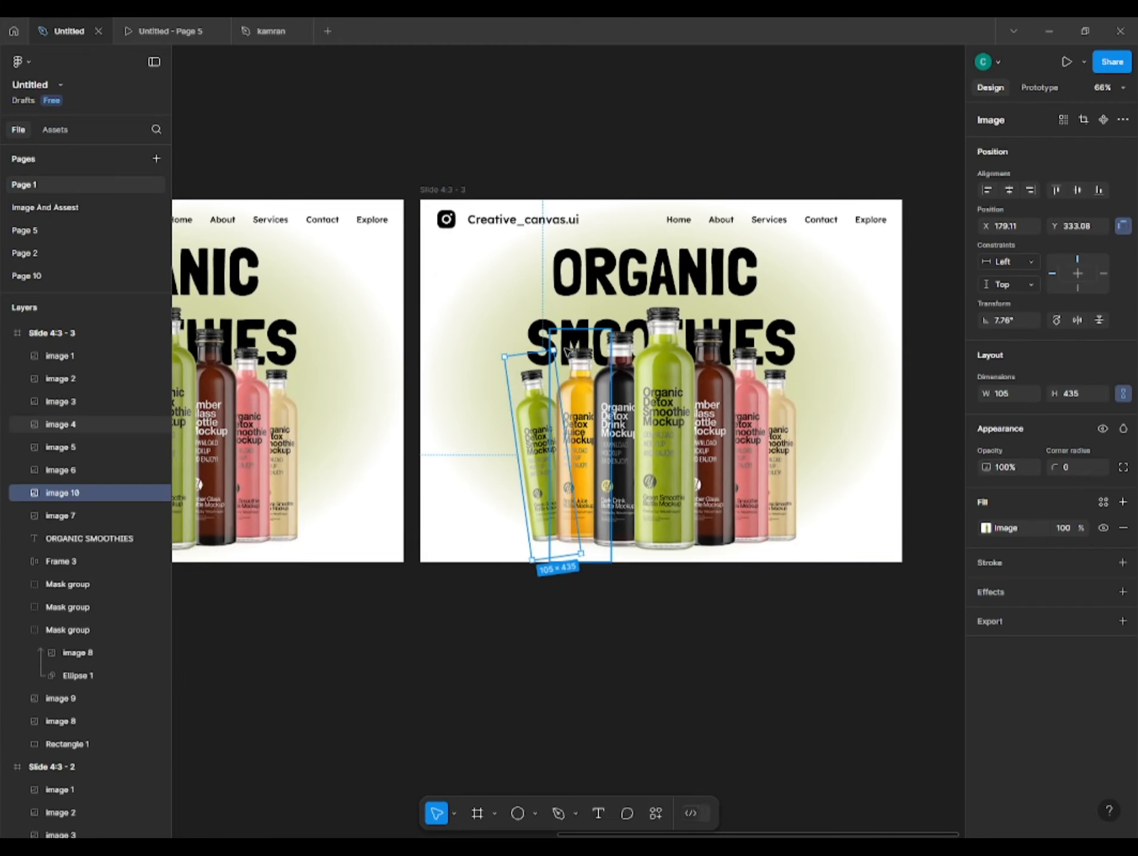
Tilt the cream-coloured bottle at the row's right end to about -9.5° and move it right off the slide
left_click(738, 671)
left_click_drag(738, 672, 519, 672)
left_click(559, 463)
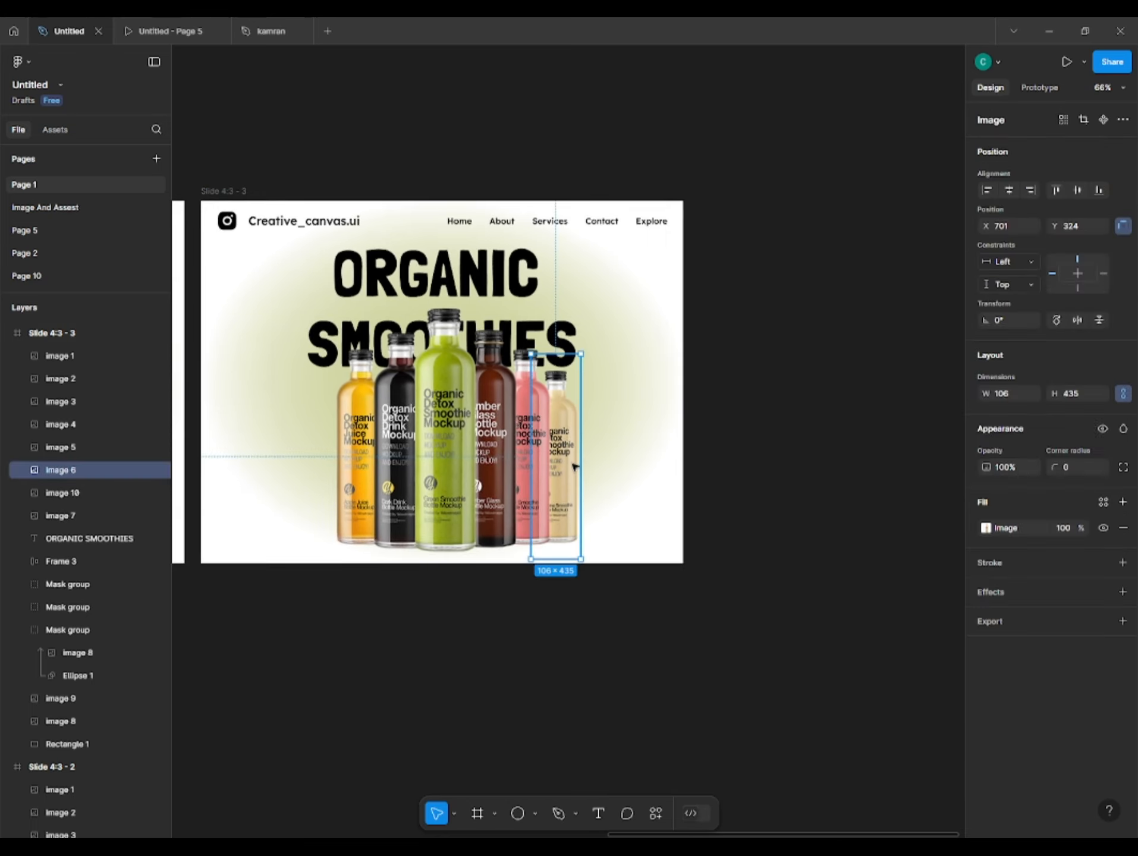
left_click_drag(592, 348, 612, 346)
key("shift+Right")
key("shift+Right")
key("shift+Right")
key("shift+Right")
key("shift+Right")
key("shift+Right")
key("shift+Right")
key("shift+Right")
key("shift+Right")
key("shift+Right")
key("shift+Right")
key("shift+Right")
key("shift+Right")
key("shift+Right")
key("shift+Right")
key("shift+Right")
key("shift+Right")
key("shift+Right")
key("shift+Right")
key("shift+Right")
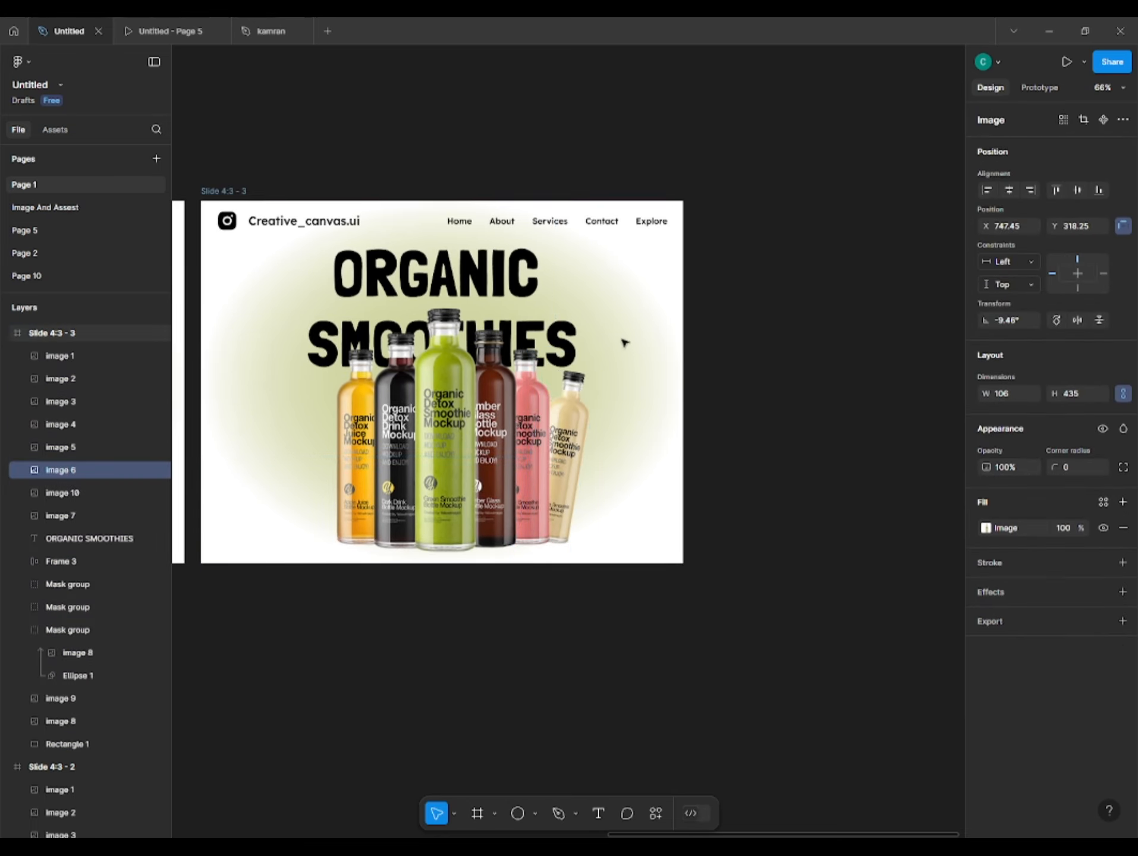
Duplicate Slide 4:3 - 3 and place the copy directly to its right
left_click(369, 675)
left_click_drag(217, 191, 714, 272)
left_click(562, 688)
left_click_drag(562, 688, 210, 685)
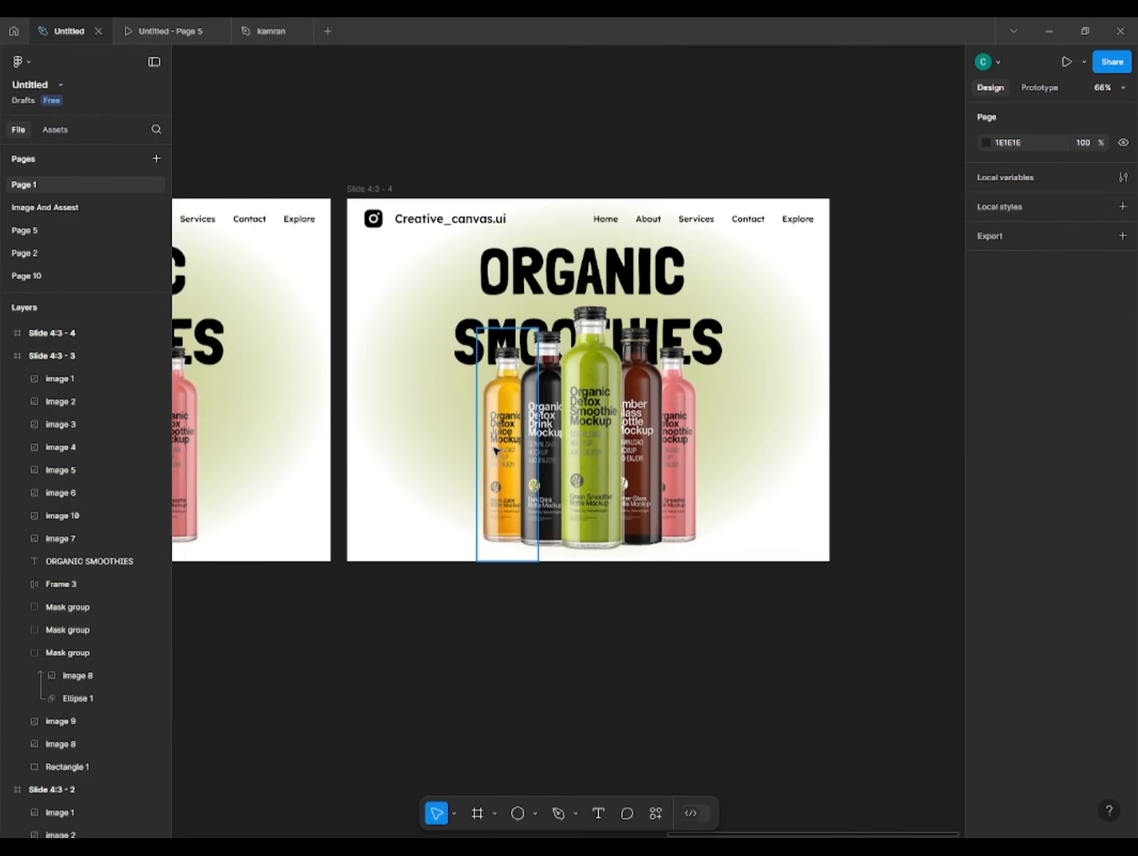
On the newest slide, tilt the orange bottle to about 10.5° and move it left off the slide
left_click(497, 450)
left_click_drag(540, 323, 521, 330)
key("shift+Left")
key("shift+Left")
key("shift+Left")
key("shift+Left")
key("shift+Left")
key("shift+Left")
key("shift+Left")
key("shift+Left")
key("shift+Left")
key("shift+Left")
key("shift+Left")
key("shift+Left")
key("shift+Left")
key("shift+Left")
key("shift+Left")
key("shift+Left")
key("shift+Left")
key("shift+Left")
key("shift+Left")
key("shift+Left")
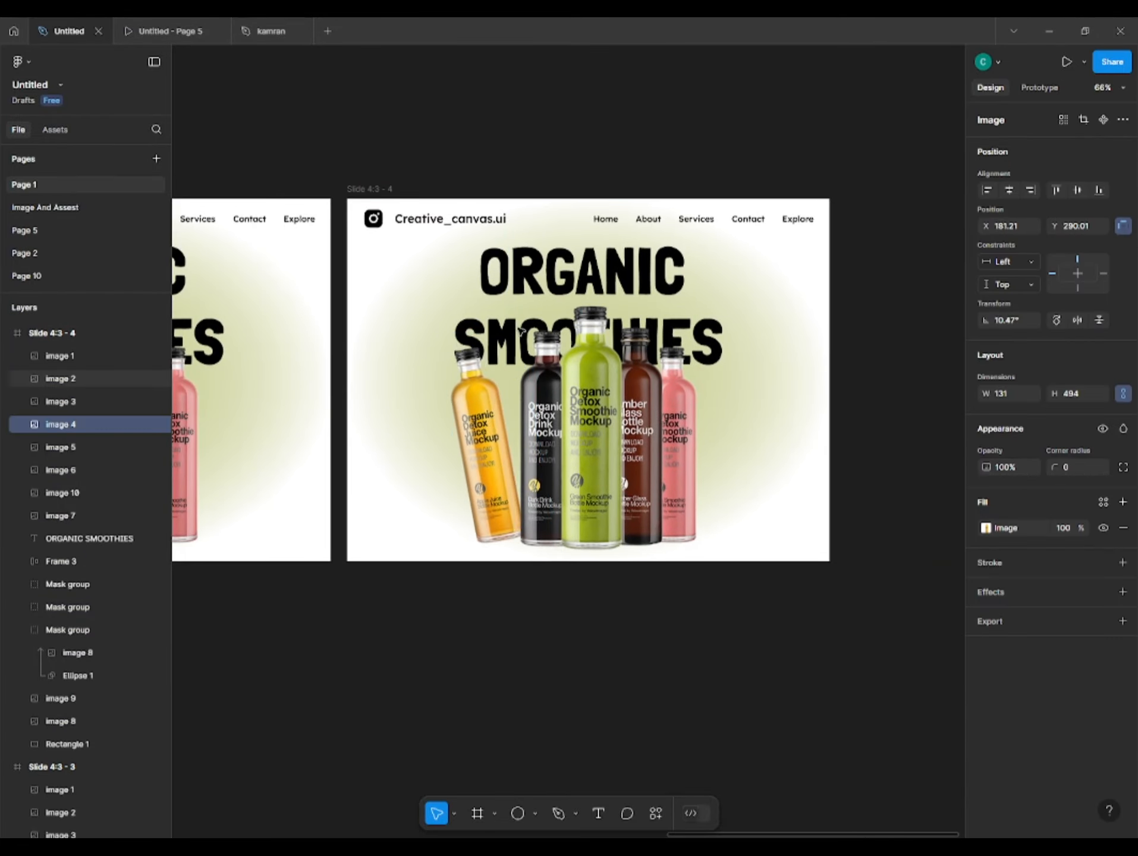
Tilt the pink bottle on Slide 4:3 - 4 to about -4.5° and move it right off the slide
left_click(672, 357)
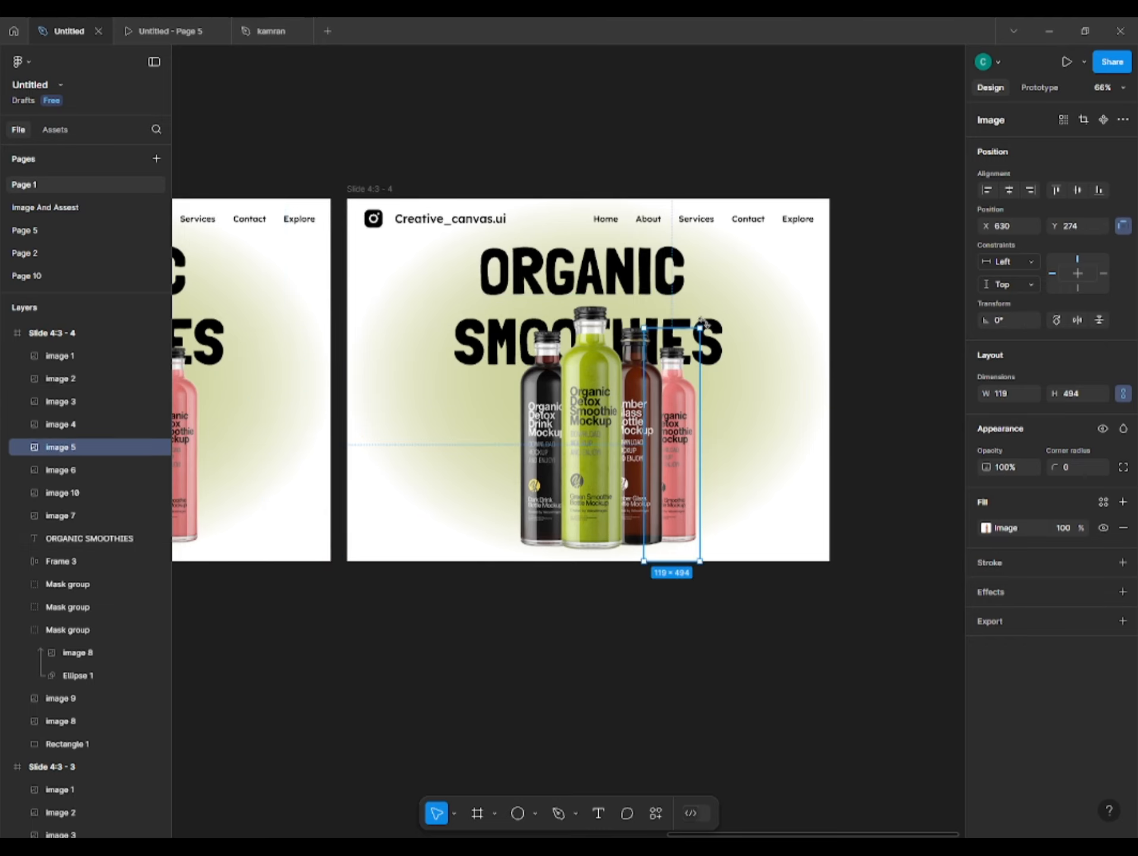
left_click_drag(705, 322, 716, 314)
key("shift+Right")
key("shift+Right")
key("shift+Right")
key("shift+Right")
key("shift+Right")
key("shift+Right")
key("shift+Right")
key("shift+Right")
key("shift+Right")
key("shift+Right")
key("shift+Right")
key("shift+Right")
key("shift+Right")
key("shift+Right")
key("shift+Right")
key("shift+Right")
key("shift+Right")
key("shift+Right")
key("shift+Right")
key("shift+Right")
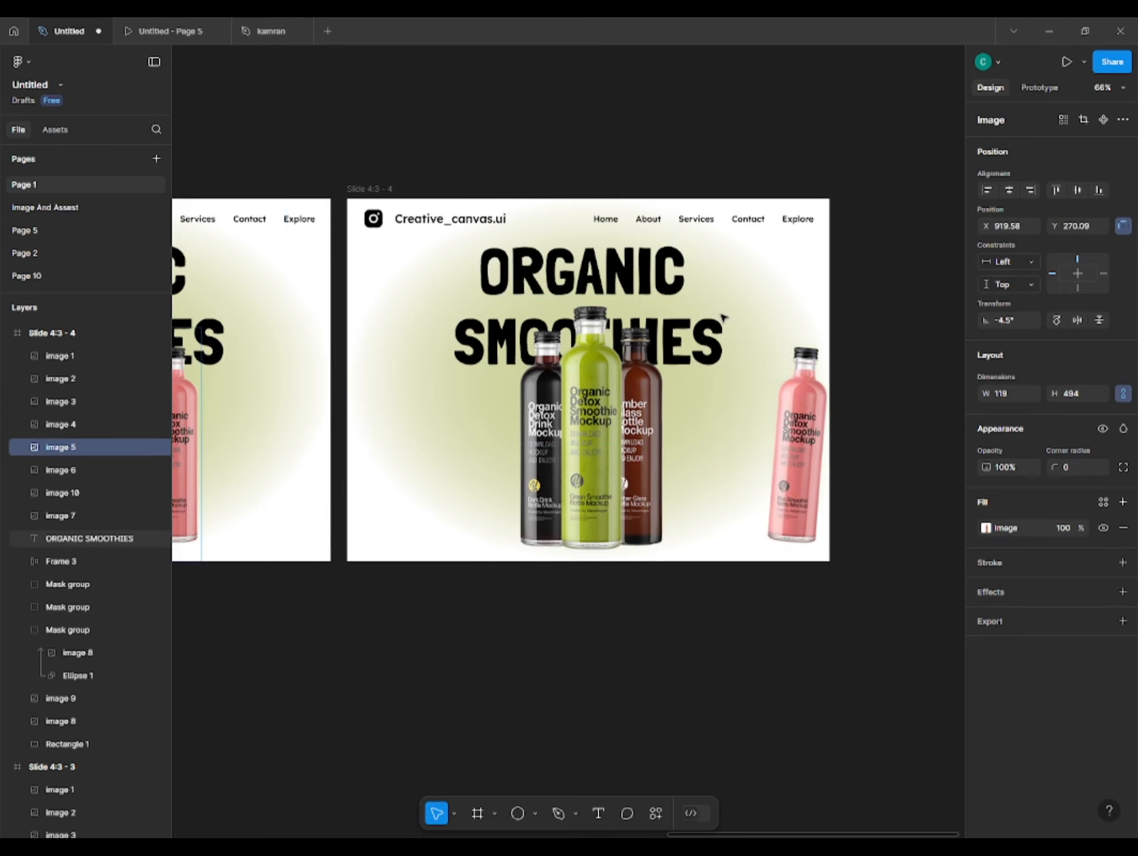
Duplicate Slide 4:3 - 4 and place the copy directly to its right
left_click_drag(381, 190, 880, 196, "alt")
left_click(652, 672)
left_click_drag(651, 673, 94, 742)
On Slide 4:3 - 5, tilt the black bottle to about 5.5° and move it left off the slide
left_click(486, 461)
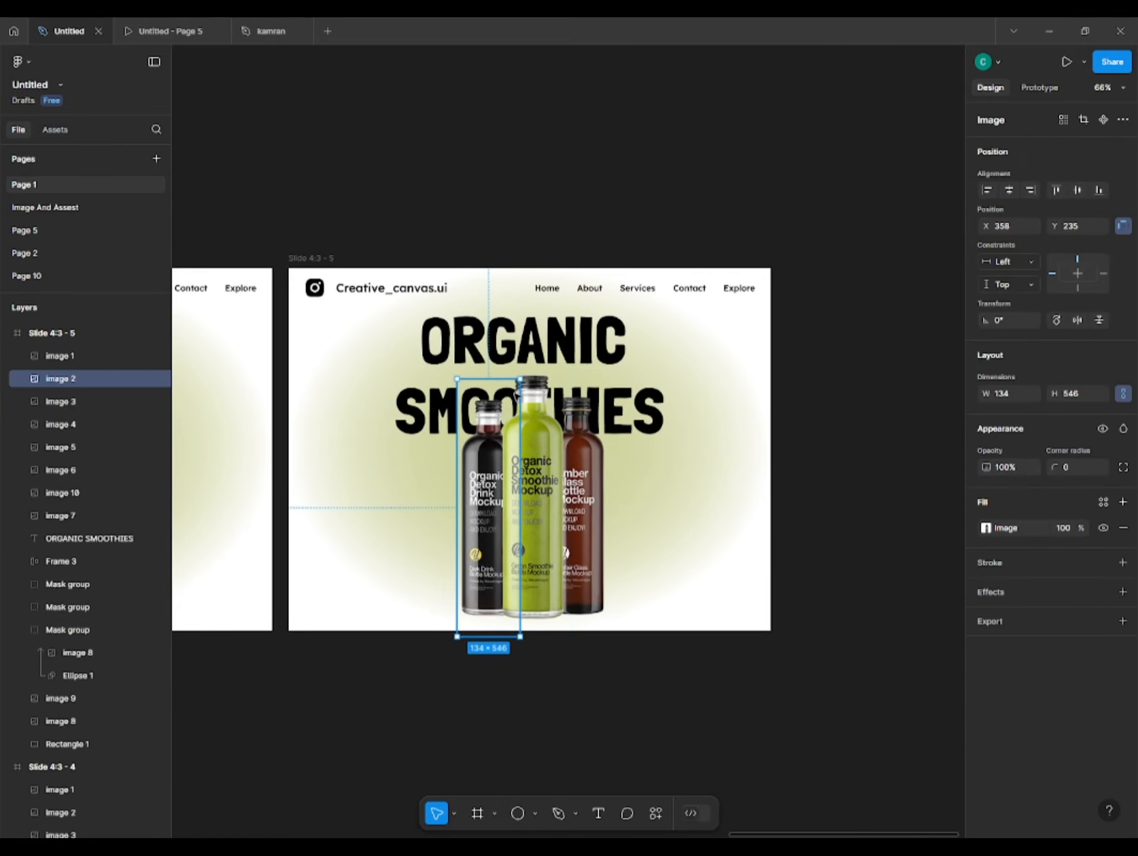
left_click_drag(525, 370, 515, 377)
key("shift+Left")
key("shift+Left")
key("shift+Left")
key("shift+Left")
key("shift+Left")
key("shift+Left")
key("shift+Left")
key("shift+Left")
key("shift+Left")
key("shift+Left")
key("shift+Left")
key("shift+Left")
key("shift+Left")
key("shift+Left")
key("shift+Left")
key("shift+Left")
key("shift+Left")
key("shift+Left")
key("shift+Left")
key("shift+Left")
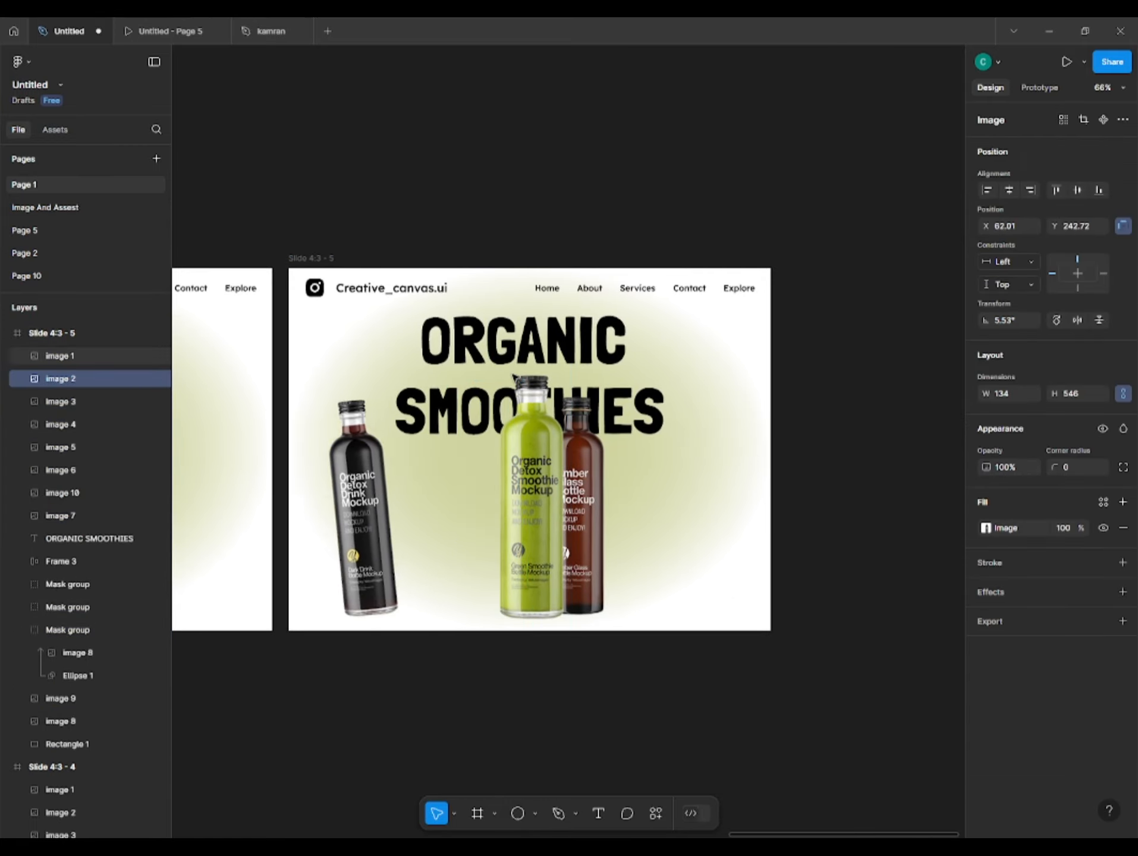
Tilt the amber bottle on Slide 4:3 - 5 to about -7.3° and move it right off the slide
left_click(582, 512)
left_click_drag(612, 366, 650, 370)
key("shift+Right")
key("shift+Right")
key("shift+Right")
key("shift+Right")
key("shift+Right")
key("shift+Right")
key("shift+Right")
key("shift+Right")
key("shift+Right")
key("shift+Right")
key("shift+Right")
key("shift+Right")
key("shift+Right")
key("shift+Right")
key("shift+Right")
key("shift+Right")
key("shift+Right")
key("shift+Right")
key("shift+Right")
key("shift+Right")
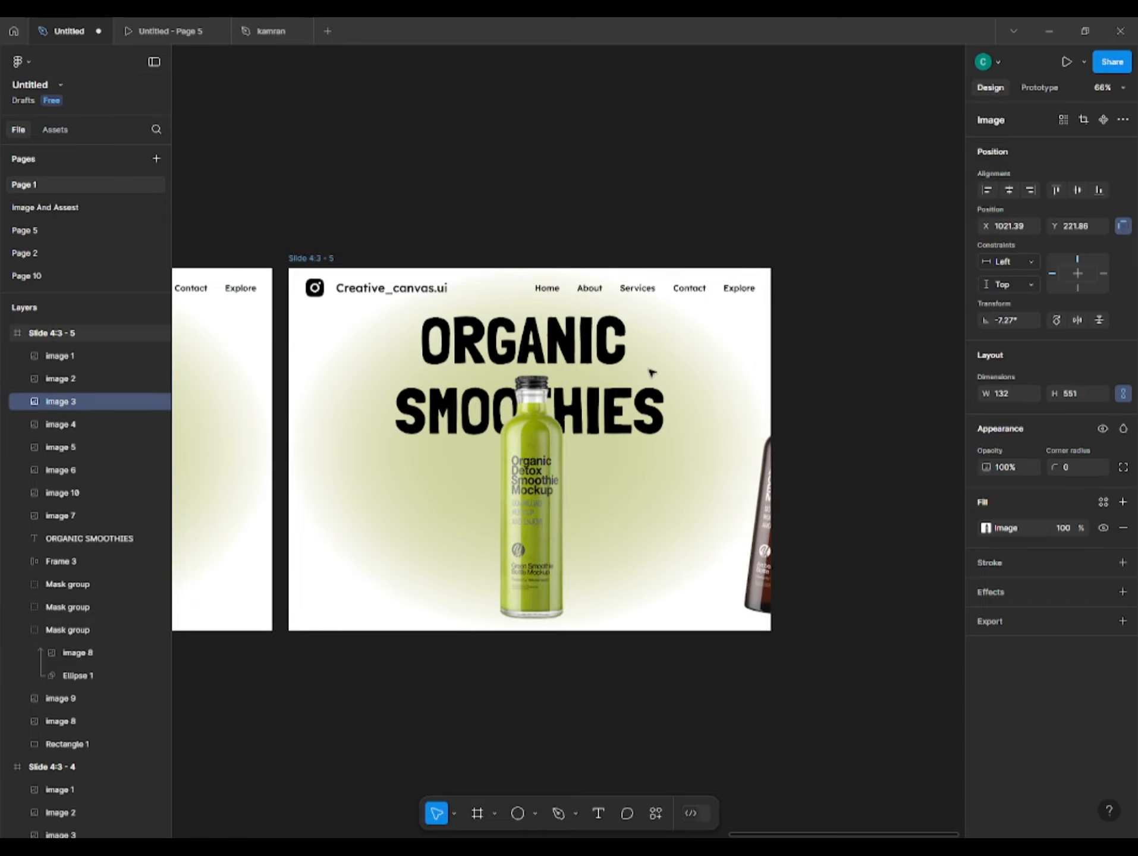
Duplicate Slide 4:3 - 5 and place the copy directly to its right
left_click(393, 749)
left_click(513, 565)
left_click(300, 278)
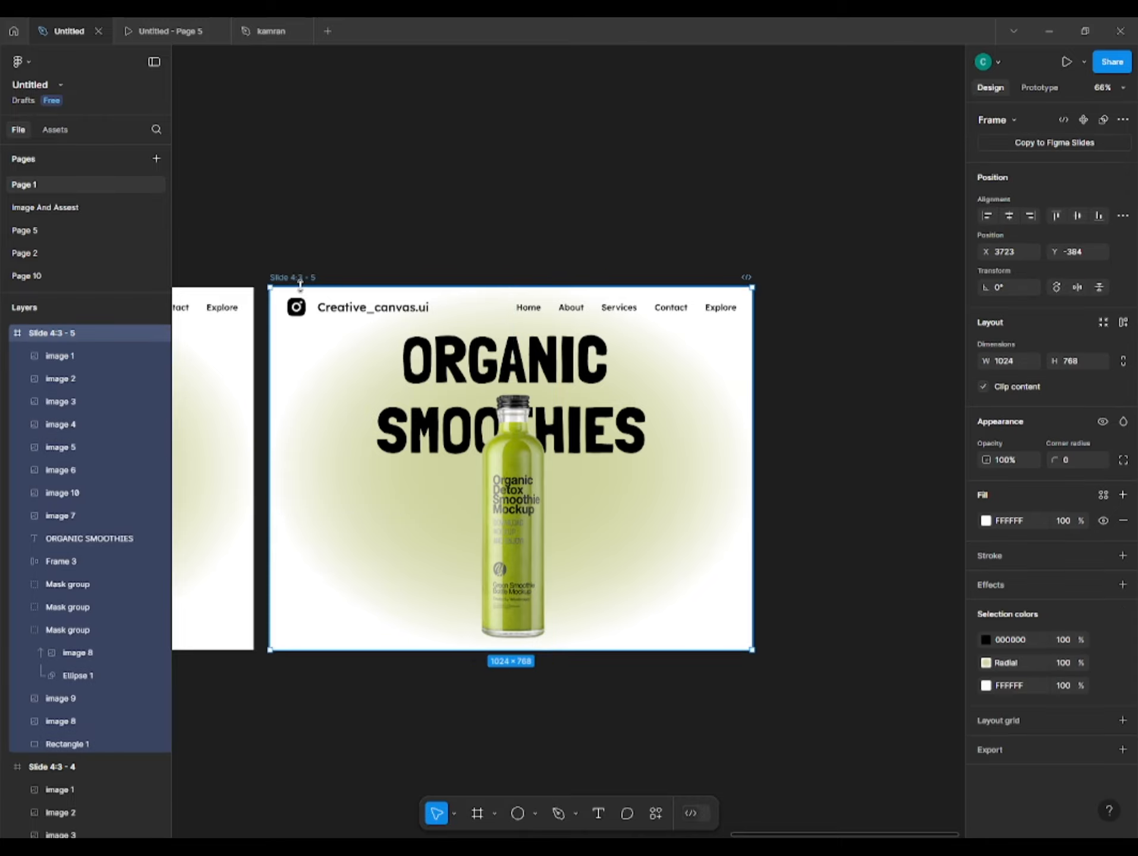
left_click_drag(350, 297, 798, 256)
left_click(607, 688)
left_click_drag(607, 689, 114, 643)
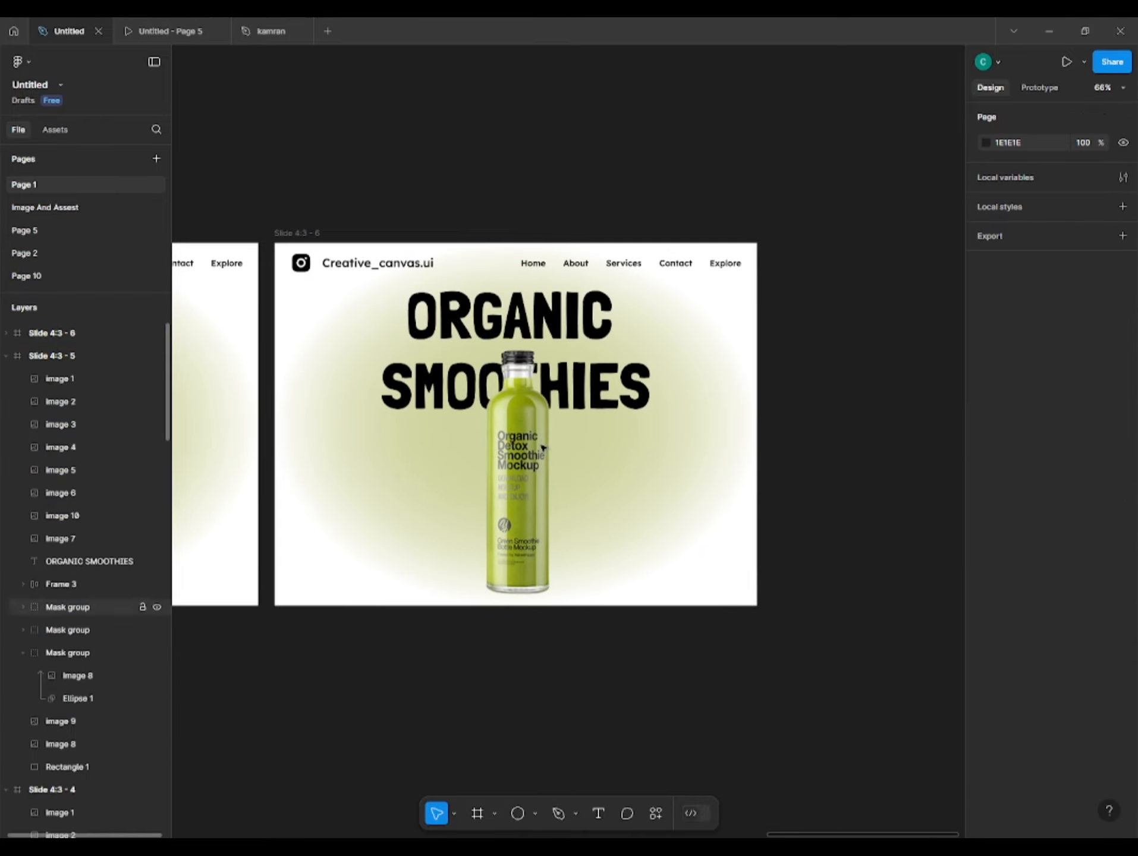
left_click(540, 450)
left_click_drag(552, 328, 570, 308)
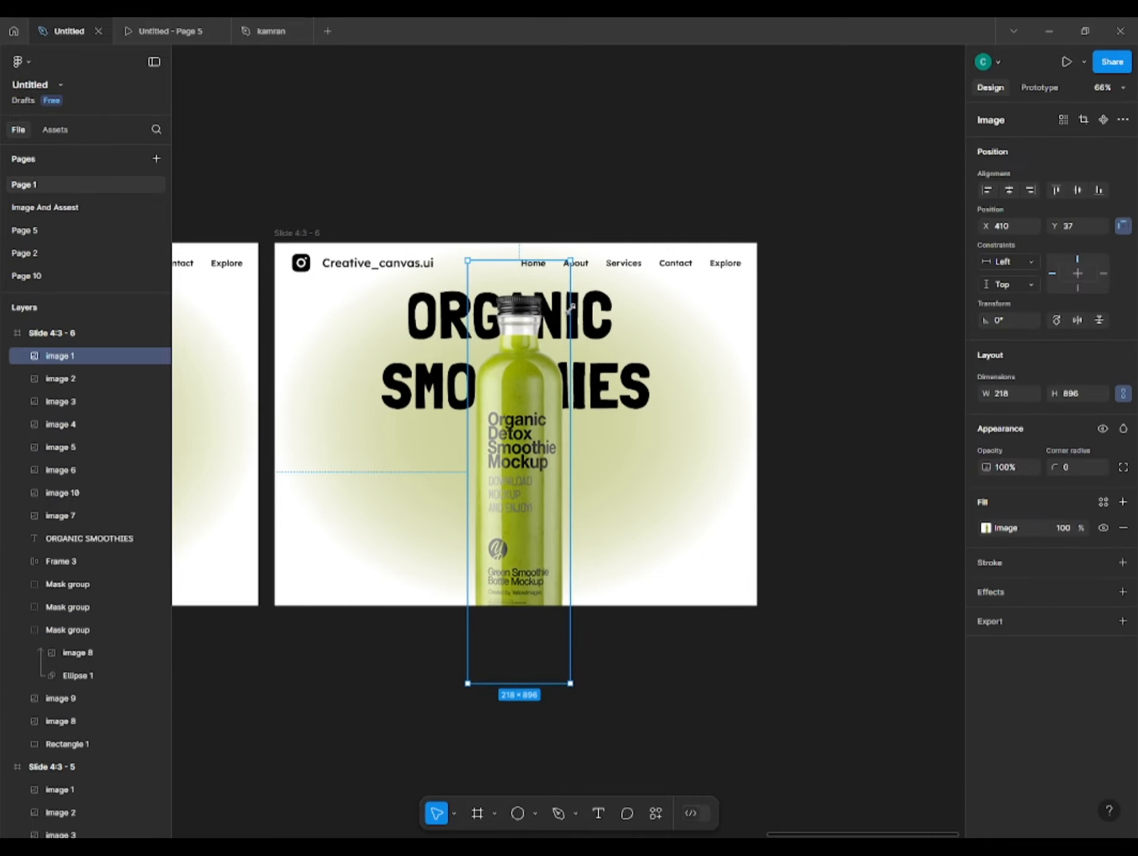
left_click_drag(509, 424, 510, 454)
key("ctrl+z")
key("ctrl+z")
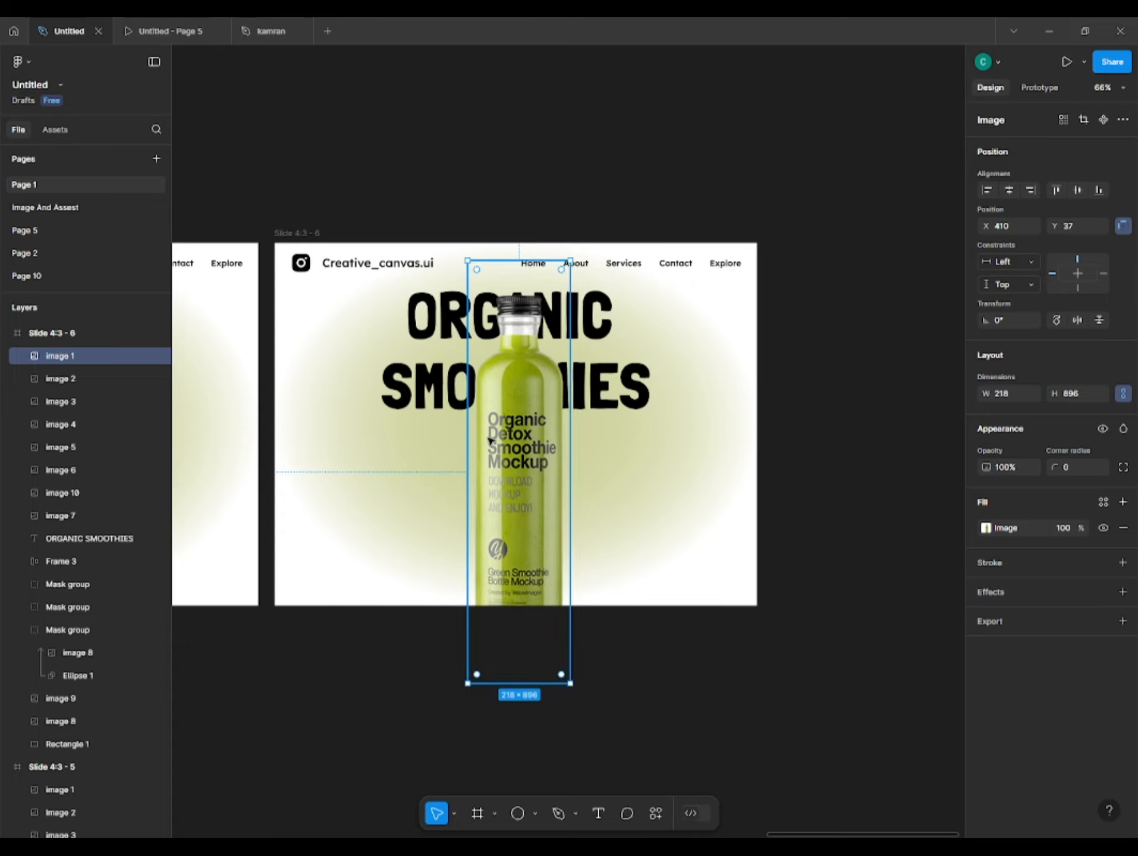
On Slide 4:3 - 6, hide image 7, then enlarge the green bottle to about 242 × 994 and lower it to Y 157
left_click(158, 515)
left_click_drag(554, 327, 575, 239)
left_click_drag(526, 358, 527, 437)
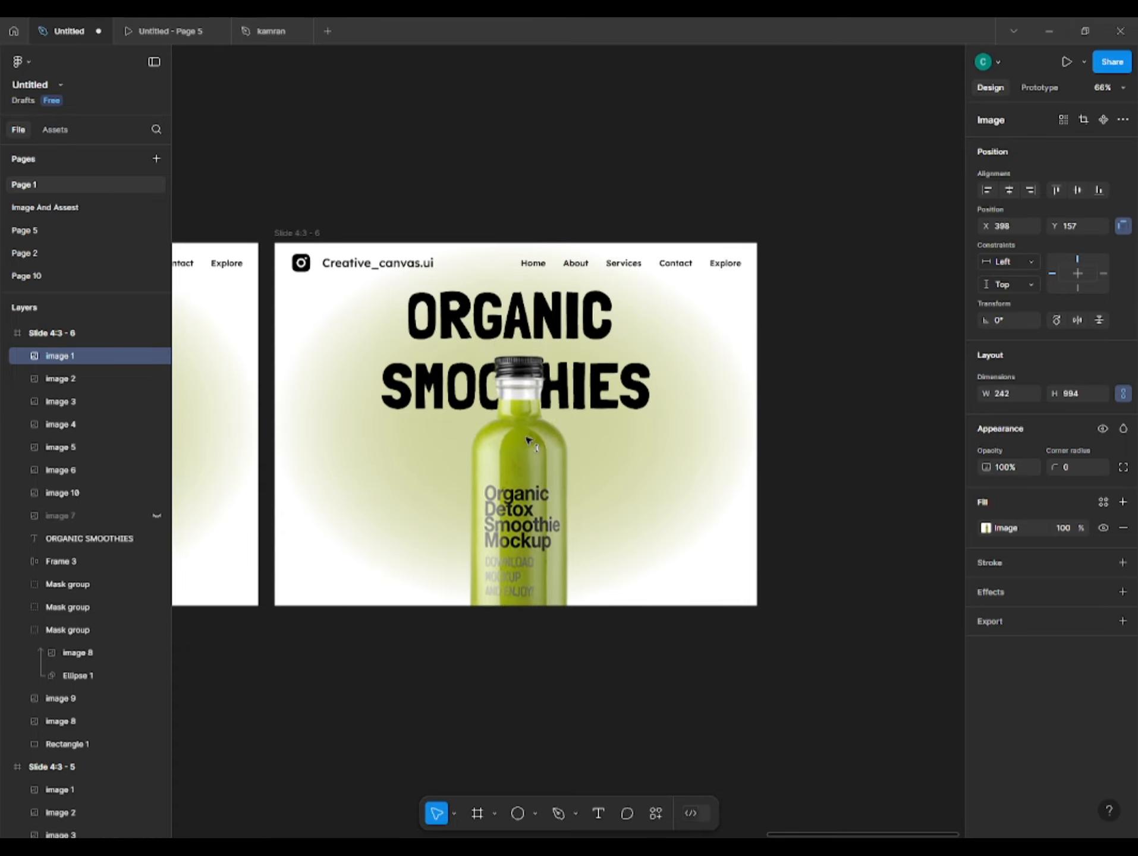
Scale the ORGANIC SMOOTHIES heading on Slide 4:3 - 6 proportionally from its centre to about 721 × 377
left_click(619, 664)
left_click(647, 286)
key("k")
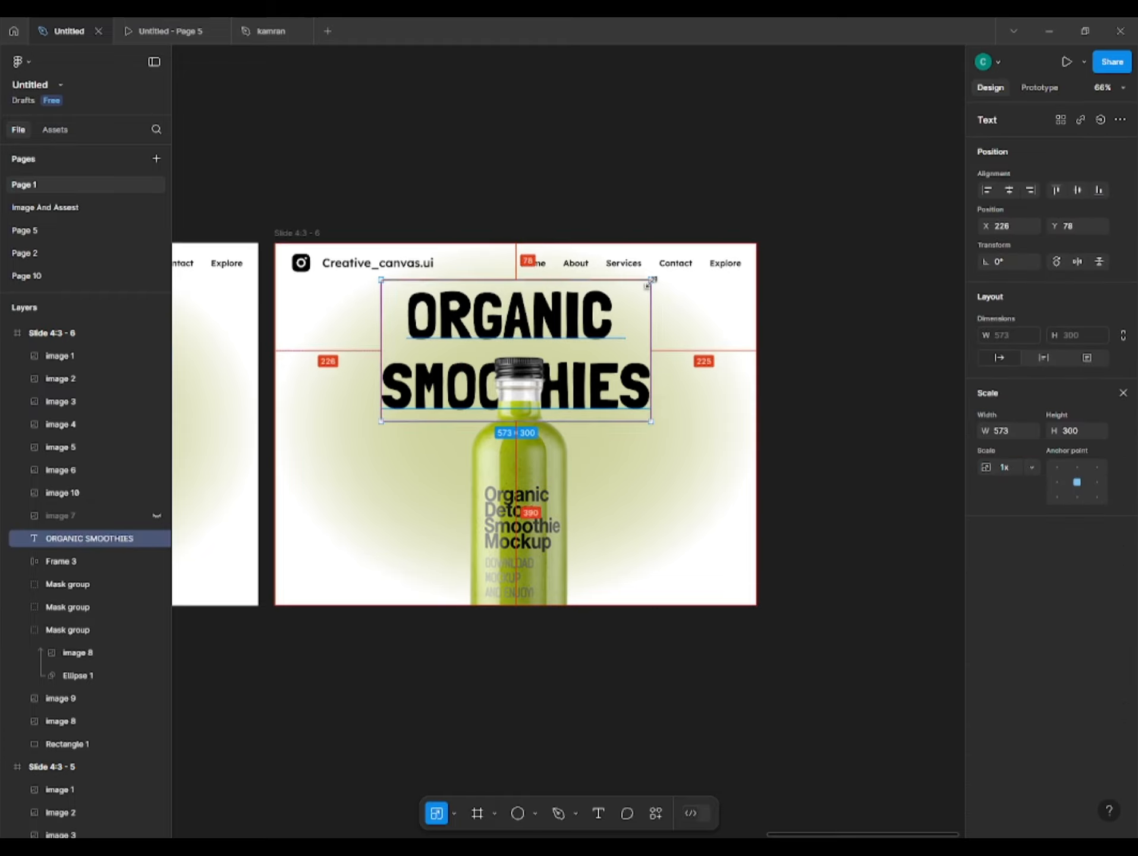
left_click_drag(648, 287, 685, 261)
left_click(332, 671)
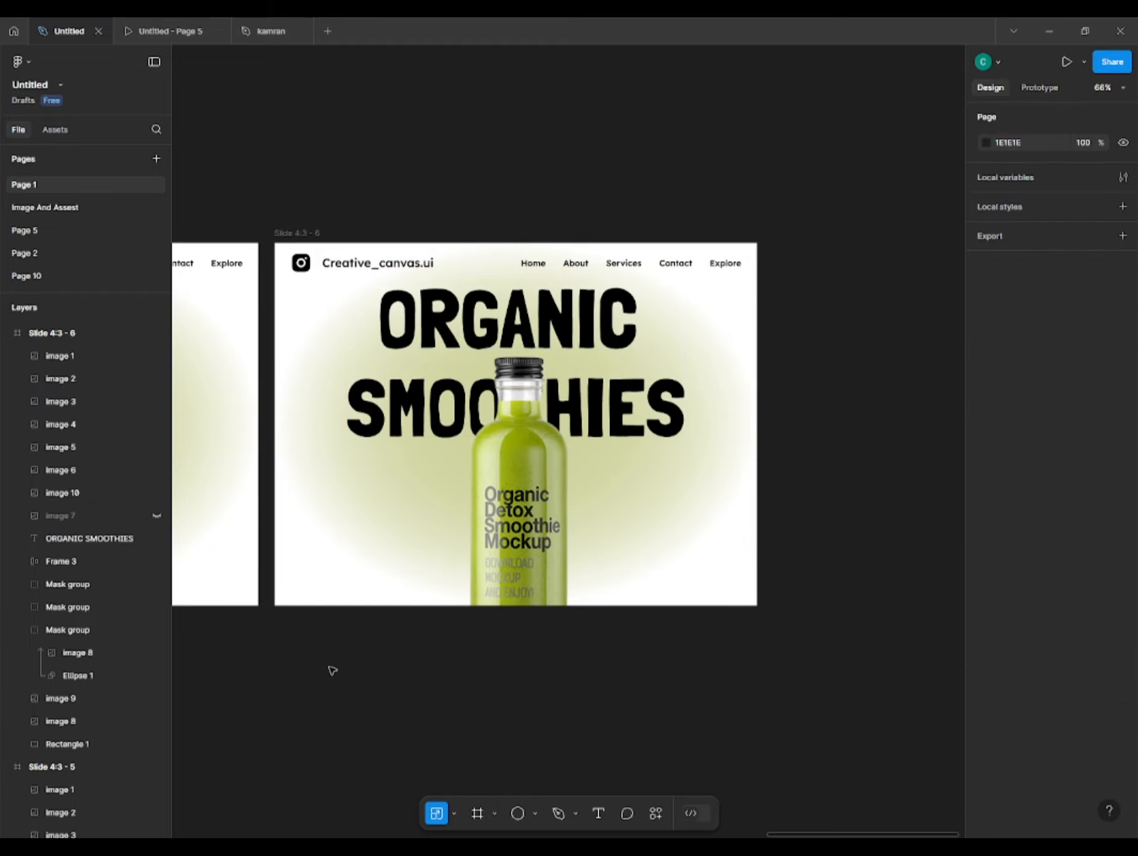
Duplicate Slide 4:3 - 6 and place the copy directly to its right
scroll(345, 654, "down", 1)
left_click_drag(333, 671, 345, 626)
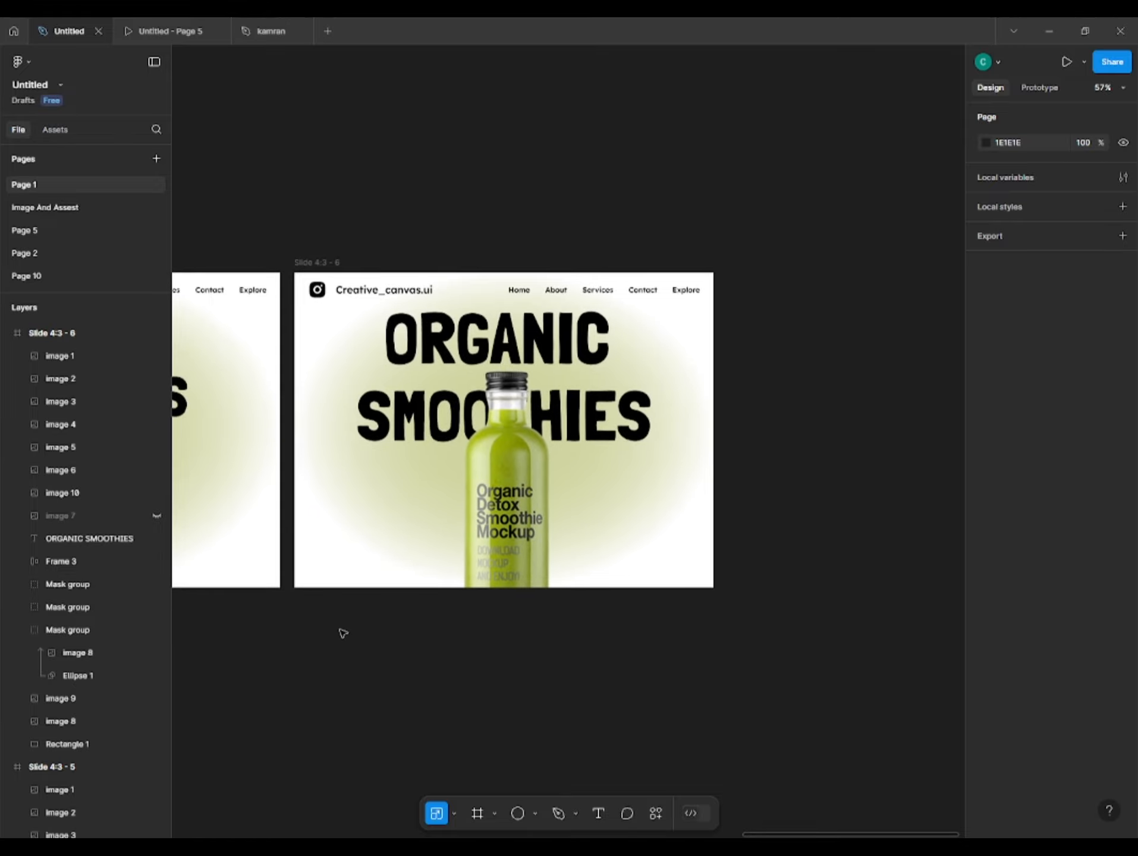
scroll(343, 633, "right", 1)
scroll(279, 627, "down", 1)
left_click(278, 250)
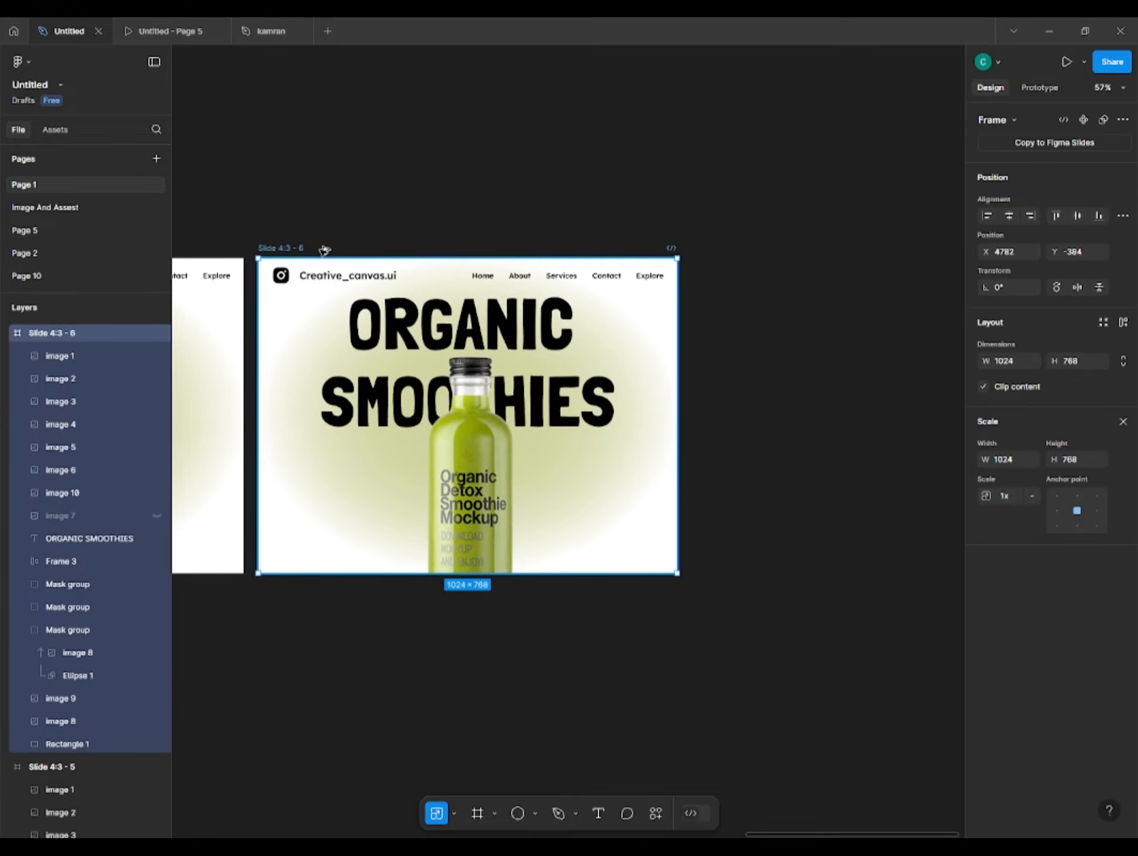
left_click_drag(283, 249, 718, 208)
left_click(738, 197)
left_click_drag(742, 195, 410, 143)
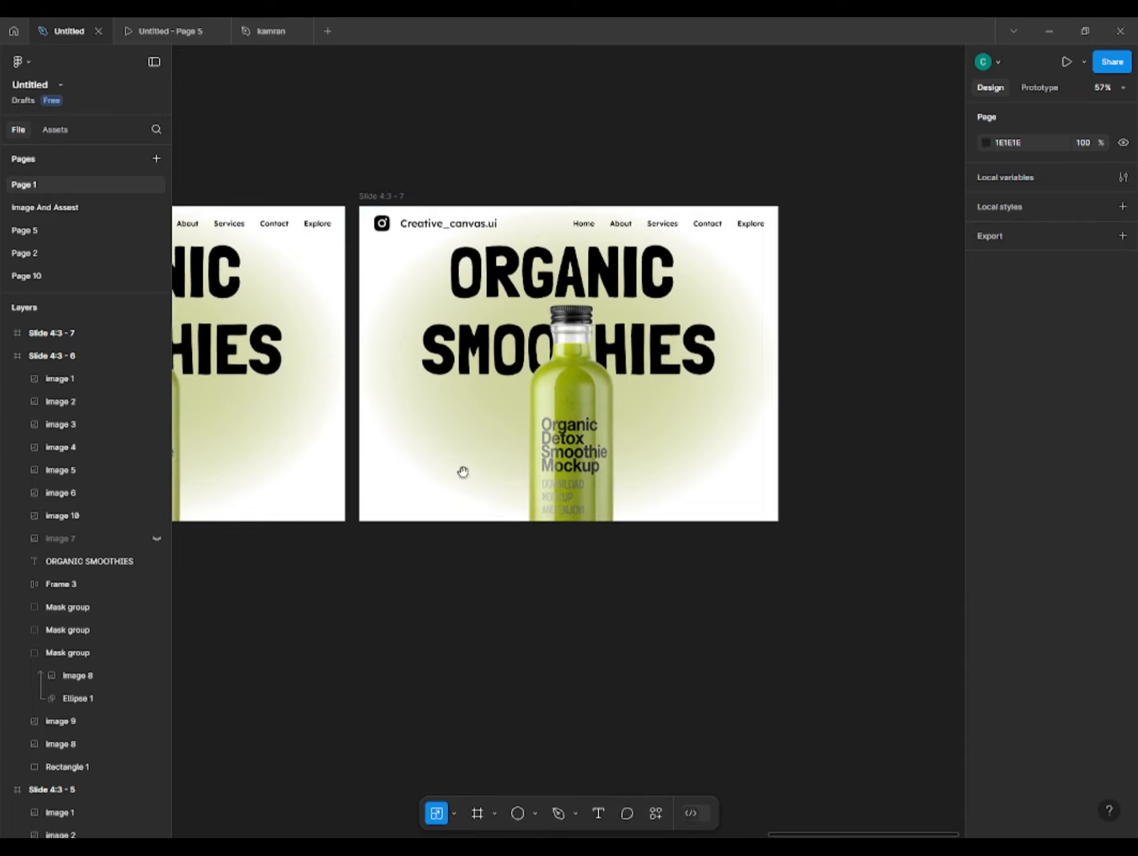
On Slide 4:3 - 7, scale the green bottle to about 270 × 1109 and move it right to about X 676, Y 91
left_click_drag(463, 471, 411, 455)
scroll(443, 505, "up", 1)
mouse_move(437, 553)
left_mouse_down()
mouse_move(386, 584)
mouse_move(452, 531)
left_mouse_up()
scroll(386, 584, "down", 1)
scroll(467, 494, "up", 2)
left_click_drag(565, 436, 734, 396)
left_click(559, 453)
left_click_drag(800, 144, 809, 115)
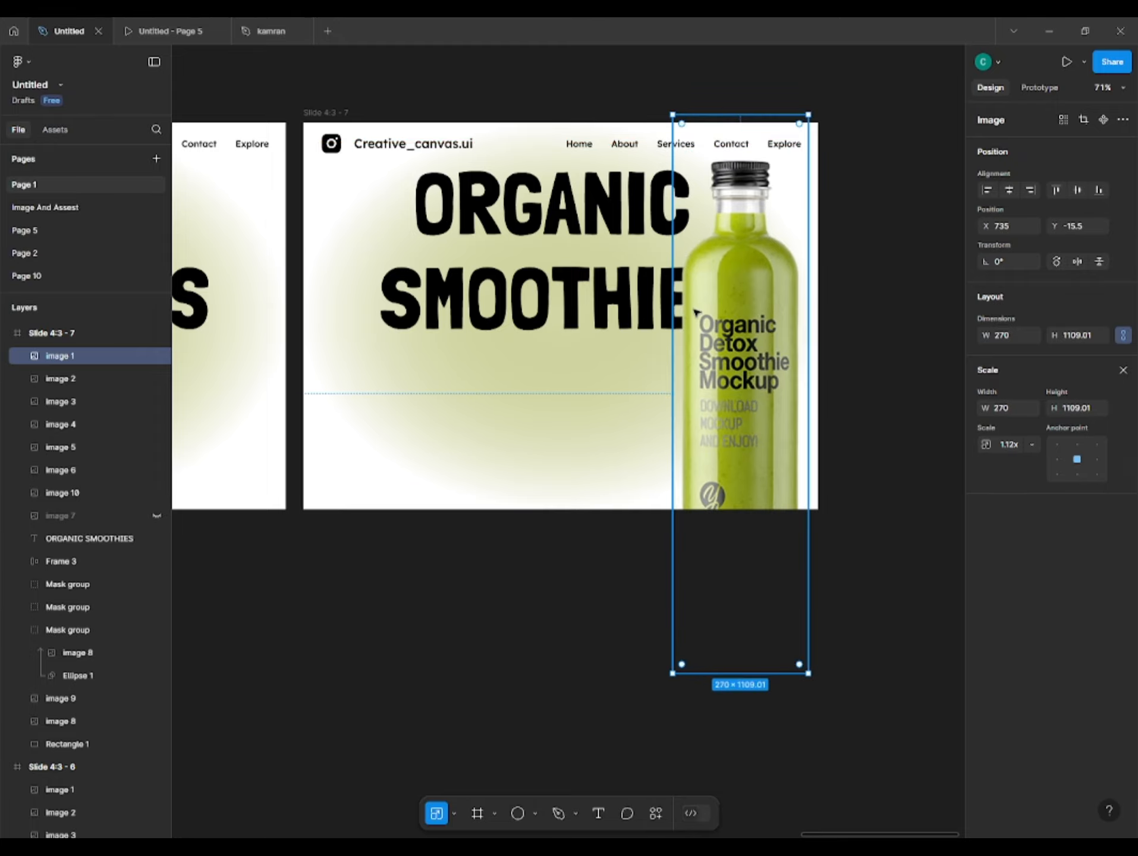
left_click_drag(694, 311, 664, 364)
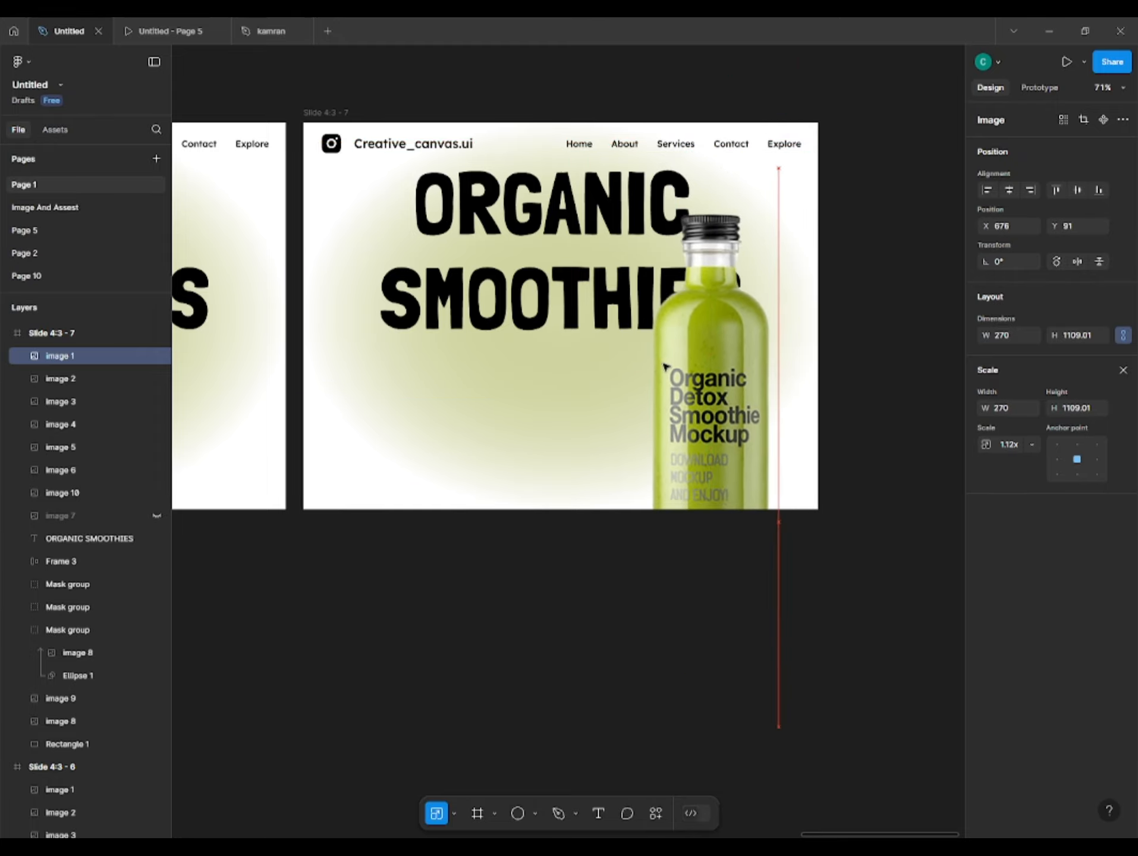
Move the ORGANIC SMOOTHIES heading on Slide 4:3 - 7 straight up off the slide to Y -414
left_click(576, 288)
key("shift+Up")
key("shift+Up")
key("shift+Up")
key("shift+Up")
key("shift+Up")
key("shift+Up")
key("shift+Up")
key("shift+Up")
key("shift+Up")
key("shift+Up")
key("shift+Up")
key("shift+Up")
key("shift+Up")
key("shift+Up")
key("shift+Up")
key("shift+Up")
key("shift+Up")
key("shift+Up")
key("shift+Up")
key("shift+Up")
key("shift+Up")
key("shift+Up")
key("shift+Up")
key("shift+Up")
key("shift+Up")
key("shift+Up")
key("shift+Up")
key("shift+Up")
key("shift+Up")
key("shift+Up")
key("shift+Up")
key("shift+Up")
key("shift+Up")
key("shift+Up")
key("shift+Up")
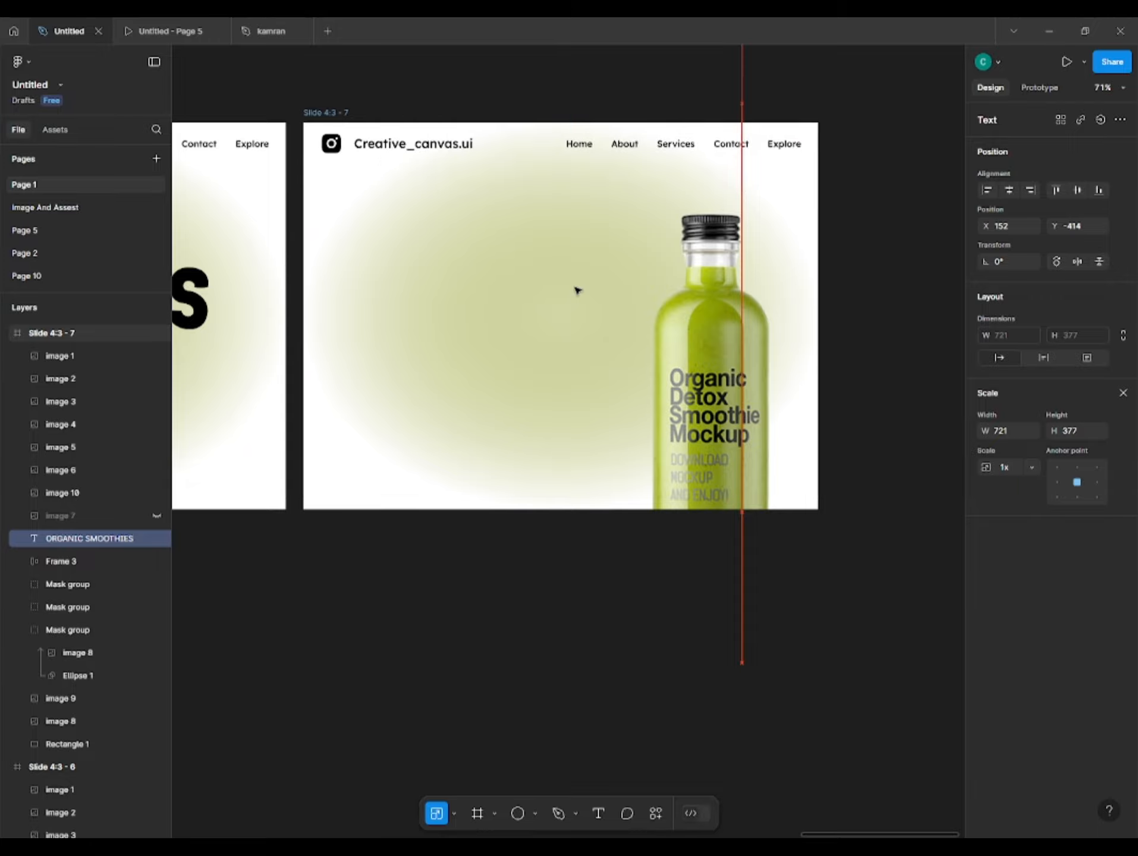
left_click(454, 609)
Review the row of slides to check how the bottles and heading change from one to the next
scroll(455, 607, "up", 1)
left_click_drag(457, 605, 486, 577)
scroll(462, 616, "down", 2)
scroll(711, 593, "down", 2)
left_click_drag(196, 610, 1007, 512)
scroll(529, 477, "down", 2)
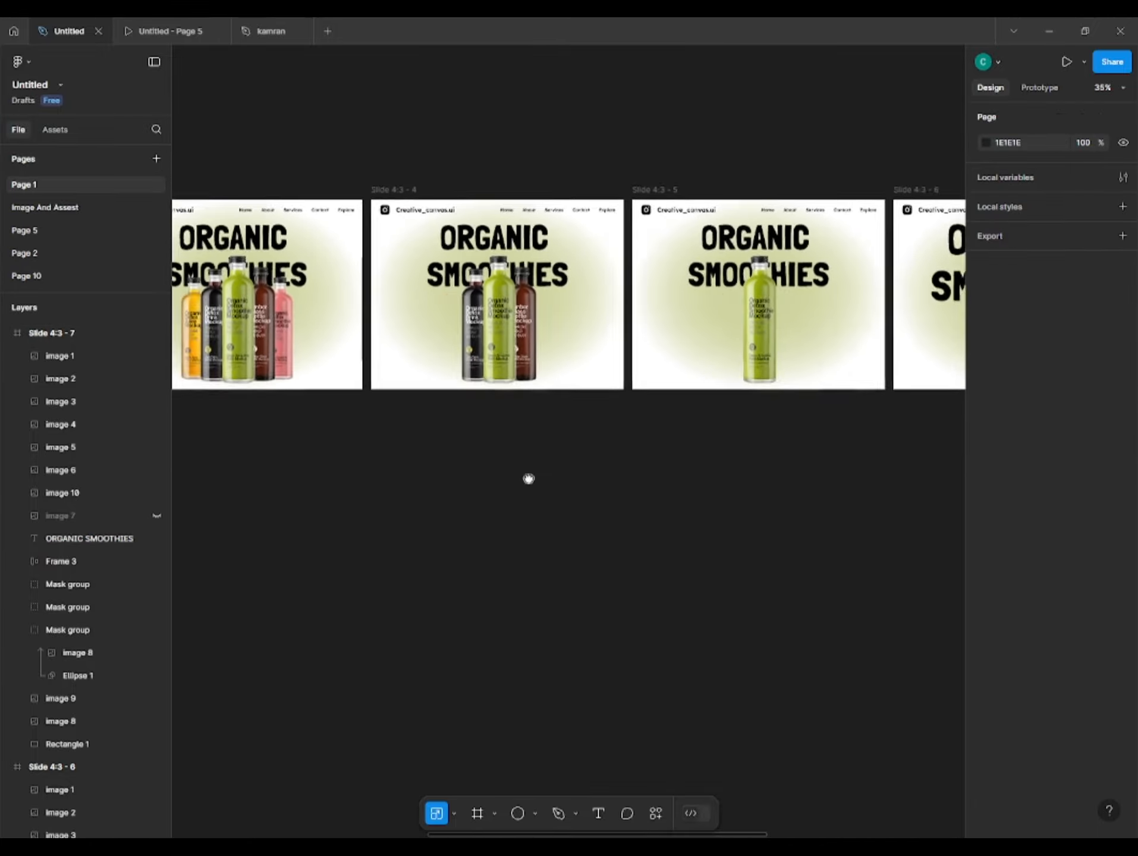
left_click_drag(529, 477, 570, 551)
scroll(569, 552, "down", 2)
On the Image And Assest page, stack the seven bottle images on their common centres and set the green bottle apart to the left
left_click(46, 209)
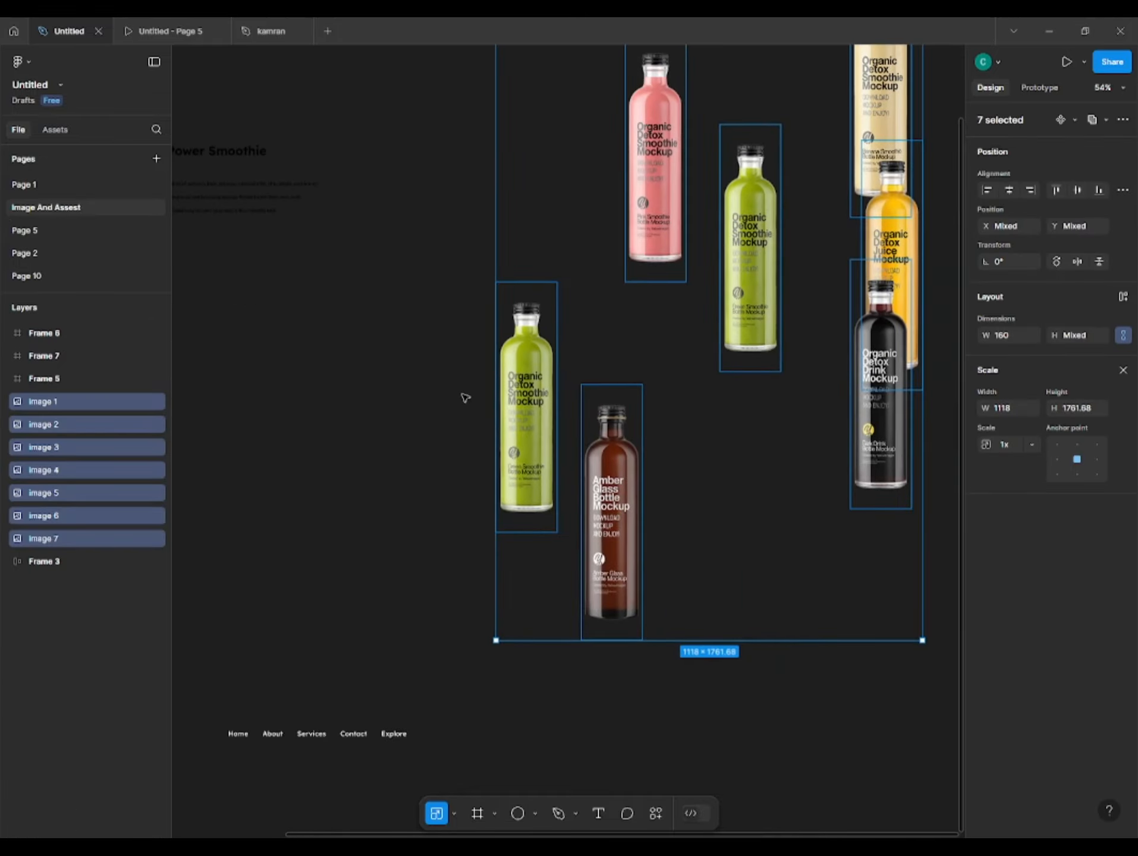
left_click(1009, 190)
left_click(1078, 190)
left_click(638, 343)
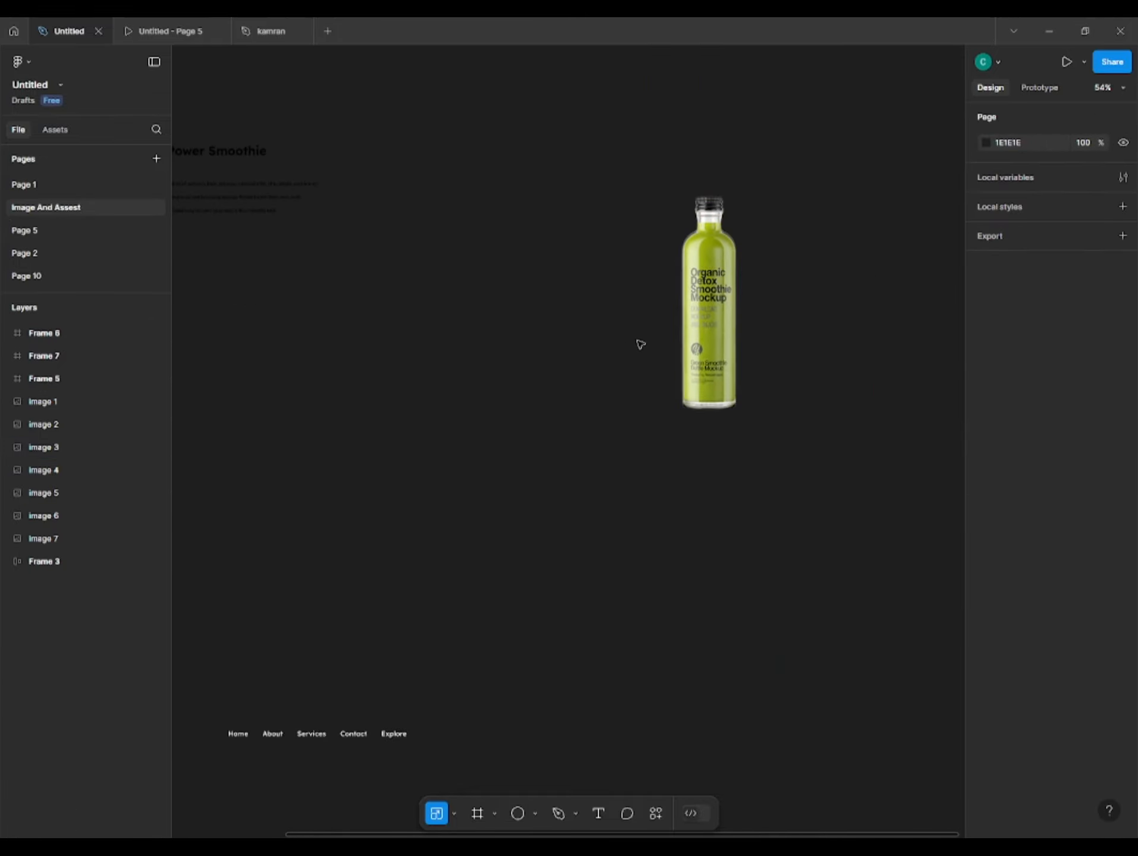
left_click_drag(711, 326, 620, 346)
Copy the six non-green bottle images from Image And Assest and paste them onto Slide 4:3 - 7 over the green bottle at X 737
left_click_drag(685, 169, 744, 306)
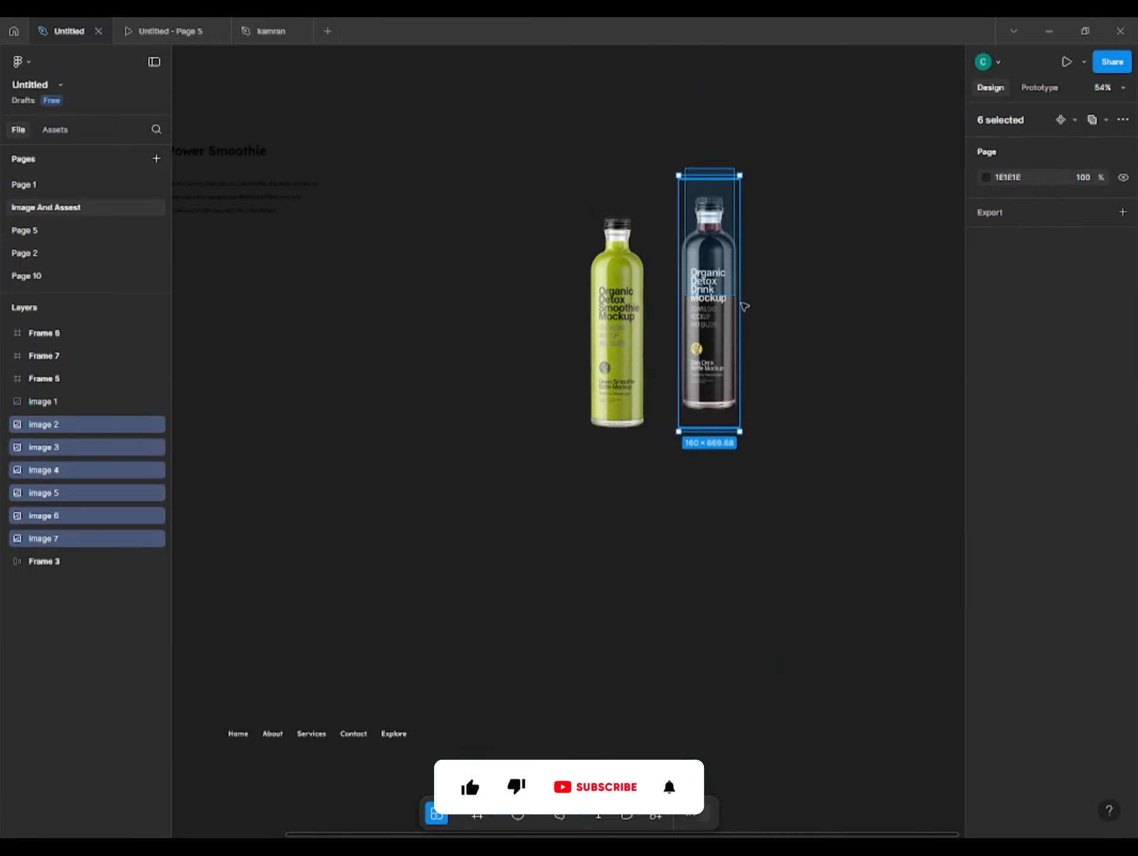
left_click(24, 184)
scroll(516, 487, "right", 5)
left_click(578, 435)
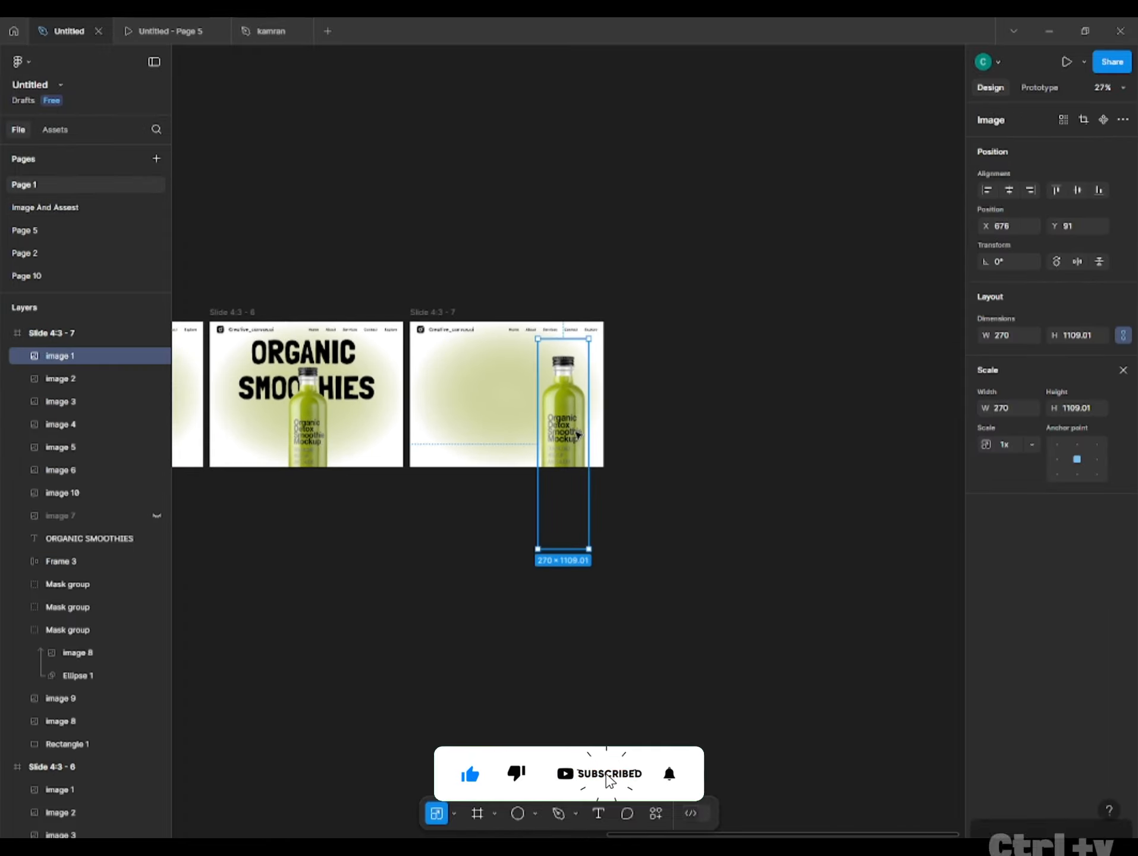
key("ctrl+v")
scroll(525, 433, "up", 1)
left_click_drag(494, 394, 561, 428)
key("shift+2")
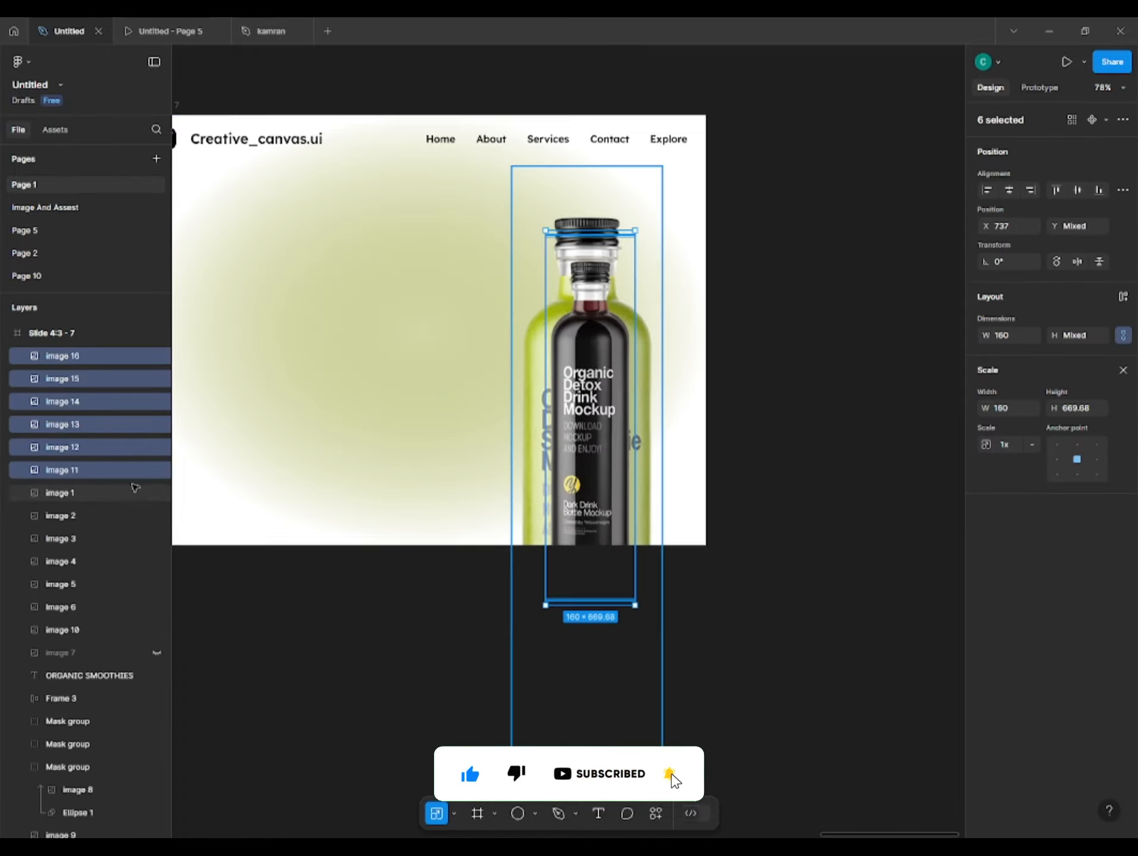
Place the six pasted bottles behind the green bottle, scale them to about 126 × 526, rotated 180° at X 872.75, and set their opacity to 0%
left_click_drag(60, 470, 81, 502)
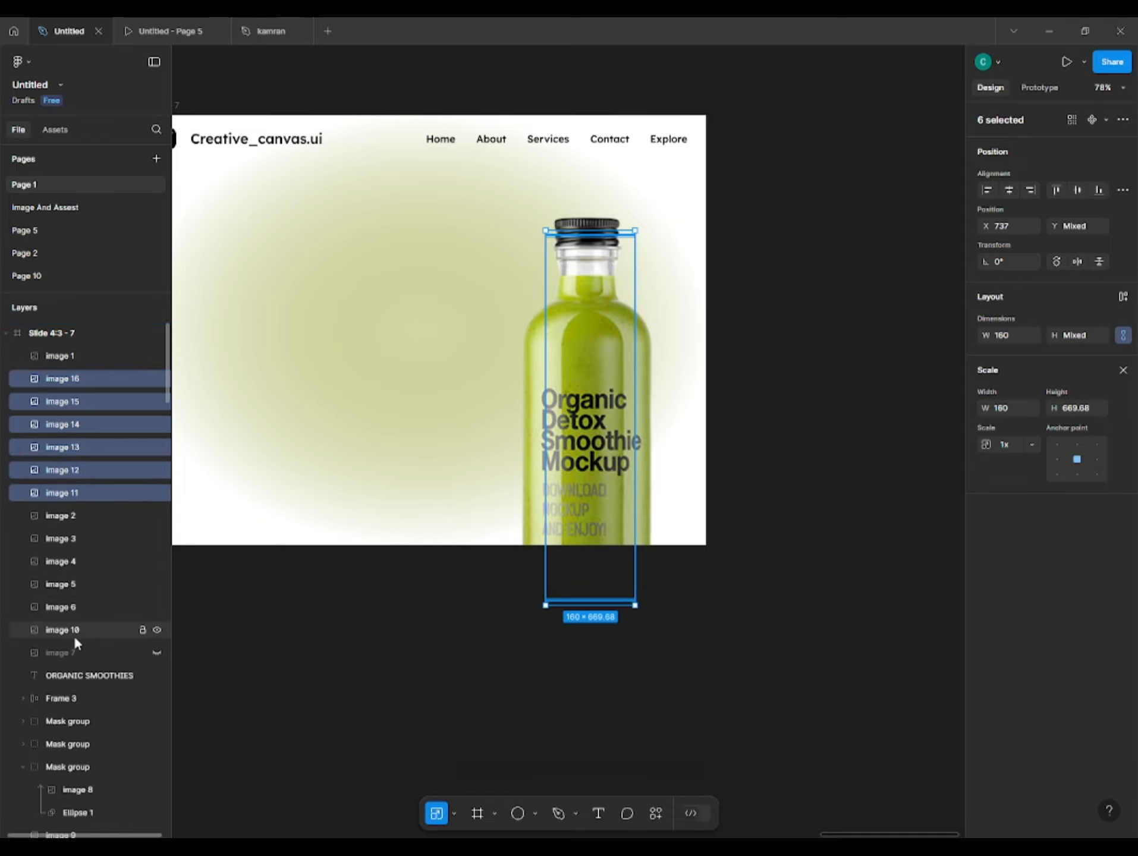
left_click_drag(635, 232, 669, 184)
left_click_drag(615, 255, 614, 336)
left_click_drag(668, 166, 574, 400)
key("v")
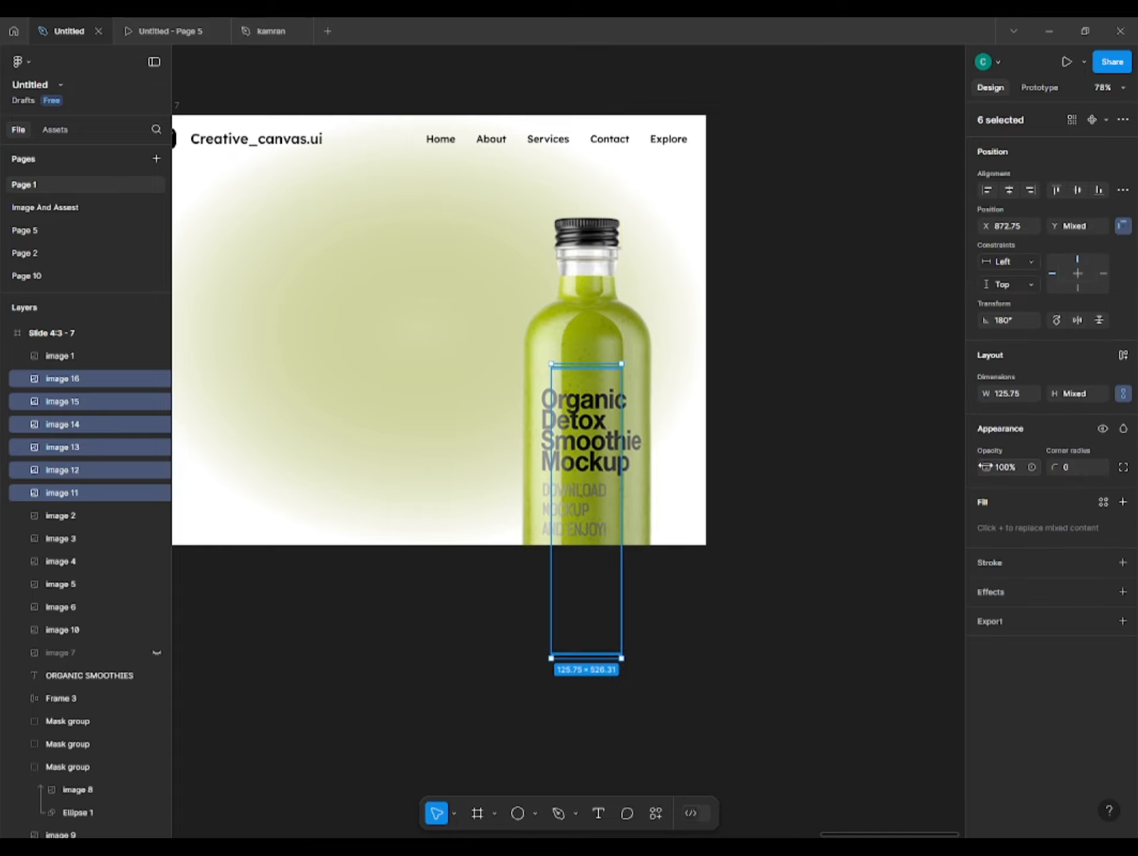
left_click(439, 623)
scroll(439, 623, "down", 5, "ctrl")
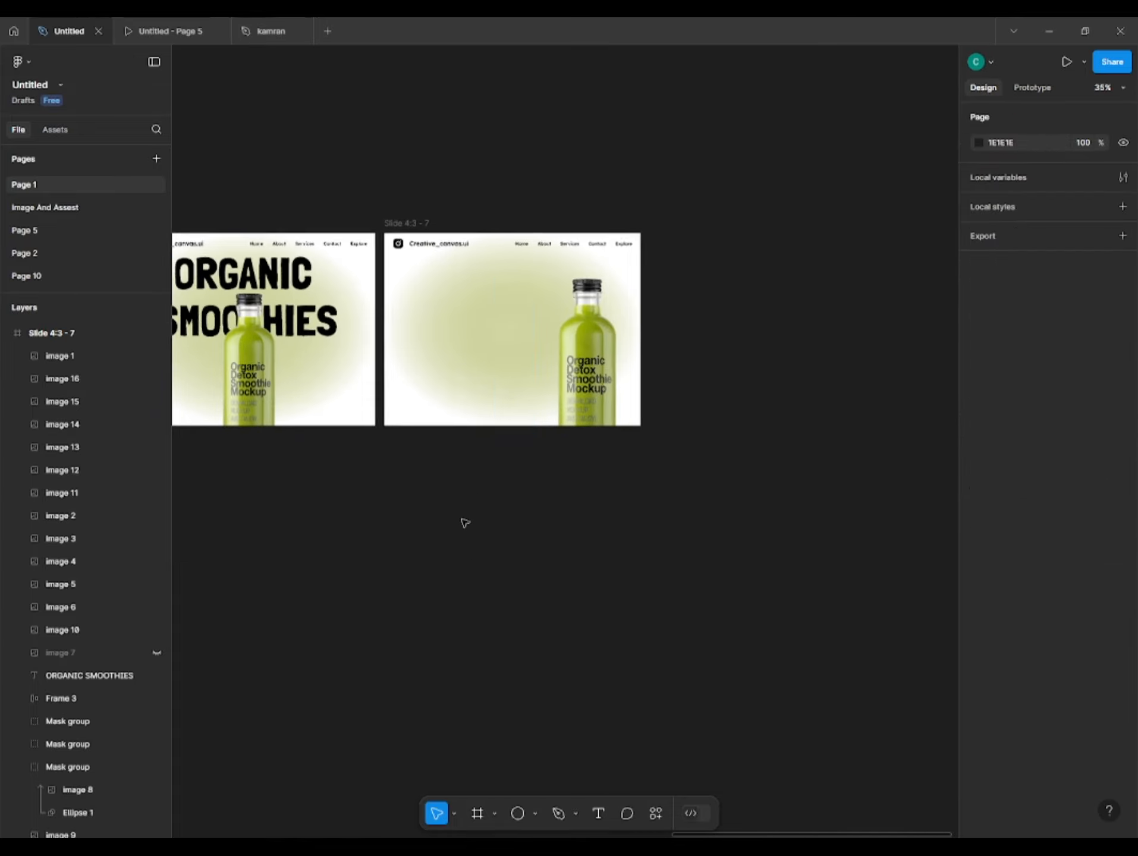
Draw a 1570 × 1570 circle covering Slide 4:3 - 7 at X -239, Y -353 and move its layer directly above Rectangle 1
left_click_drag(456, 553, 475, 531)
scroll(475, 531, "up", 4, "ctrl")
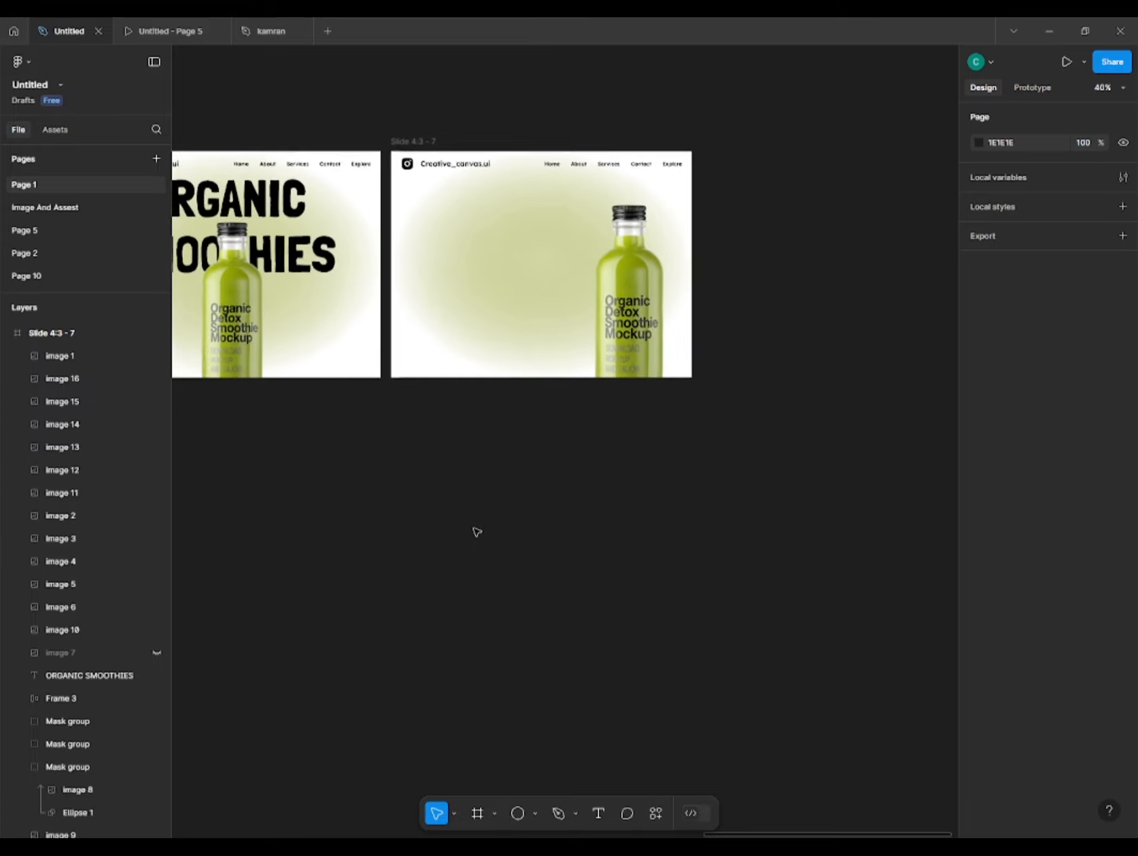
scroll(475, 531, "down", 1, "ctrl")
mouse_move(389, 549)
left_mouse_down()
mouse_move(396, 557)
mouse_move(353, 562)
mouse_move(372, 537)
left_mouse_up()
scroll(390, 543, "down", 1)
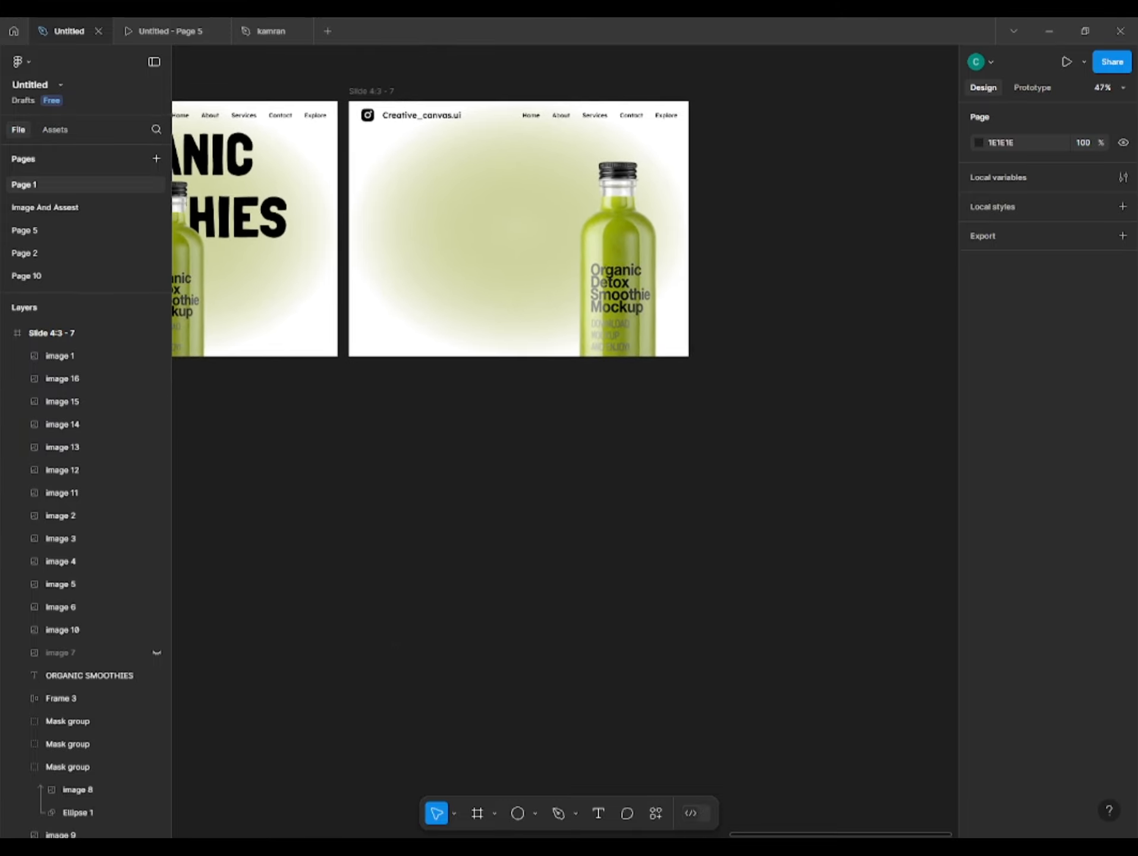
scroll(466, 339, "up", 4)
left_click_drag(489, 265, 748, 472)
left_click_drag(543, 299, 583, 350)
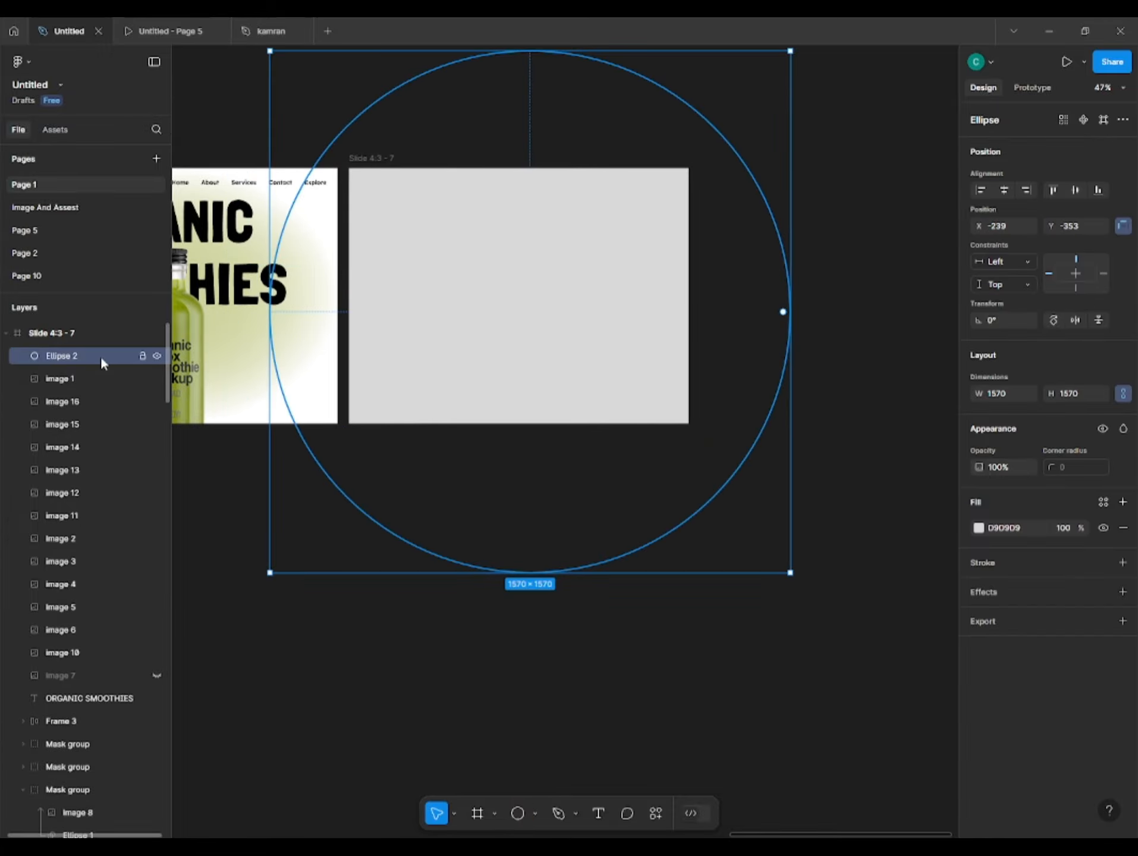
left_click_drag(70, 688, 60, 651)
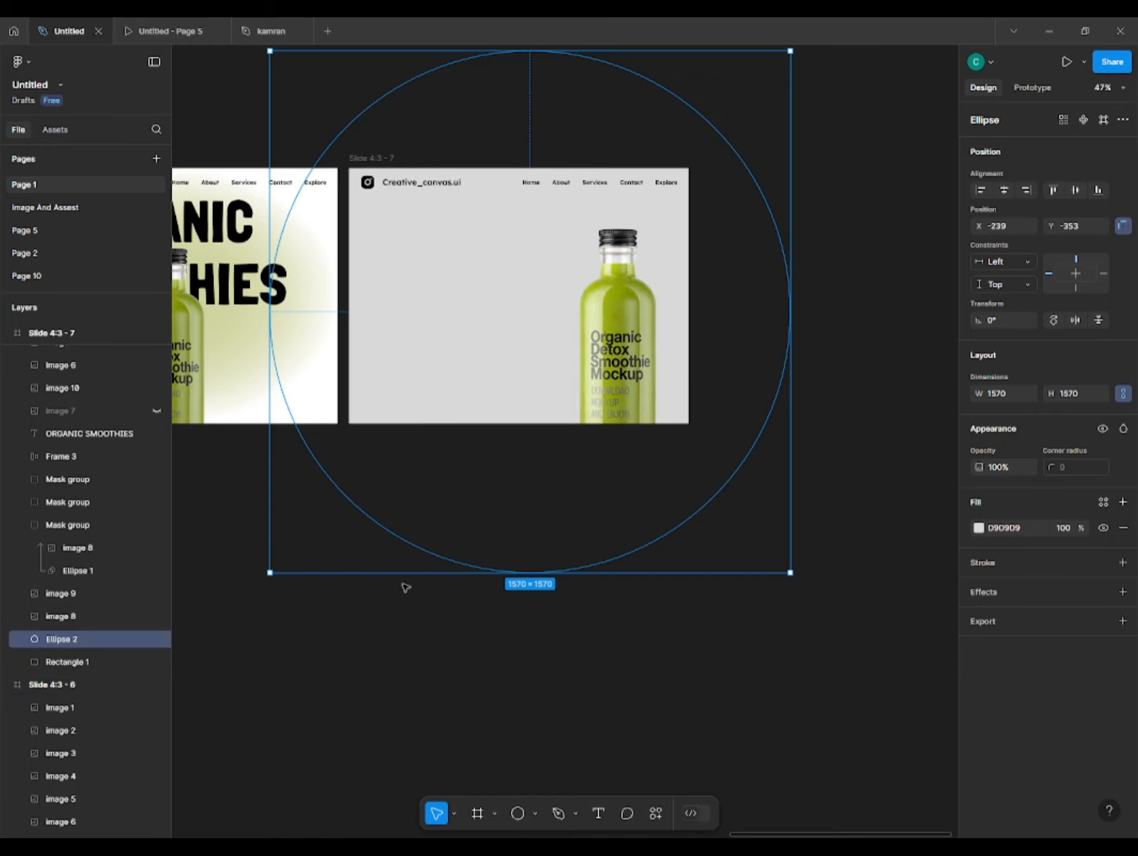
Fill the large background circle with an olive green from the page's colours and adjust its shade
left_click(988, 531)
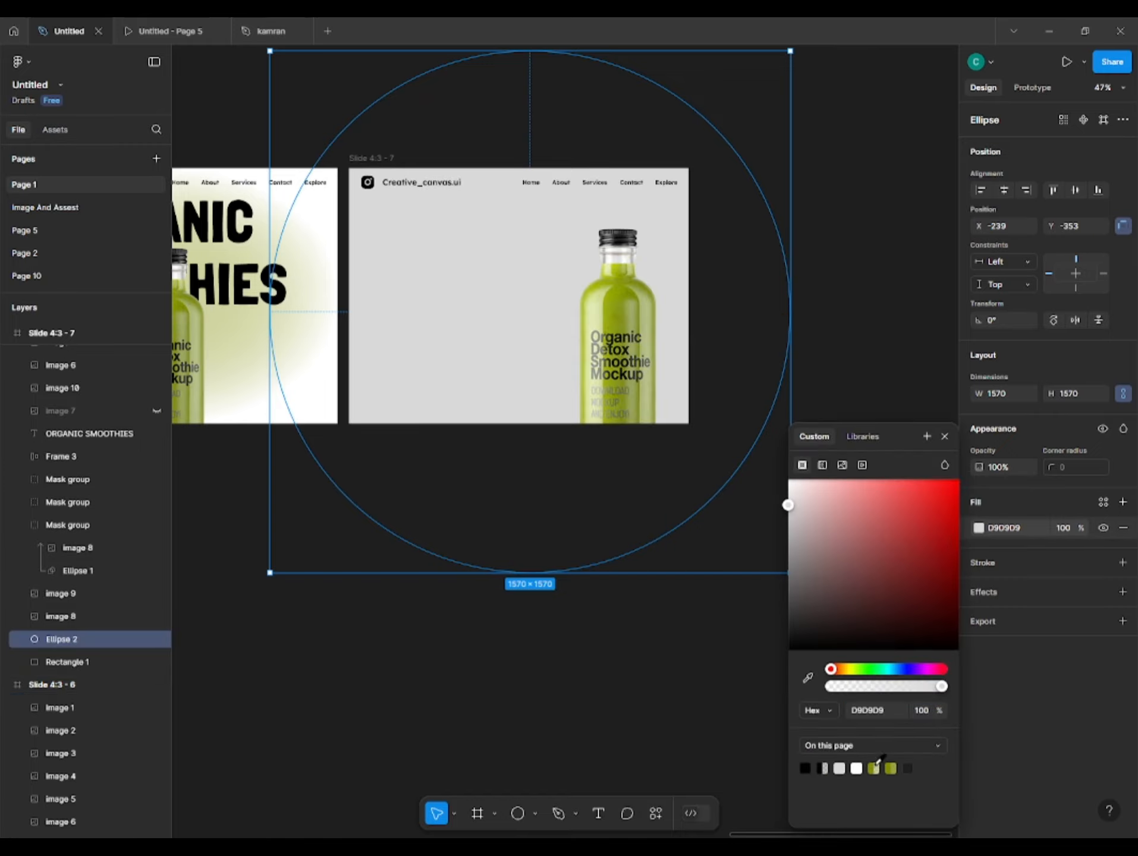
left_click(874, 766)
left_click(890, 766)
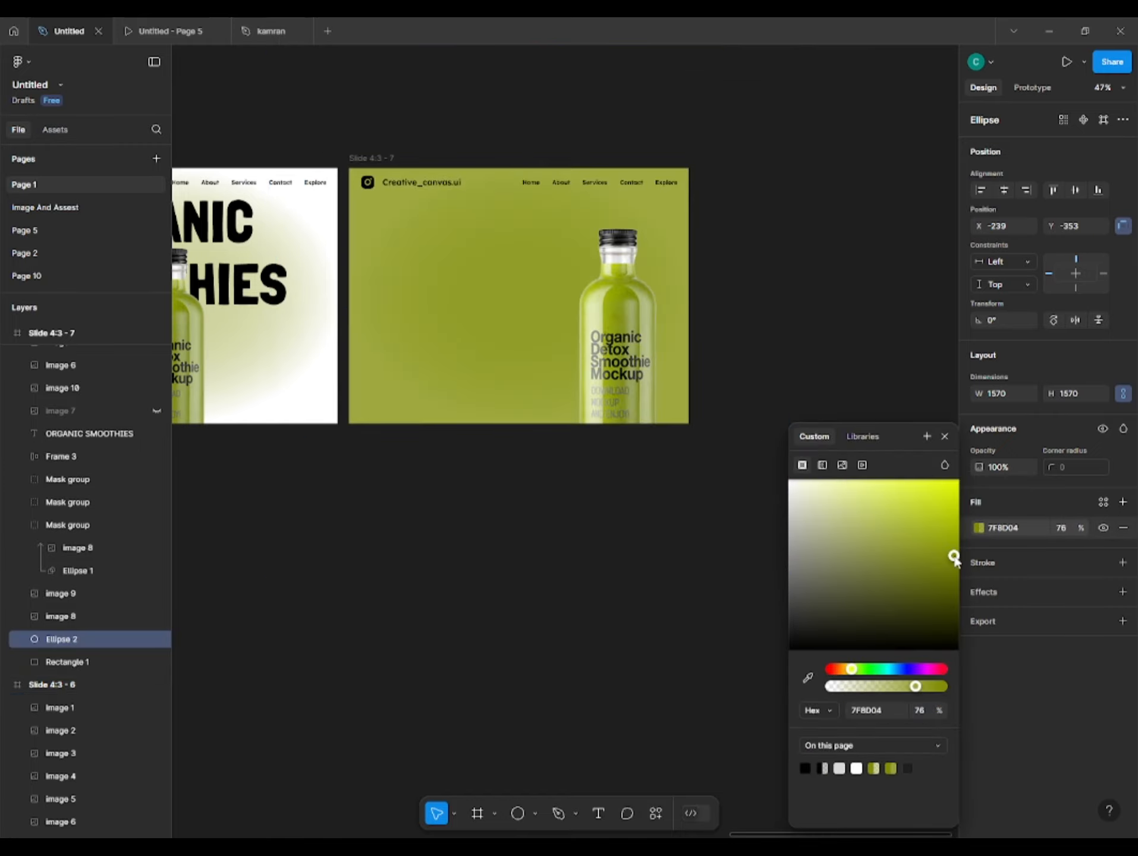
left_click_drag(954, 558, 990, 573)
left_click(481, 683)
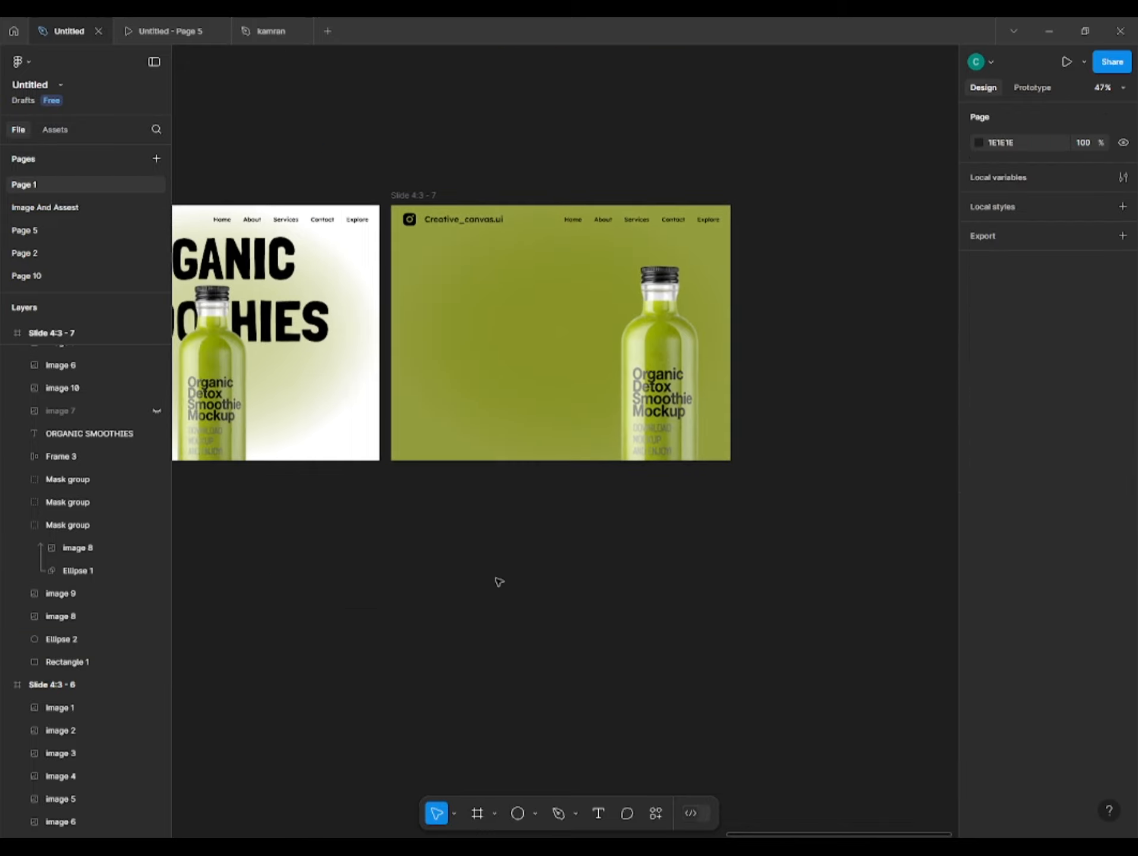
scroll(485, 553, "up", 2)
Copy Frames 5, 6 and 7 with the smoothie names, prices and description from Image And Assest and paste them below Slide 4:3 - 7
left_click_drag(469, 506, 450, 629)
left_click(65, 213)
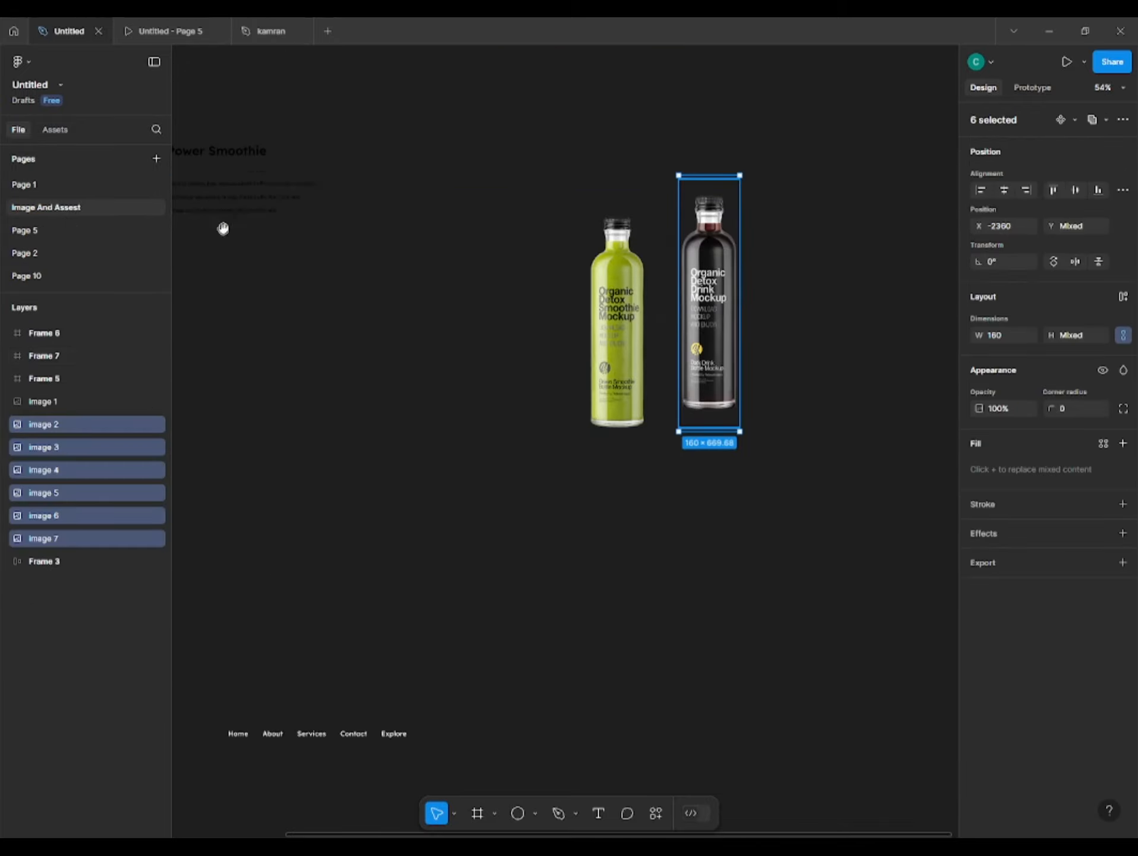
left_click_drag(223, 228, 321, 322)
left_click(290, 245)
left_click(241, 228)
left_click_drag(191, 203, 314, 367)
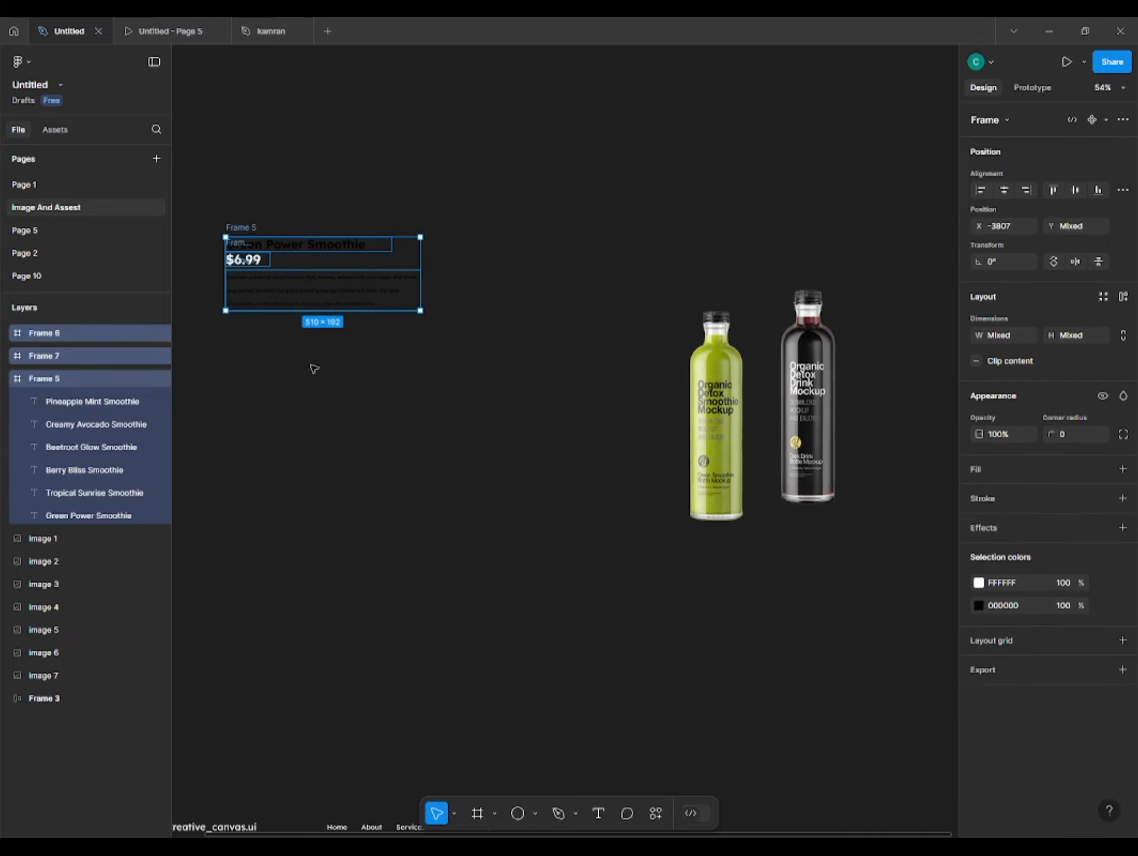
left_click(56, 189)
left_click_drag(404, 557, 326, 379)
key("ctrl+v")
left_click(433, 484)
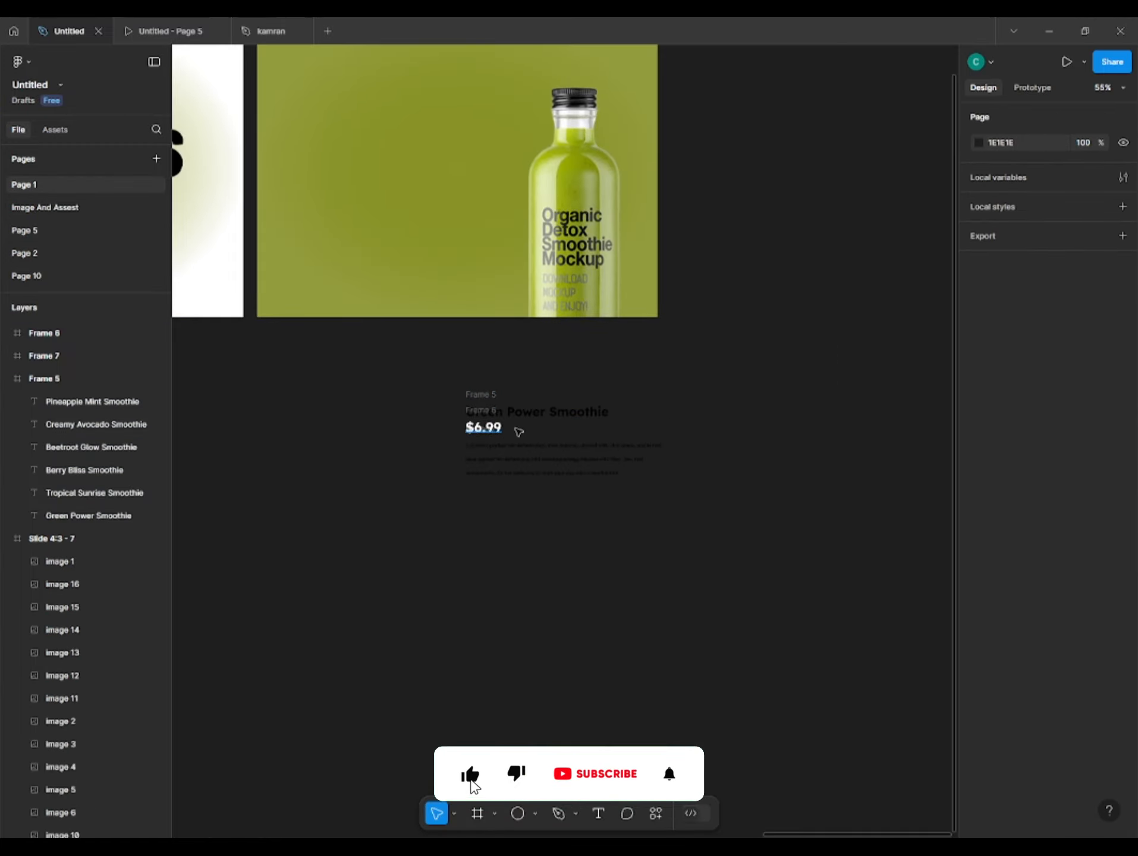
Ungroup the three pasted text frames into separate name, price and description texts
left_click(480, 395)
left_click_drag(431, 393, 548, 493)
key("ctrl+shift+g")
left_click(357, 459)
Move the description paragraph clear of the smoothie names and prices, out to their right
left_click(538, 413)
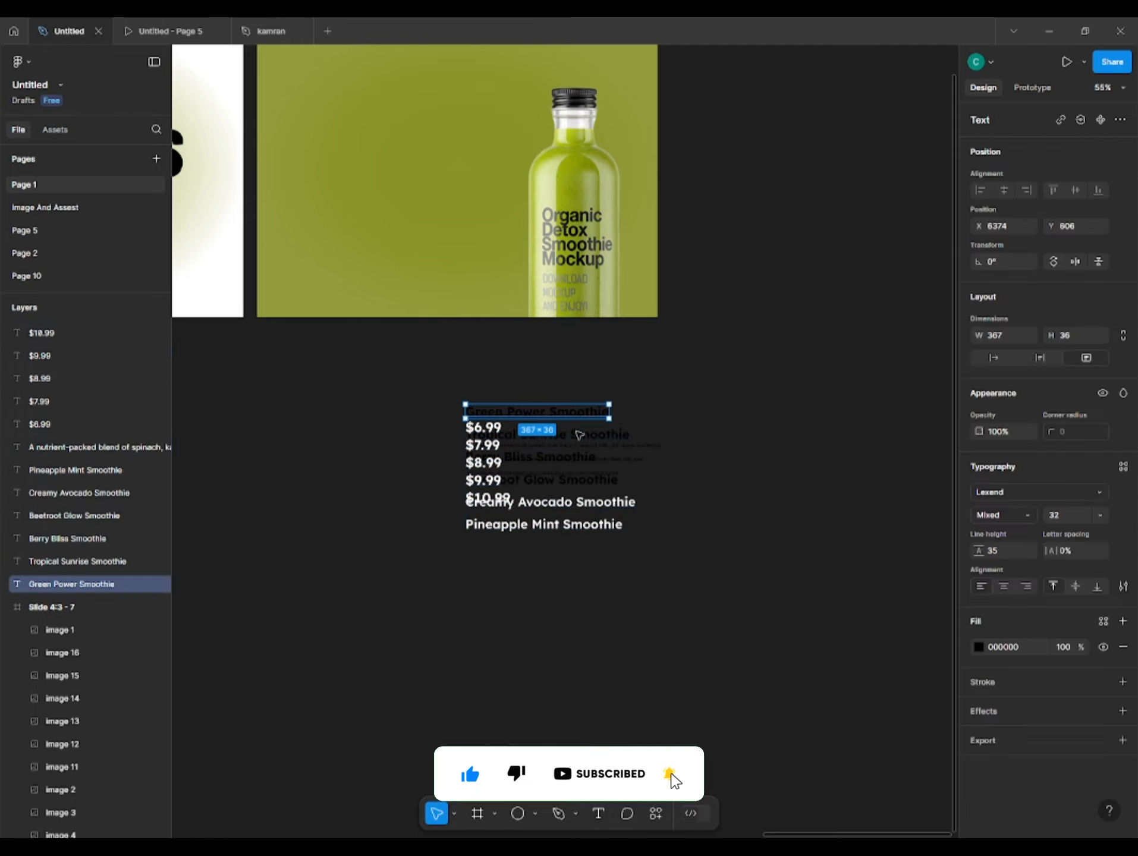
left_click(573, 435, "shift")
left_click(690, 461)
left_click_drag(653, 453, 860, 421)
left_click(492, 431)
left_click(426, 406)
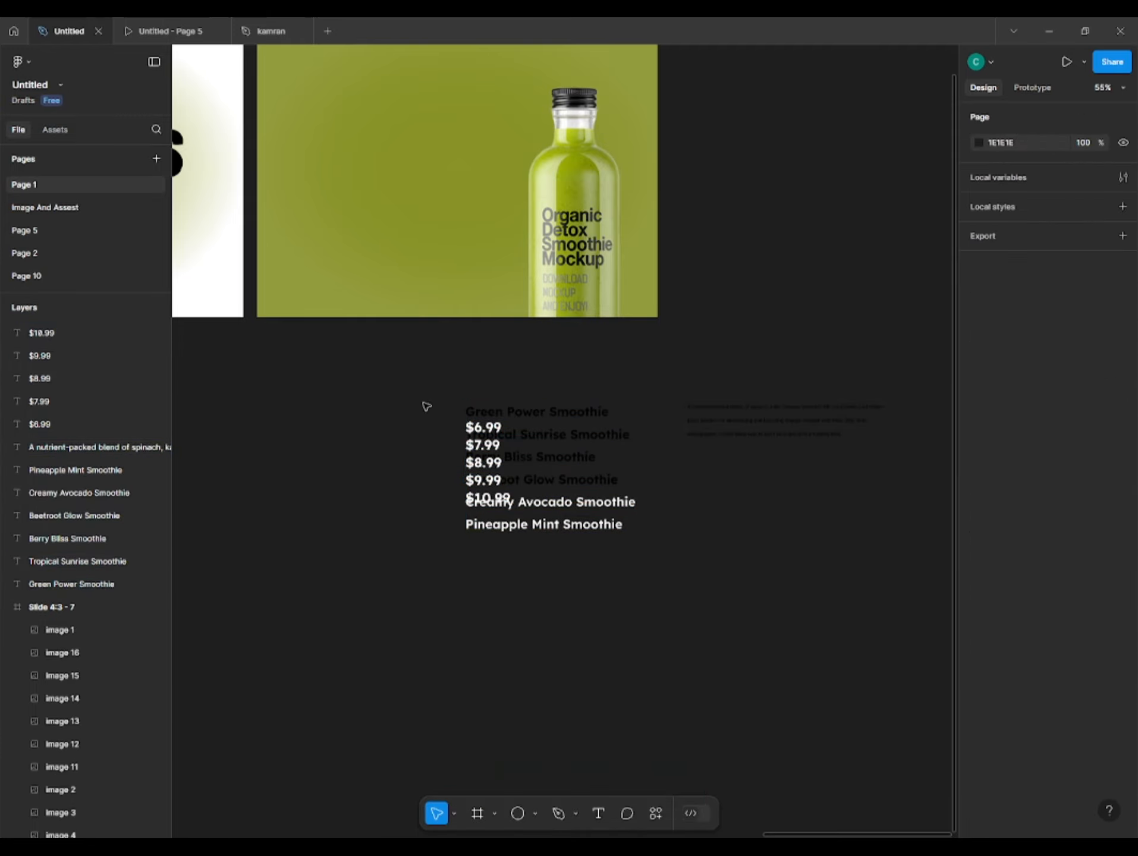
Move the six smoothie names together to the left of the price list, at X 5763
left_click(569, 526)
left_click(580, 502, "shift")
left_click(588, 480, "shift")
left_click(588, 457, "shift")
left_click(587, 434, "shift")
left_click(585, 412, "shift")
left_click_drag(577, 443, 333, 429)
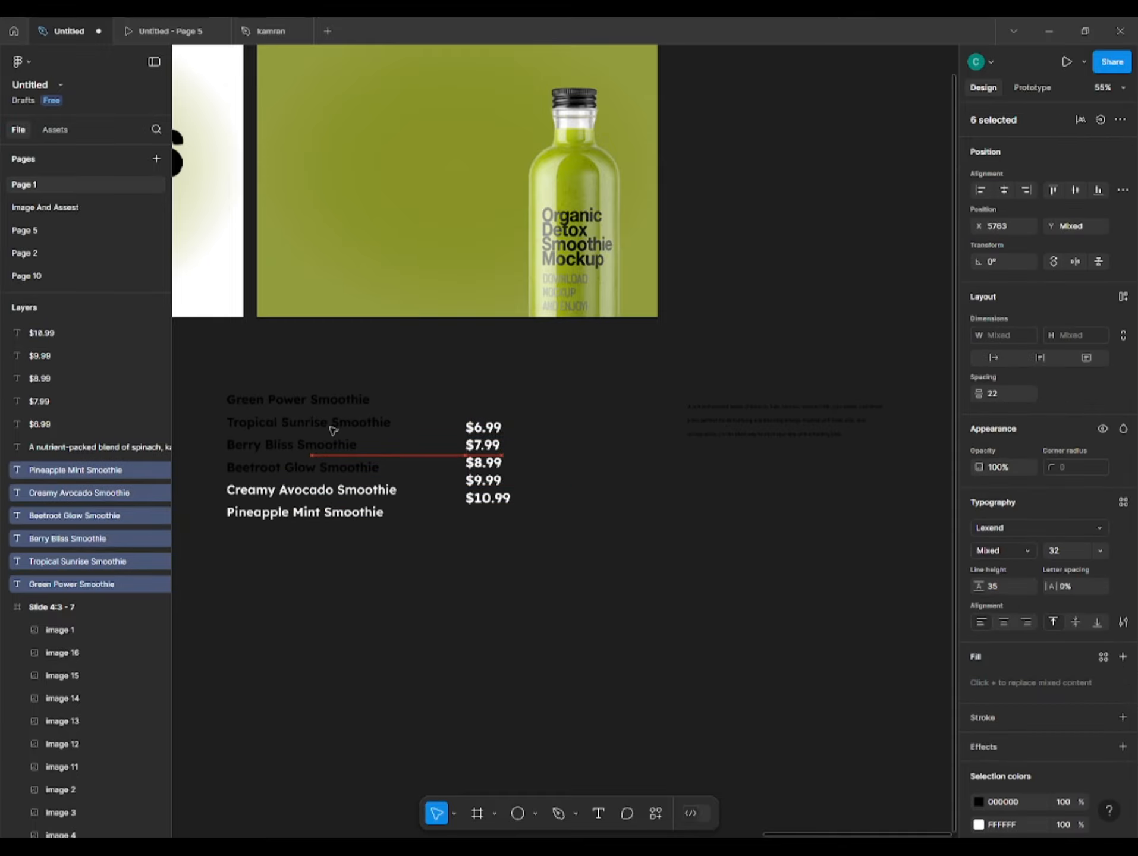
scroll(399, 498, "up", 5)
scroll(467, 493, "down", 5)
left_click(349, 509)
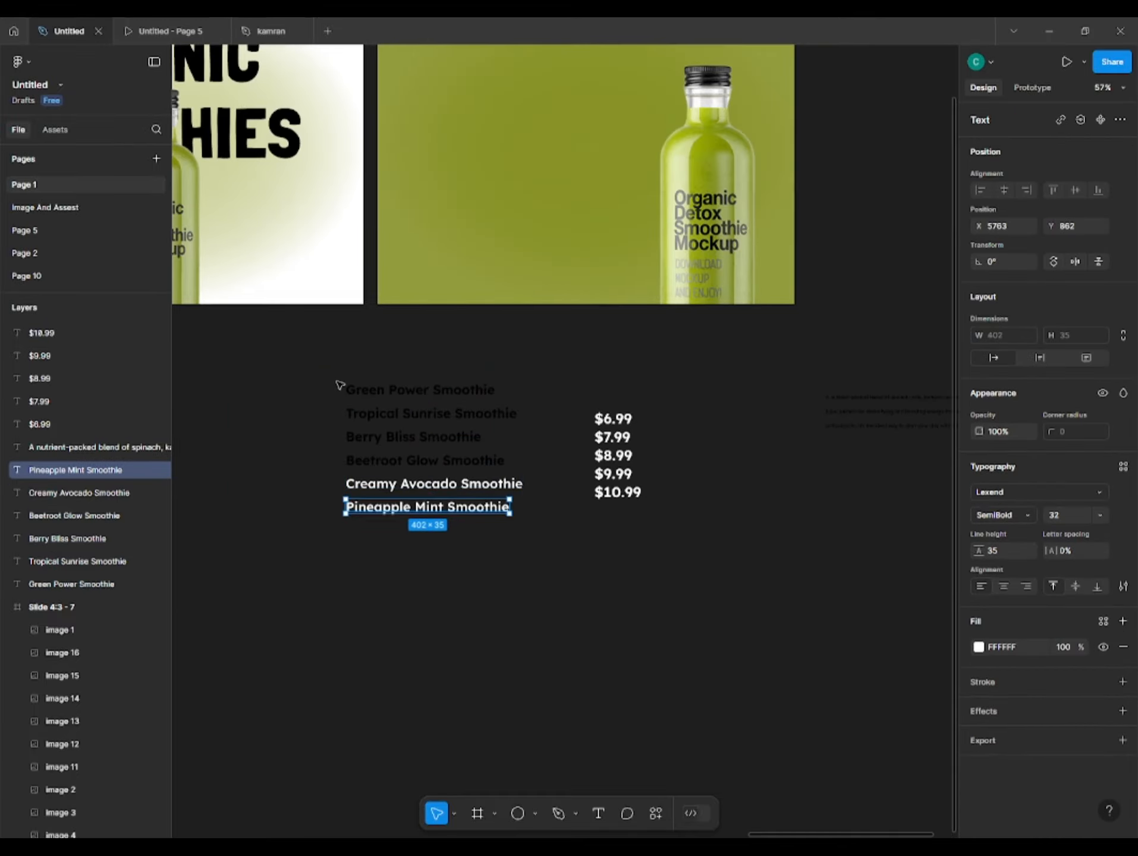
left_click_drag(330, 377, 526, 551)
scroll(542, 633, "up", 2)
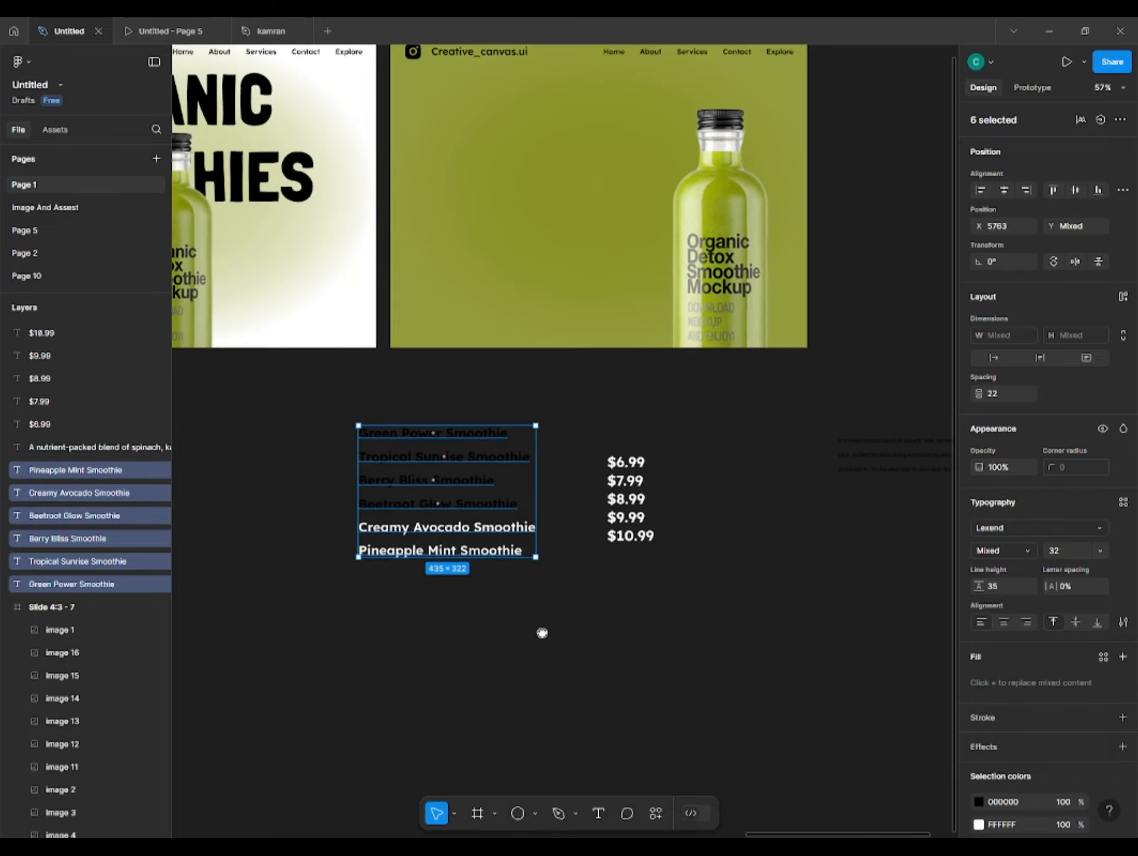
left_click_drag(542, 632, 536, 639)
left_click(535, 633)
left_click(437, 440)
left_click_drag(310, 465, 355, 441)
scroll(355, 440, "up", 3)
left_click_drag(373, 385, 698, 621)
left_click(729, 542)
scroll(702, 535, "down", 3)
scroll(551, 429, "up", 3)
Hide the large green bottle on Slide 4:3 - 7 and restore the six smaller bottles to 100% opacity
left_click(634, 381)
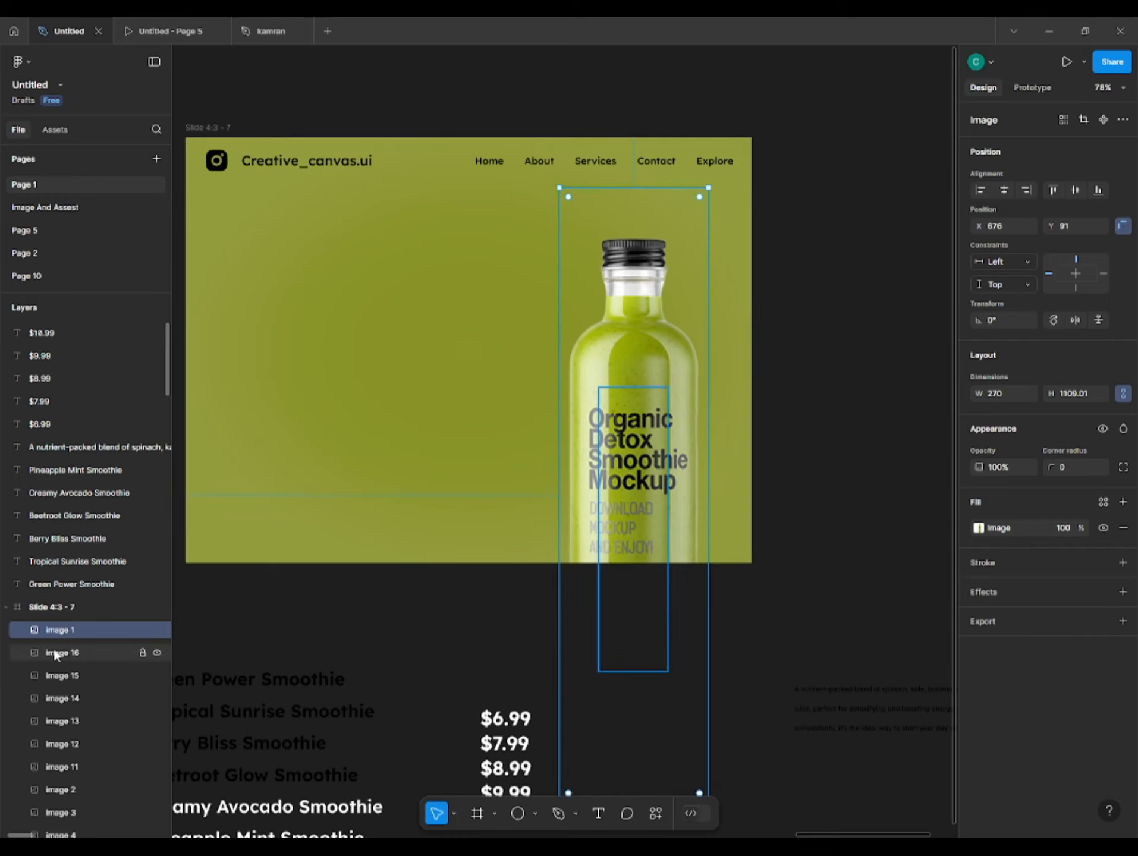
scroll(55, 654, "down", 3)
left_click(157, 487)
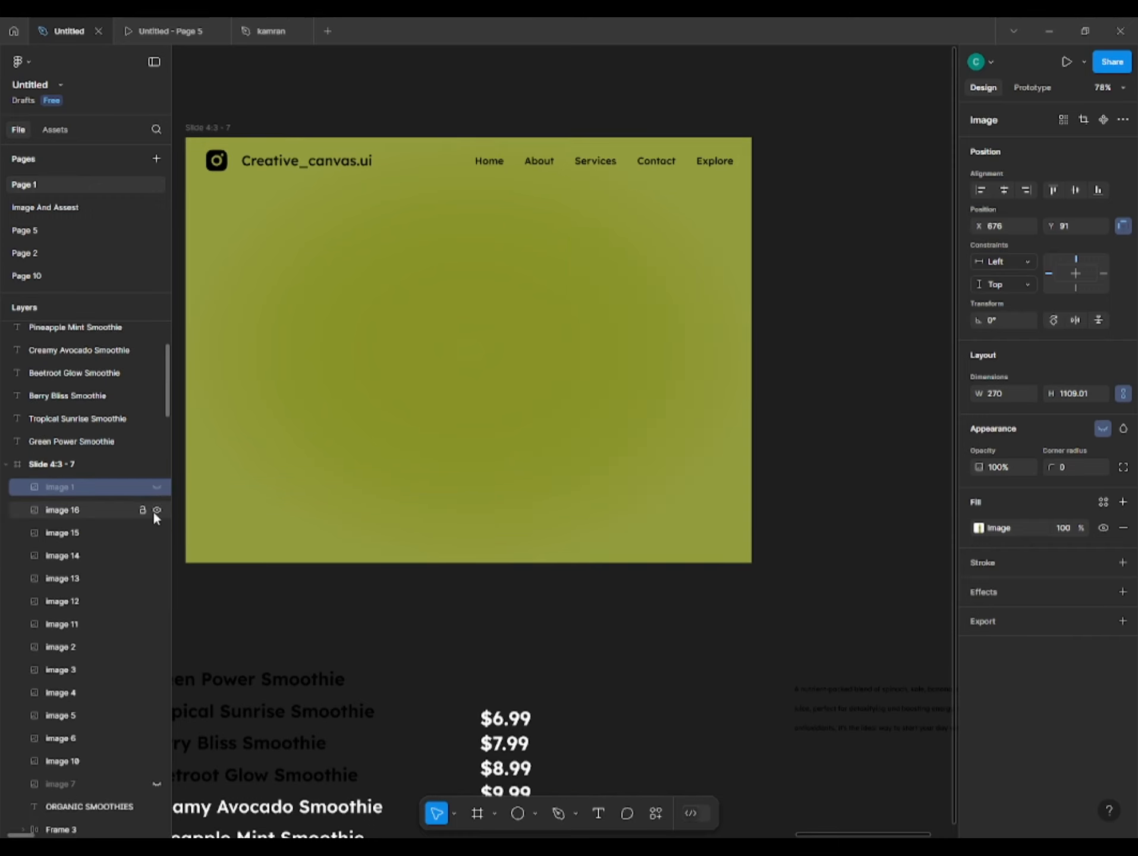
left_click(57, 511)
left_click(74, 624, "shift")
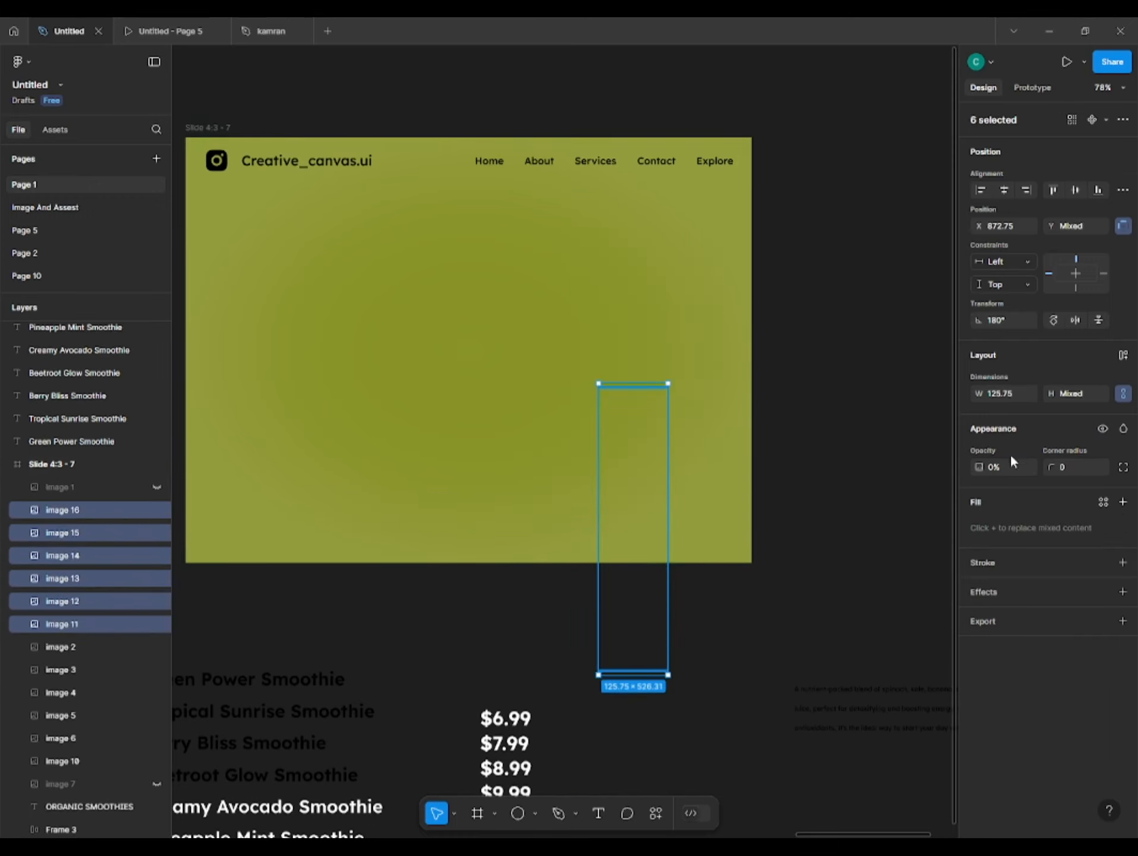
left_click(368, 635)
Rename the Pineapple Mint Smoothie text to Black Mint Smoothie
scroll(375, 639, "down", 3)
scroll(375, 639, "left", 3)
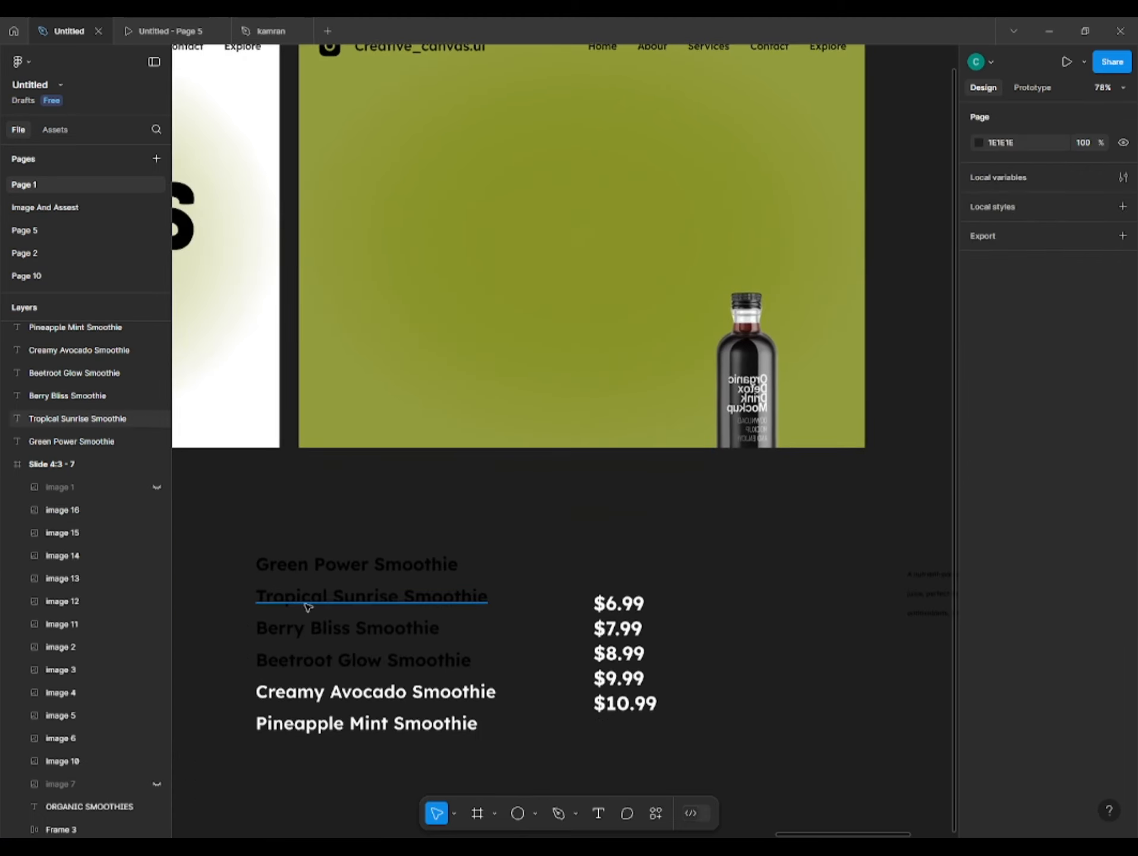
double_click(325, 599)
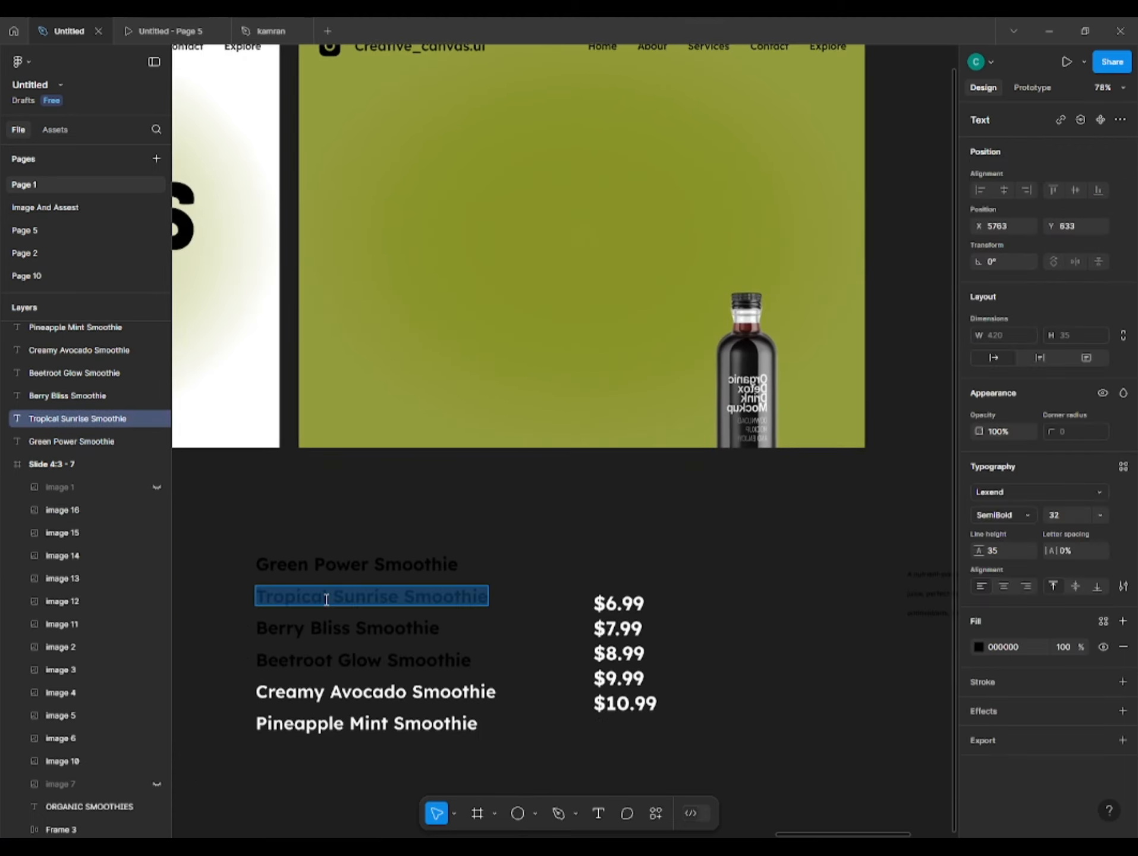
left_click(333, 567)
scroll(322, 655, "down", 1)
double_click(346, 723)
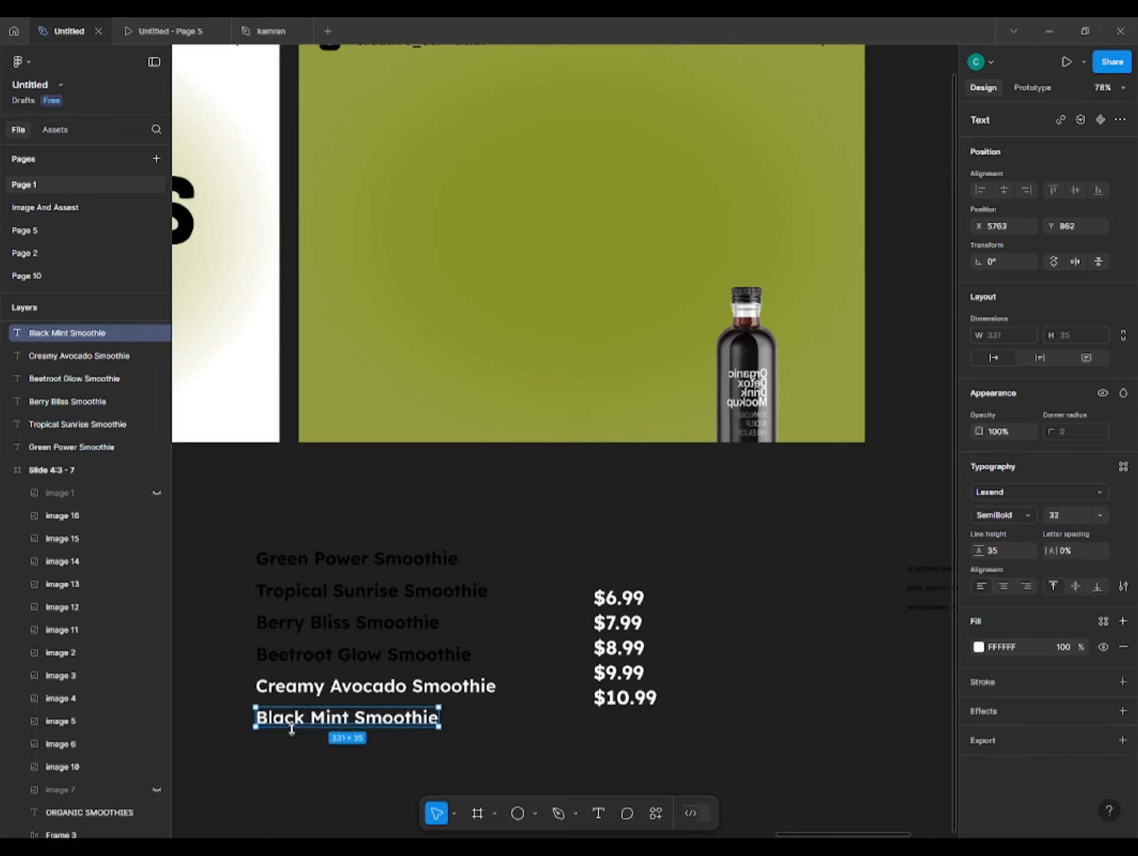
Reorder the six smoothie names so Black Mint Smoothie comes second, and shift the list to X 5778
left_click(350, 561, "shift")
left_click(336, 592, "shift")
left_click(325, 622, "shift")
left_click(351, 655, "shift")
left_click(365, 687, "shift")
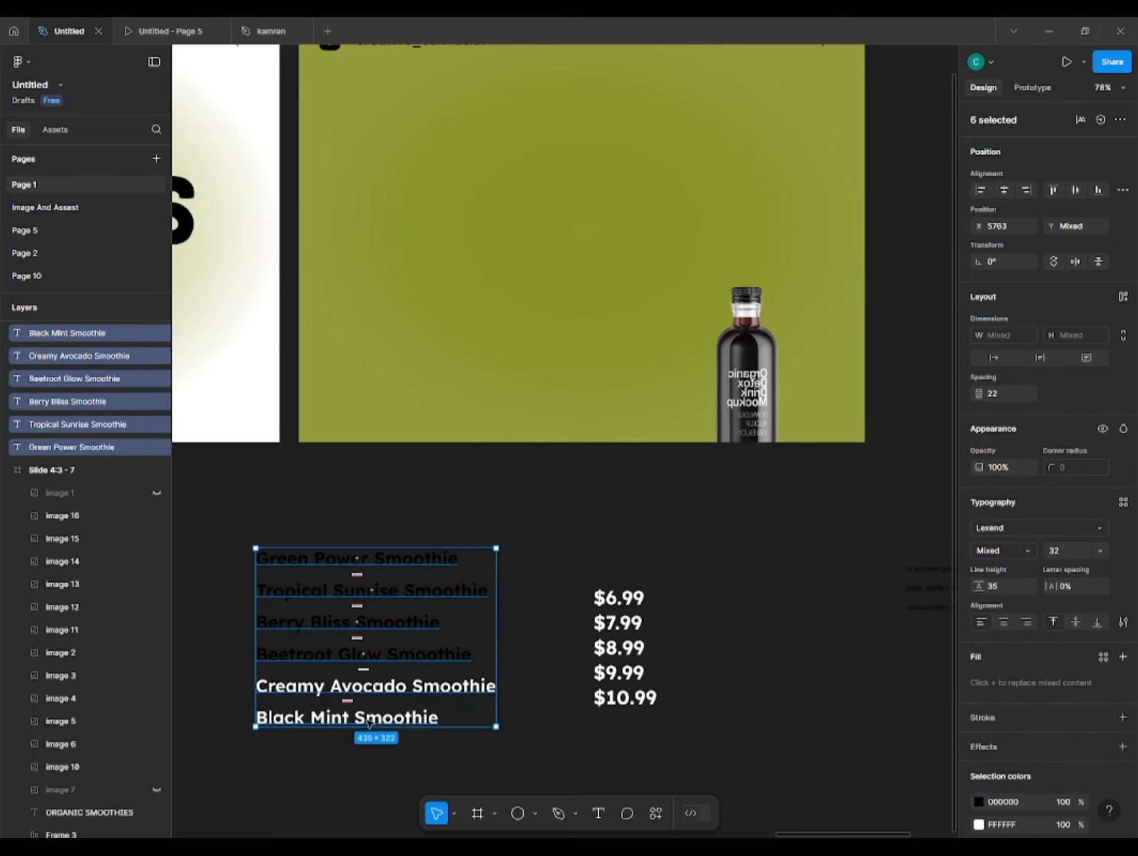
left_click_drag(350, 723, 397, 361)
scroll(347, 666, "up", 3)
scroll(396, 361, "down", 3)
left_click(292, 604)
scroll(309, 594, "up", 3)
Hide the black bottle's layer and move Beetroot Glow Smoothie to third place in the names list to match the amber bottle
left_click(745, 416)
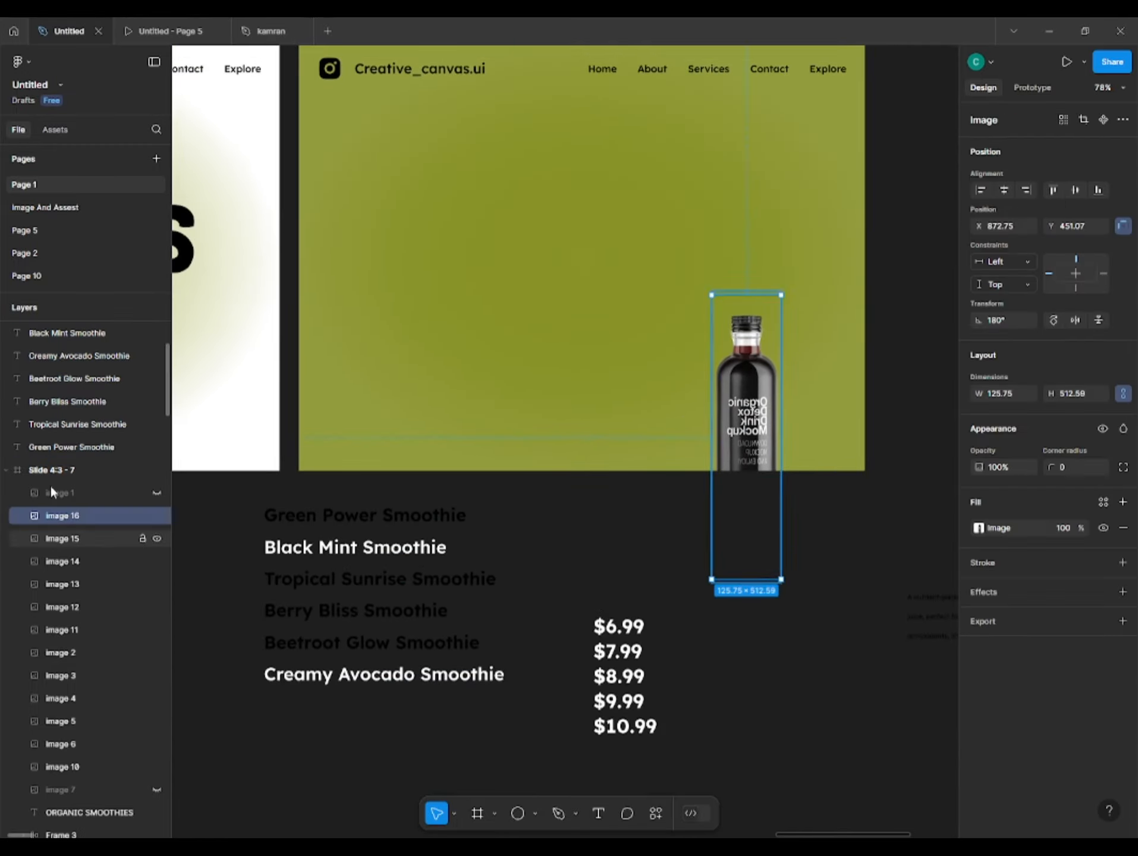
left_click(157, 516)
left_click(746, 410)
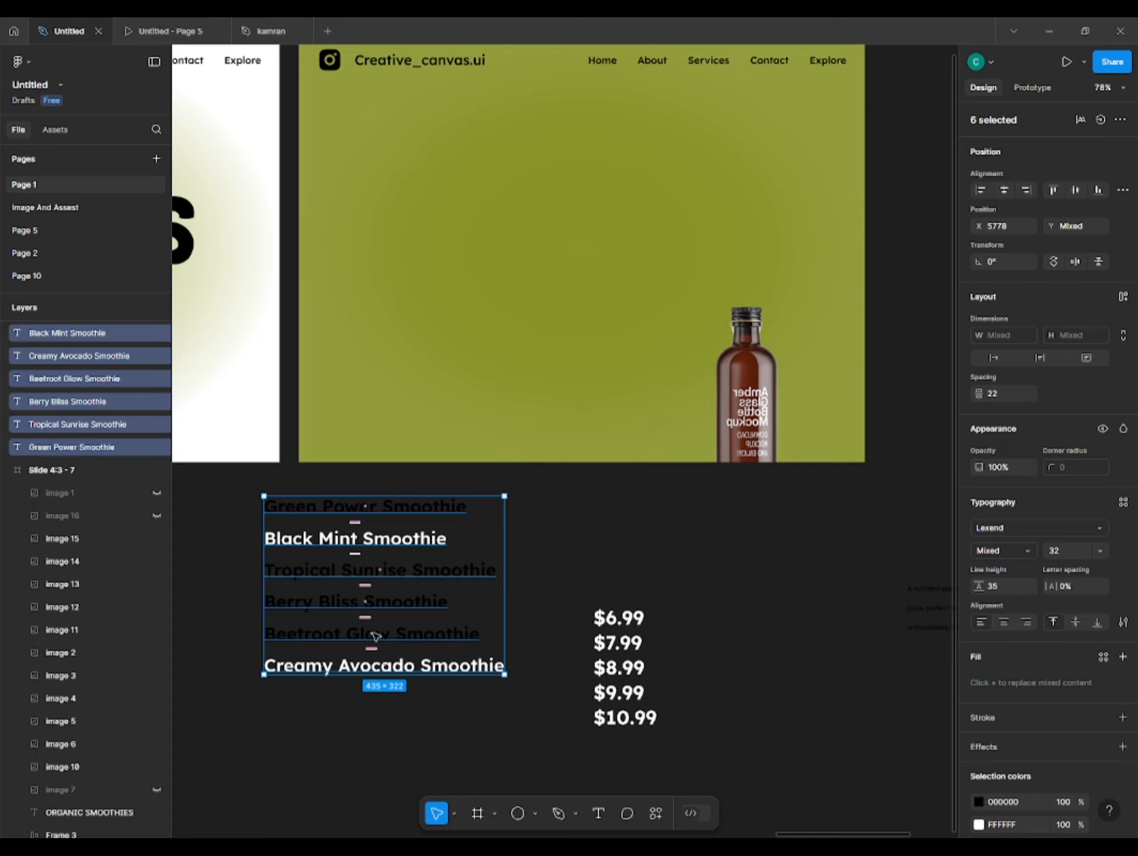
scroll(376, 631, "up", 3)
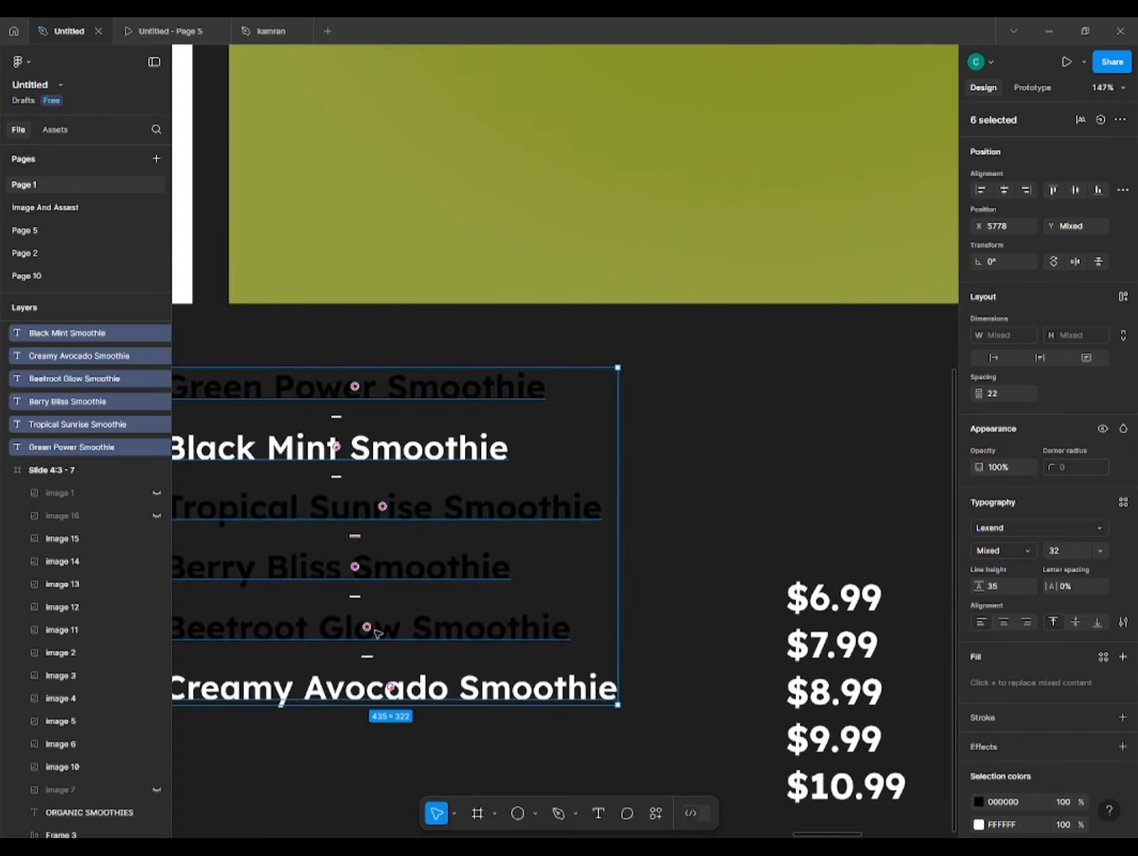
left_click_drag(376, 632, 384, 499)
scroll(363, 546, "down", 3)
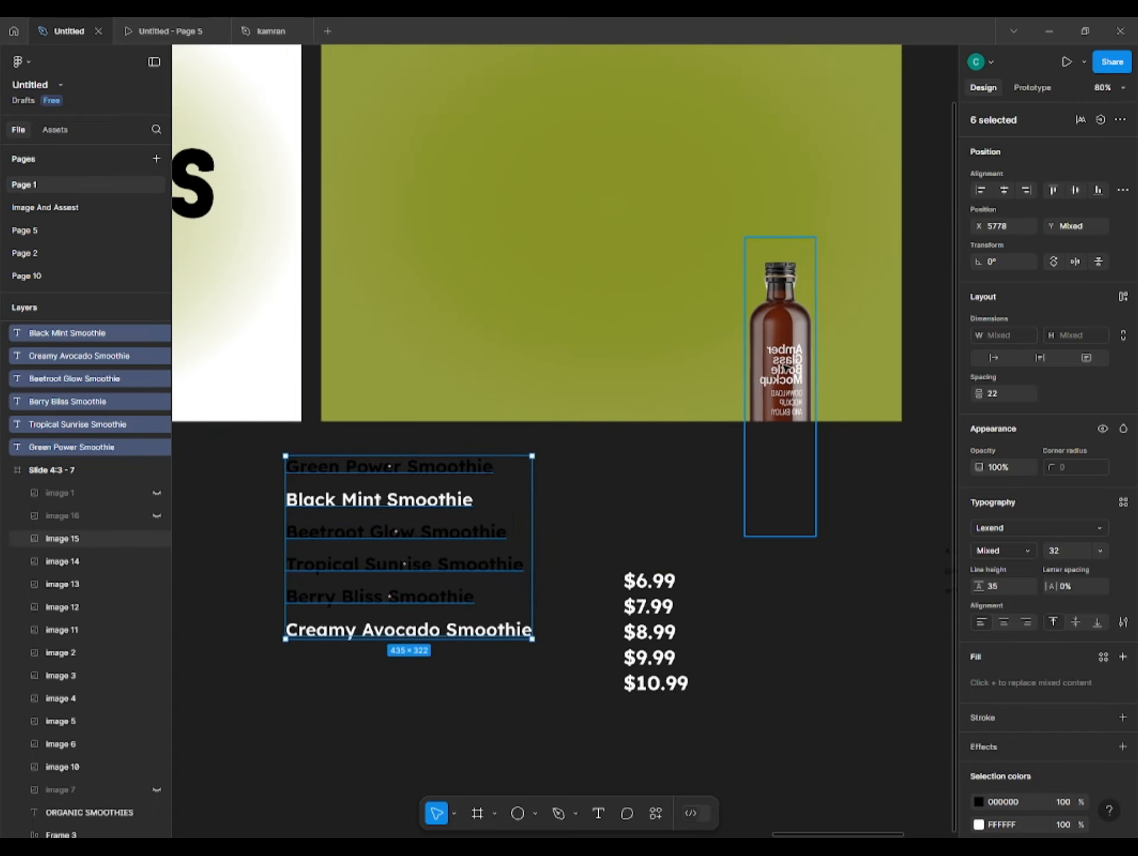
key("ctrl+z")
Hide the amber bottle's layer and toggle the yellow bottle's visibility off and on to check which bottle lies beneath
left_click(780, 370)
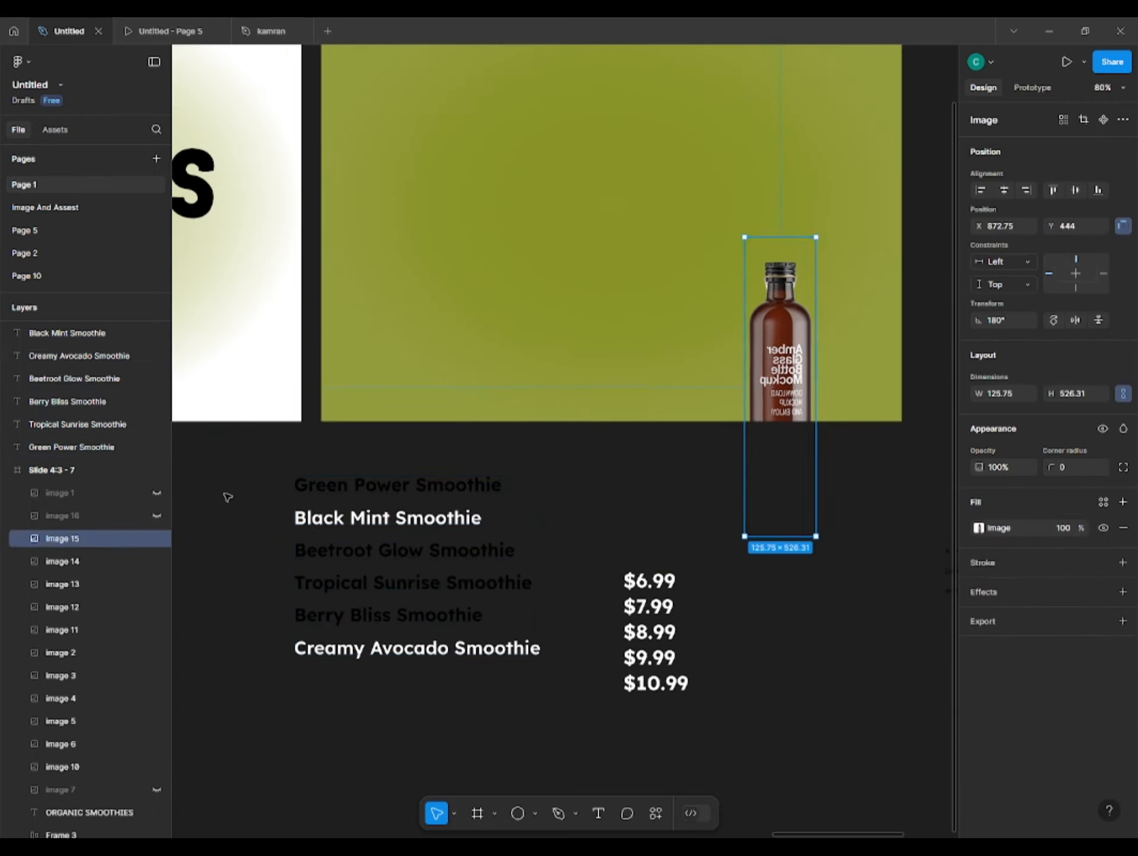
left_click(156, 538)
left_click(163, 560)
left_click(158, 562)
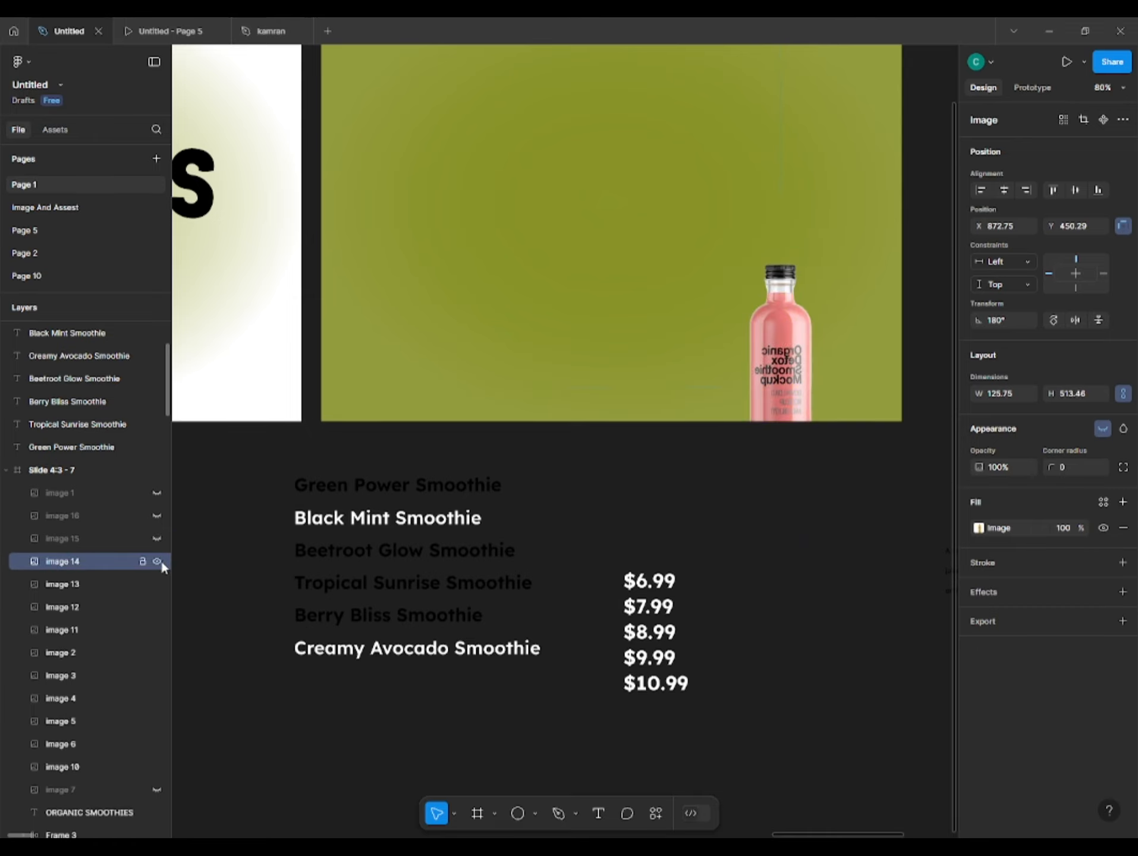
left_click(161, 560)
left_click(374, 631)
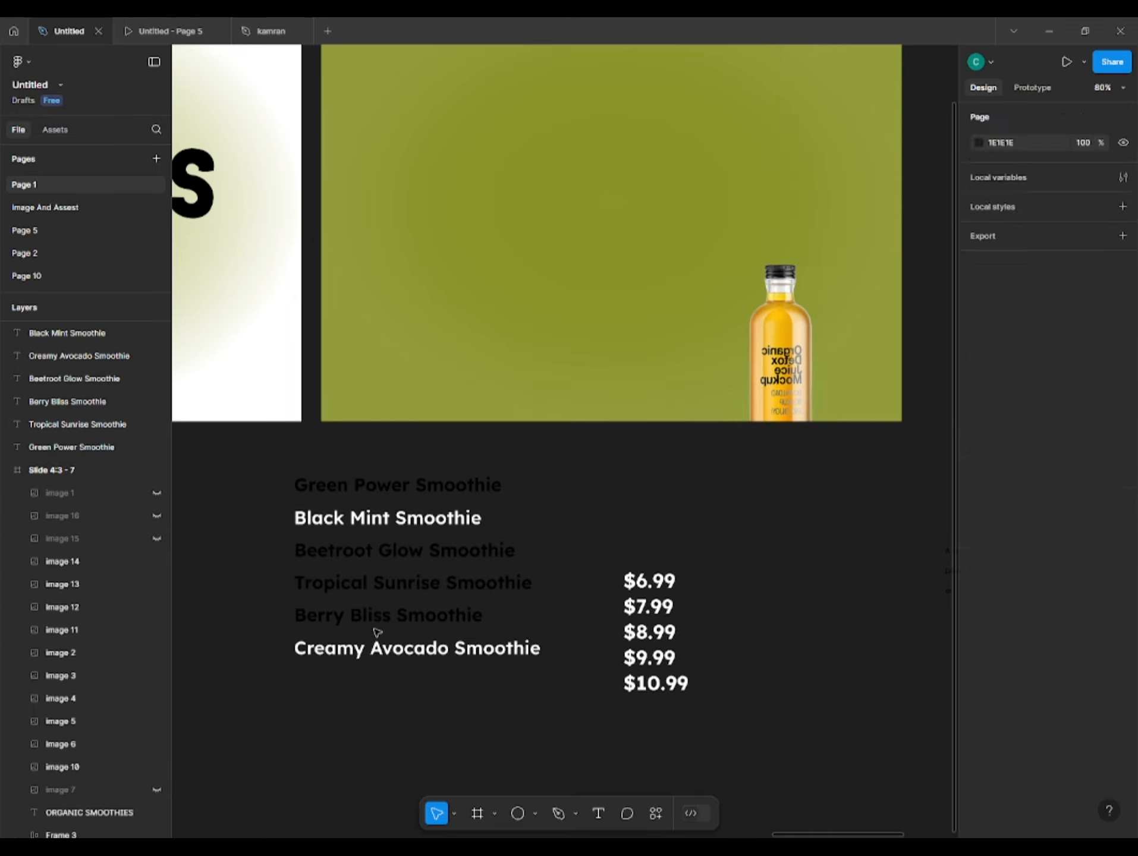
Hide the yellow bottle's layer, image 14, and move Creamy Avocado Smoothie up to fifth place in the names list
left_click_drag(260, 675, 410, 479)
scroll(415, 583, "up", 3)
mouse_move(412, 585)
left_mouse_down()
mouse_move(424, 540)
mouse_move(404, 587)
left_mouse_up()
scroll(403, 586, "down", 2)
left_click(156, 561)
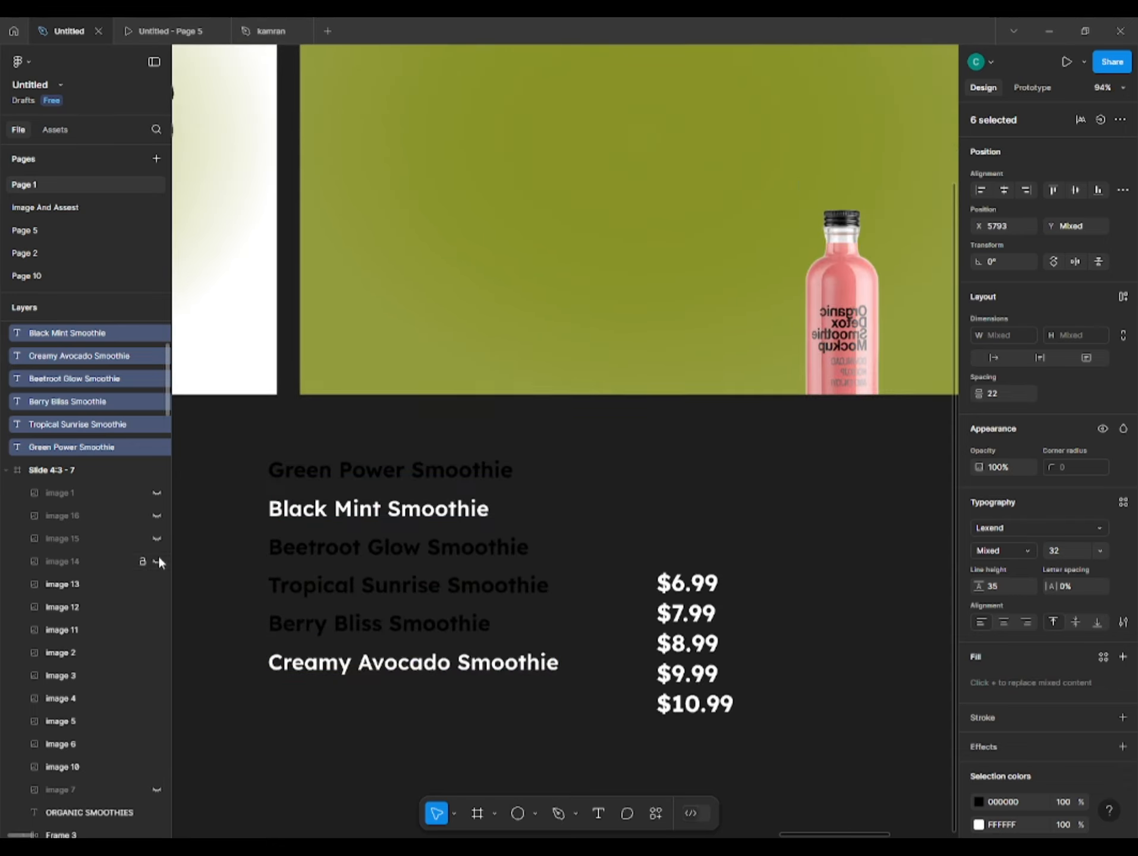
left_click(300, 666)
left_click_drag(246, 461, 354, 713)
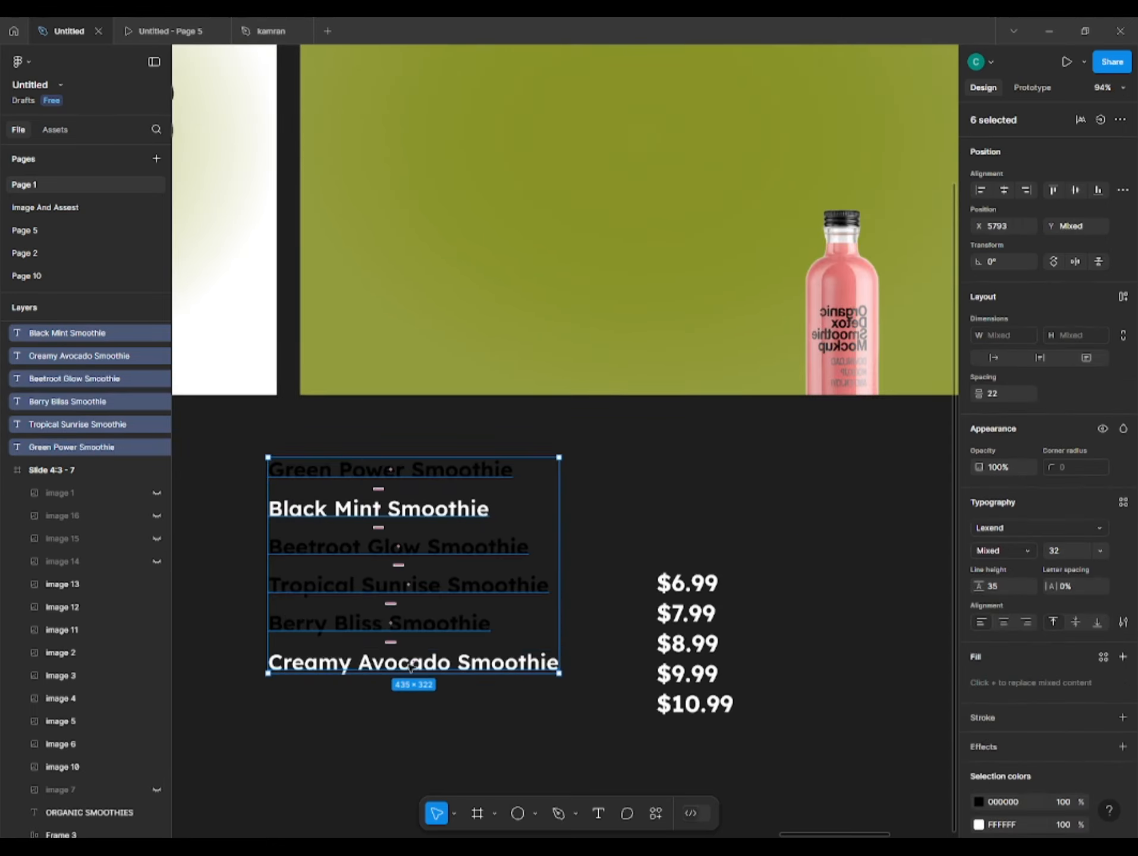
scroll(393, 672, "up", 4)
scroll(417, 601, "down", 4)
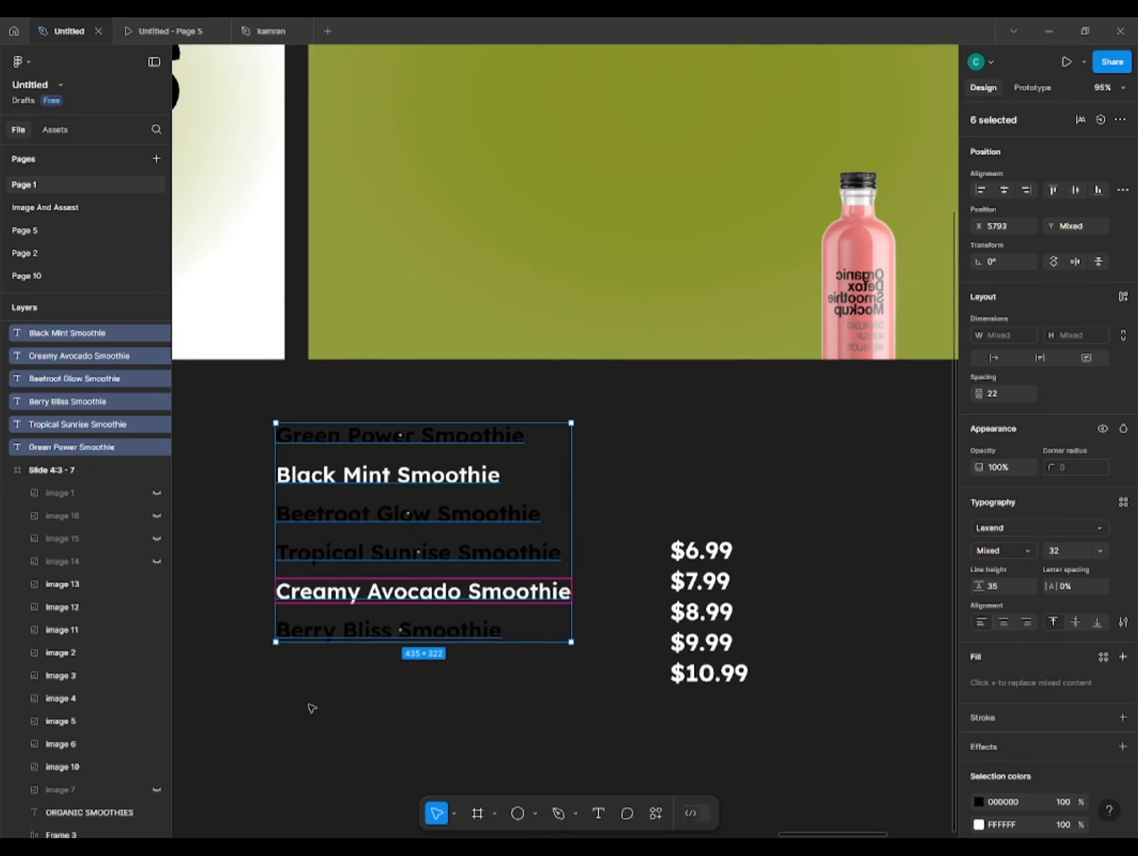
left_click(310, 709)
Hide the pink bottle's layer, image 13, and place a copy of the Green Power Smoothie text below the names list
left_click(157, 584)
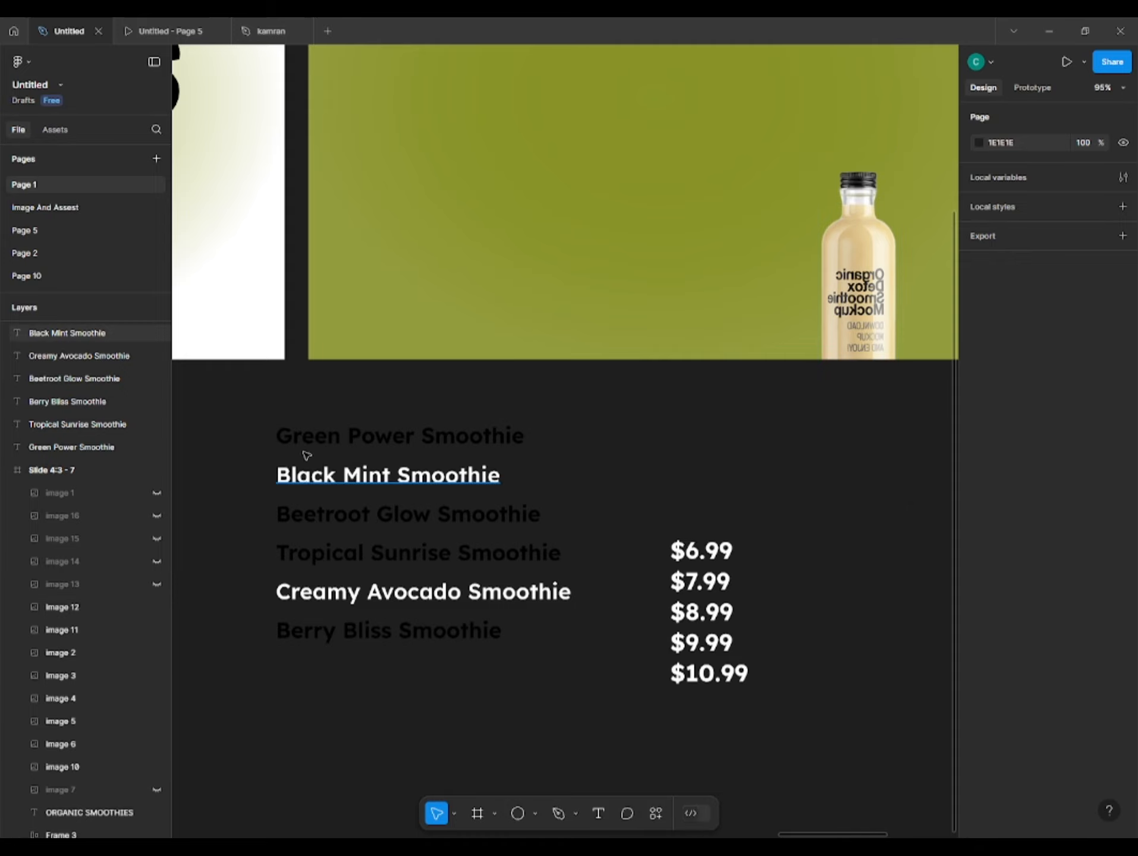
left_click_drag(306, 439, 315, 657, "alt")
left_click(238, 513)
scroll(237, 511, "down", 2)
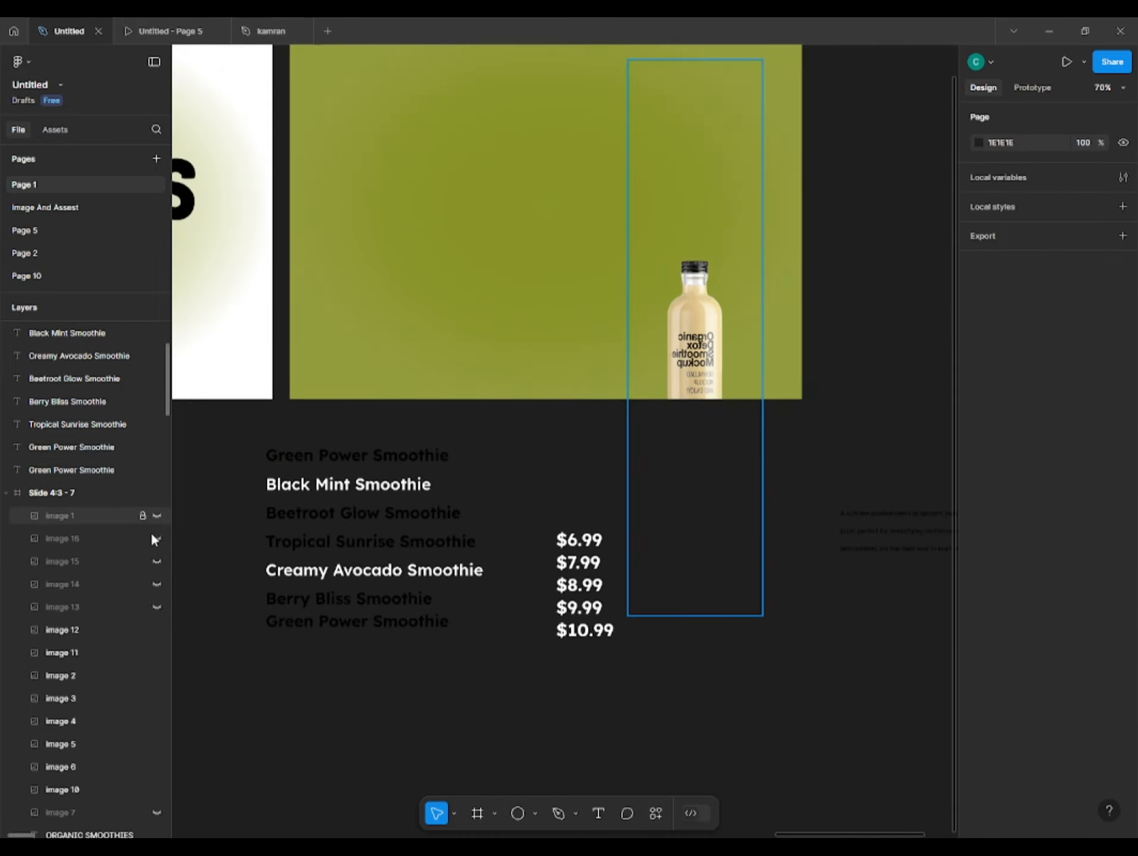
Make the hidden small bottle layers, image 13 to image 16, visible again, toggling the large green bottle's layer on and off
left_click(156, 517)
left_click(156, 584)
left_click(156, 606)
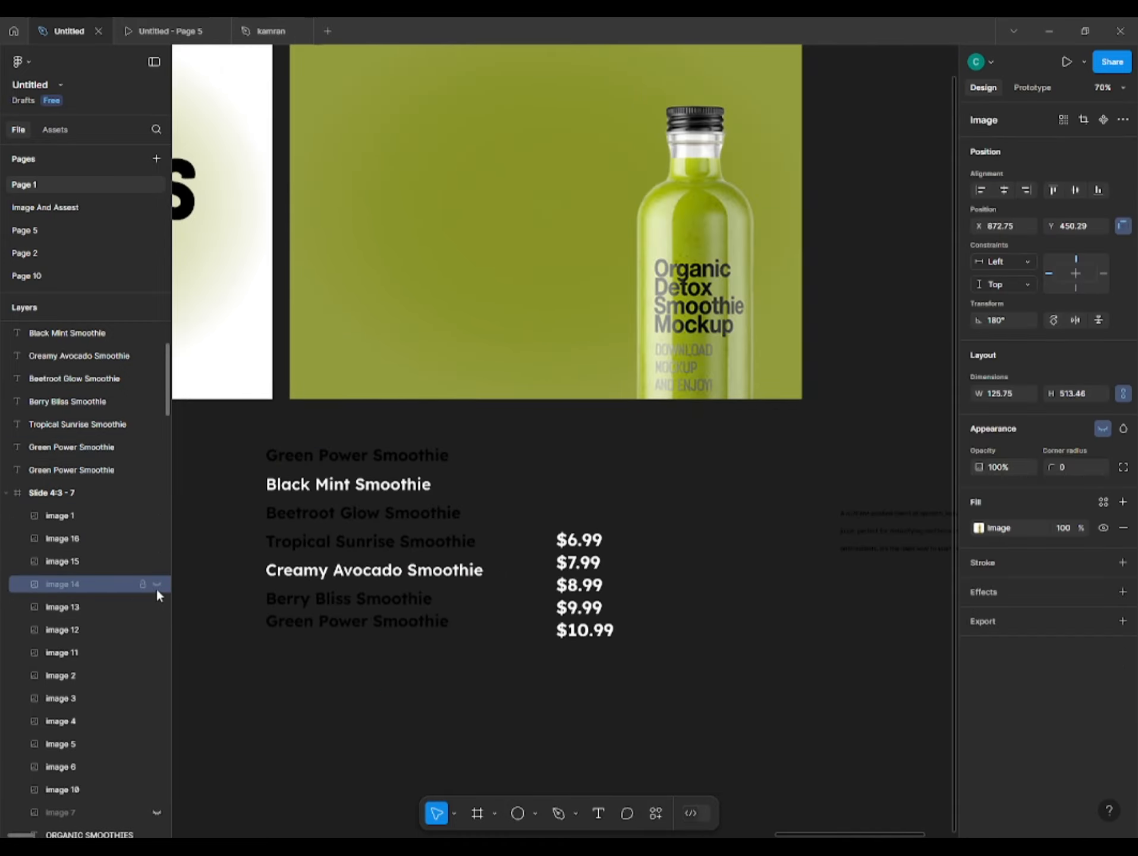
left_click(156, 517)
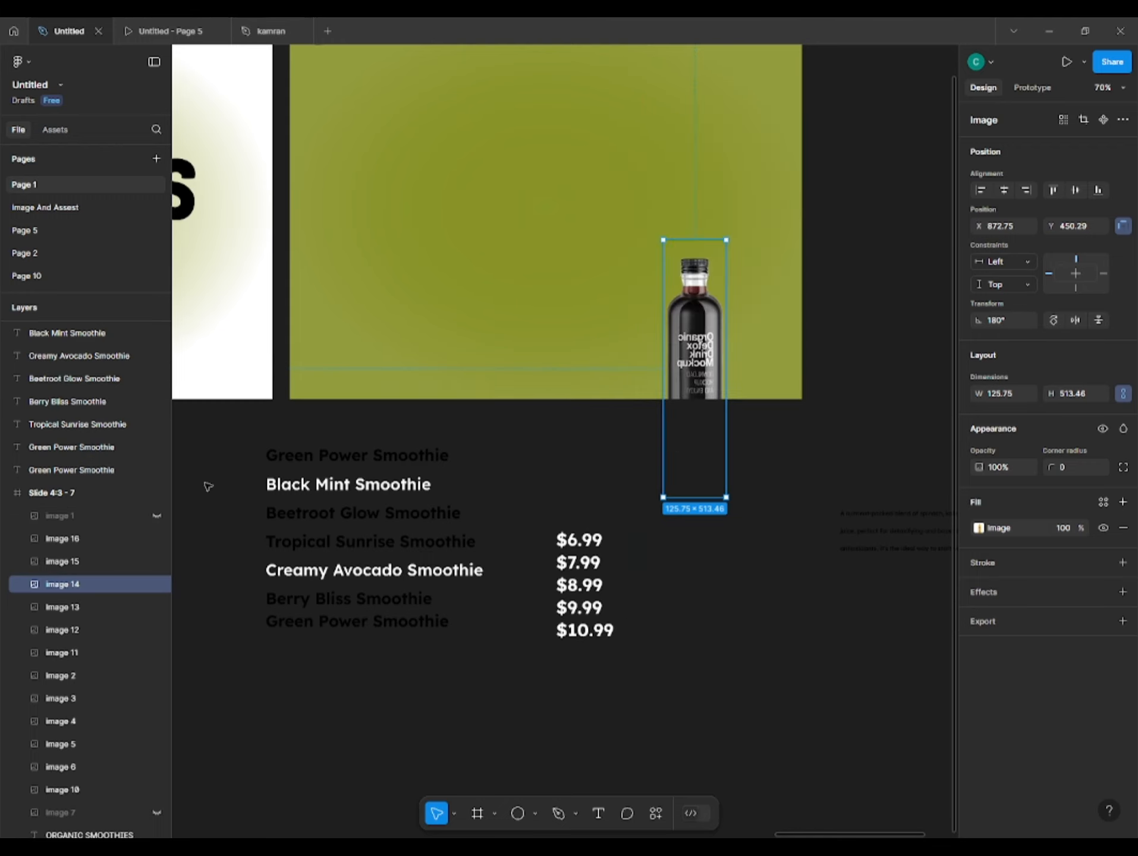
Set the opacity of the small bottle layers image 12 to image 16 to 0%
left_click(208, 485)
left_click_drag(237, 470, 194, 515)
left_click(652, 330)
left_click(82, 657, "shift")
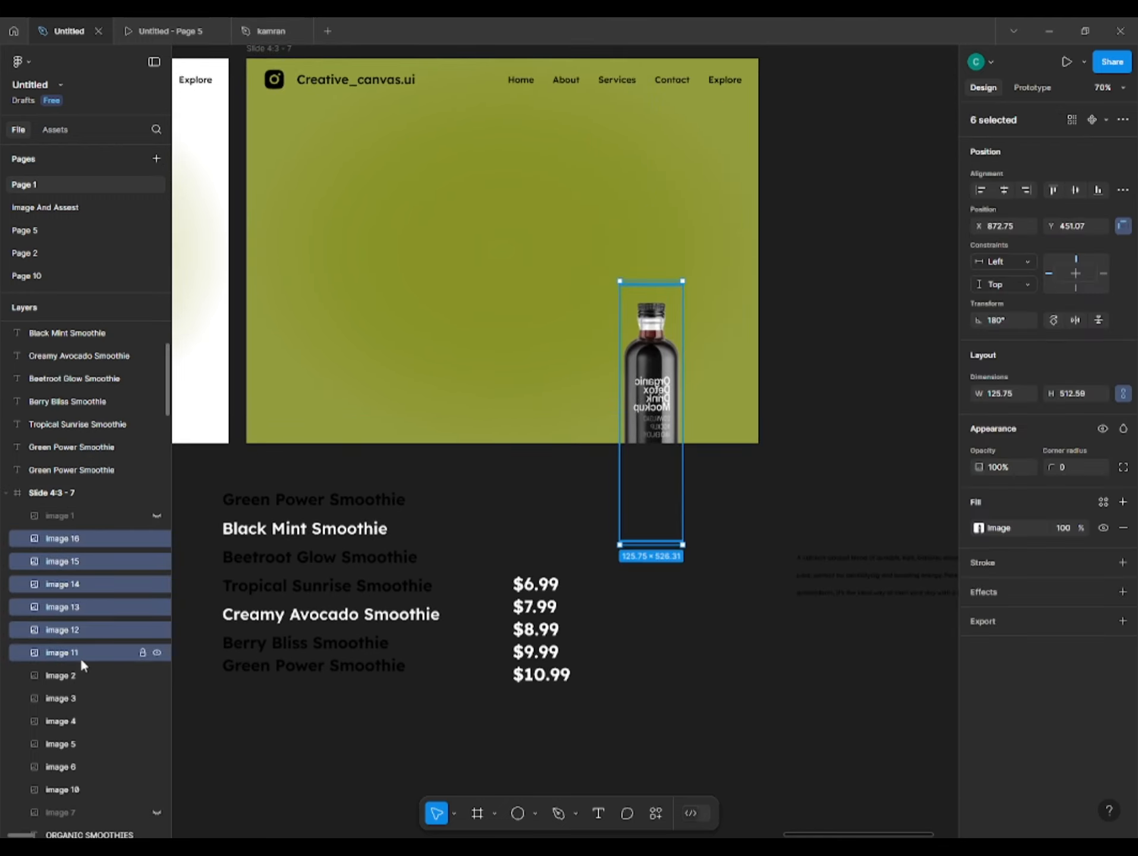
scroll(663, 329, "up", 6)
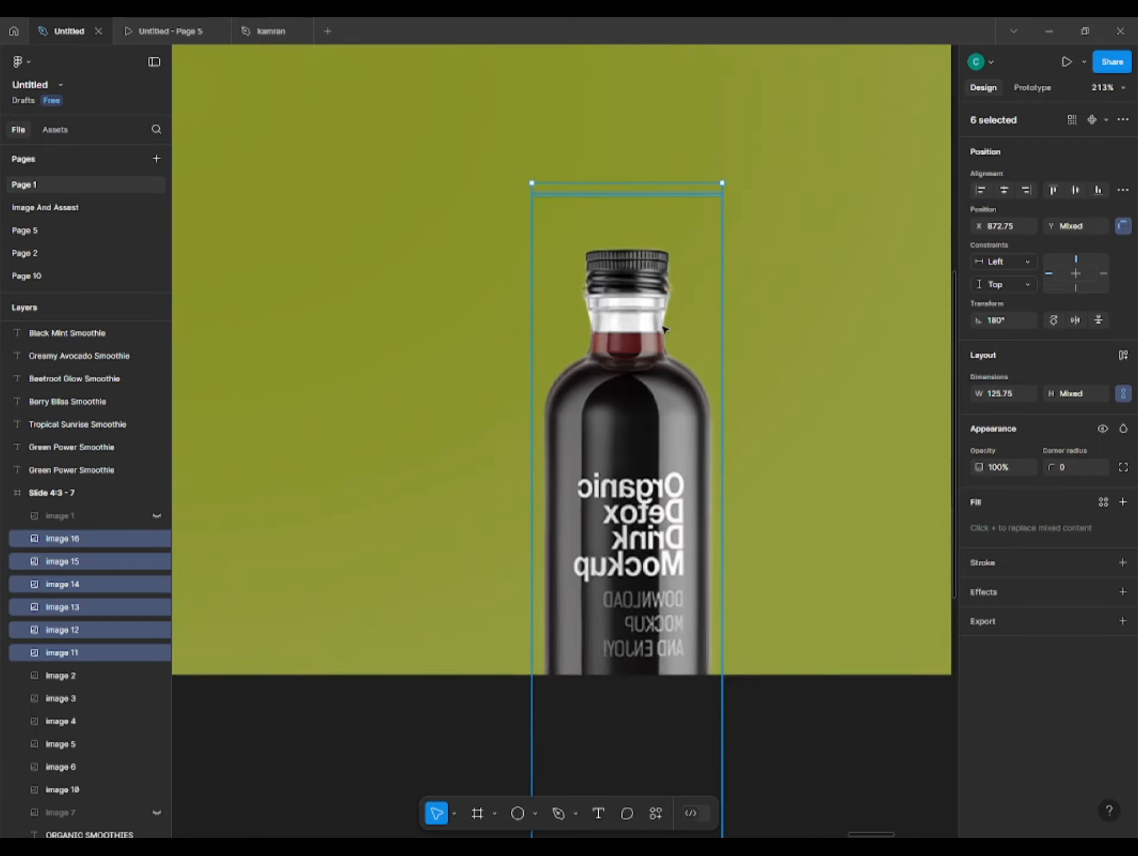
scroll(656, 326, "down", 5)
left_click_drag(634, 370, 612, 421)
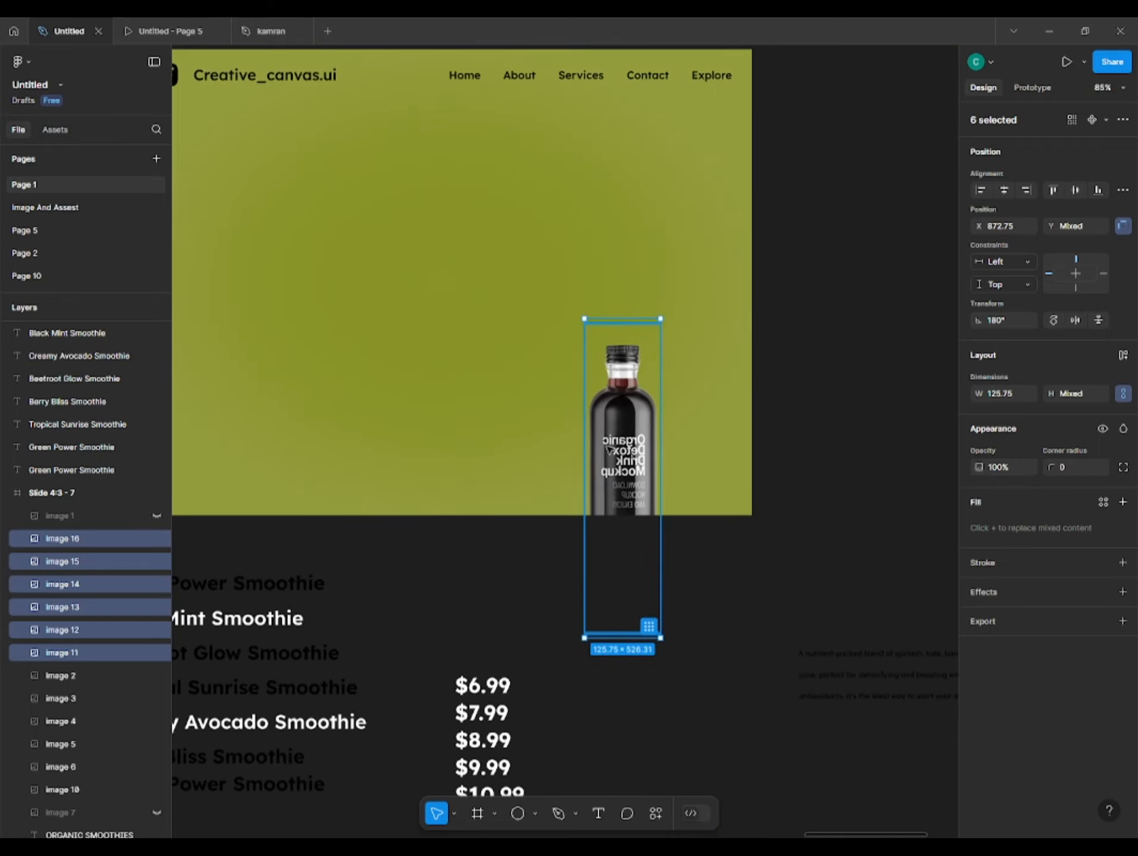
left_click(648, 628)
key("ctrl+z")
scroll(641, 472, "down", 2)
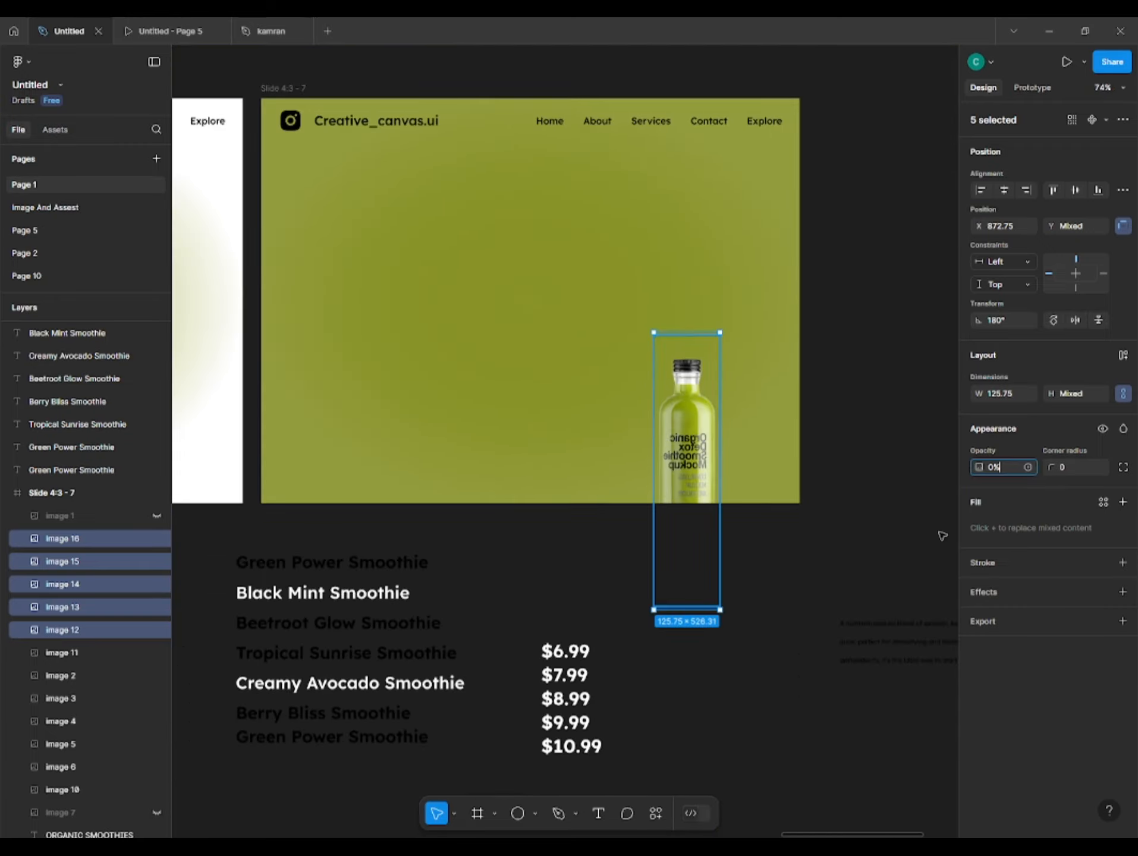
Set image 11's opacity to 0% and make the large green bottle, image 1, visible
left_click(156, 652)
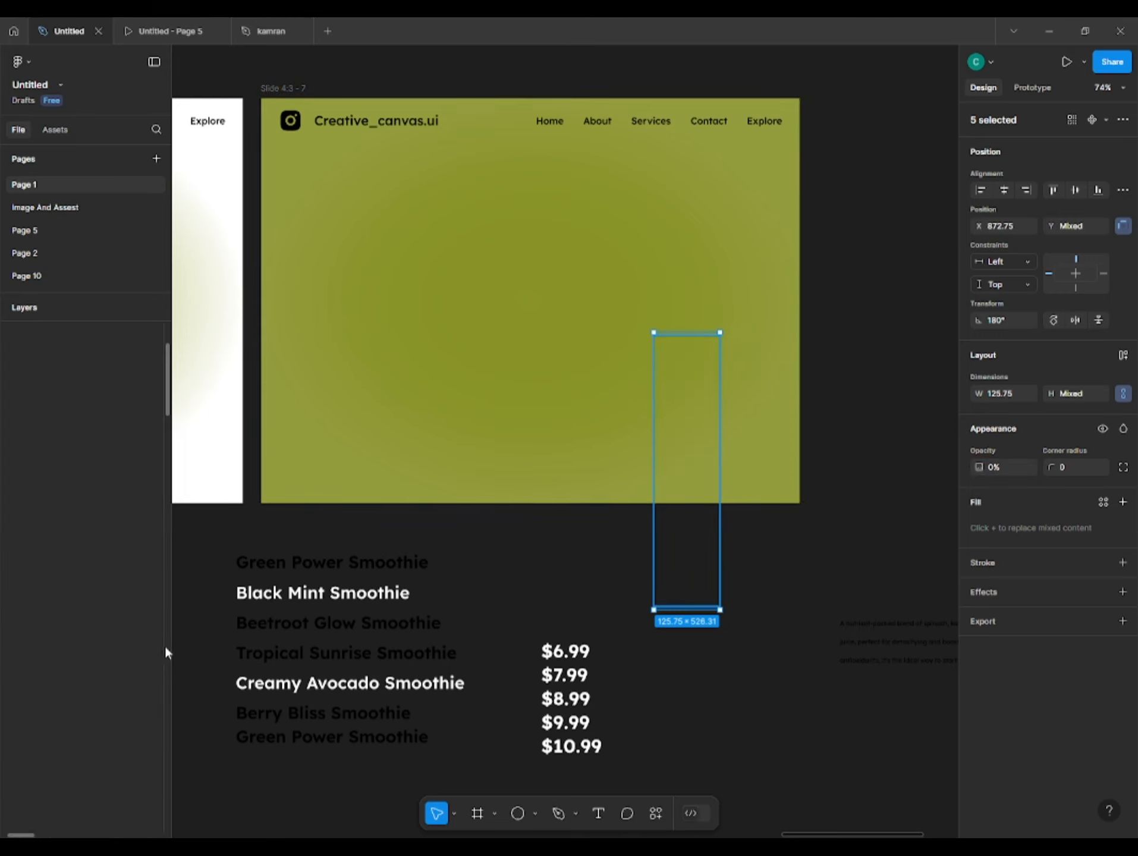
left_click(165, 651)
left_click(156, 639)
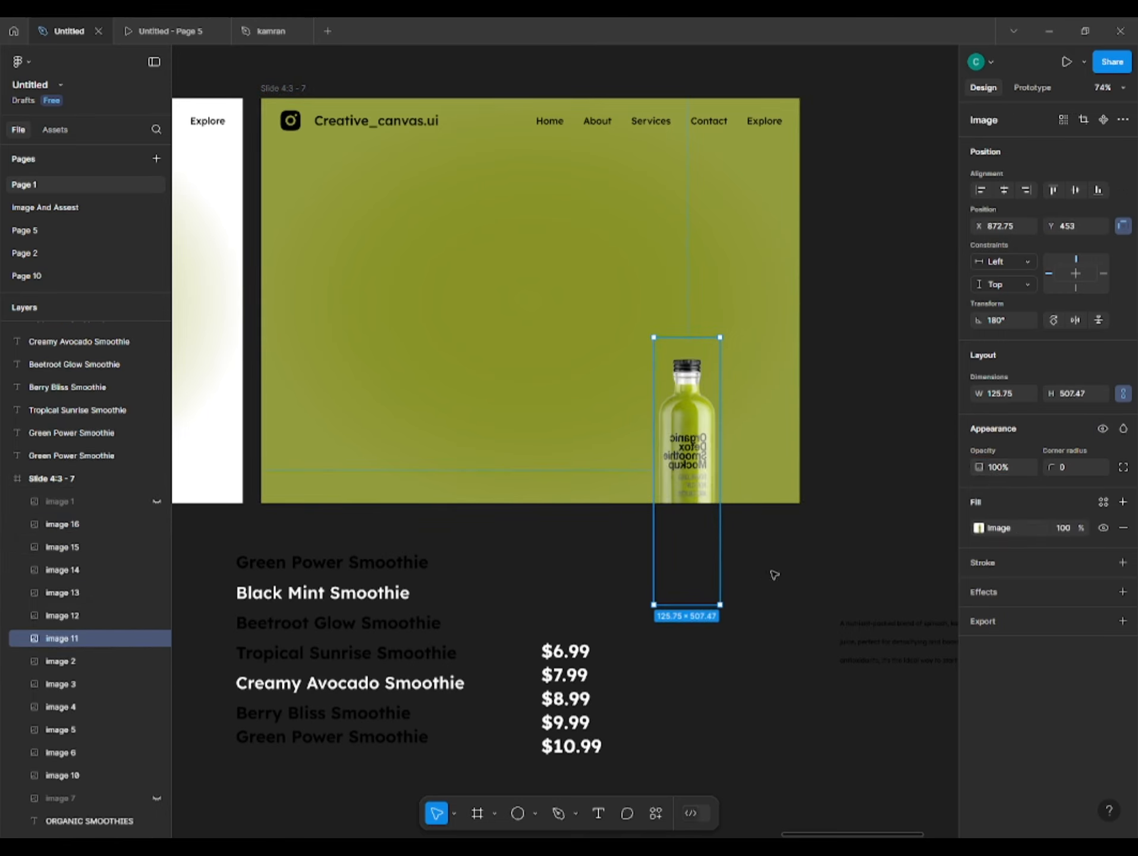
left_click_drag(979, 468, 829, 506)
left_click(815, 597)
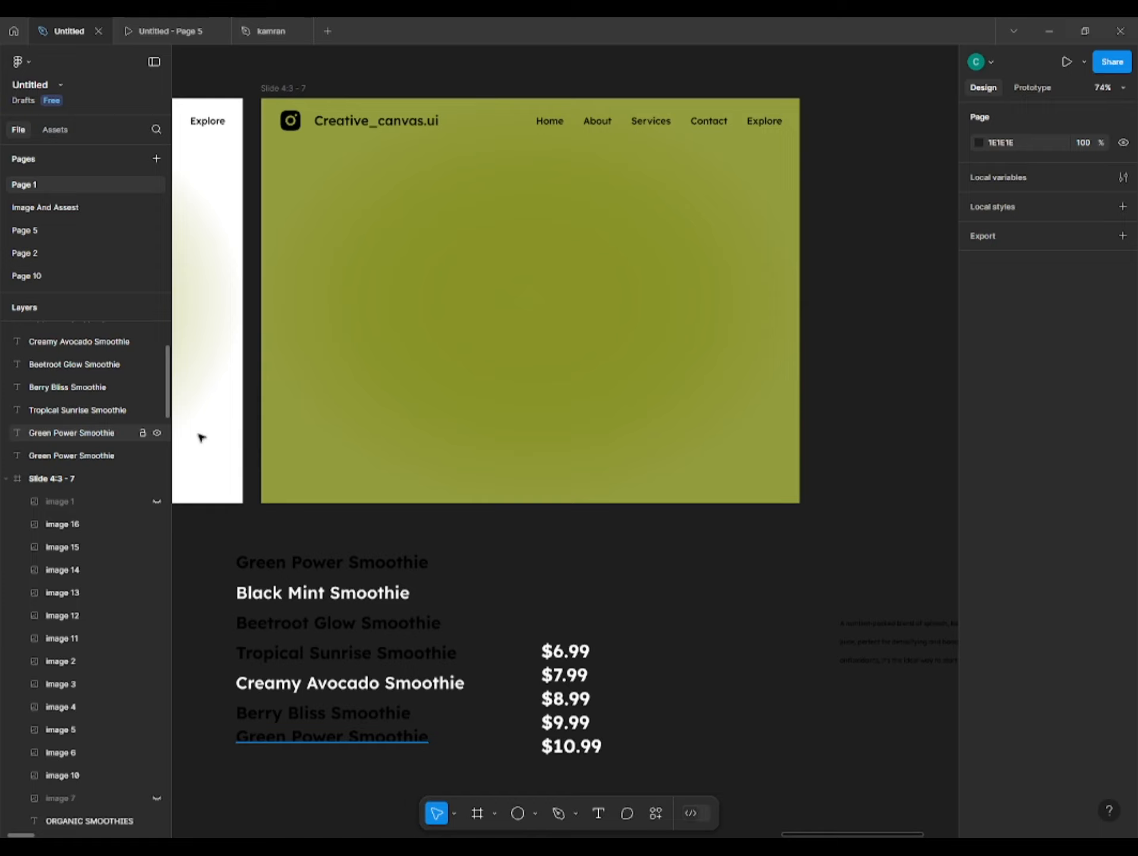
left_click(156, 502)
Wrap the seven smoothie names in a frame, reduce its height to 58, and clip its content so only the first name shows
scroll(226, 597, "down", 1)
left_click(226, 536)
left_click(223, 541)
left_click_drag(223, 542, 369, 718)
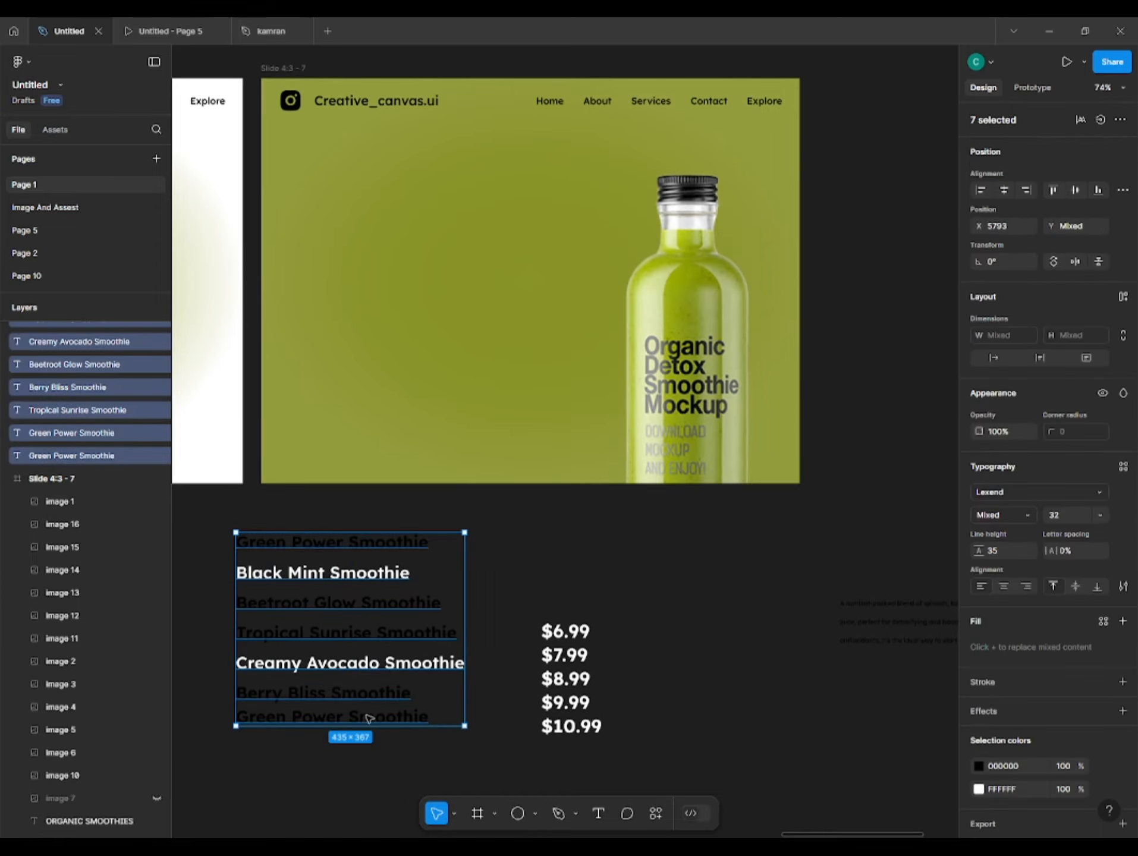
key("ctrl+alt+g")
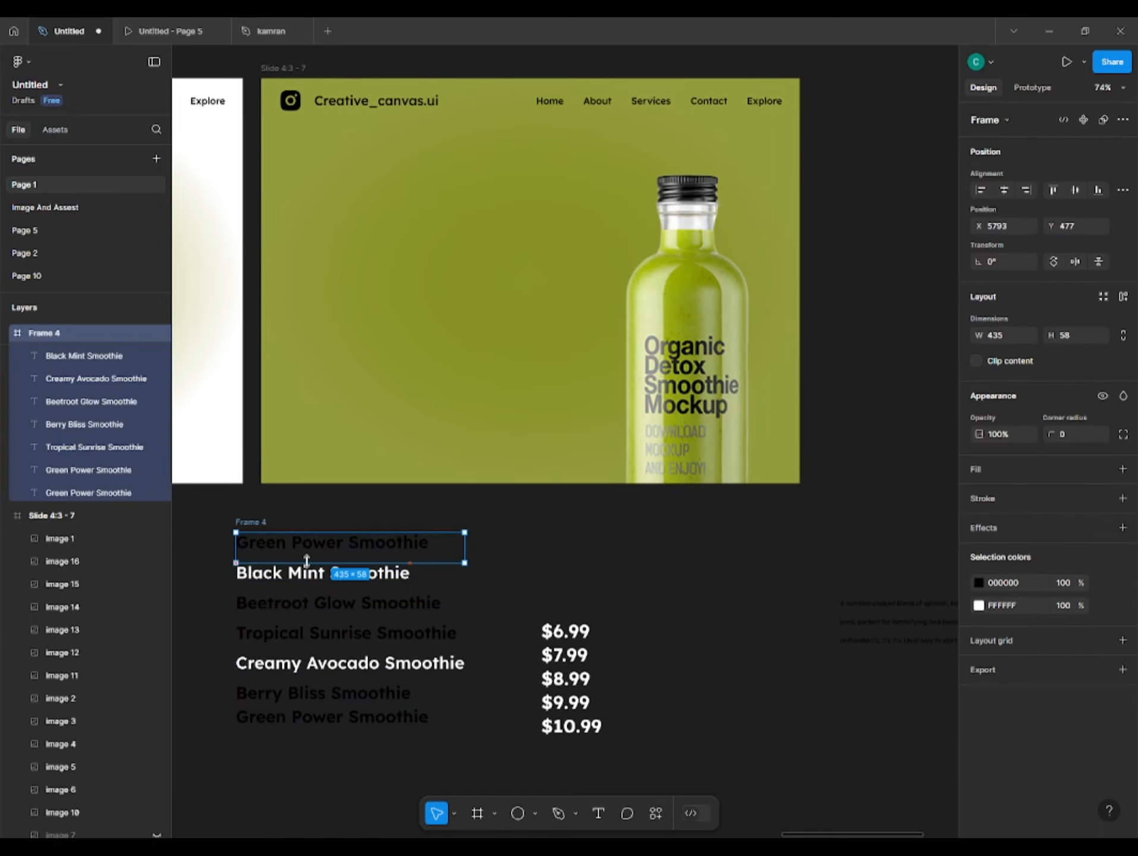
left_click(1009, 364)
Wrap the five prices in a frame, reduce its height to 40, and clip its content so only $6.99 shows
left_click_drag(508, 579, 644, 765)
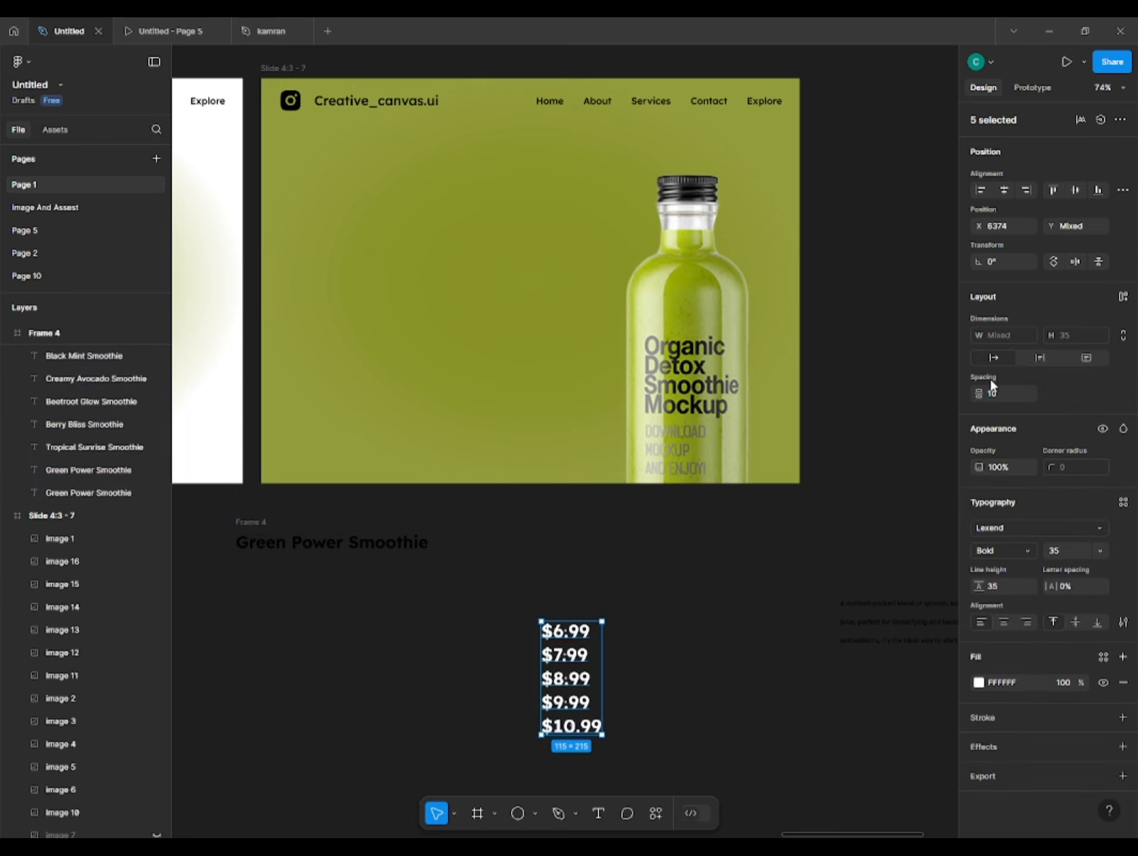
key("ctrl+alt+g")
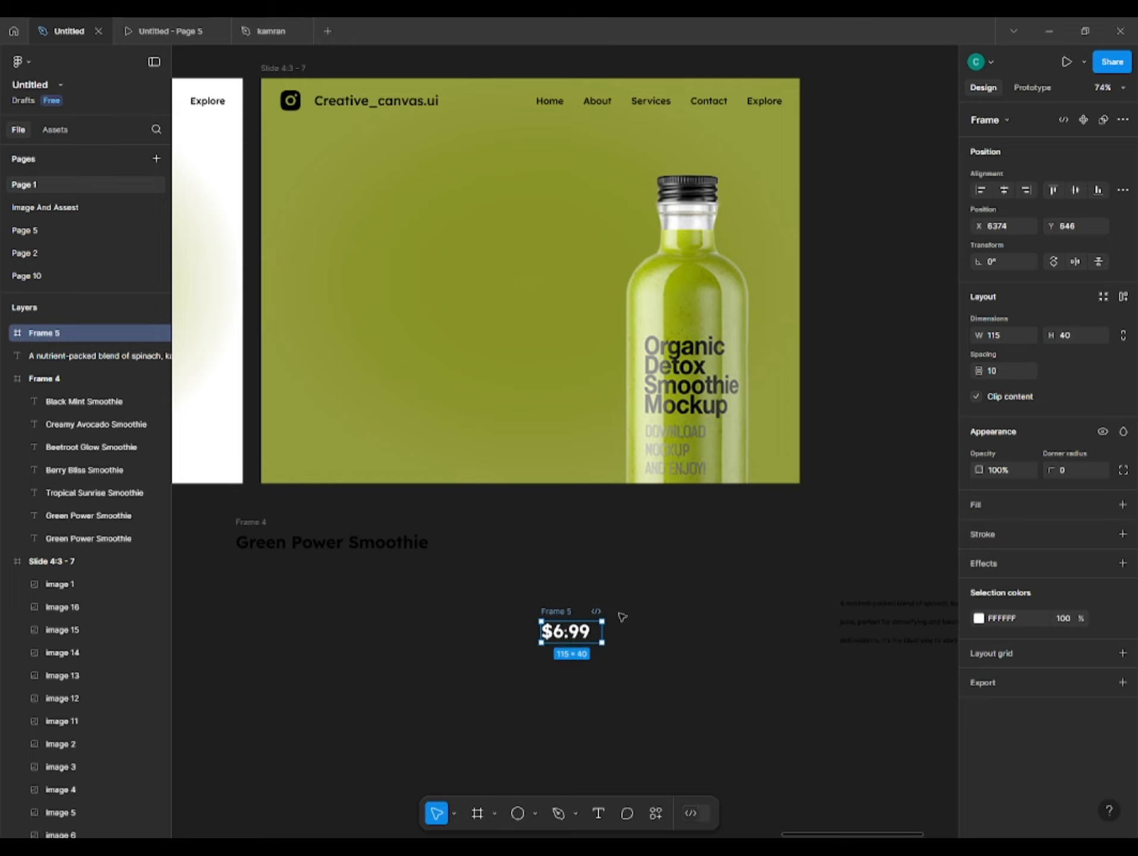
left_click(451, 664)
left_click_drag(477, 647, 531, 597)
scroll(531, 596, "down", 1)
Select the names frame, price frame and description text, and align them on their horizontal and vertical centers
left_click(303, 476)
left_click(612, 563, "shift")
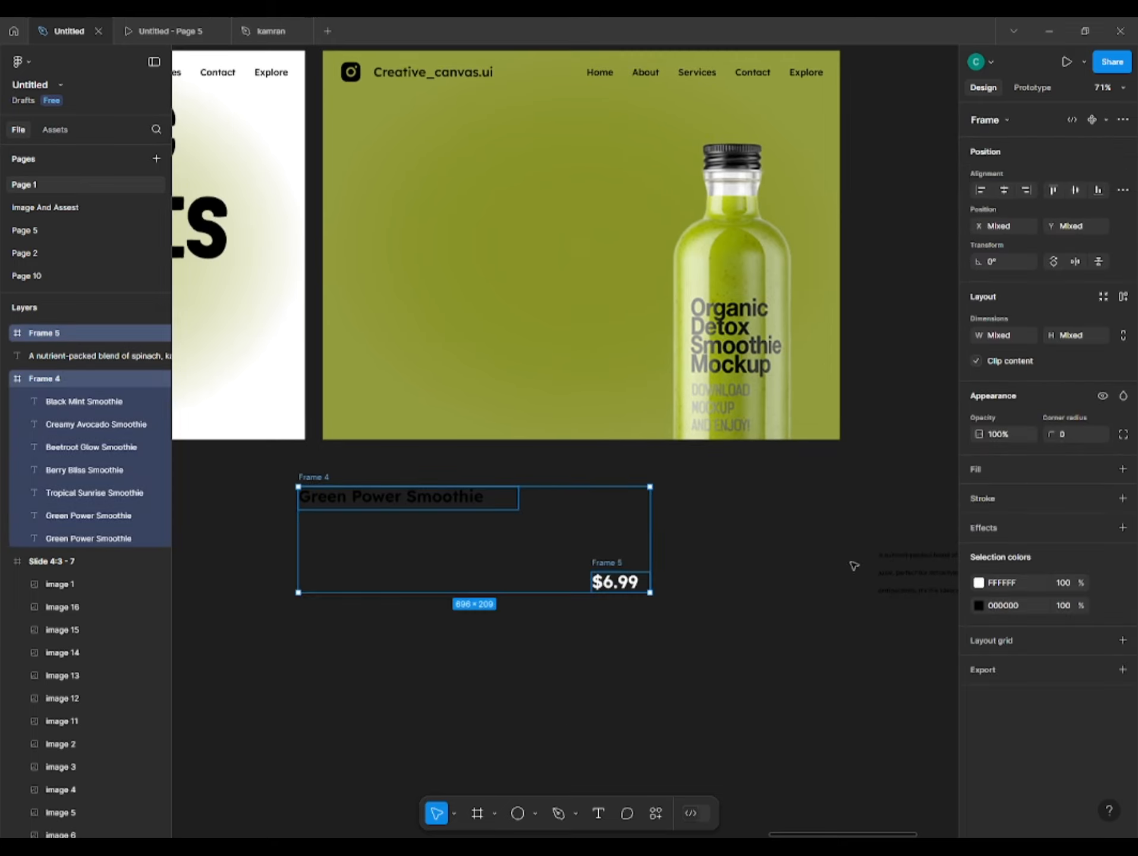
left_click(880, 563, "shift")
left_click(1004, 190)
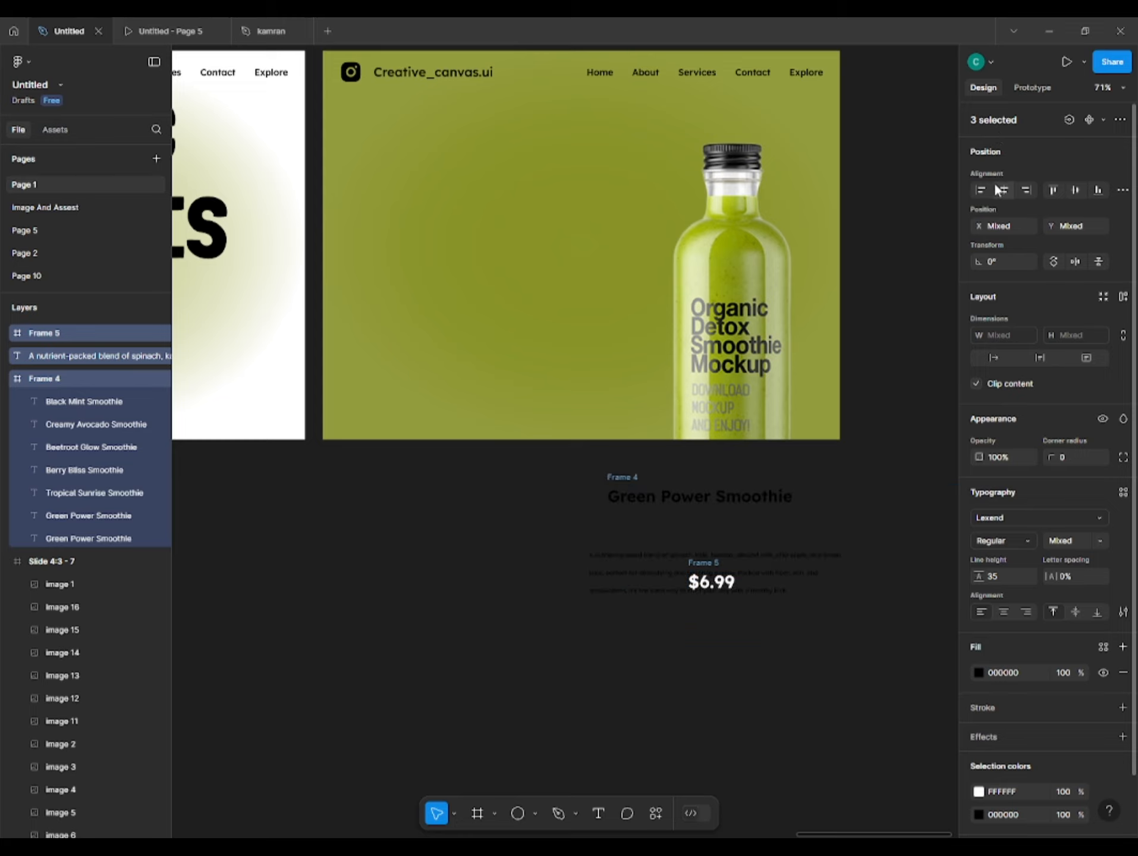
left_click(1079, 191)
left_click(1122, 191)
left_click(990, 224)
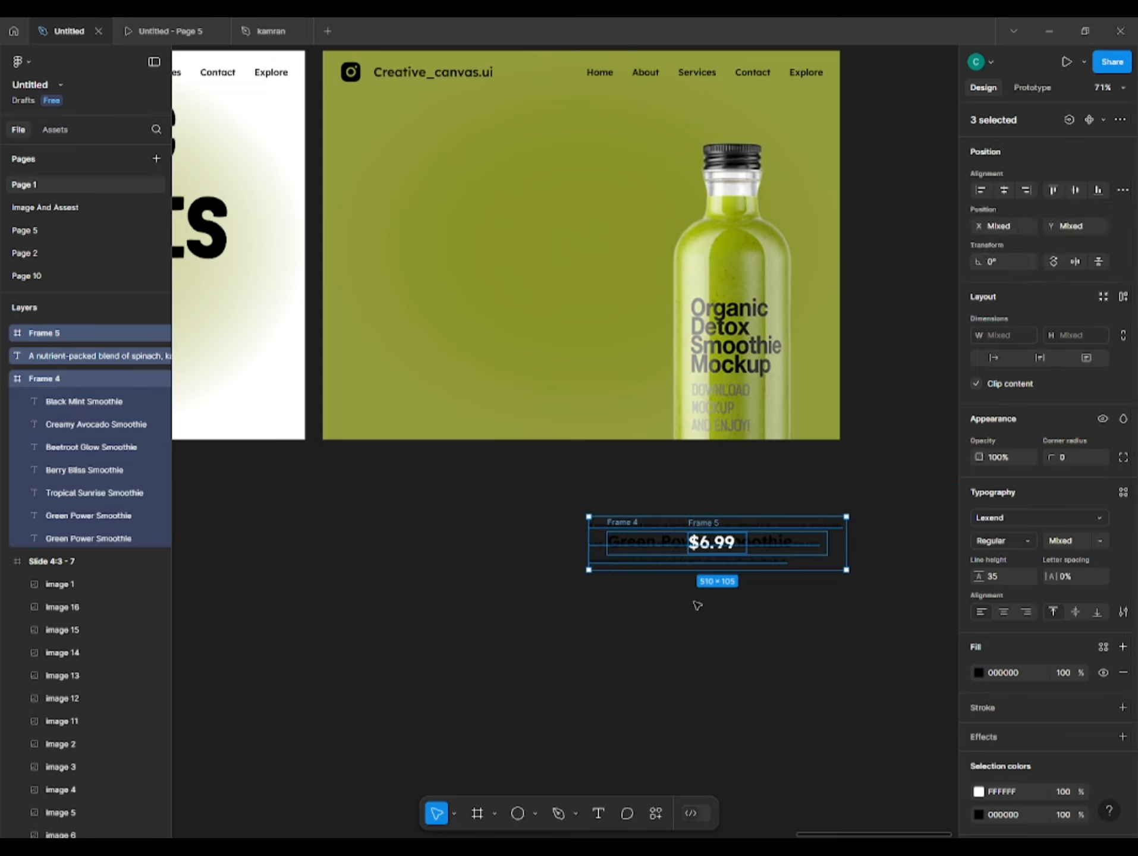
Stack the price frame and description below the names frame, left-align all three, and space them evenly at 11
left_click(696, 605)
left_click_drag(660, 569, 668, 638)
left_click_drag(711, 548, 637, 583)
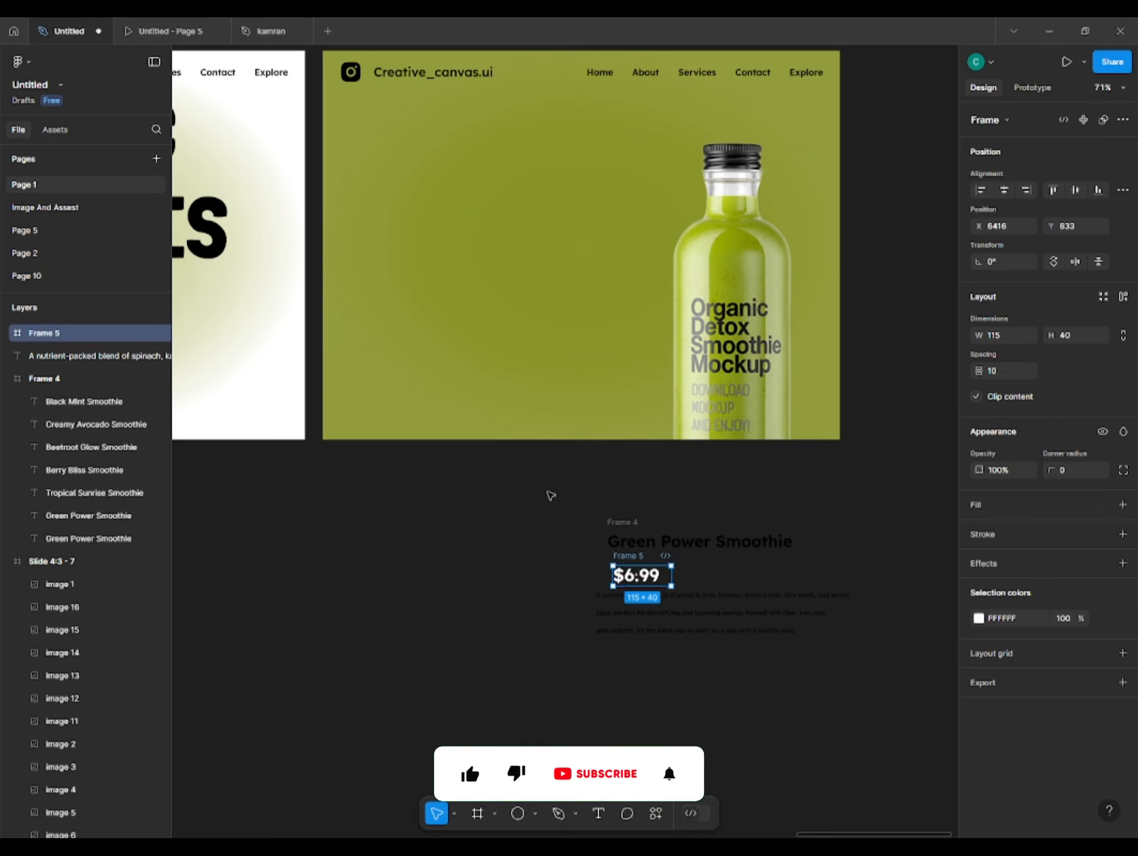
left_click_drag(550, 496, 856, 654)
left_click(1122, 190)
left_click(951, 232)
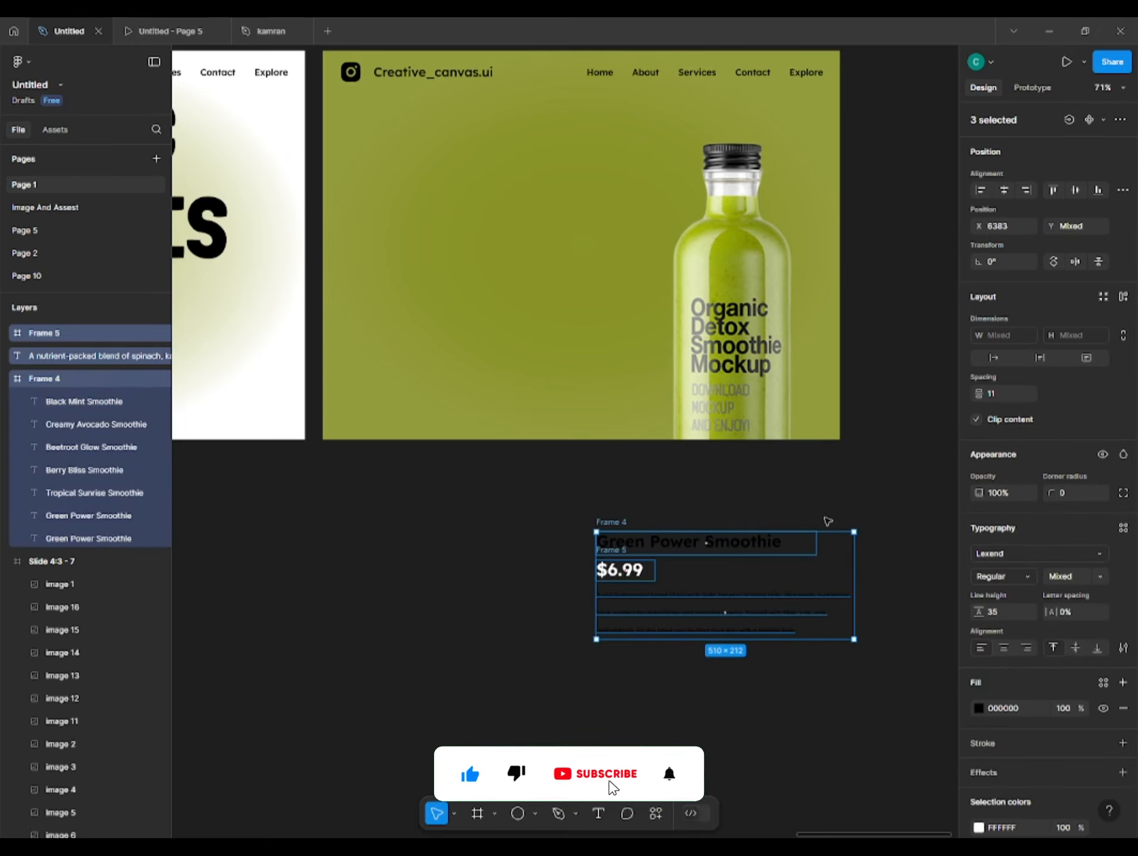
Move the name, price and description block onto the green slide beside the bottle and adjust its vertical spacing and position
left_click_drag(618, 529, 373, 183)
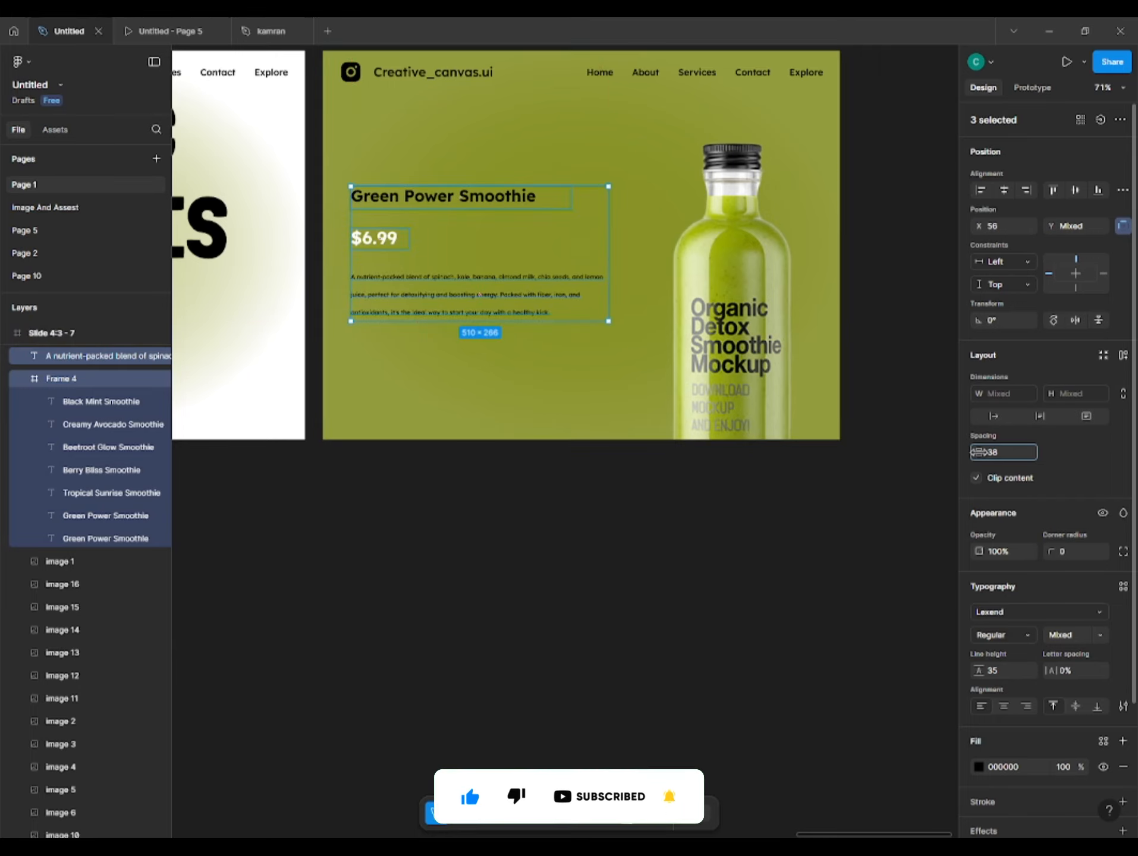
left_click_drag(979, 452, 940, 453)
scroll(571, 605, "up", 1)
scroll(529, 417, "up", 2)
left_click_drag(427, 256, 424, 263)
left_click(452, 561)
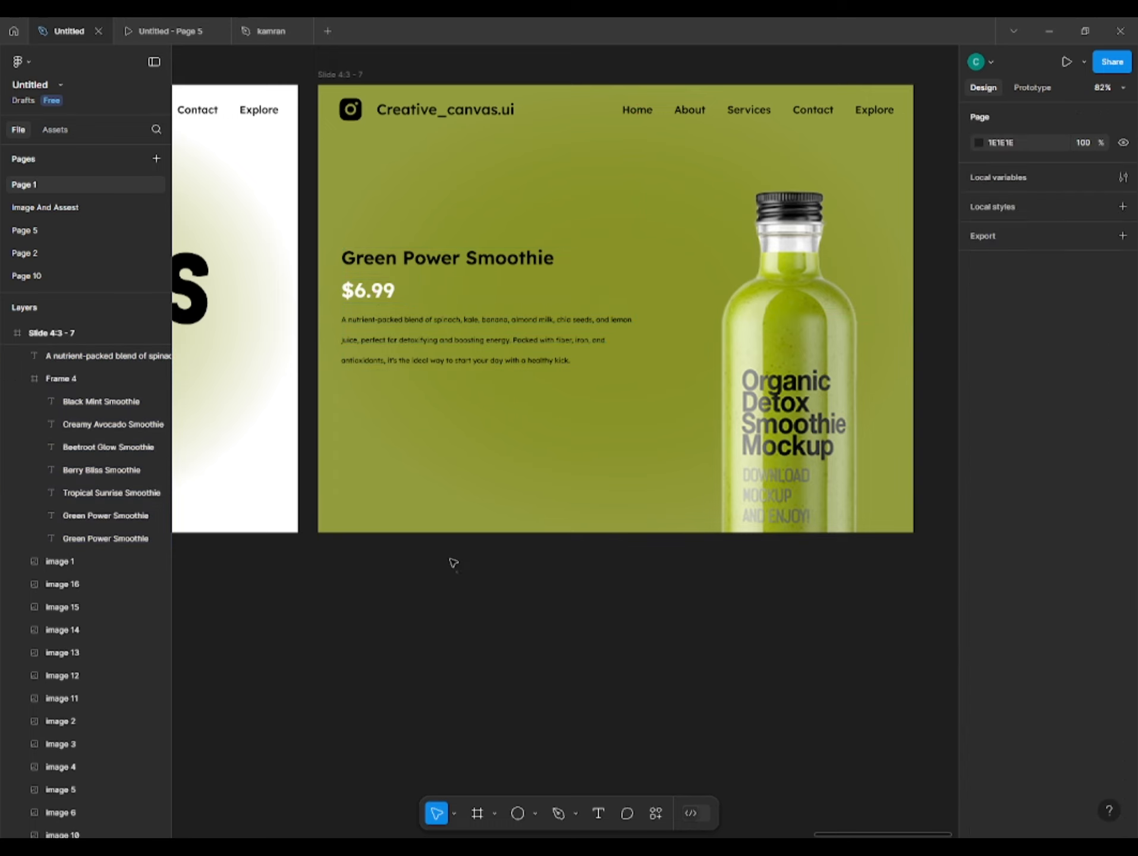
Duplicate the green background ellipse, Ellipse 2, six times on the product slide
scroll(485, 531, "down", 3)
left_click_drag(498, 546, 538, 548)
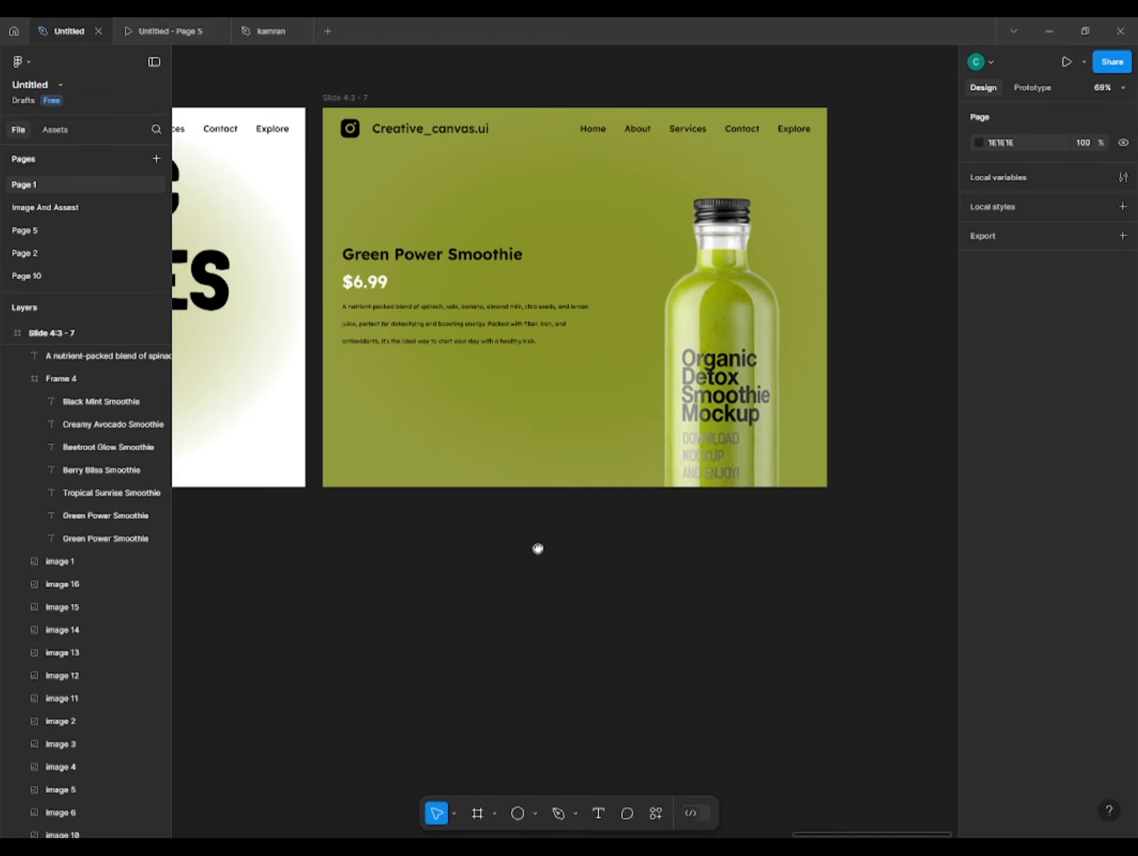
scroll(376, 134, "up", 2)
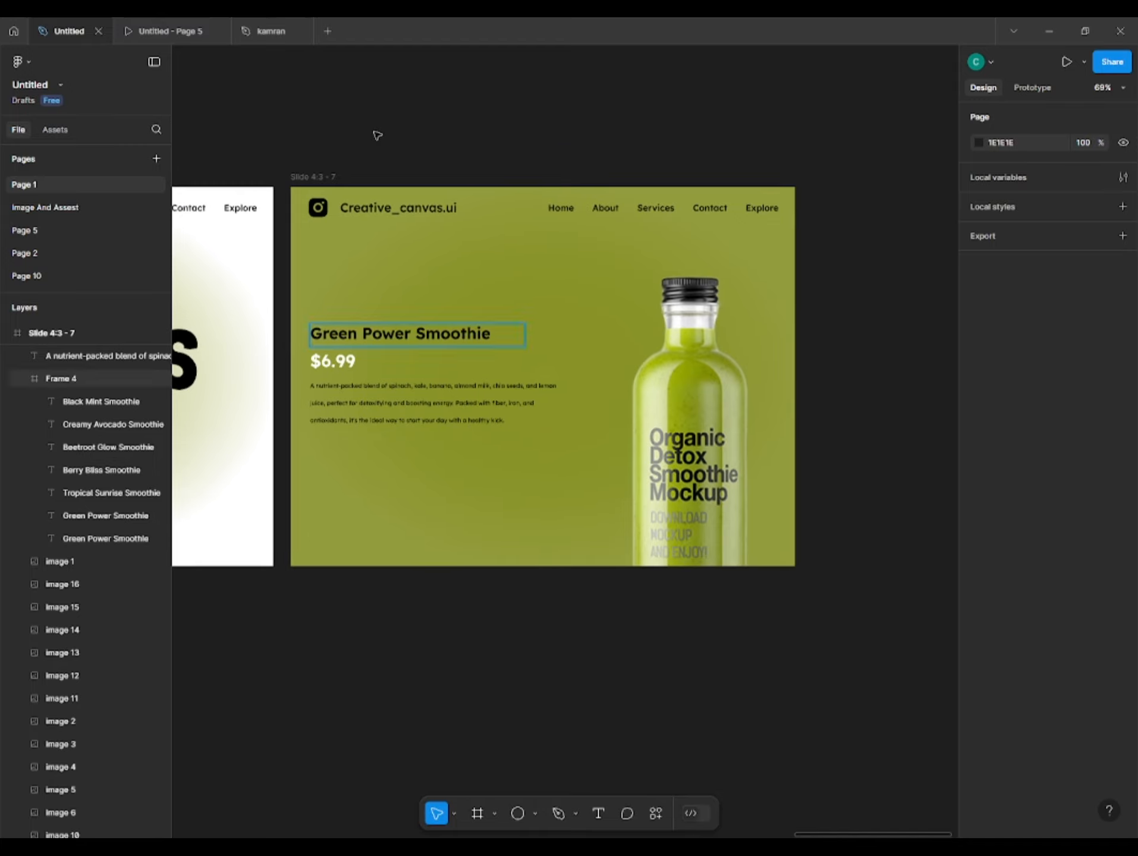
left_click(470, 249)
key("ctrl+d")
key("ctrl+d")
key("ctrl+d")
key("ctrl+d")
key("ctrl+d")
key("ctrl+d")
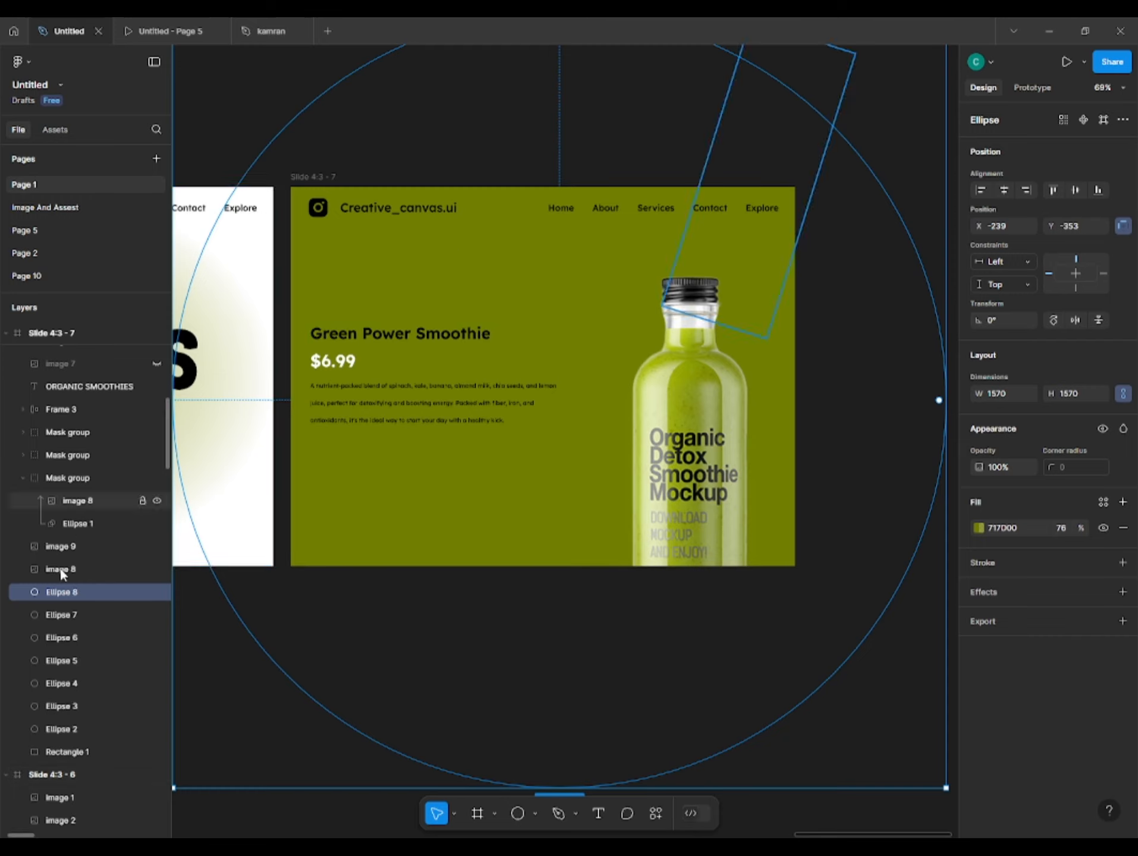
Select Ellipse 3 to Ellipse 8 and nudge them down and right beyond the slide's lower right corner
left_click(71, 710, "shift")
key("shift+Down")
key("shift+Down")
key("shift+Down")
key("shift+Down")
key("shift+Down")
key("shift+Down")
key("shift+Down")
key("shift+Down")
key("shift+Down")
key("shift+Down")
key("shift+Down")
key("shift+Down")
key("shift+Down")
key("shift+Down")
key("shift+Down")
key("shift+Down")
key("shift+Down")
key("shift+Down")
key("shift+Down")
key("shift+Down")
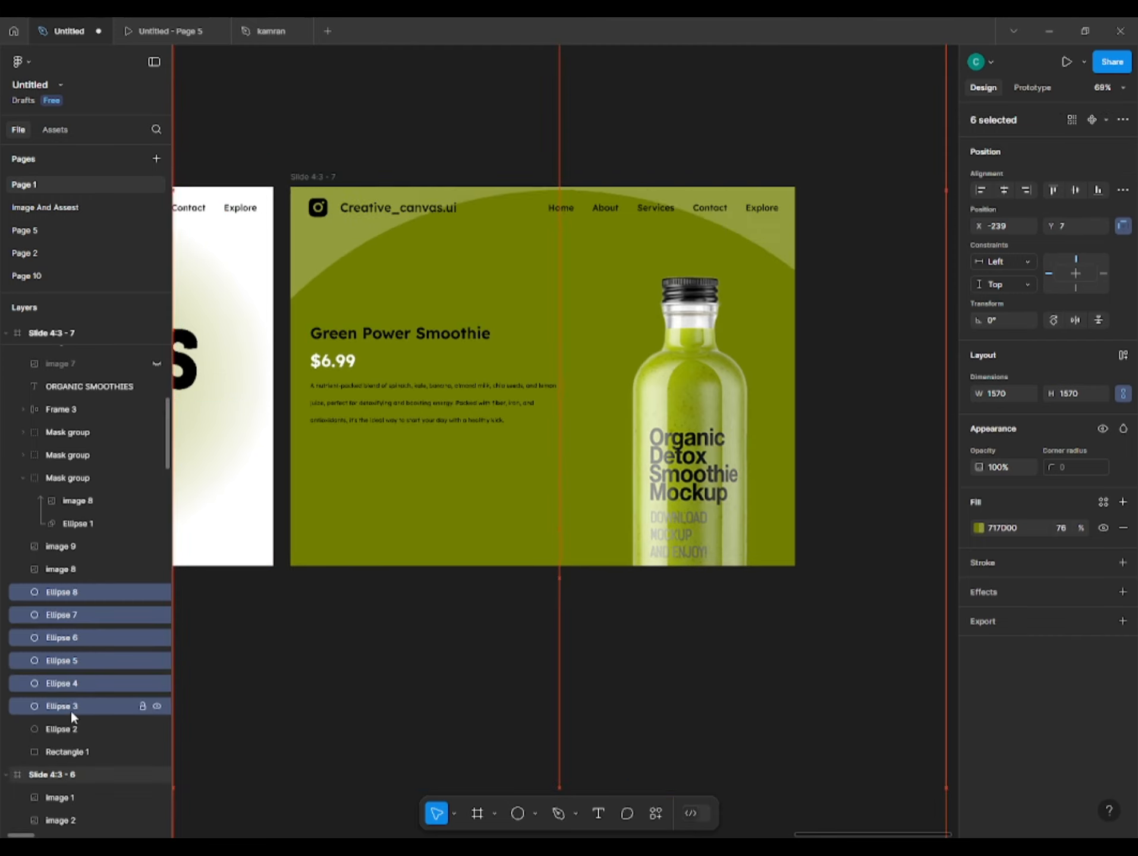
key("shift+Down")
key("shift+Down")
key("shift+Down")
key("shift+Down")
key("shift+Down")
key("shift+Down")
key("shift+Down")
key("shift+Down")
key("shift+Down")
key("shift+Down")
key("shift+Down")
key("shift+Down")
key("shift+Down")
key("shift+Down")
key("shift+Down")
key("shift+Down")
key("shift+Down")
key("shift+Down")
key("shift+Down")
key("shift+Down")
key("shift+Right")
key("shift+Right")
key("shift+Right")
key("shift+Right")
key("shift+Right")
key("shift+Right")
key("shift+Right")
key("shift+Right")
key("shift+Right")
key("shift+Right")
key("shift+Right")
key("shift+Right")
key("shift+Right")
key("shift+Right")
key("shift+Right")
key("shift+Right")
key("shift+Right")
key("shift+Right")
key("shift+Right")
key("shift+Right")
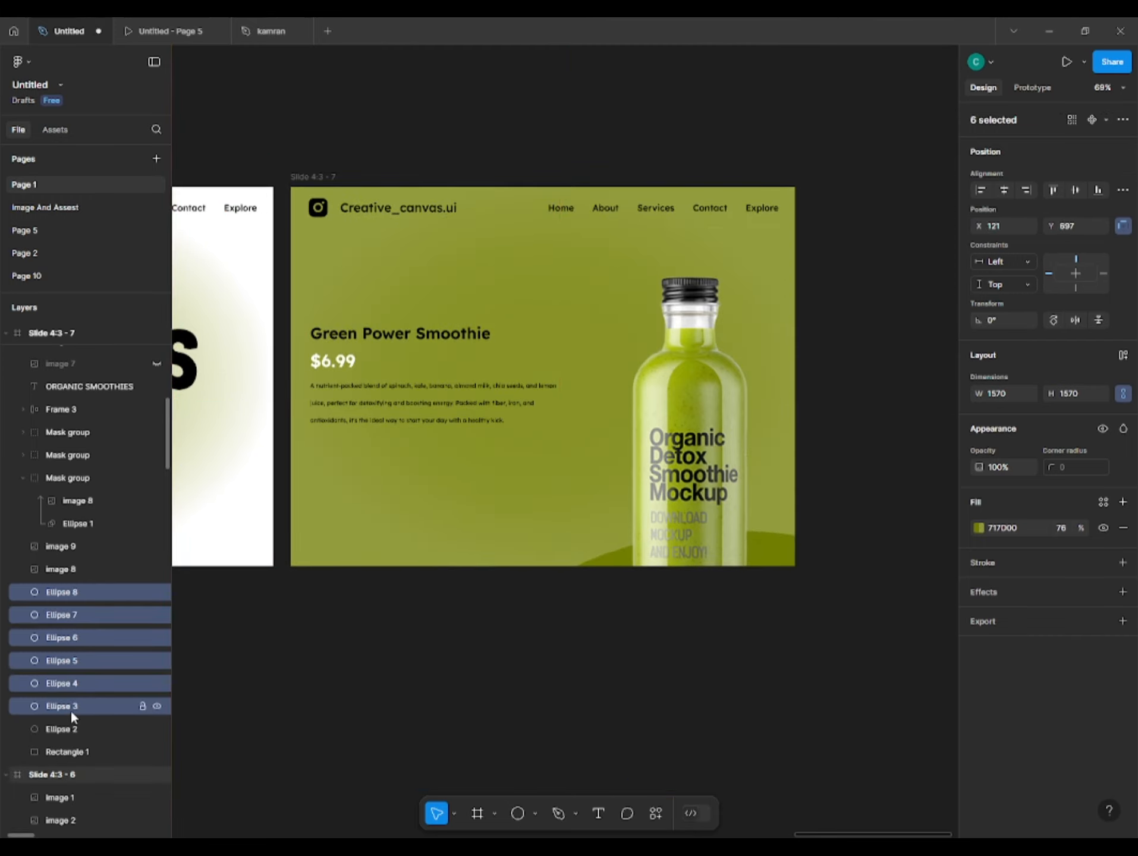
Duplicate the green product slide, Slide 4:3 - 7, and place the copy to its right
scroll(354, 583, "down", 3)
left_click(355, 582)
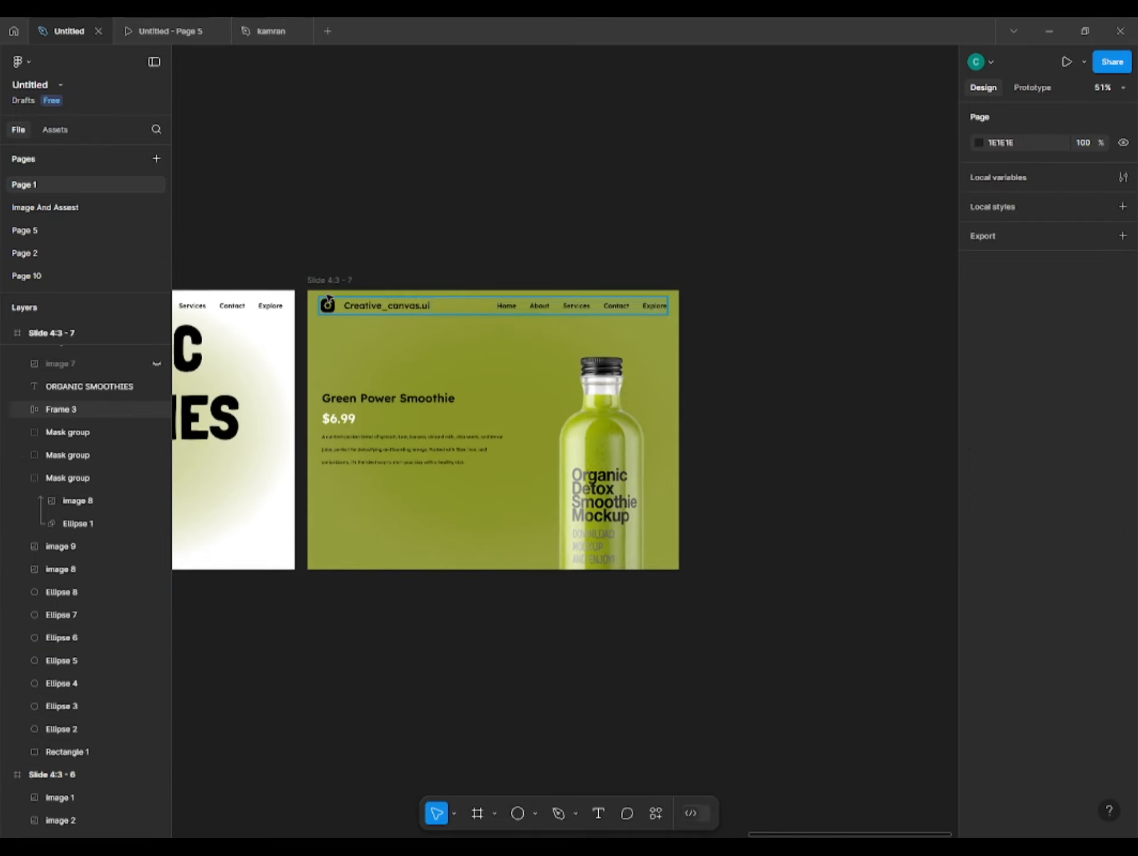
left_click_drag(328, 285, 715, 278)
left_click(722, 259)
Rotate the large green bottle on the duplicated slide clockwise to about -10.69°
scroll(617, 358, "right", 4)
scroll(617, 358, "up", 3, "ctrl")
scroll(654, 362, "right", 2)
left_click(684, 368)
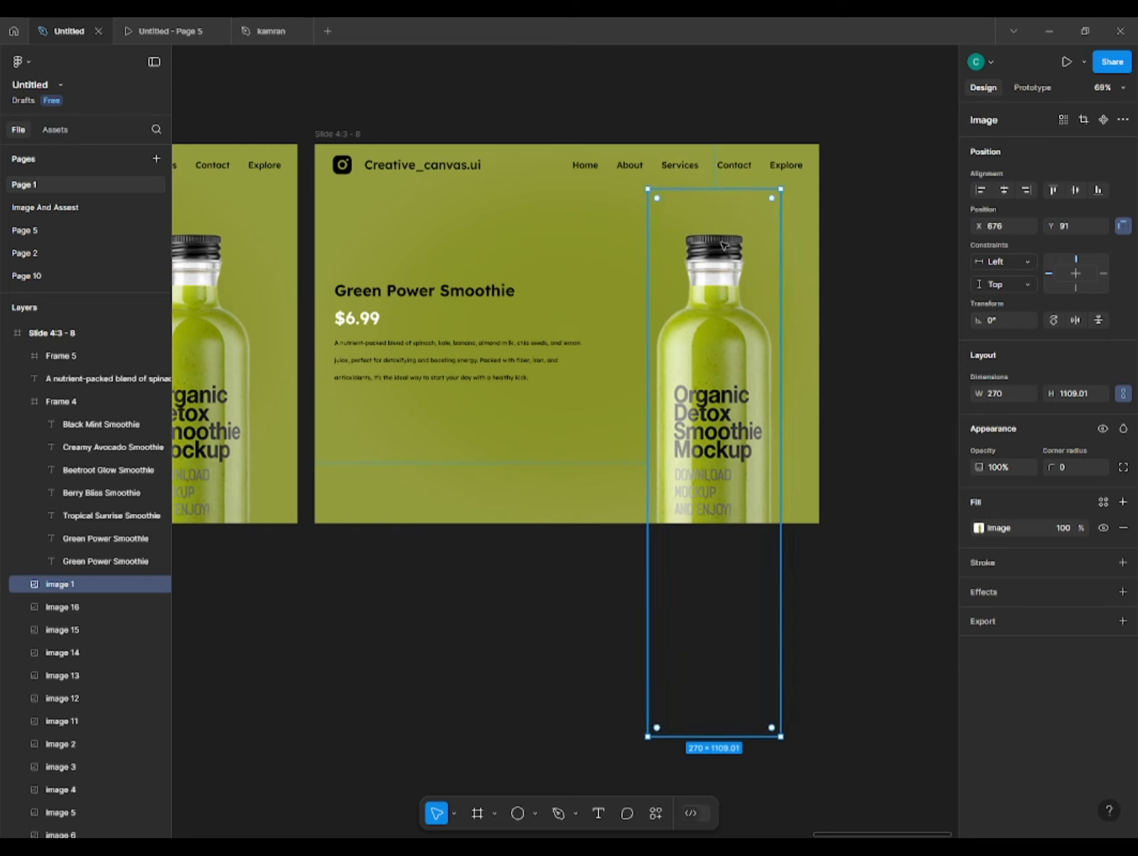
left_click_drag(787, 185, 840, 199)
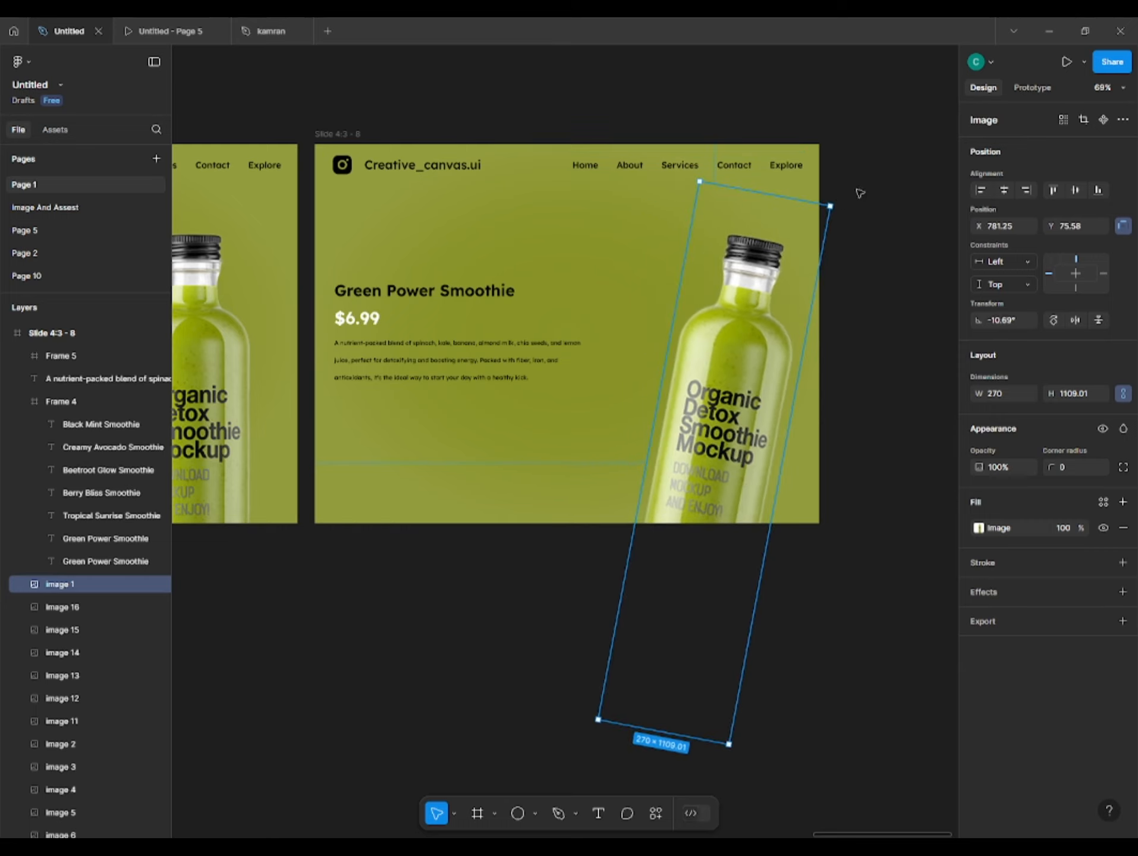
Move the tilted green bottle on Slide 4:3 - 8 horizontally to X 1181.25, beyond the slide's right edge
key("shift+Right")
key("shift+Right")
key("shift+Right")
key("shift+Right")
key("shift+Right")
key("shift+Right")
key("shift+Right")
key("shift+Right")
key("shift+Right")
key("shift+Right")
key("shift+Right")
key("shift+Right")
key("shift+Right")
key("shift+Right")
key("shift+Right")
key("shift+Right")
key("shift+Right")
key("shift+Right")
key("shift+Right")
key("shift+Right")
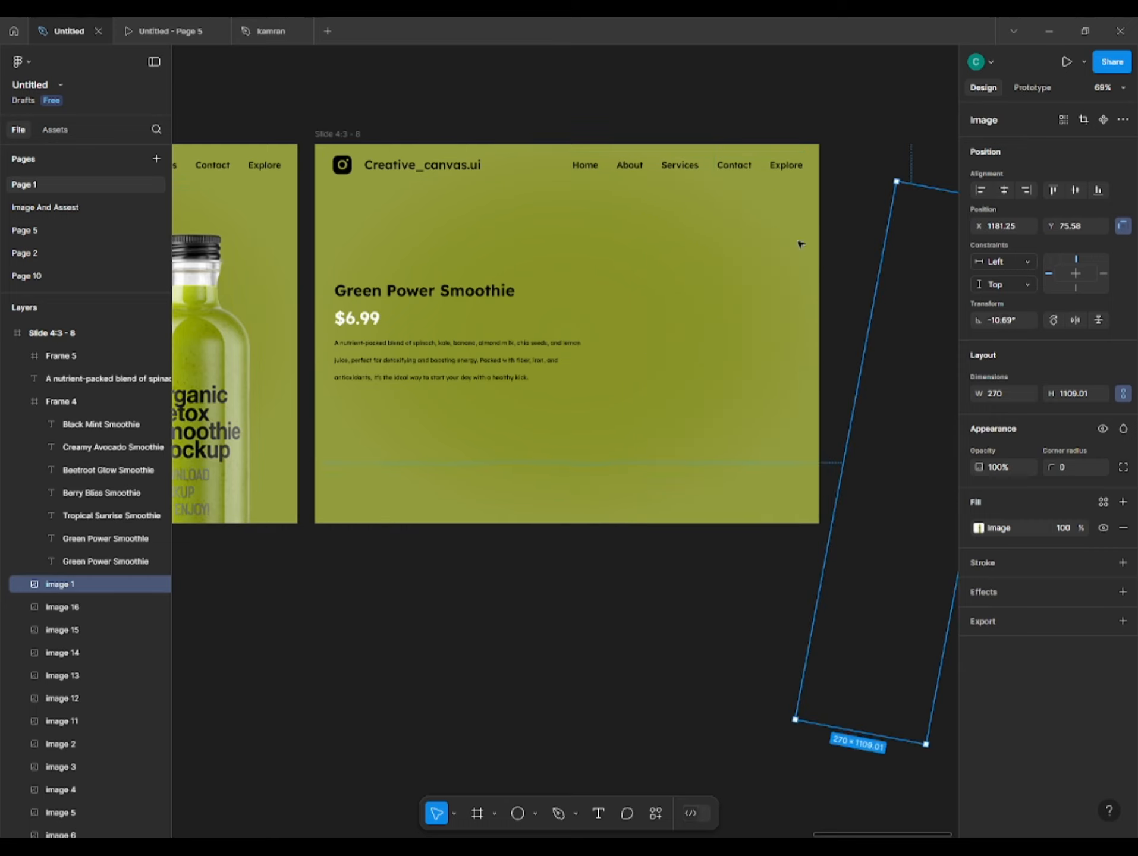
left_click(546, 647)
Set image 16, the black bottle, to 88% opacity and enlarge it upright to 330 × 1346 at X 645, Y 34
left_click(87, 604)
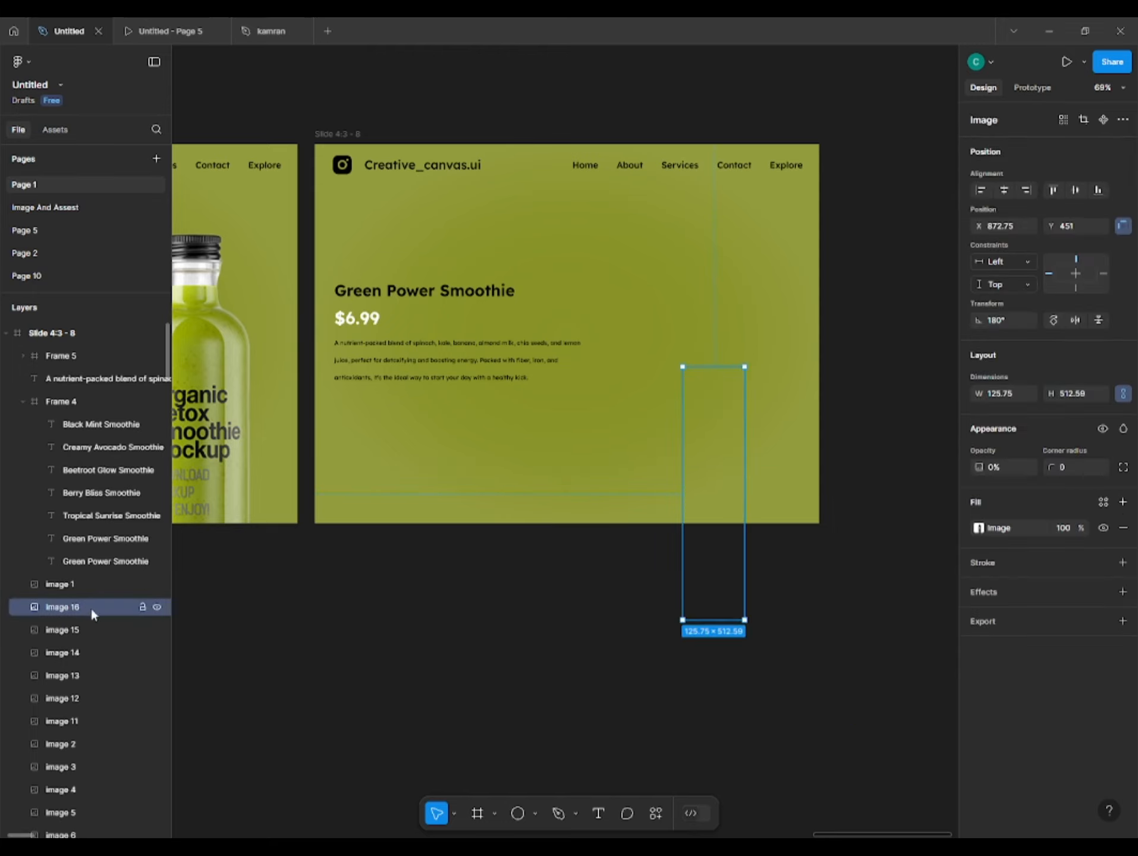
key("8")
key("8")
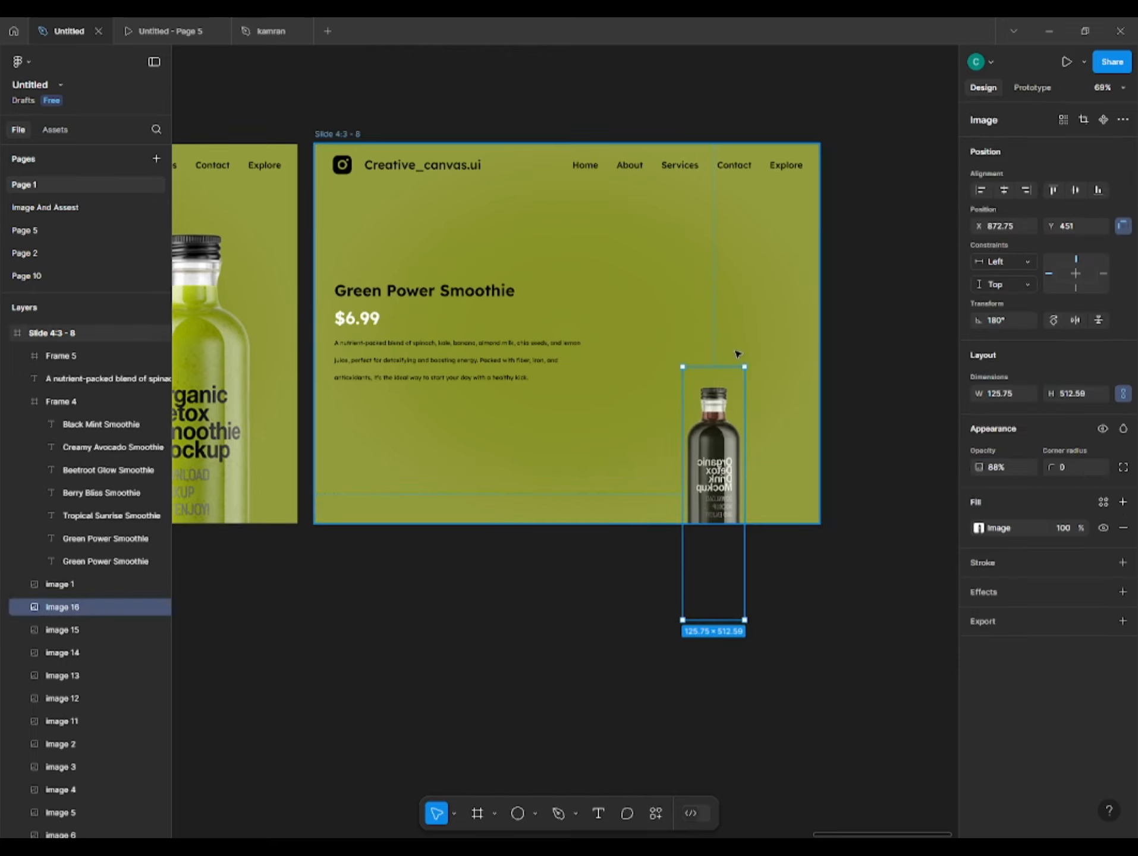
left_click_drag(681, 362, 792, 250)
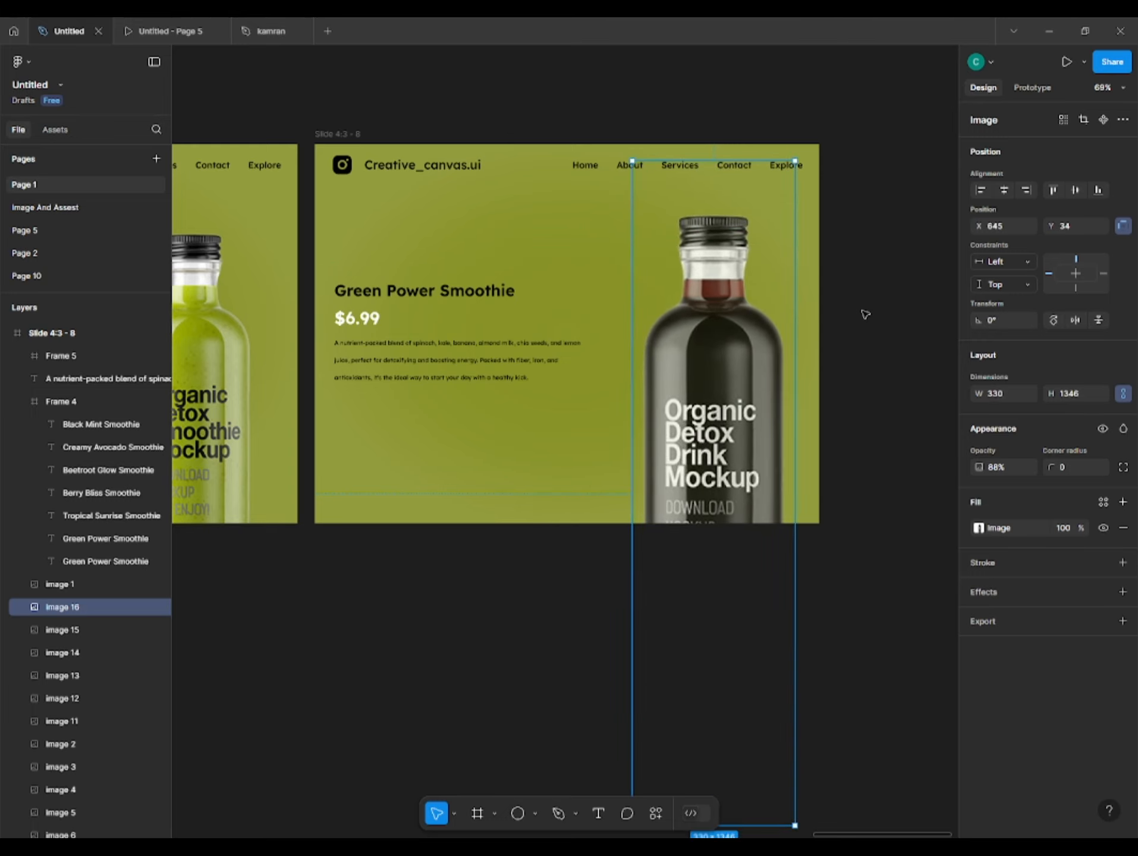
left_click(541, 533)
Shift the seven smoothie names in Frame 4 to show Black Mint Smoothie, and set their fill to 000000
scroll(540, 533, "up", 1)
left_click(409, 333)
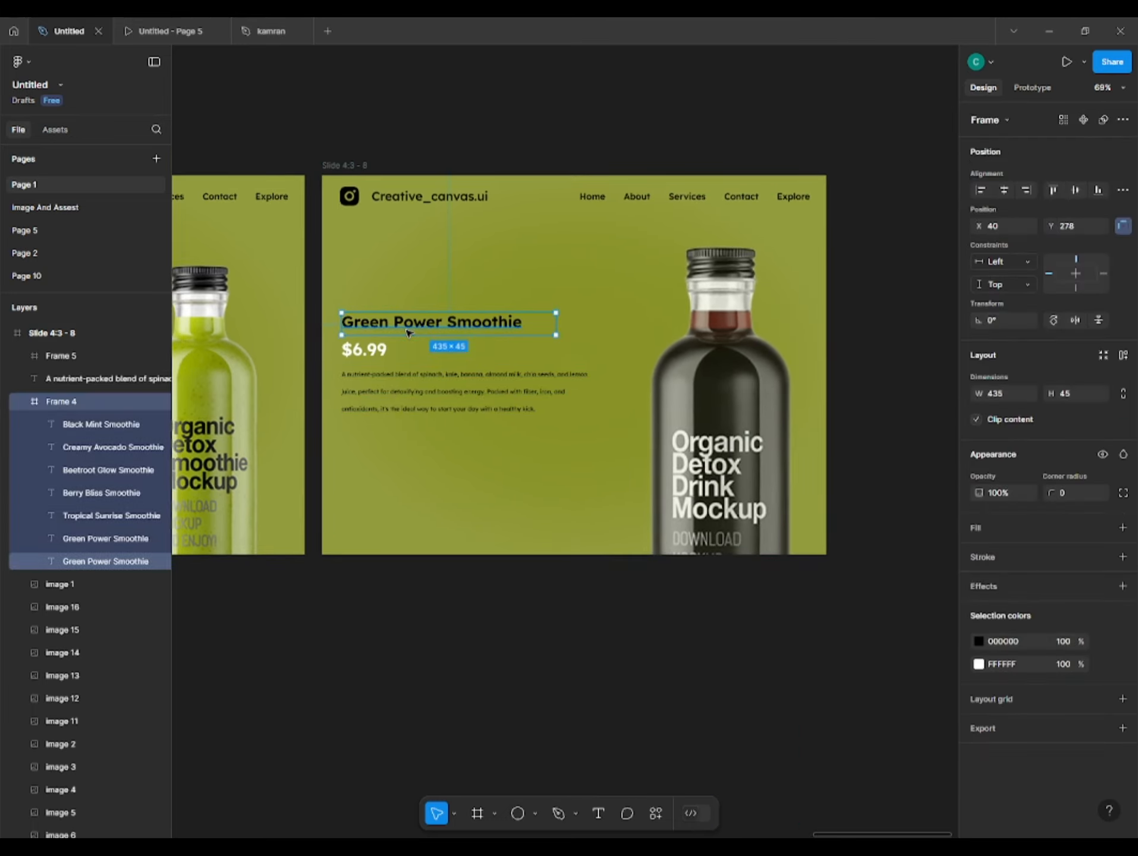
left_click(59, 424)
left_click(74, 562, "shift")
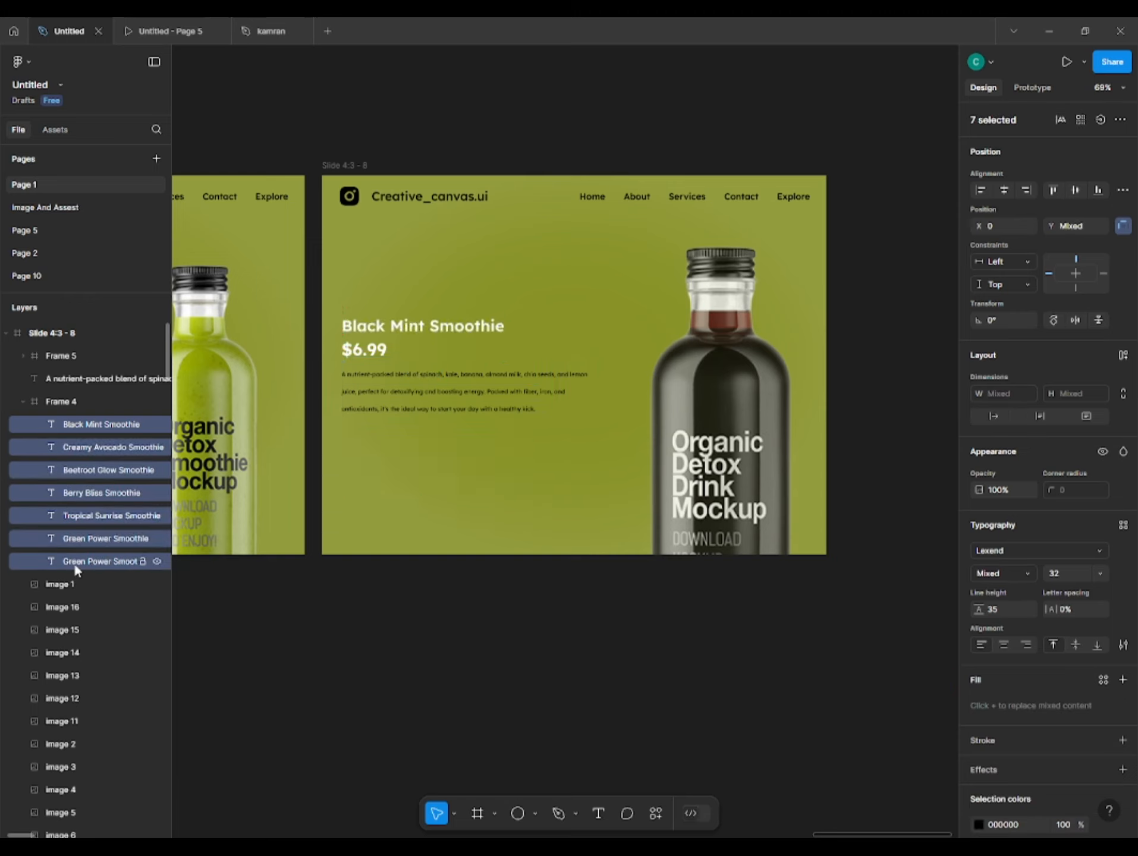
left_click(973, 828)
scroll(993, 786, "down", 3)
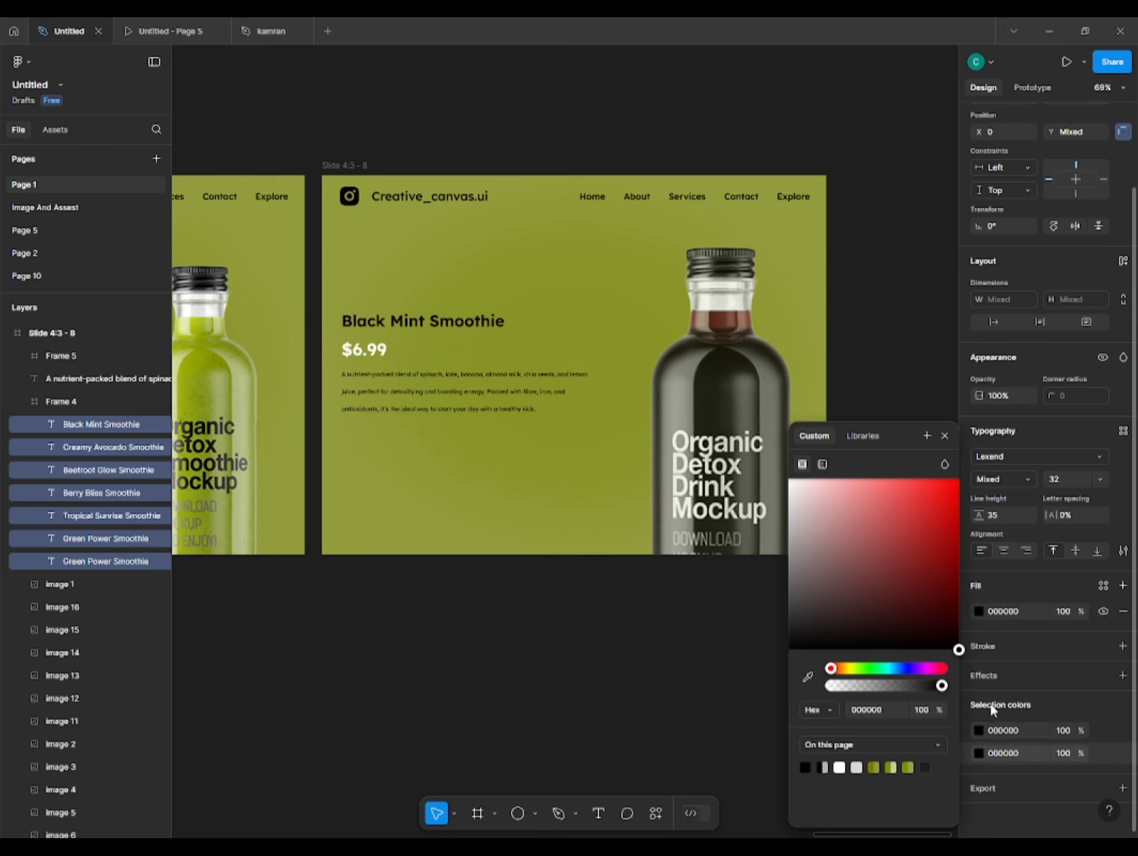
left_click(328, 442)
Move the five prices in Frame 5 up together so that $7.99 shows in the clipped price area
scroll(369, 359, "up", 2)
double_click(370, 357)
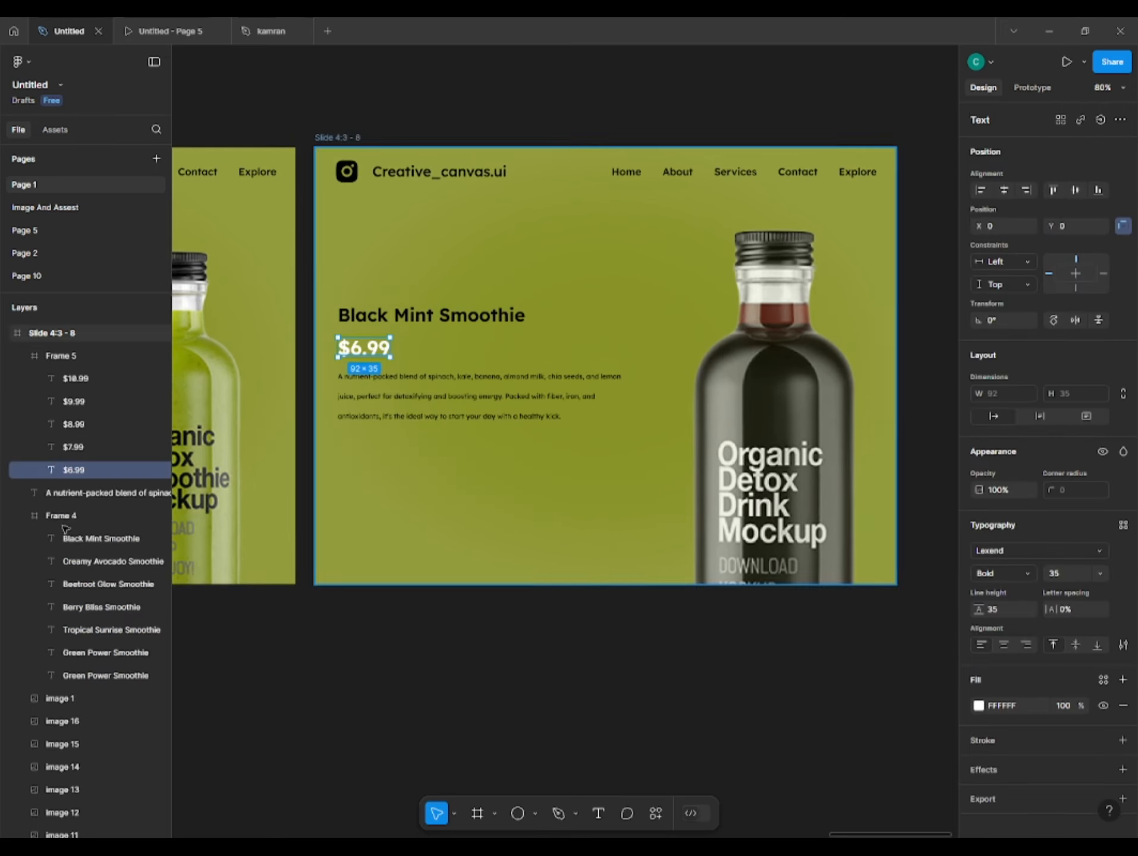
left_click(79, 379, "shift")
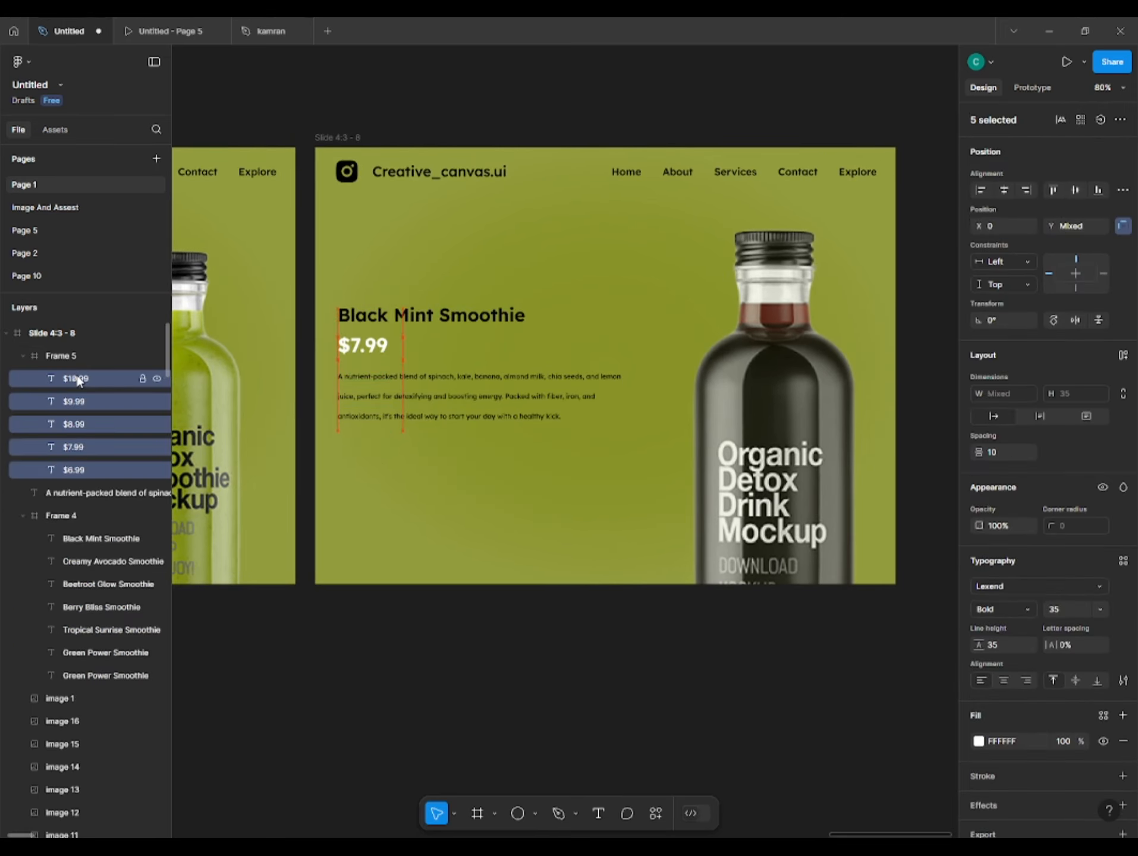
scroll(316, 605, "down", 1)
left_click(379, 605)
Move Ellipse 3 up and left to X -309, Y -283 so that it covers all of Slide 4:3 - 8
scroll(389, 601, "down", 5)
scroll(475, 636, "down", 1)
scroll(475, 636, "right", 1)
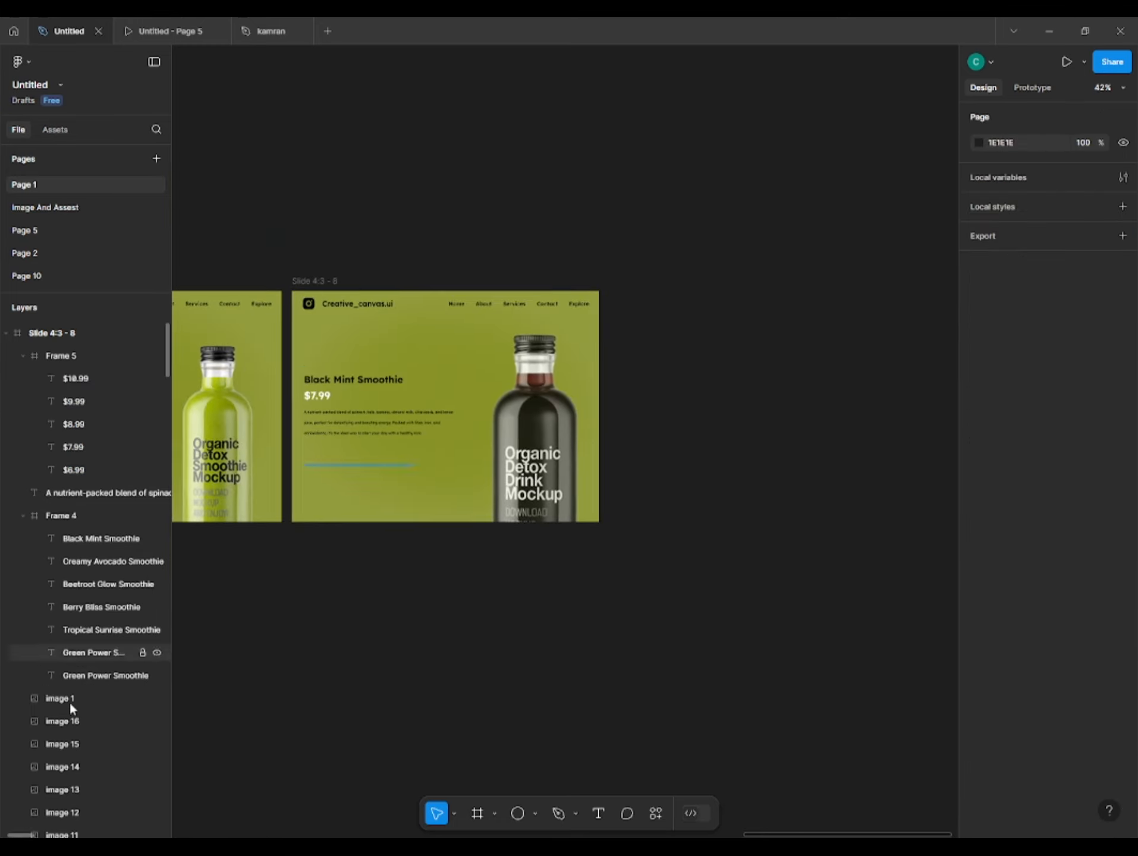
scroll(34, 704, "down", 10)
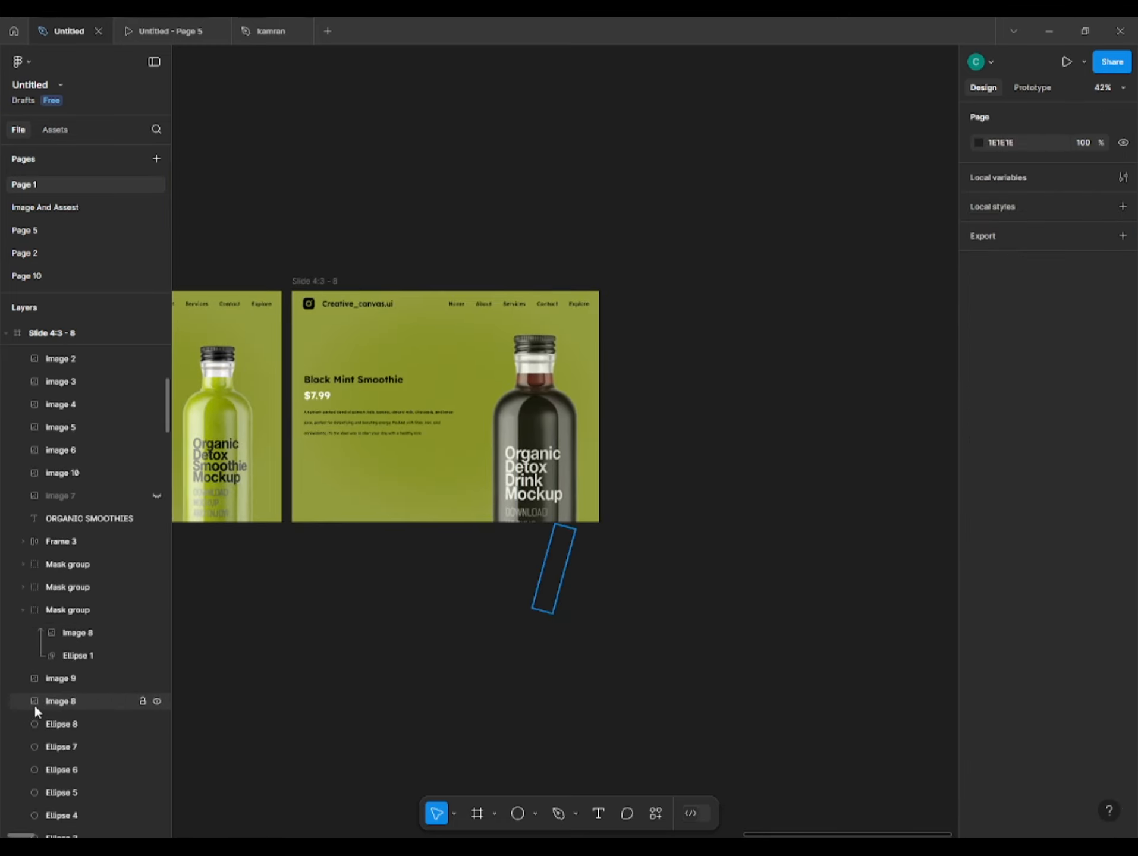
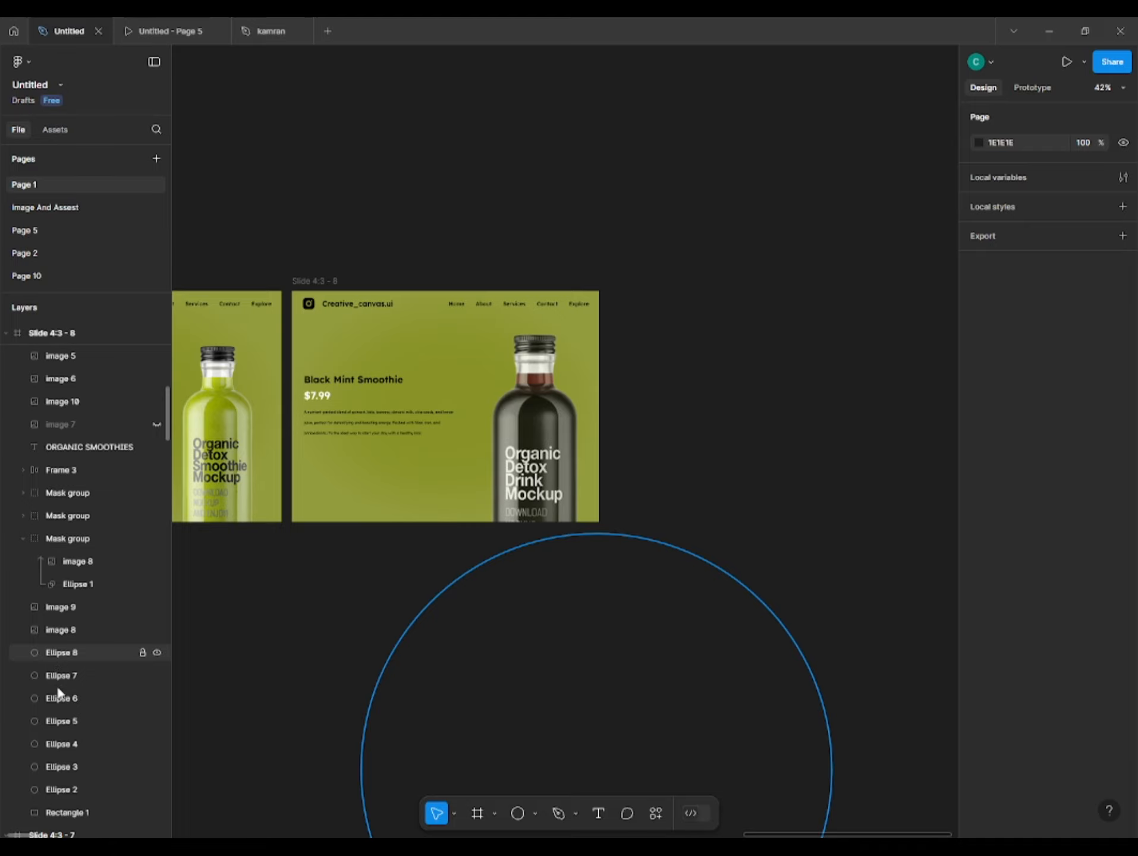
left_click(69, 784)
left_click(69, 769)
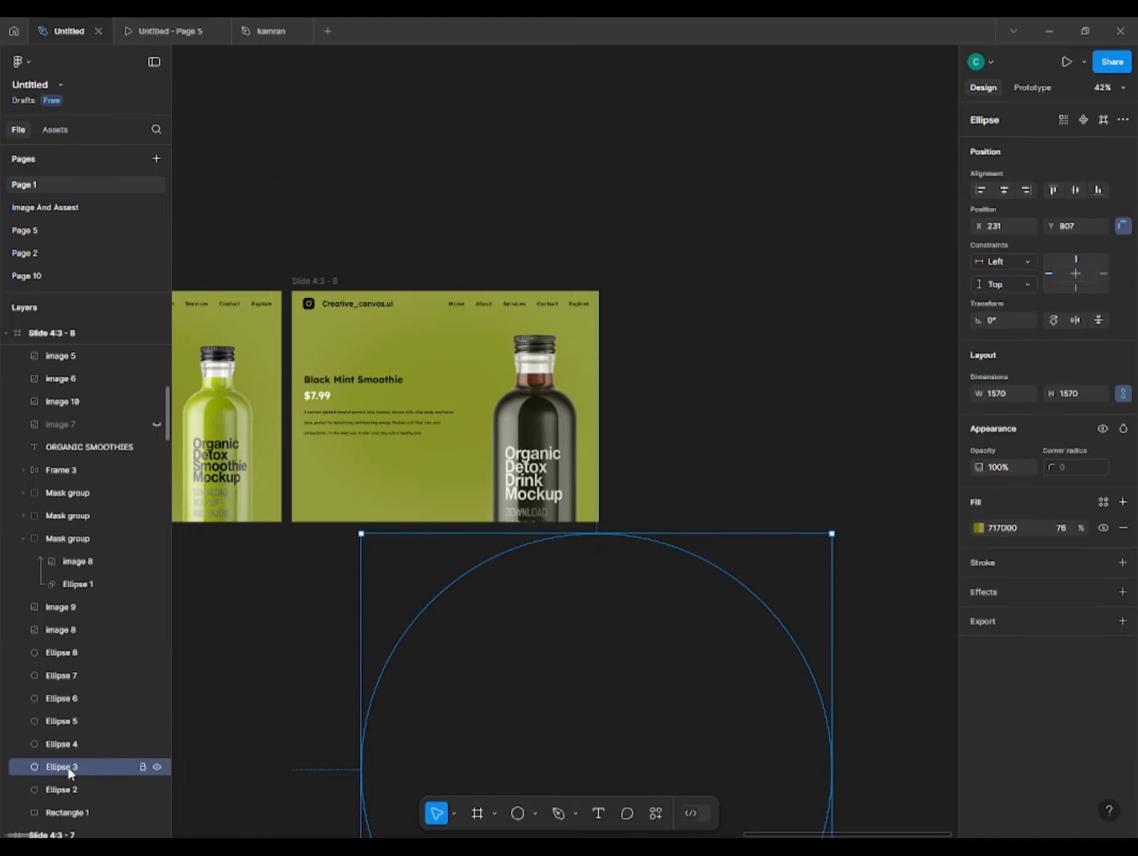
key("shift+Up")
key("shift+Up")
key("shift+Up")
key("shift+Up")
key("shift+Up")
key("shift+Up")
key("shift+Up")
key("shift+Up")
key("shift+Up")
key("shift+Up")
key("shift+Up")
key("shift+Up")
key("shift+Up")
key("shift+Up")
key("shift+Up")
key("shift+Up")
key("shift+Up")
key("shift+Up")
key("shift+Up")
key("shift+Up")
key("shift+Left")
key("shift+Left")
key("shift+Left")
key("shift+Left")
key("shift+Left")
key("shift+Left")
key("shift+Left")
key("shift+Left")
key("shift+Left")
key("shift+Left")
key("shift+Left")
key("shift+Left")
key("shift+Left")
key("shift+Left")
key("shift+Left")
key("shift+Left")
key("shift+Left")
key("shift+Left")
key("shift+Left")
key("shift+Left")
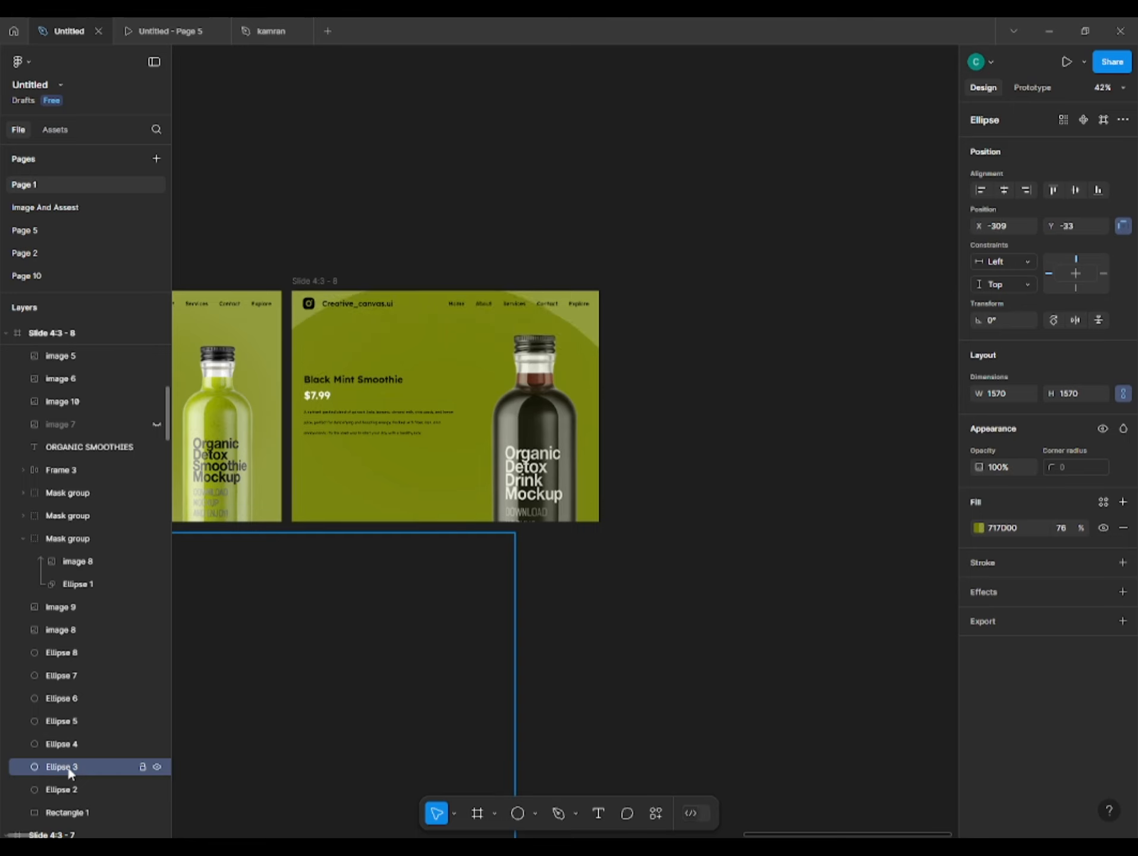
key("shift+Up")
key("shift+Up")
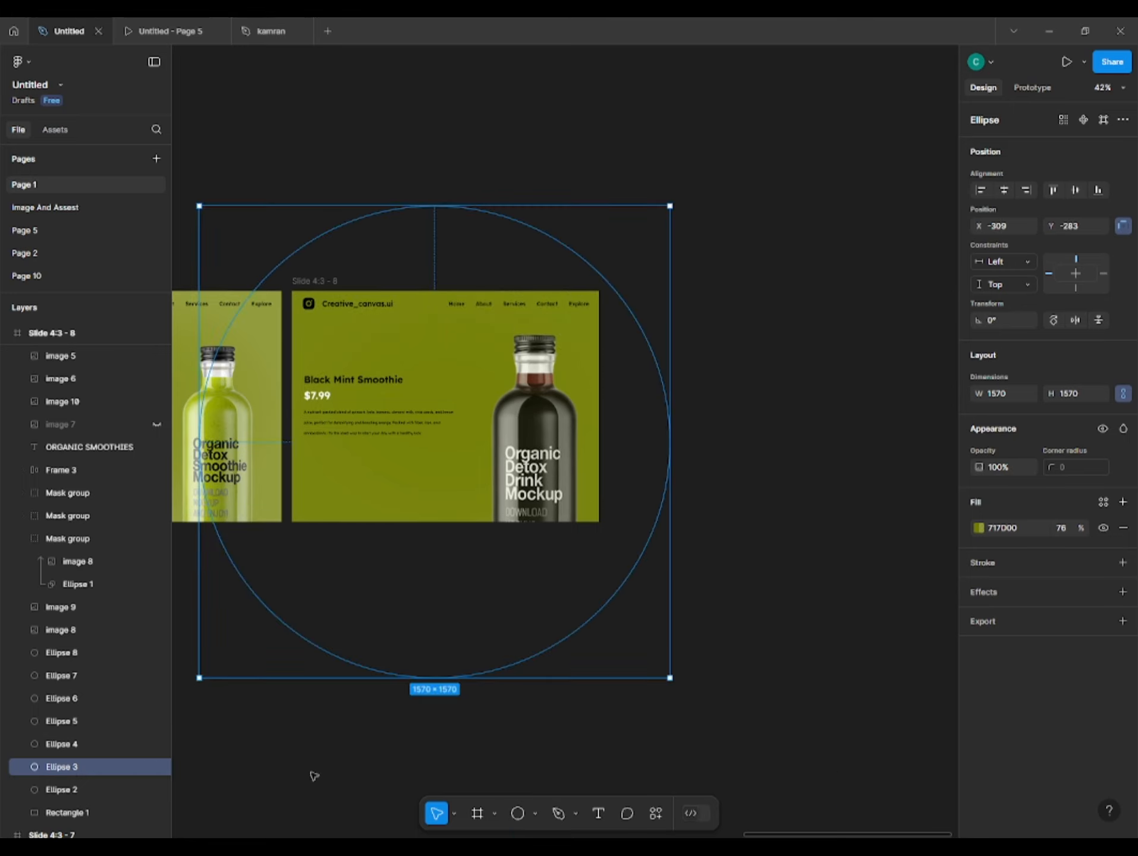
Set the fill of Ellipse 3 to 000000 at 100% opacity
left_click(979, 528)
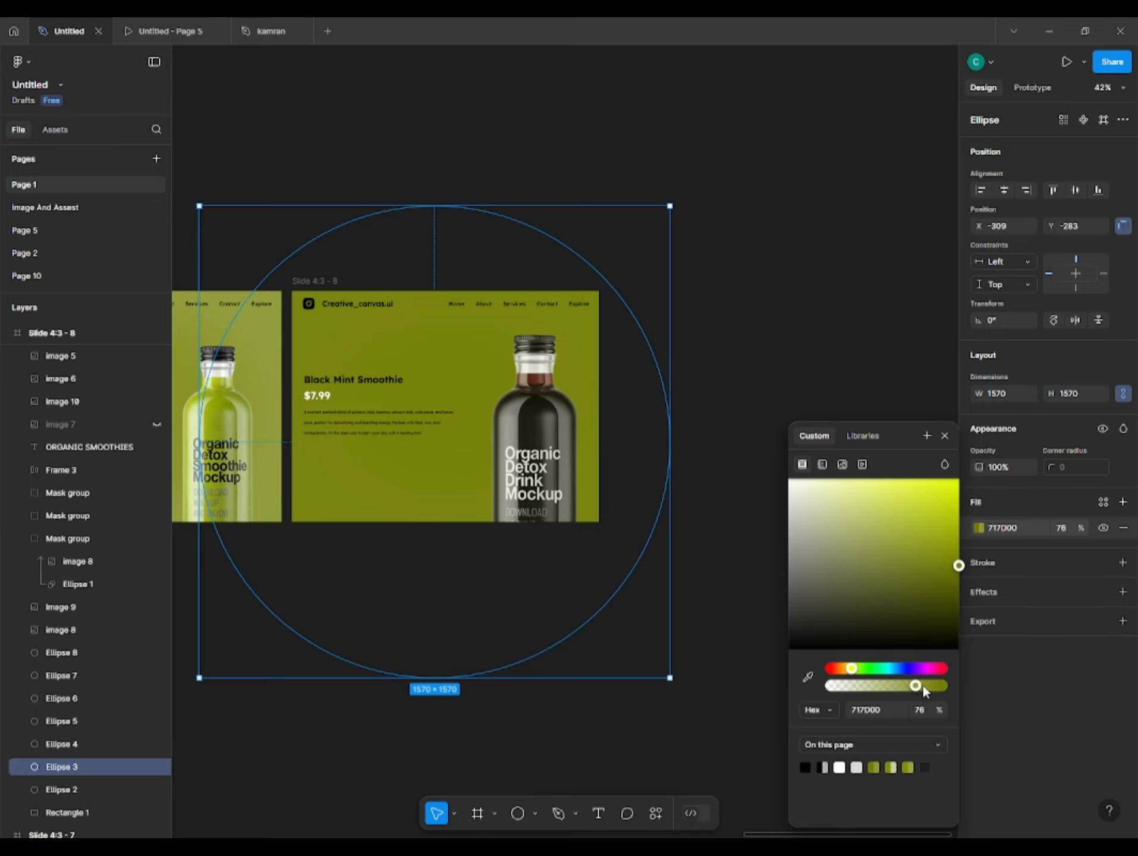
left_click_drag(922, 683, 944, 685)
left_click(806, 766)
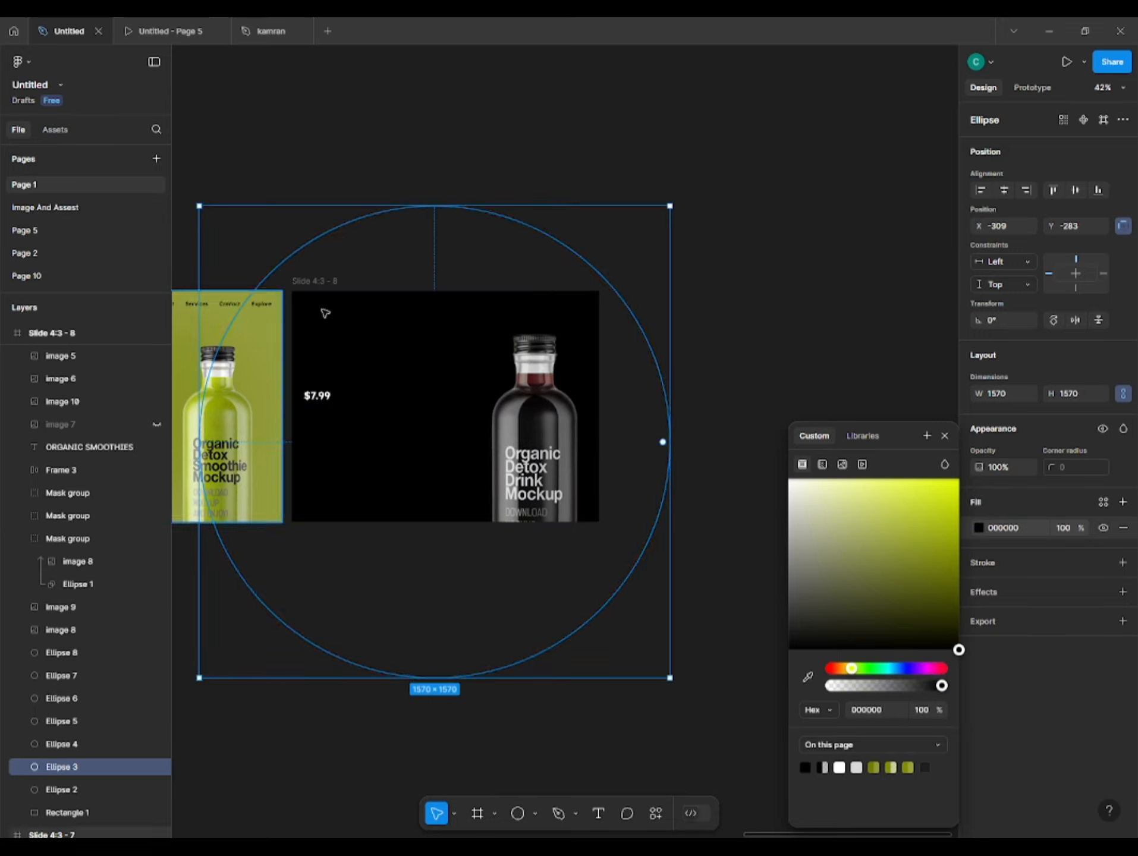
Change the header, smoothie name and description on Slide 4:3 - 8 to white, FFFFFF
scroll(340, 381, "up", 1)
left_click(352, 281)
left_click(323, 385, "shift")
left_click(310, 432, "shift")
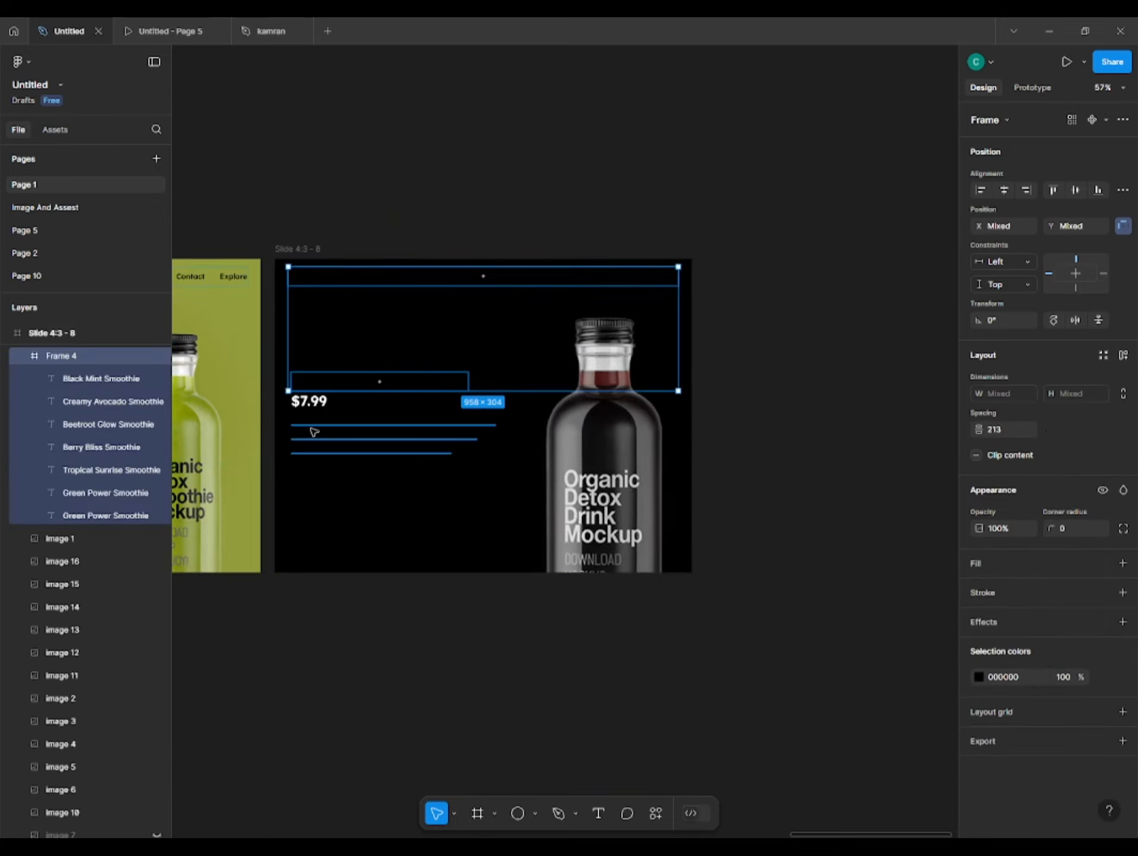
left_click(978, 732)
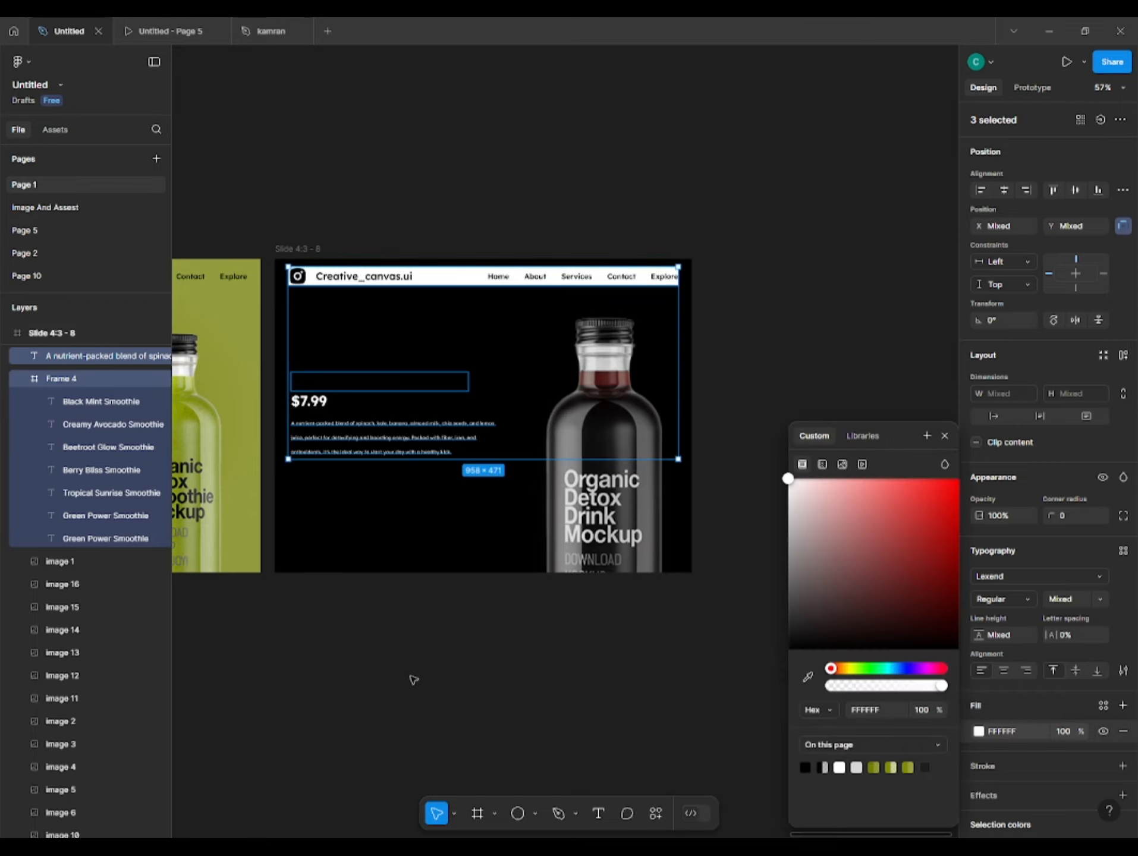
scroll(1003, 704, "down", 2)
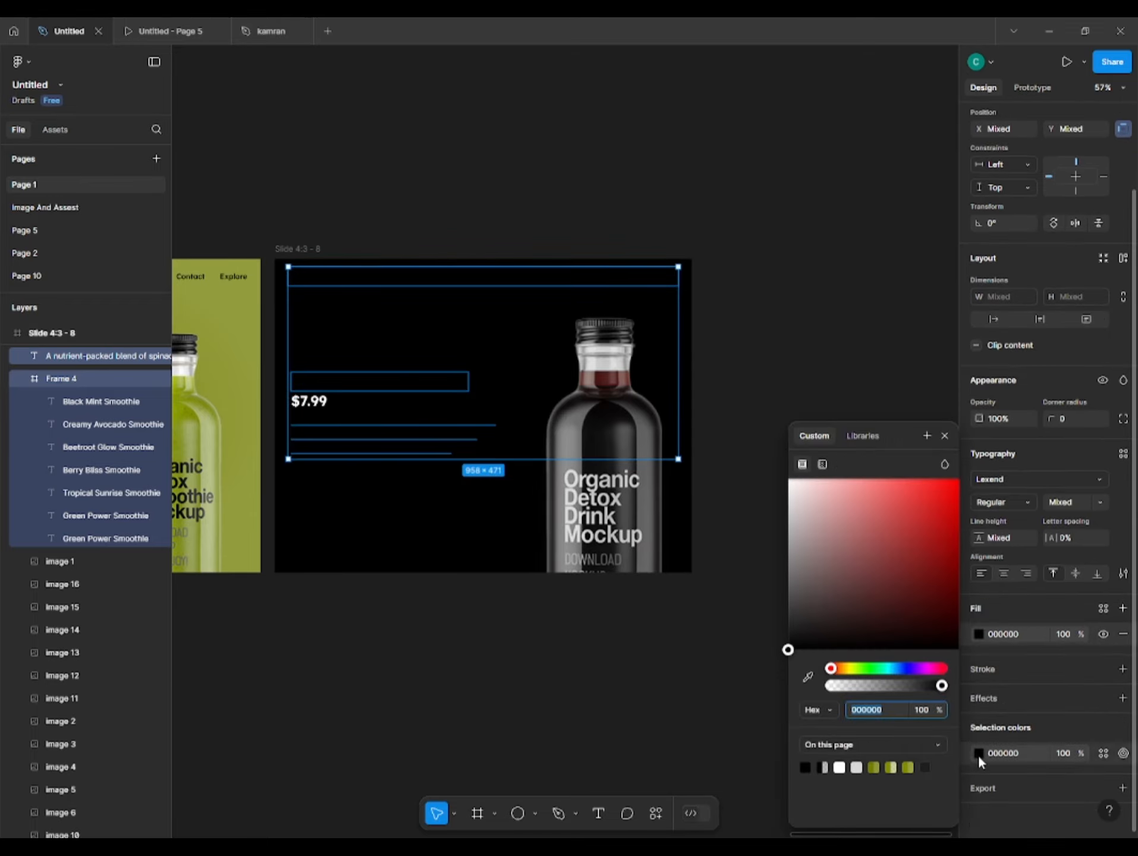
left_click_drag(838, 630, 531, 382)
left_click(396, 708)
Duplicate the black product slide, Slide 4:3 - 8, and place the copy to its right
left_click_drag(460, 700, 381, 691)
scroll(365, 582, "up", 1)
left_click_drag(363, 578, 489, 597)
scroll(404, 565, "down", 1)
scroll(472, 579, "down", 1)
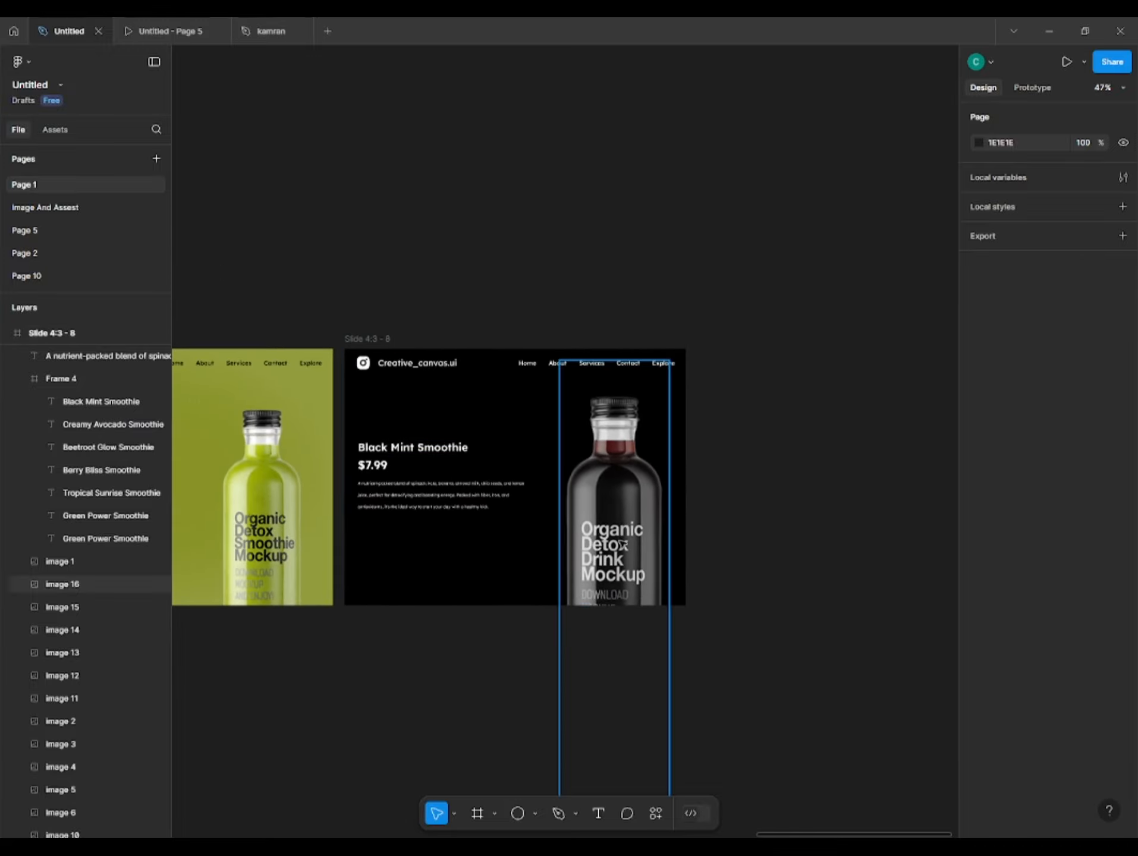
left_click_drag(348, 760, 373, 772)
left_click_drag(407, 352, 753, 343)
left_click(742, 308)
left_click_drag(742, 308, 493, 290)
Rotate the black bottle, image 16, on Slide 4:3 - 9 clockwise to -9.19°
scroll(649, 464, "up", 2)
left_click_drag(648, 464, 504, 440)
left_click(653, 393)
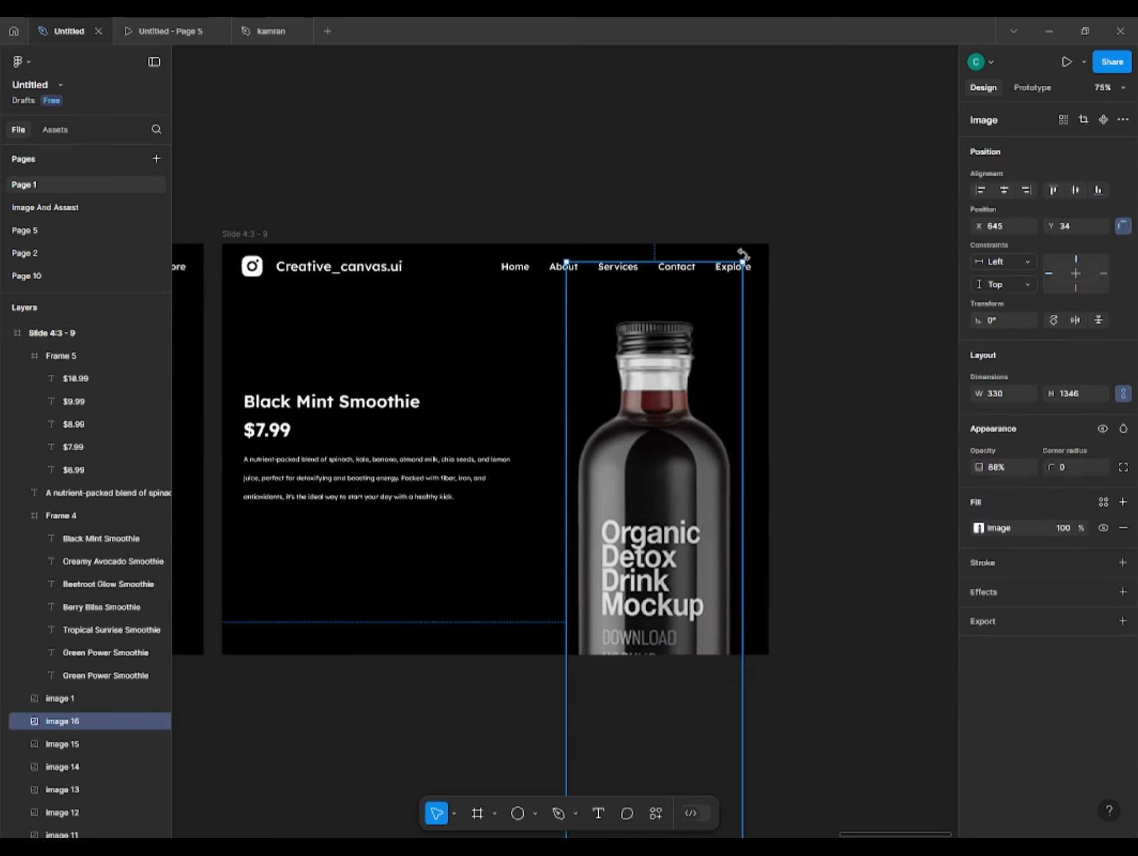
left_click_drag(747, 256, 807, 268)
Move the tilted black bottle right until it lies outside Slide 4:3 - 9
key("shift+Right")
key("shift+Right")
key("shift+Right")
key("shift+Right")
key("shift+Right")
key("shift+Right")
key("shift+Right")
key("shift+Right")
key("shift+Right")
key("shift+Right")
key("shift+Right")
key("shift+Right")
key("shift+Right")
key("shift+Right")
key("shift+Right")
key("shift+Right")
key("shift+Right")
key("shift+Right")
key("shift+Right")
key("shift+Right")
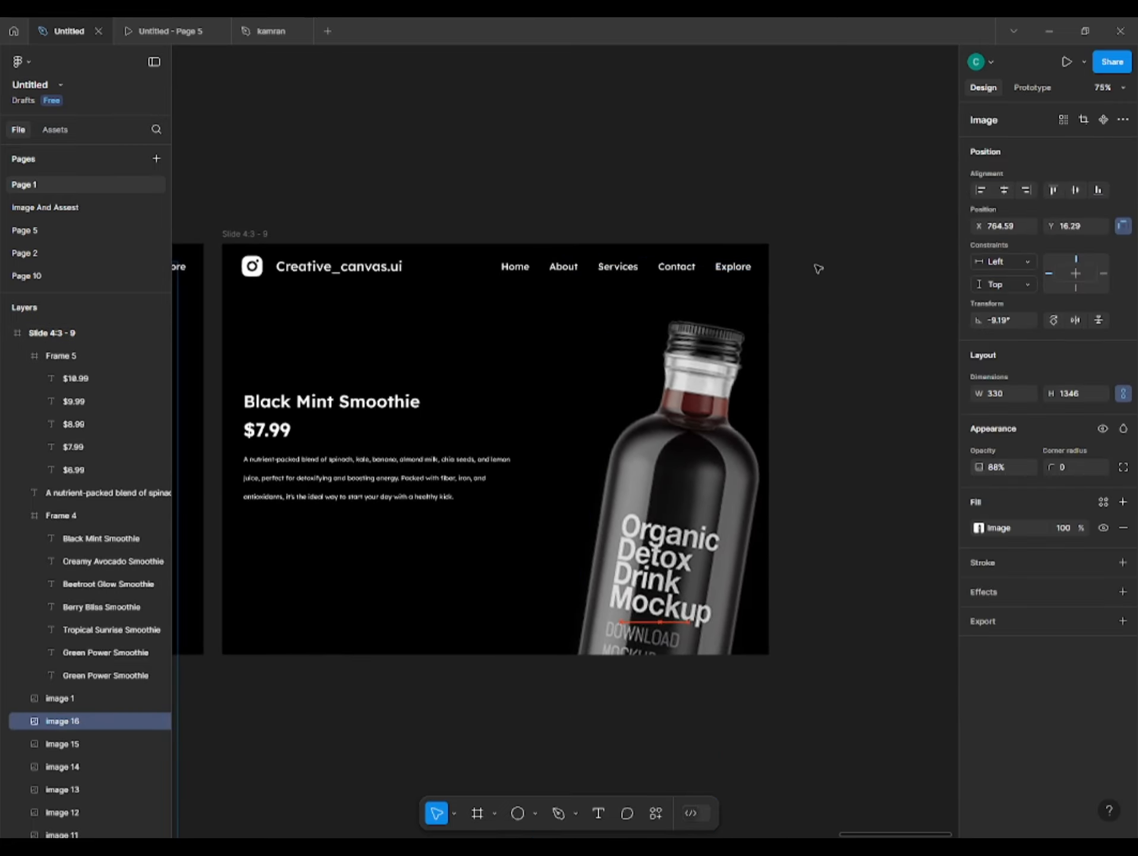
Raise the opacity of image 15, the amber bottle, and enlarge it upright on the right side of Slide 4:3 - 9
left_click(77, 737)
left_click_drag(689, 482, 724, 445)
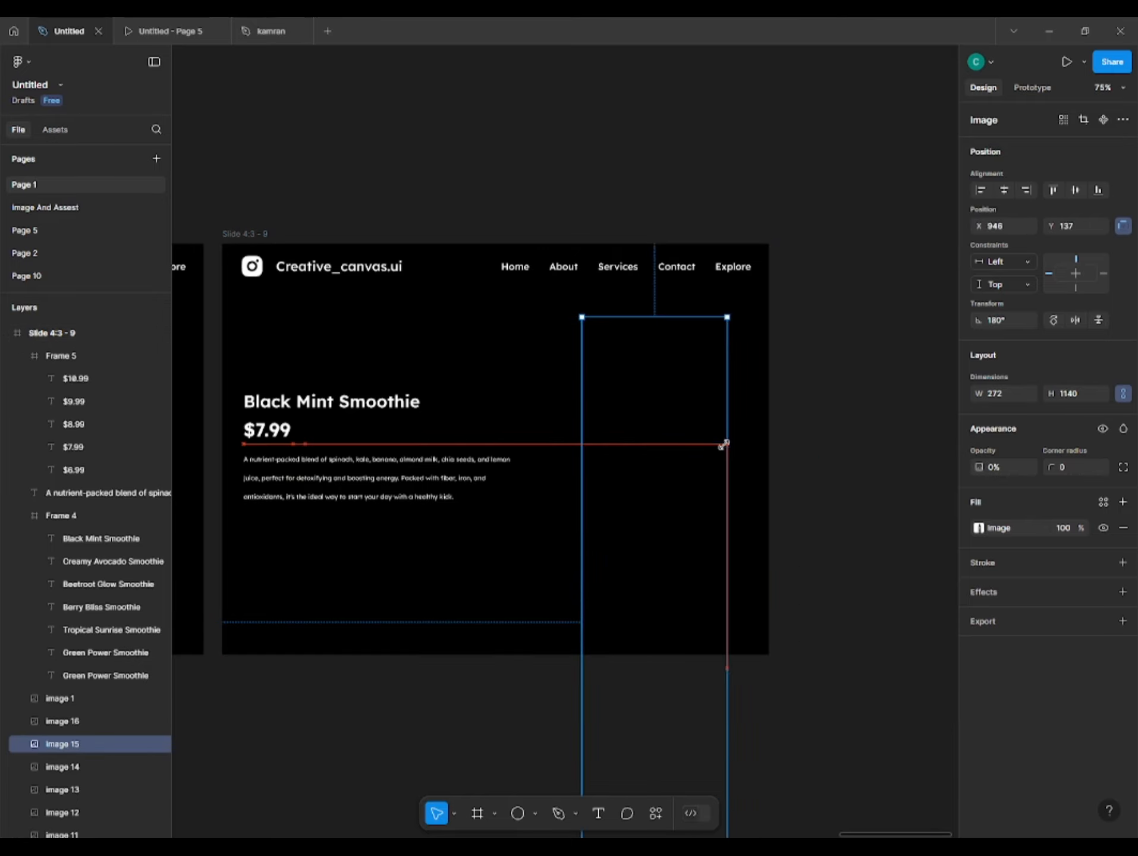
key("ctrl+z")
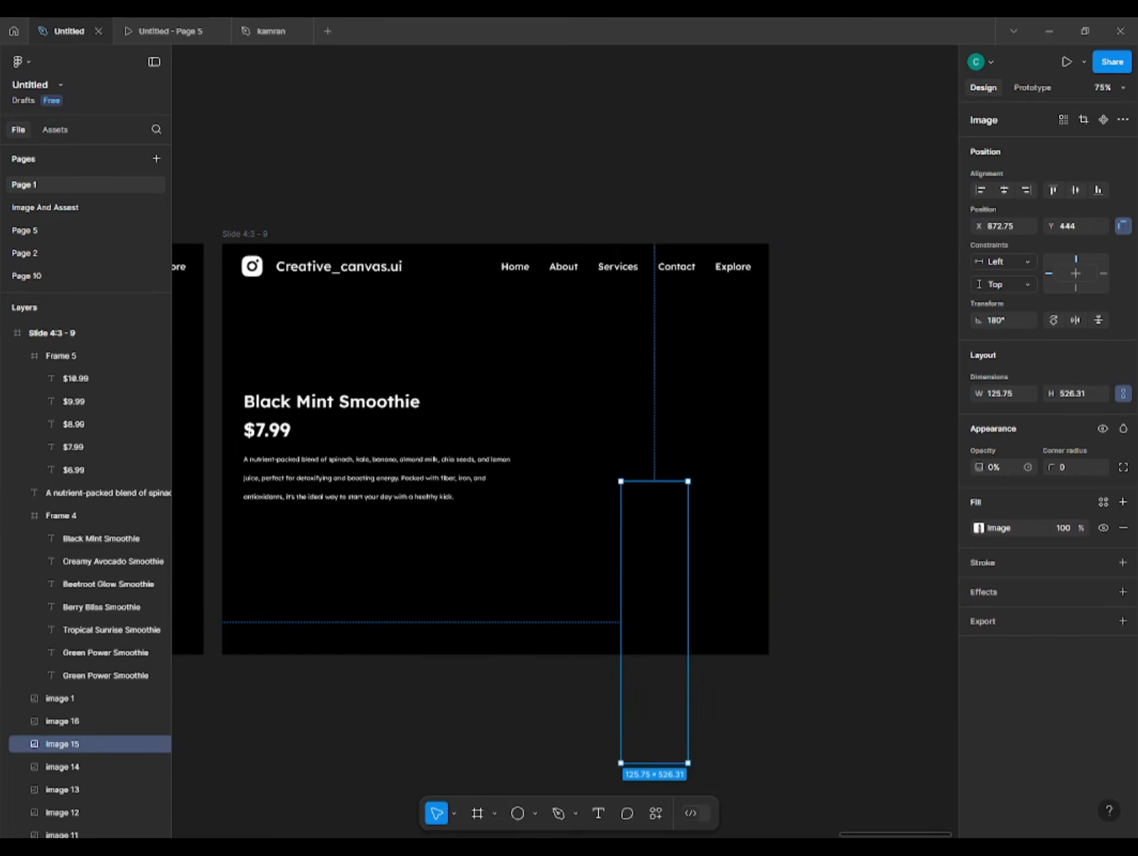
left_click_drag(978, 467, 1042, 467)
left_click_drag(621, 482, 779, 438)
left_click(434, 683)
Shift the seven smoothie names in Frame 4 of Slide 4:3 - 9 vertically to show Beetroot Glow Smoothie
left_click(61, 516)
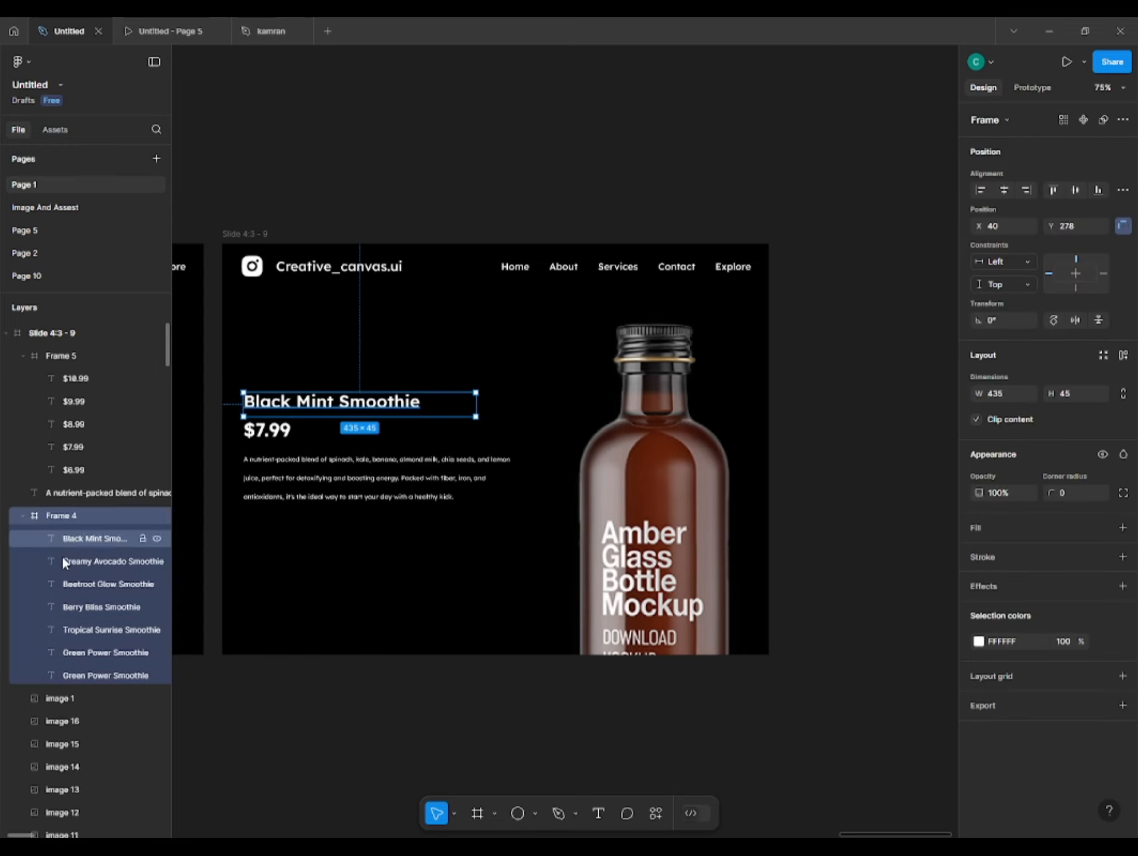
left_click(88, 531)
left_click(76, 672, "shift")
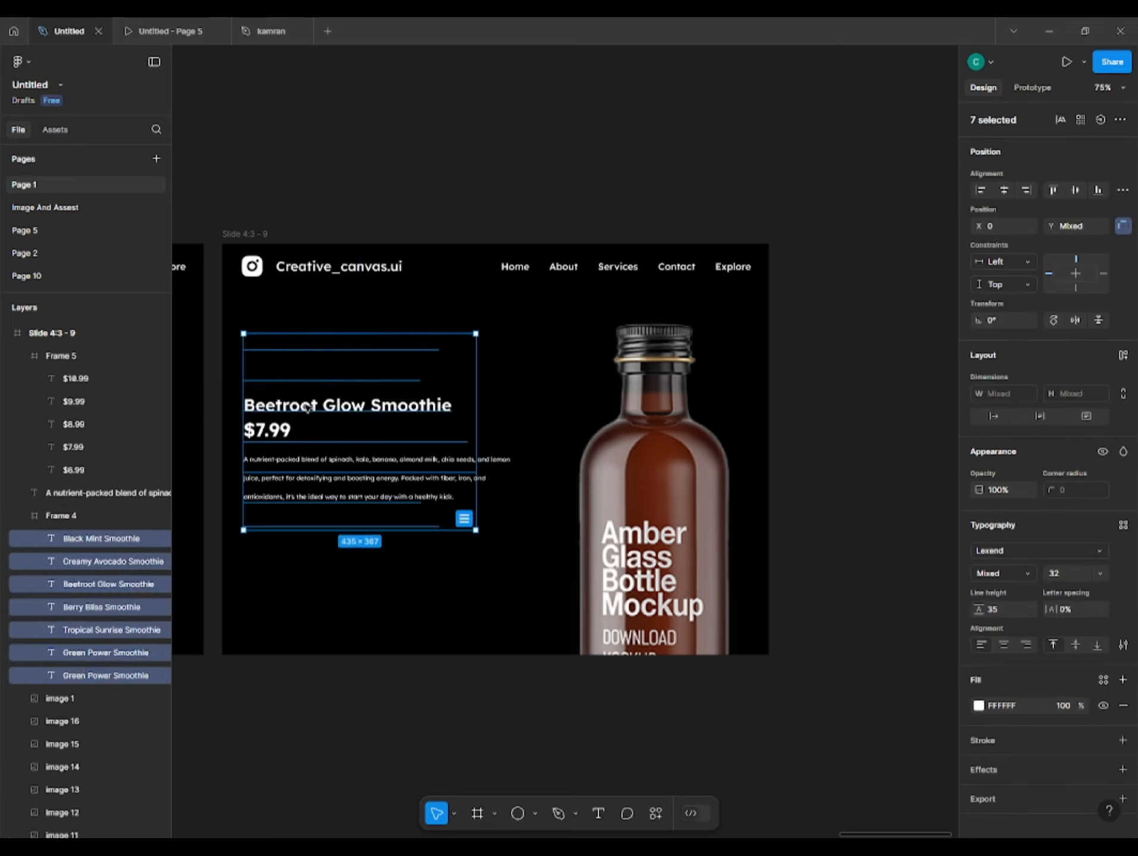
key("shift+Up")
Move the five prices in Frame 5 of Slide 4:3 - 9 up together so that $8.99 shows
double_click(266, 428)
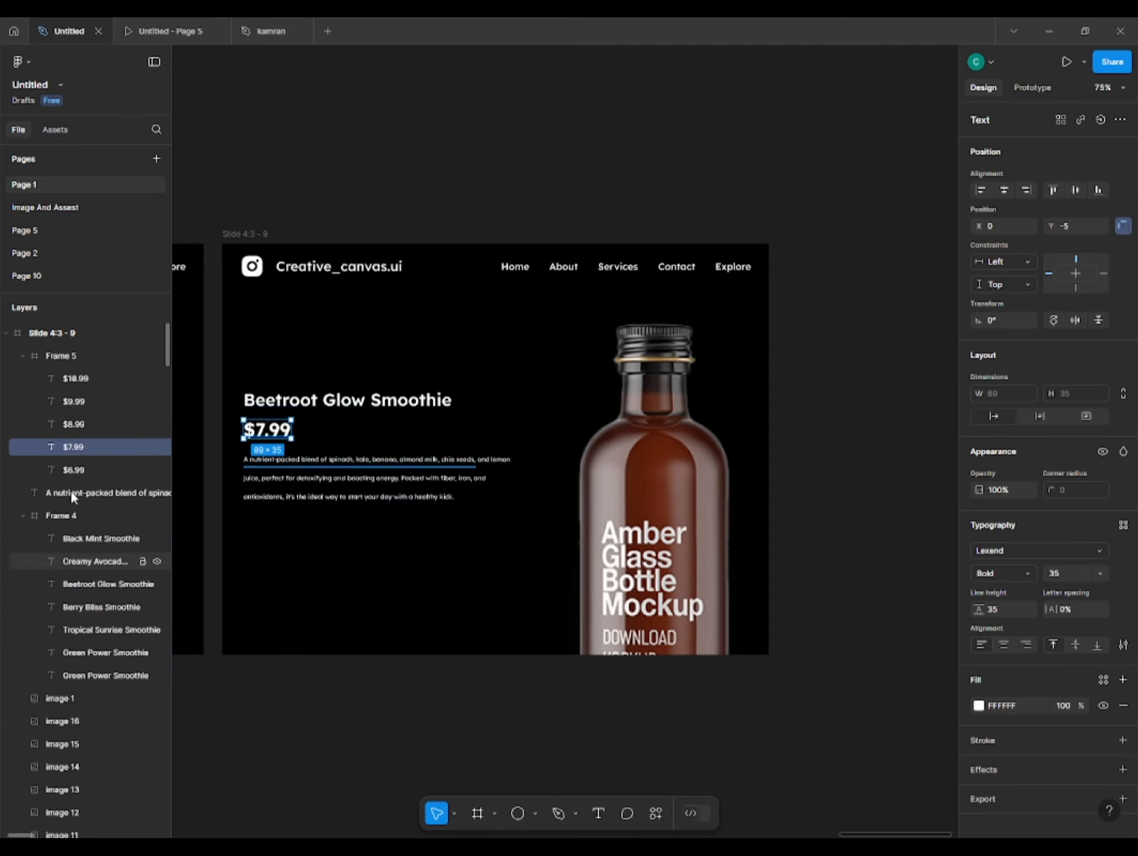
left_click(107, 384)
left_click(68, 468, "shift")
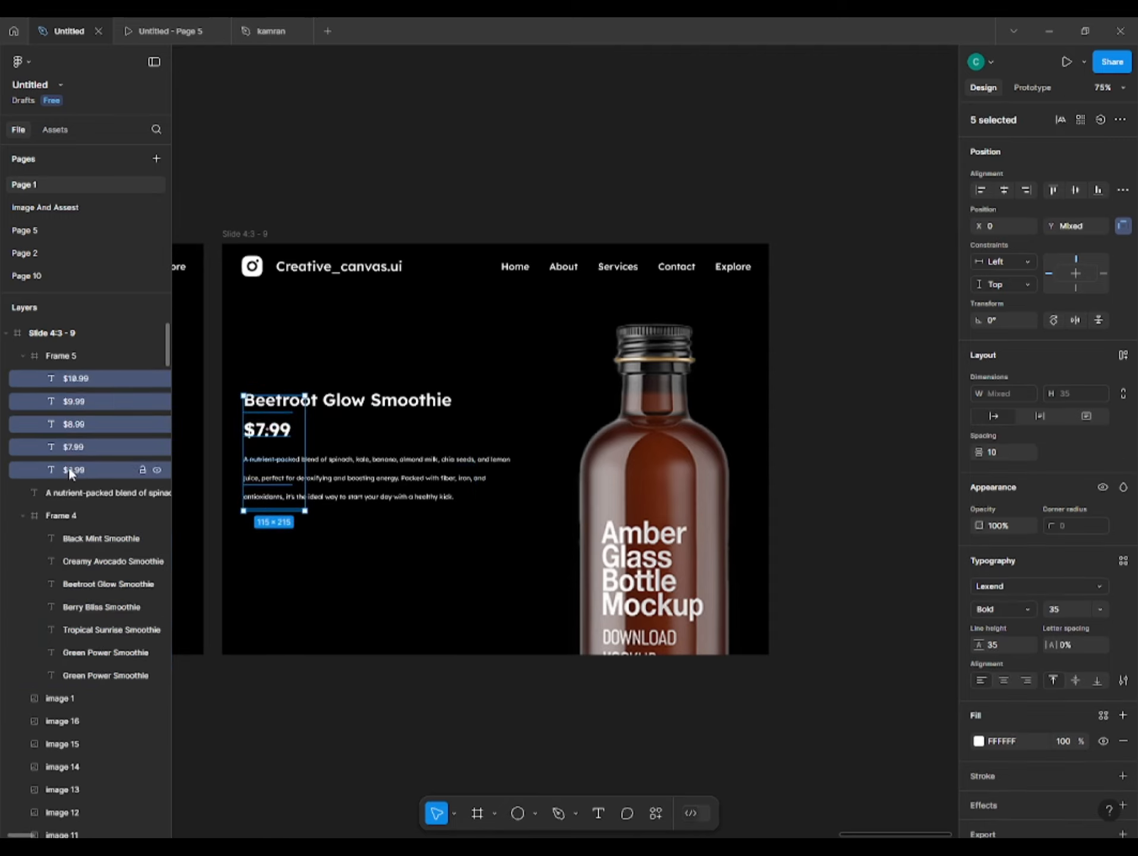
key("shift+Down")
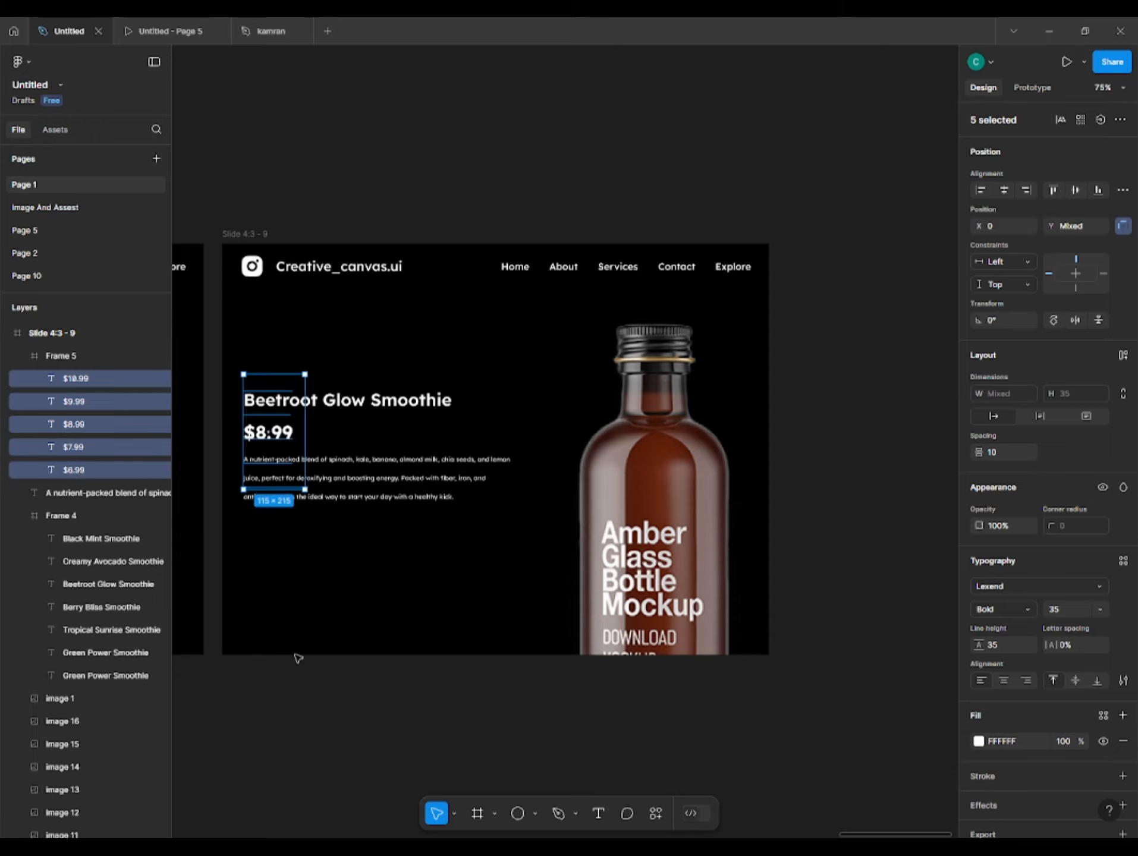
left_click(290, 647)
Move Ellipse 4 of Slide 4:3 - 9 to about X -259, Y -223 so that it covers the whole slide
left_click_drag(289, 644, 319, 591)
scroll(320, 591, "down", 1)
scroll(582, 568, "down", 3)
scroll(54, 663, "down", 8)
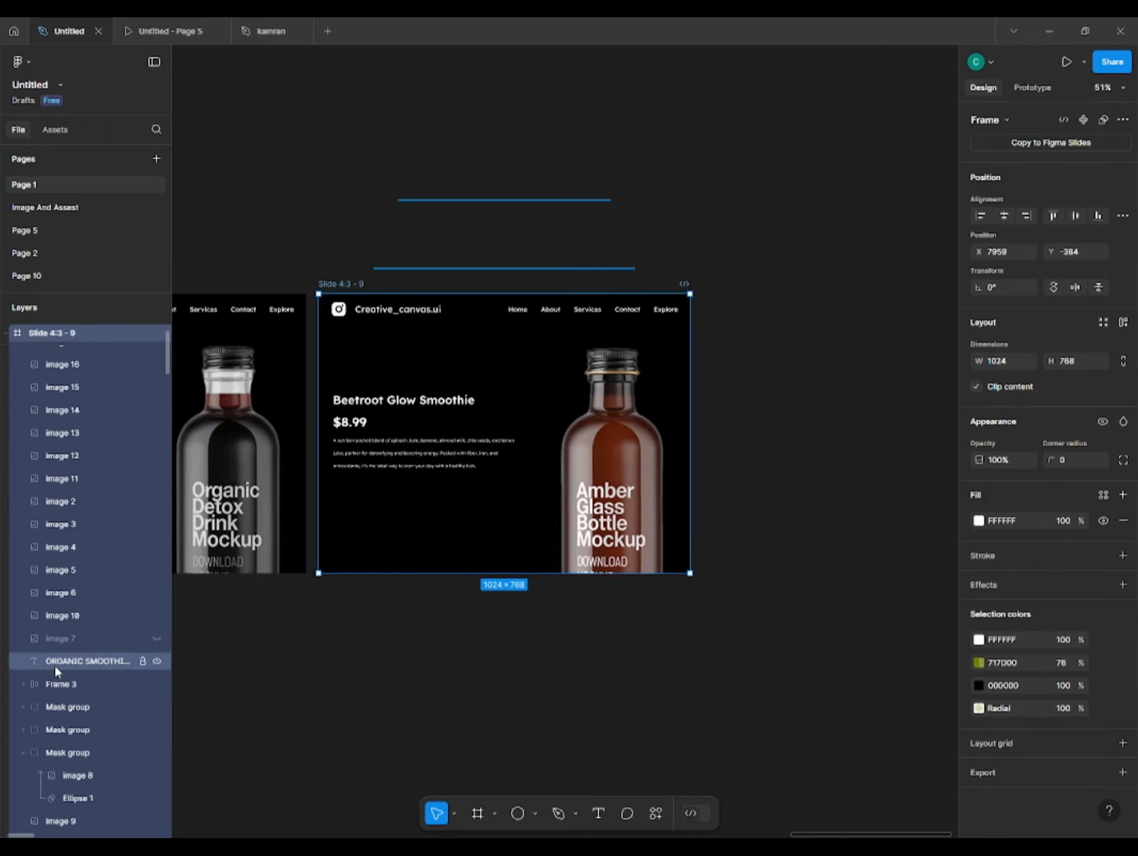
scroll(48, 746, "down", 5)
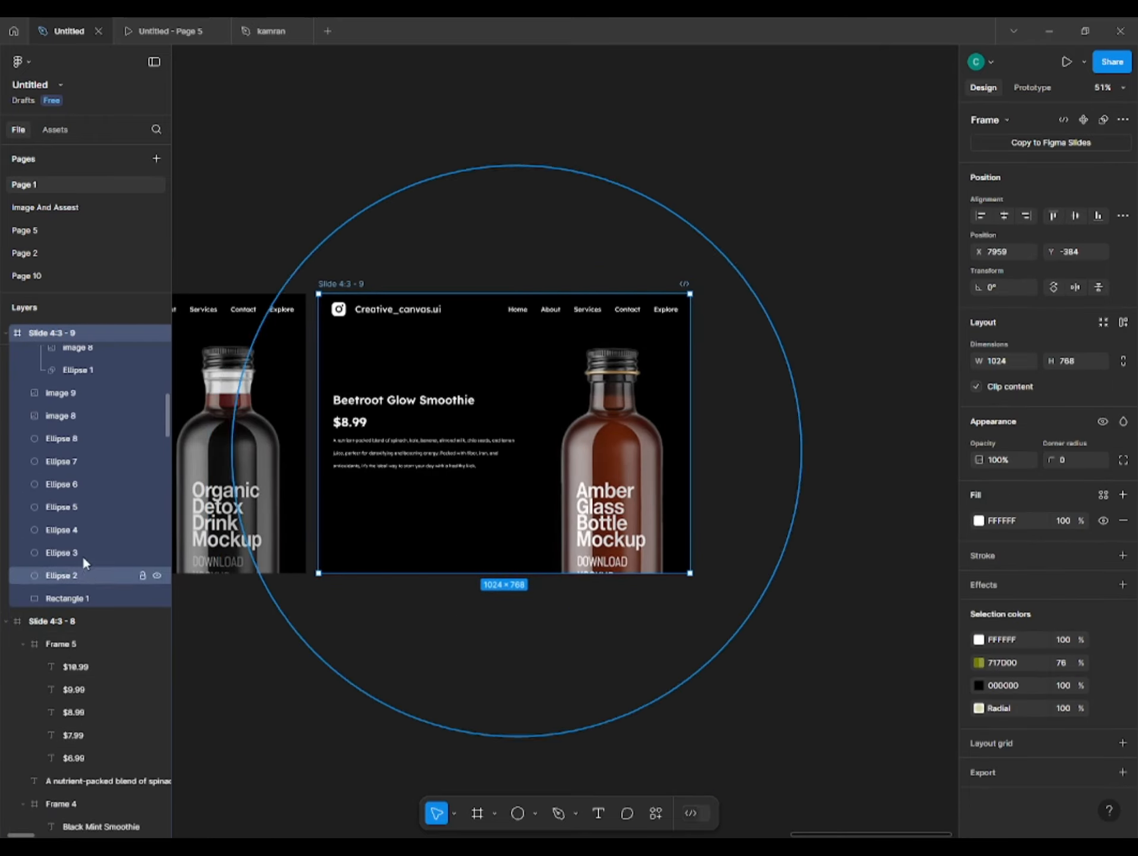
left_click(77, 529)
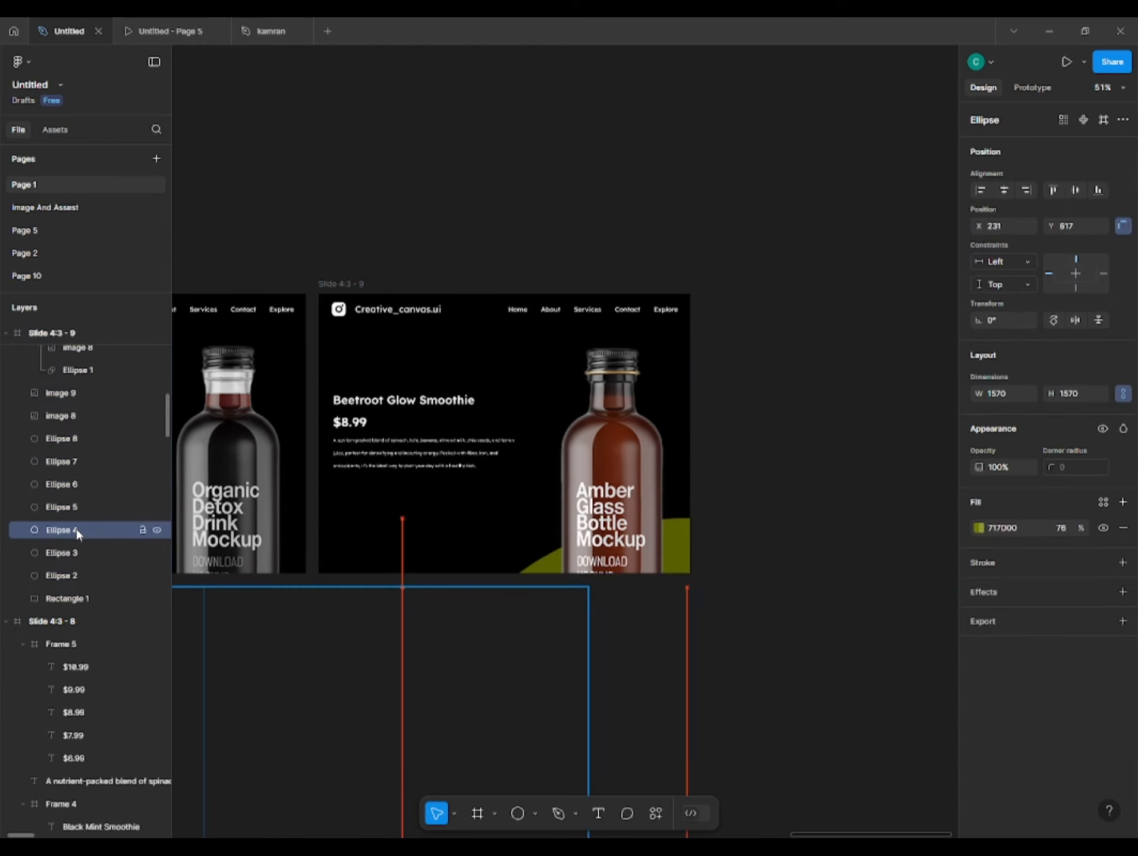
key("shift+Left")
key("shift+Left")
key("shift+Left")
key("shift+Left")
key("shift+Left")
key("shift+Left")
key("shift+Left")
key("shift+Left")
key("shift+Left")
key("shift+Left")
key("shift+Left")
key("shift+Left")
key("shift+Left")
key("shift+Left")
key("shift+Left")
key("shift+Left")
key("shift+Left")
key("shift+Left")
key("shift+Left")
key("shift+Left")
key("shift+Up")
key("shift+Up")
key("shift+Up")
key("shift+Up")
key("shift+Up")
key("shift+Up")
key("shift+Up")
key("shift+Up")
key("shift+Up")
key("shift+Up")
key("shift+Up")
key("shift+Up")
key("shift+Up")
key("shift+Up")
key("shift+Up")
key("shift+Up")
key("shift+Up")
key("shift+Up")
key("shift+Up")
key("shift+Up")
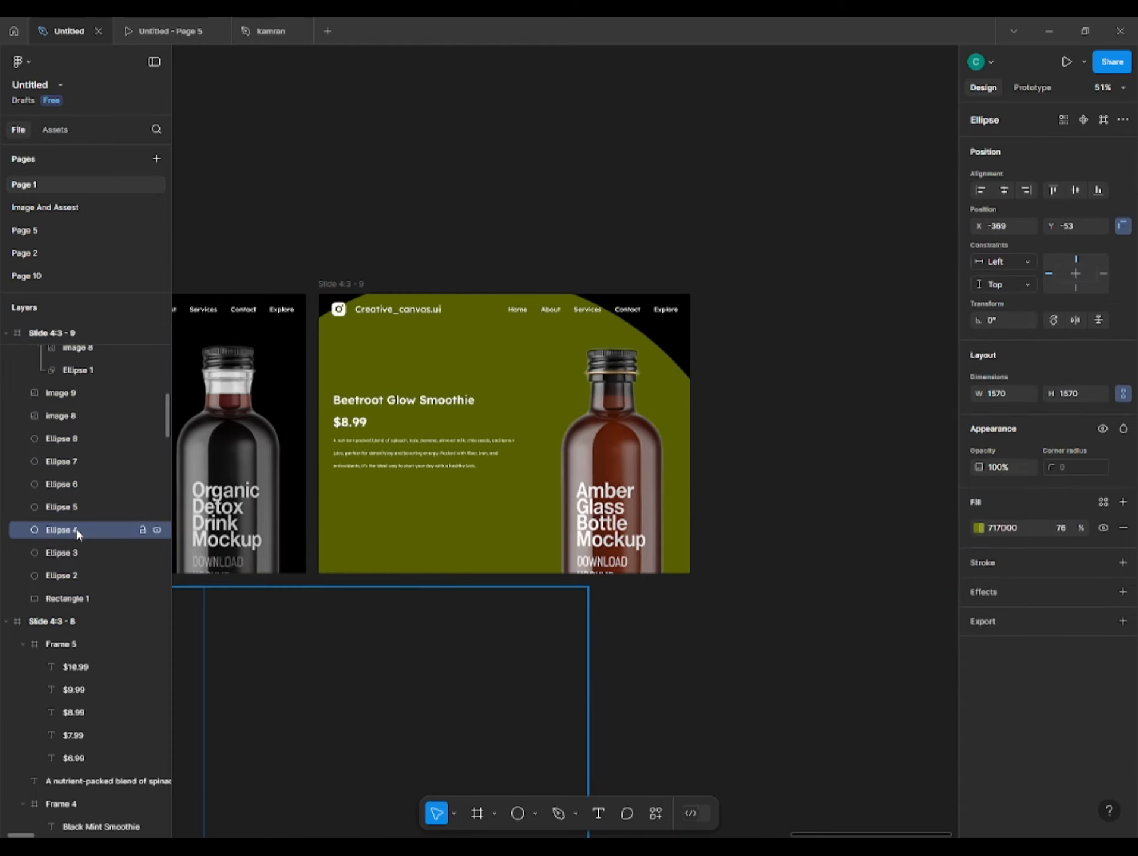
key("shift+Right")
key("shift+Right")
key("shift+Right")
key("shift+Right")
key("shift+Right")
key("shift+Right")
key("shift+Right")
key("shift+Right")
key("shift+Right")
key("shift+Right")
key("shift+Right")
key("shift+Right")
key("shift+Right")
key("shift+Right")
key("shift+Right")
key("shift+Right")
key("shift+Right")
key("shift+Up")
key("shift+Up")
key("shift+Up")
key("shift+Up")
key("shift+Up")
key("shift+Up")
key("shift+Up")
key("shift+Up")
key("shift+Up")
key("shift+Up")
key("shift+Up")
key("shift+Up")
key("shift+Up")
key("shift+Up")
key("shift+Up")
key("shift+Up")
key("shift+Up")
key("shift+Up")
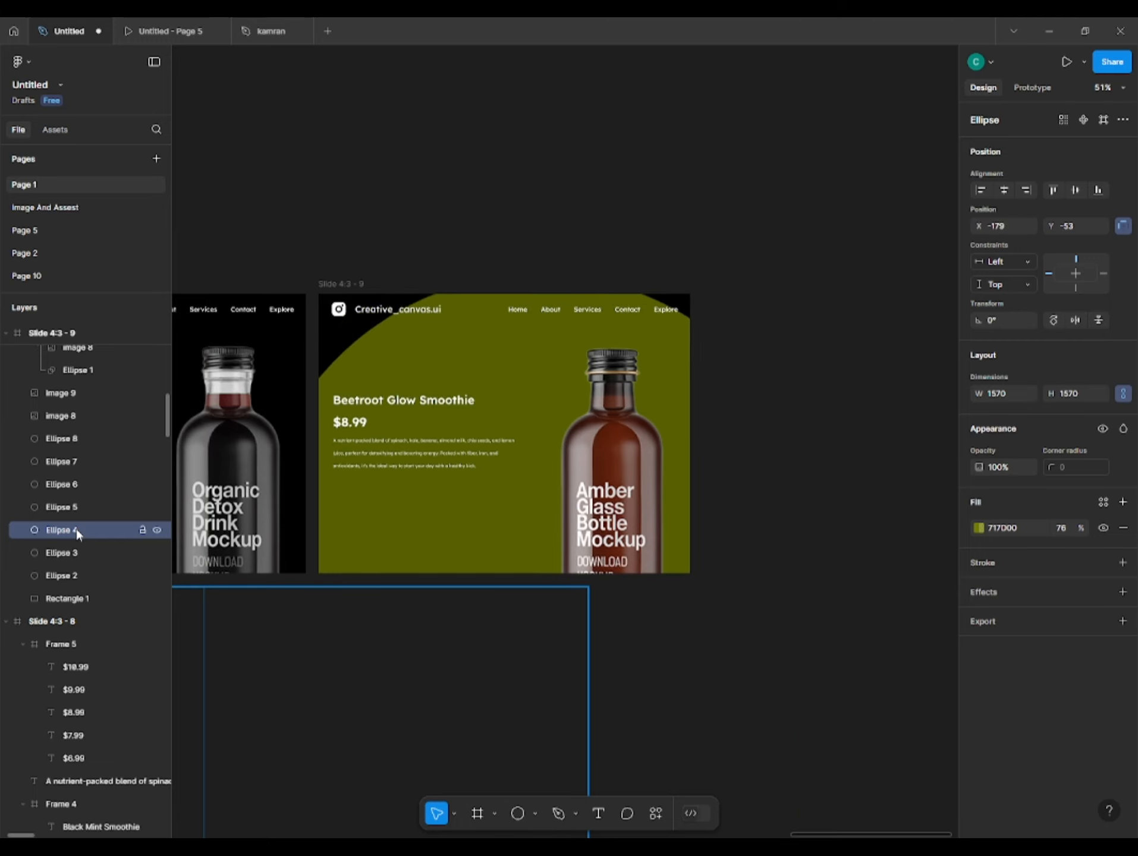
key("shift+Left")
key("shift+Left")
key("shift+Left")
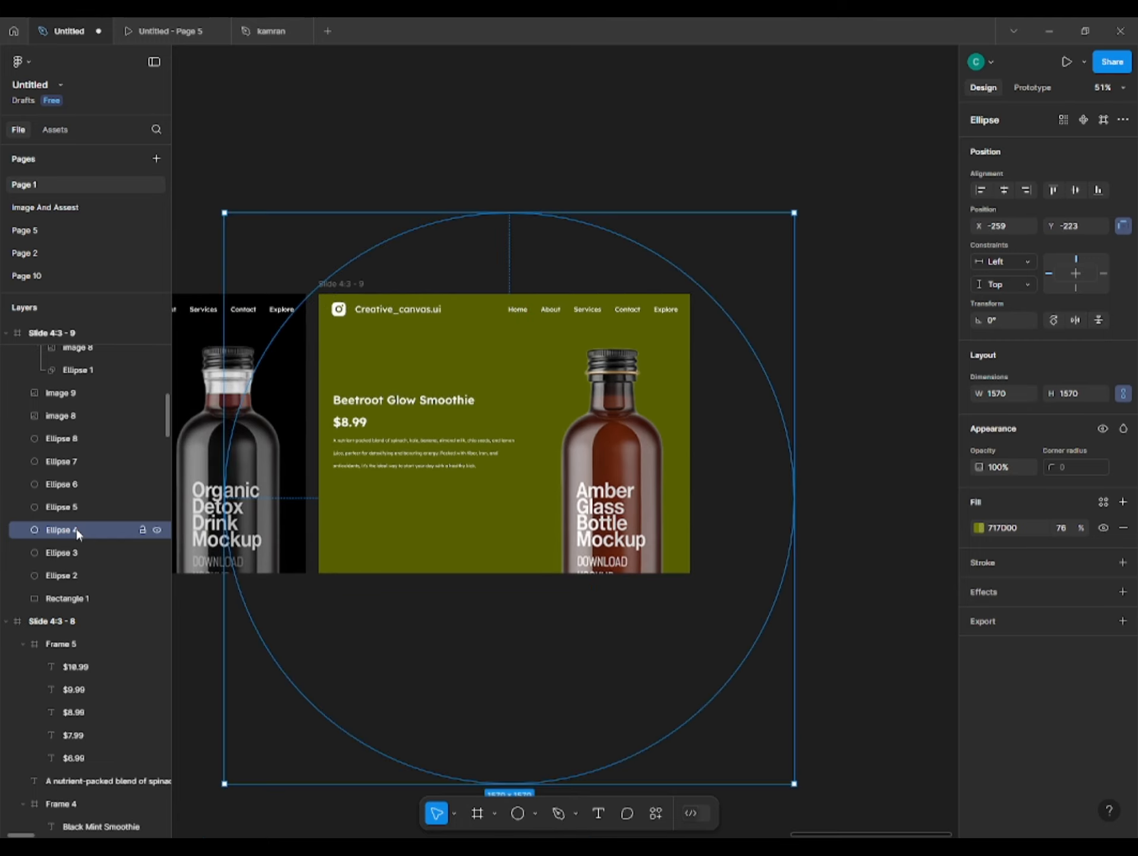
Recolour Ellipse 4 with the dark brown 441E13 sampled from the amber bottle, at 100% fill opacity
left_click(978, 528)
left_click(808, 677)
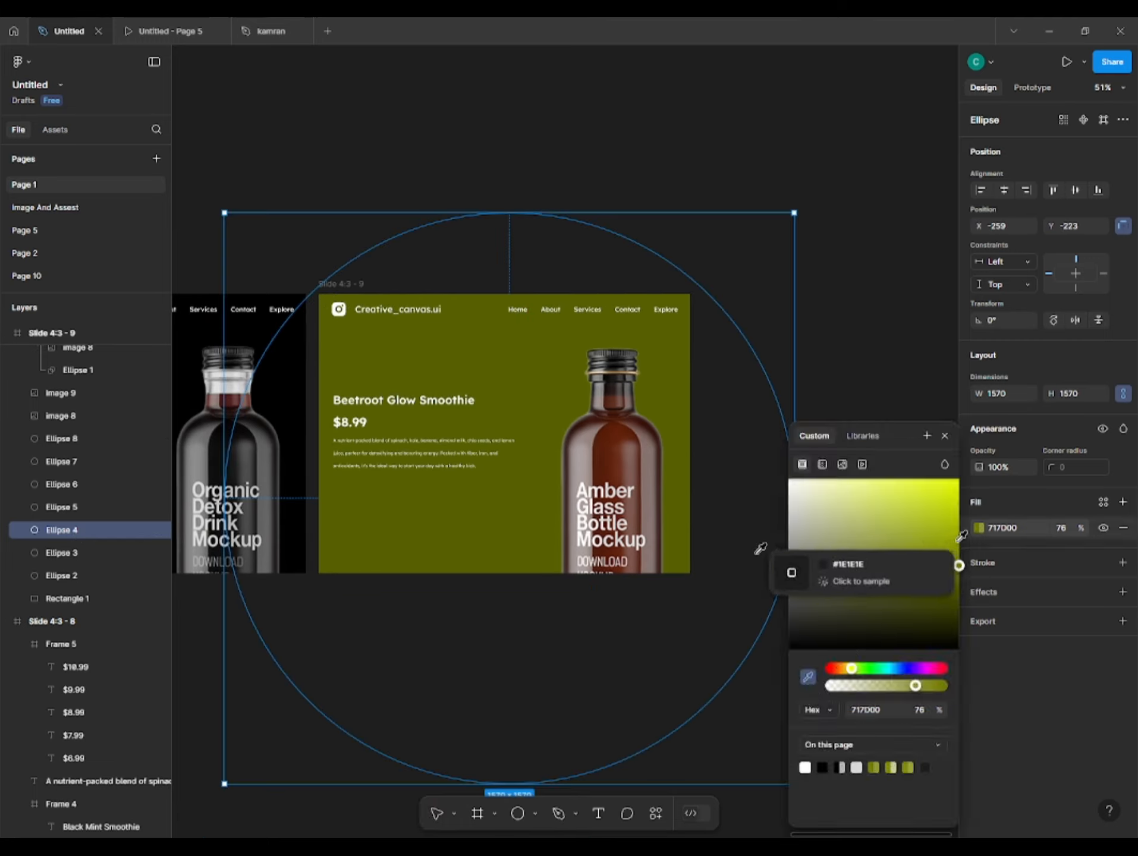
left_click(642, 454)
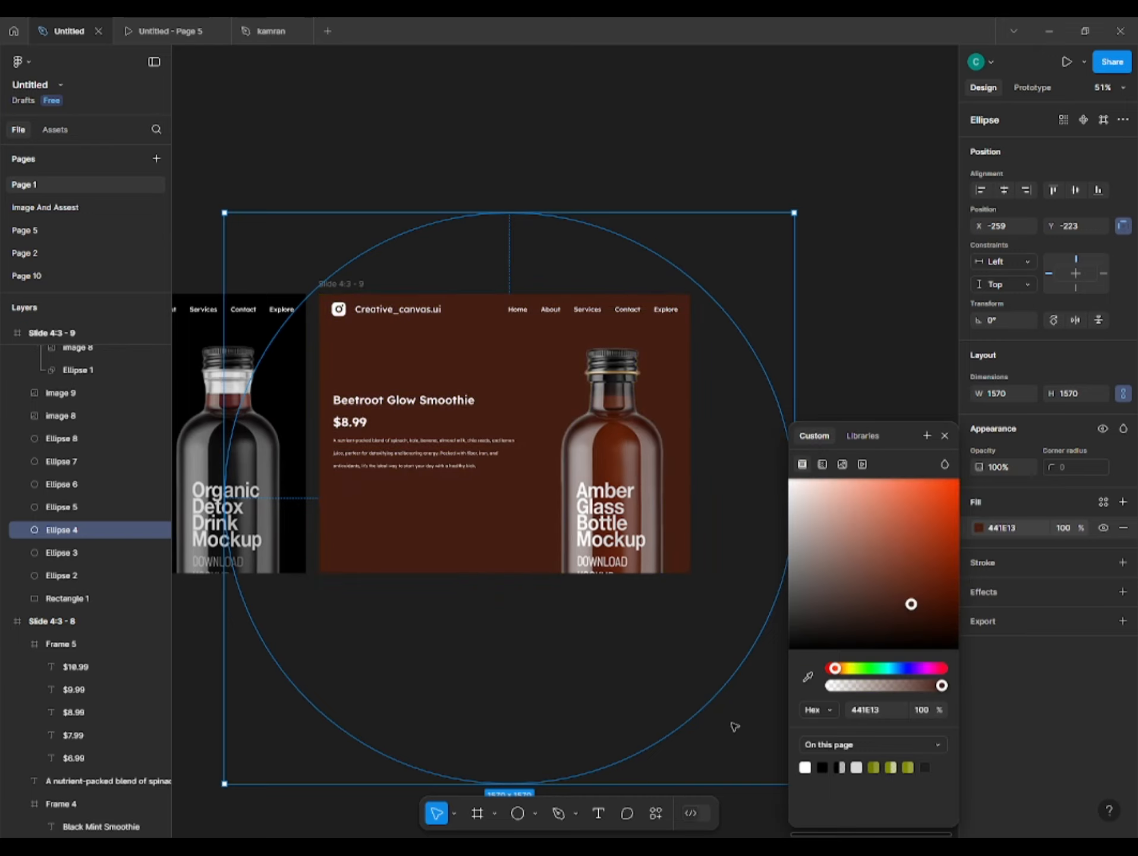
left_click(735, 726)
Move the seven smoothie names in Frame 4 of Slide 4:3 - 9 up together to show Tropical Sunrise Smoothie
scroll(380, 328, "up", 3)
scroll(481, 361, "down", 1)
left_click(414, 424, "ctrl")
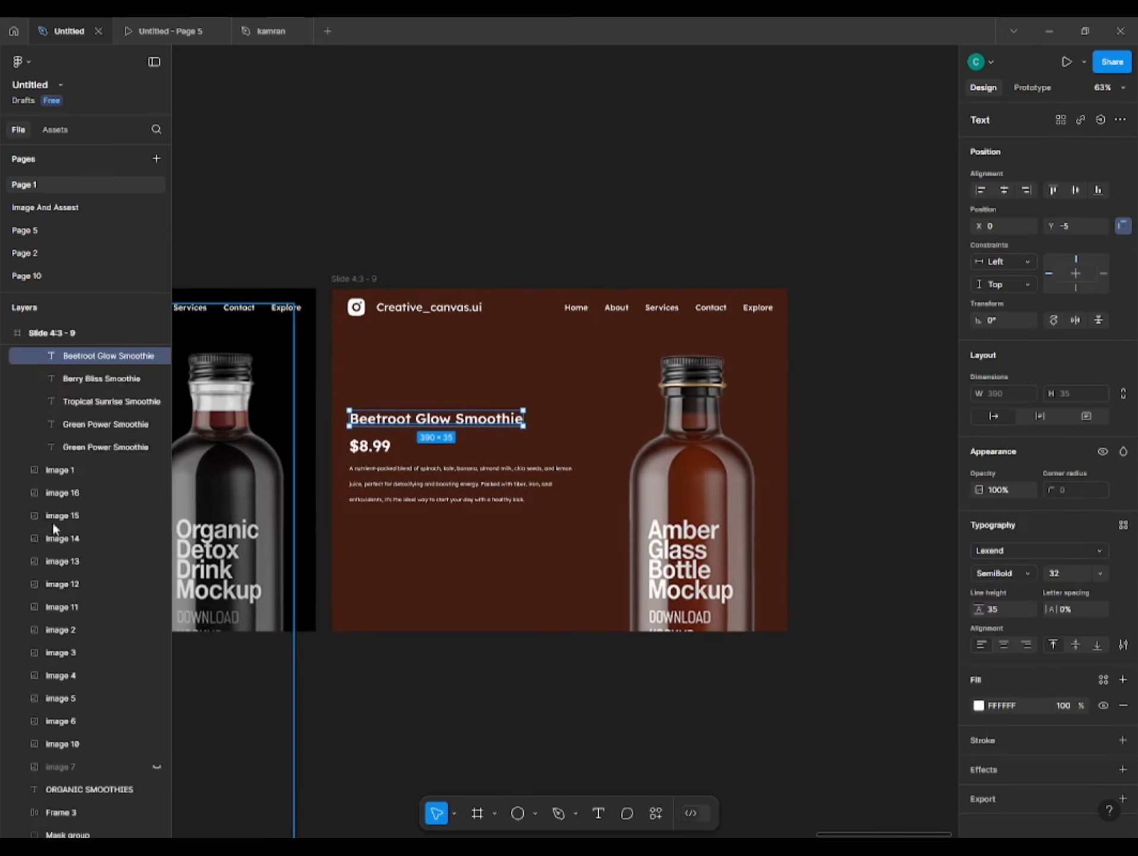
scroll(51, 521, "up", 4)
left_click(96, 524, "shift")
left_click(86, 660, "shift")
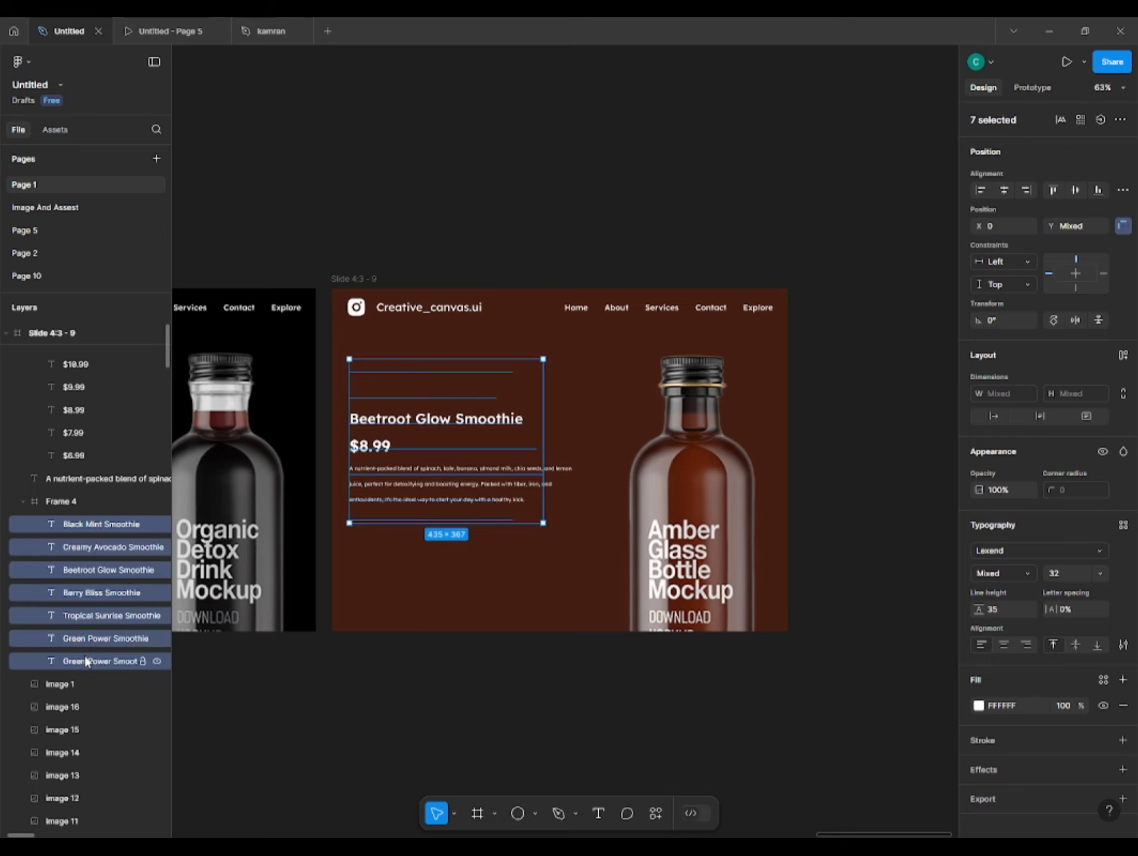
key("shift+Up")
key("shift+Up")
key("shift+Up")
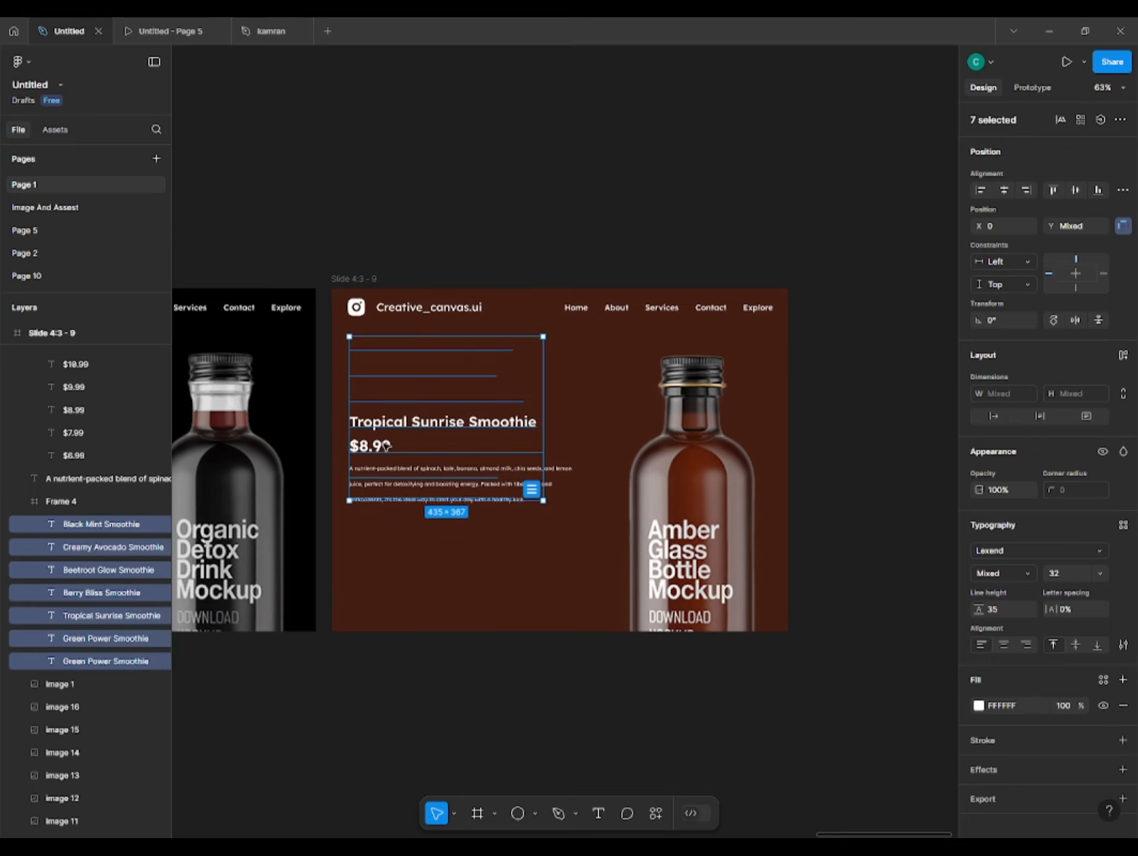
Shift all five prices in Frame 5 of Slide 4:3 - 9 up so that $9.99 shows under the name
left_click(386, 446)
key("Return")
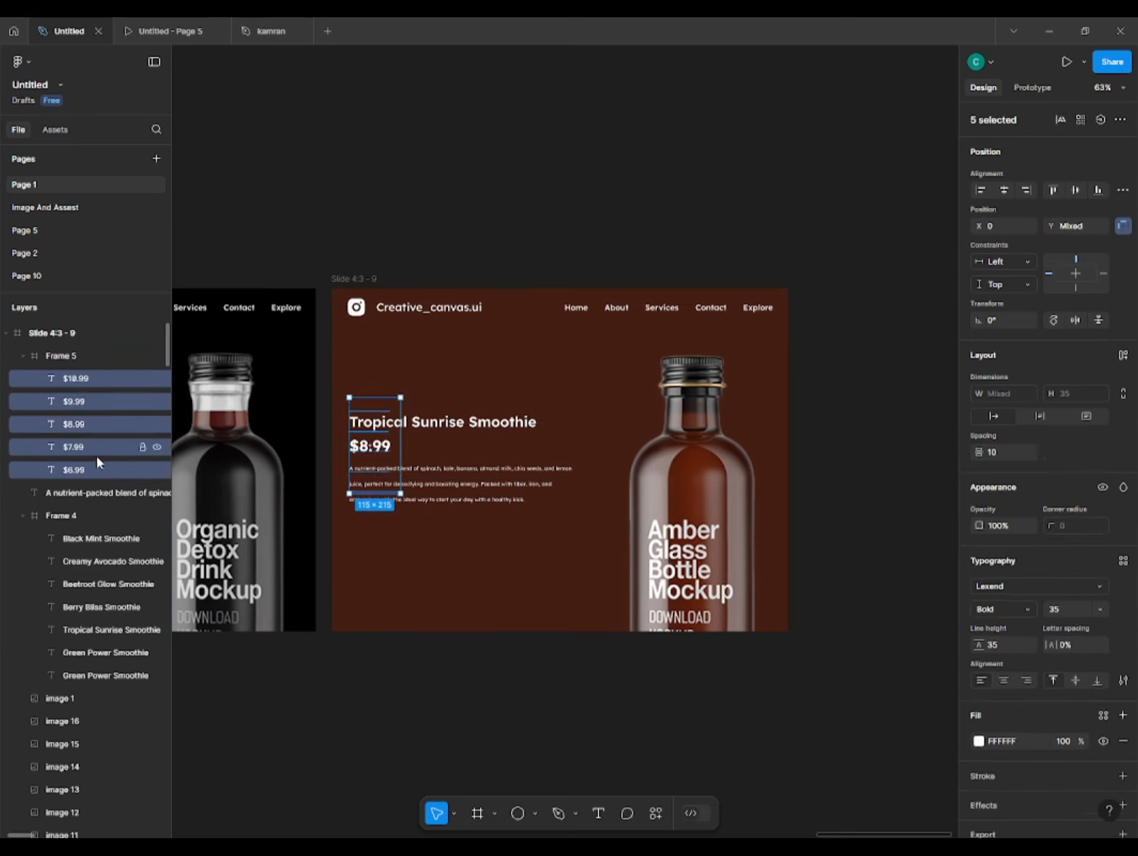
key("shift+Up")
key("shift+Up")
left_click(393, 693)
Duplicate Slide 4:3 - 9 and place the copy directly to its right
scroll(380, 191, "right", 1)
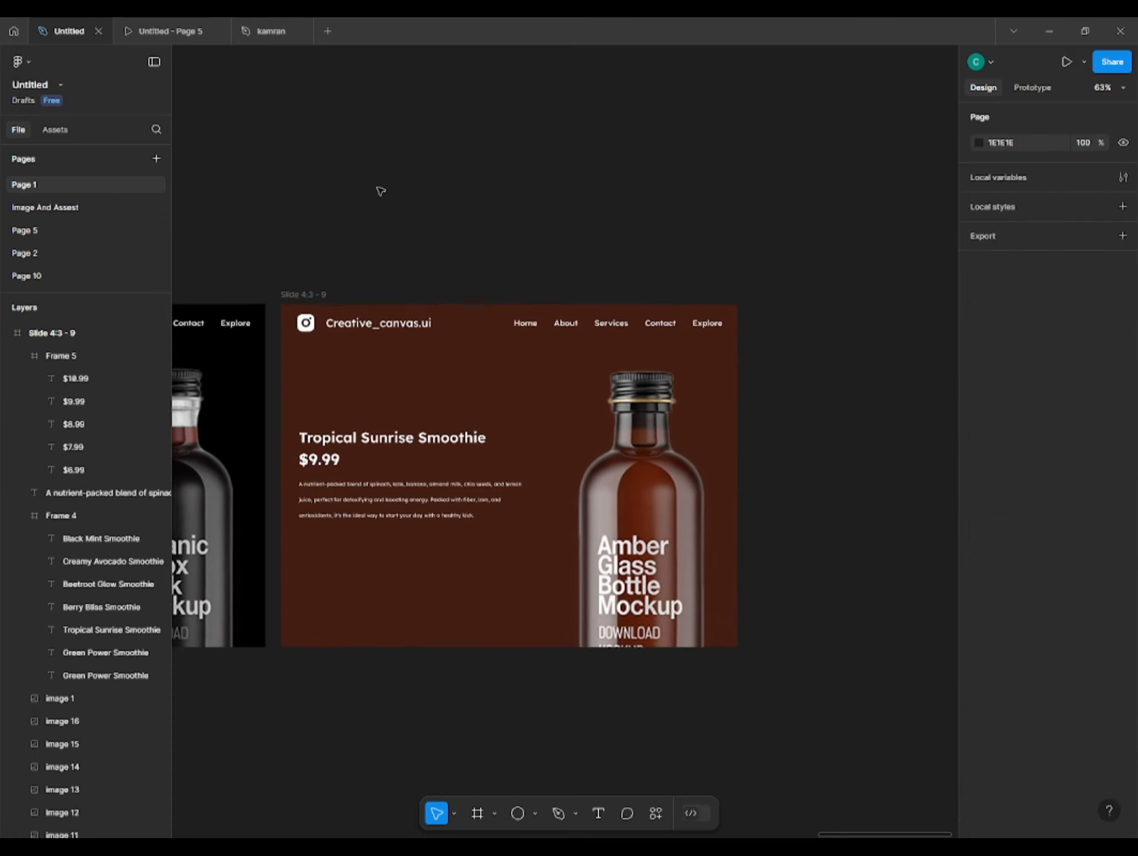
left_click(304, 295)
left_click_drag(305, 295, 777, 279)
left_click(919, 237)
left_click_drag(924, 236, 361, 190)
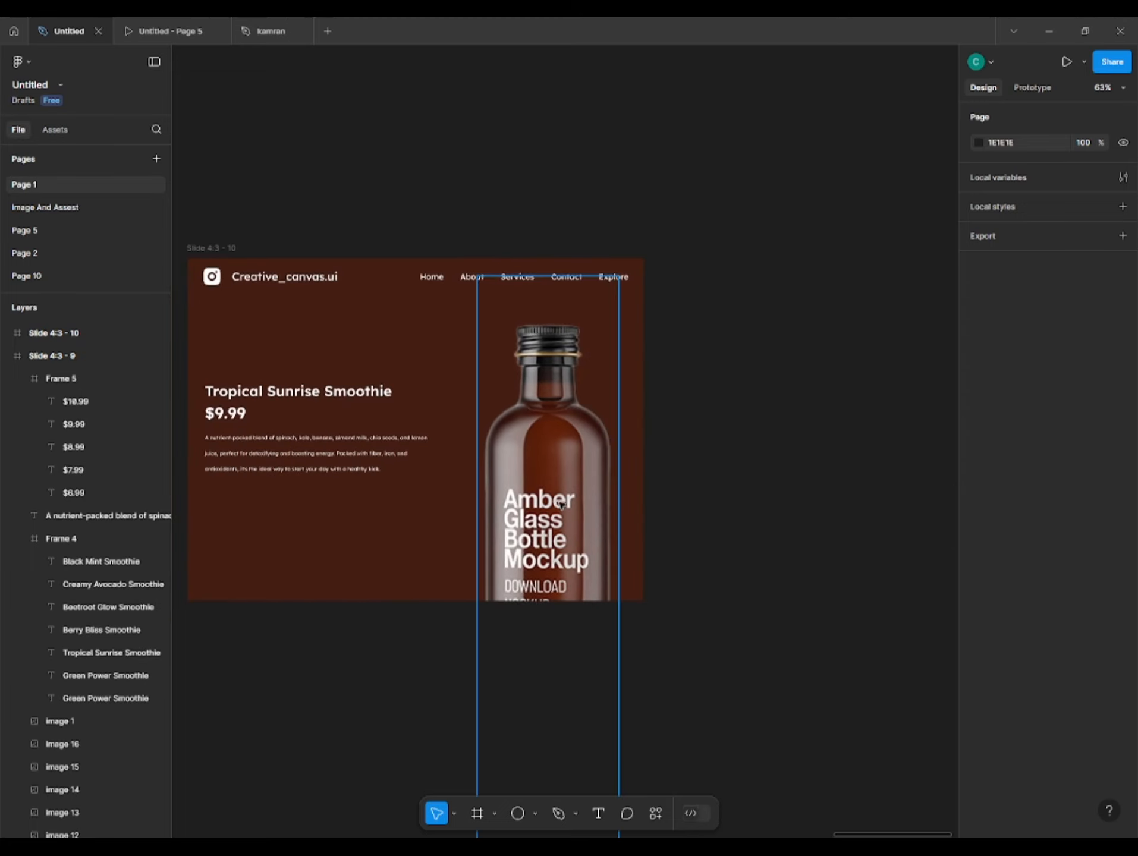
Tilt image 15, the amber bottle, to about -10.96° and move it right until it lies outside Slide 4:3 - 10
left_click_drag(609, 319, 690, 287)
left_click(628, 263)
left_click(613, 287)
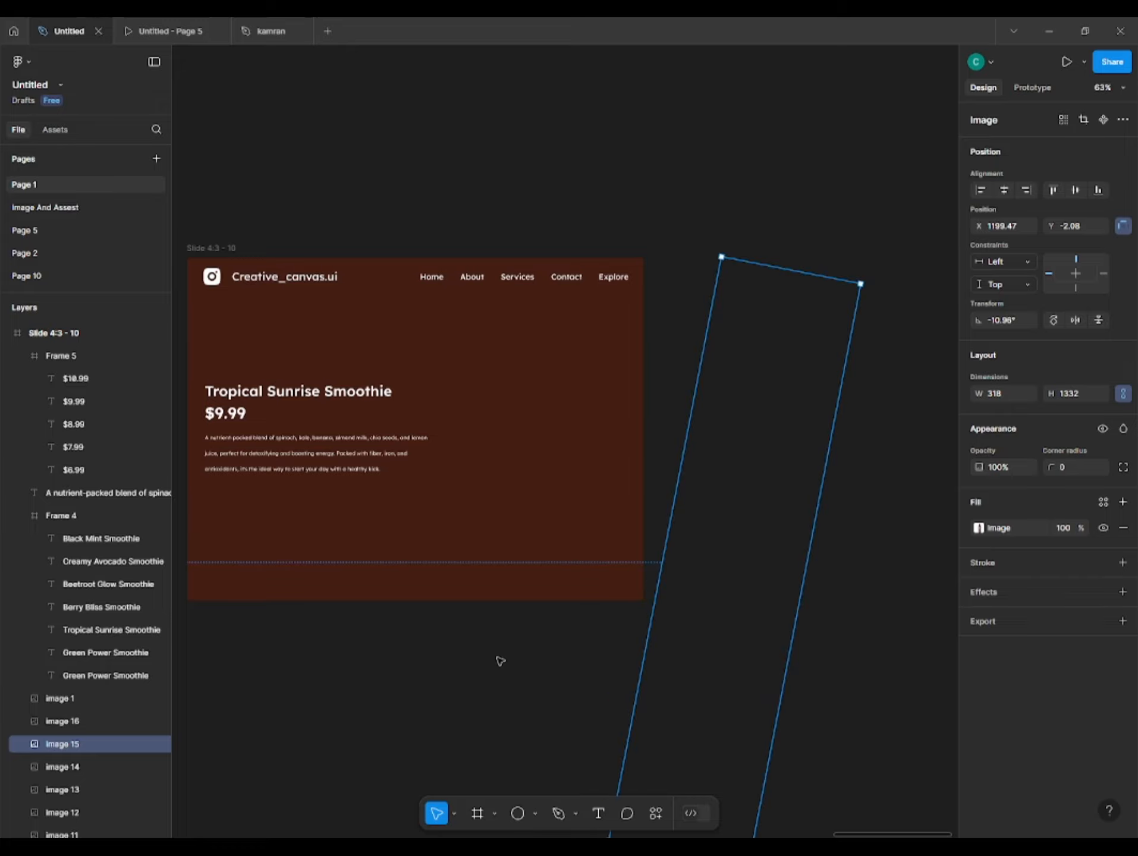
Raise image 14, the yellow juice bottle, to 100% opacity and enlarge it upright to 330 × 1349 on the right side of Slide 4:3 - 10
scroll(106, 685, "down", 3)
left_click(86, 624)
left_click_drag(976, 470, 1118, 442)
left_click_drag(519, 459, 620, 390)
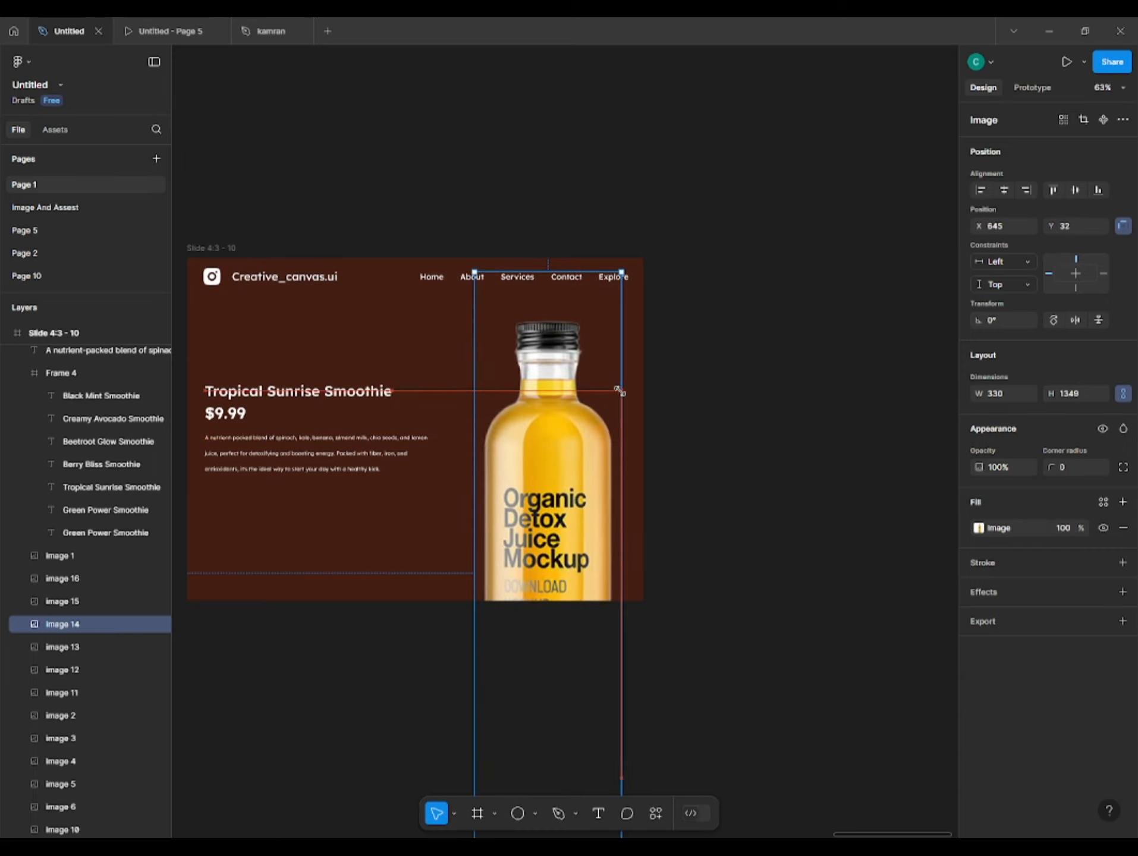
left_click(670, 474)
Move Ellipse 5 up and left to X -219, Y -363 so that it covers Slide 4:3 - 10 behind the bottle
scroll(670, 474, "down", 1)
scroll(108, 635, "down", 7)
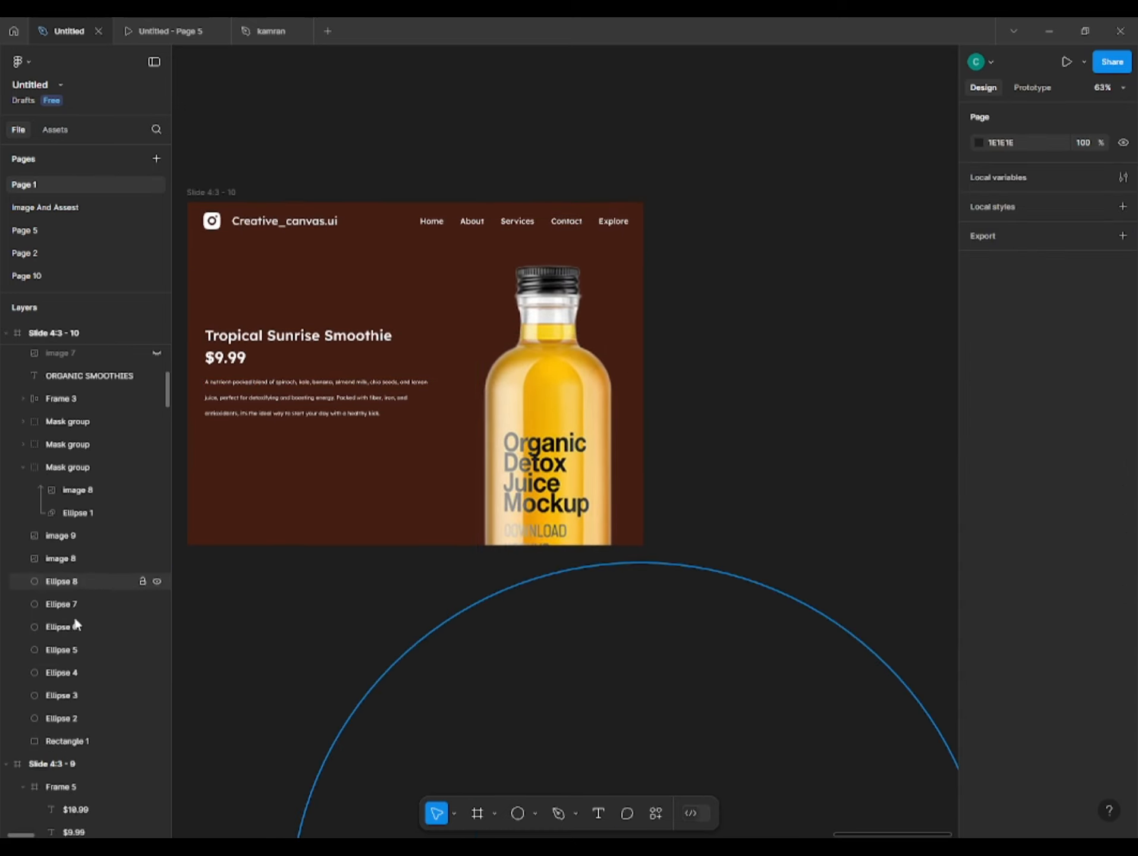
left_click(61, 650)
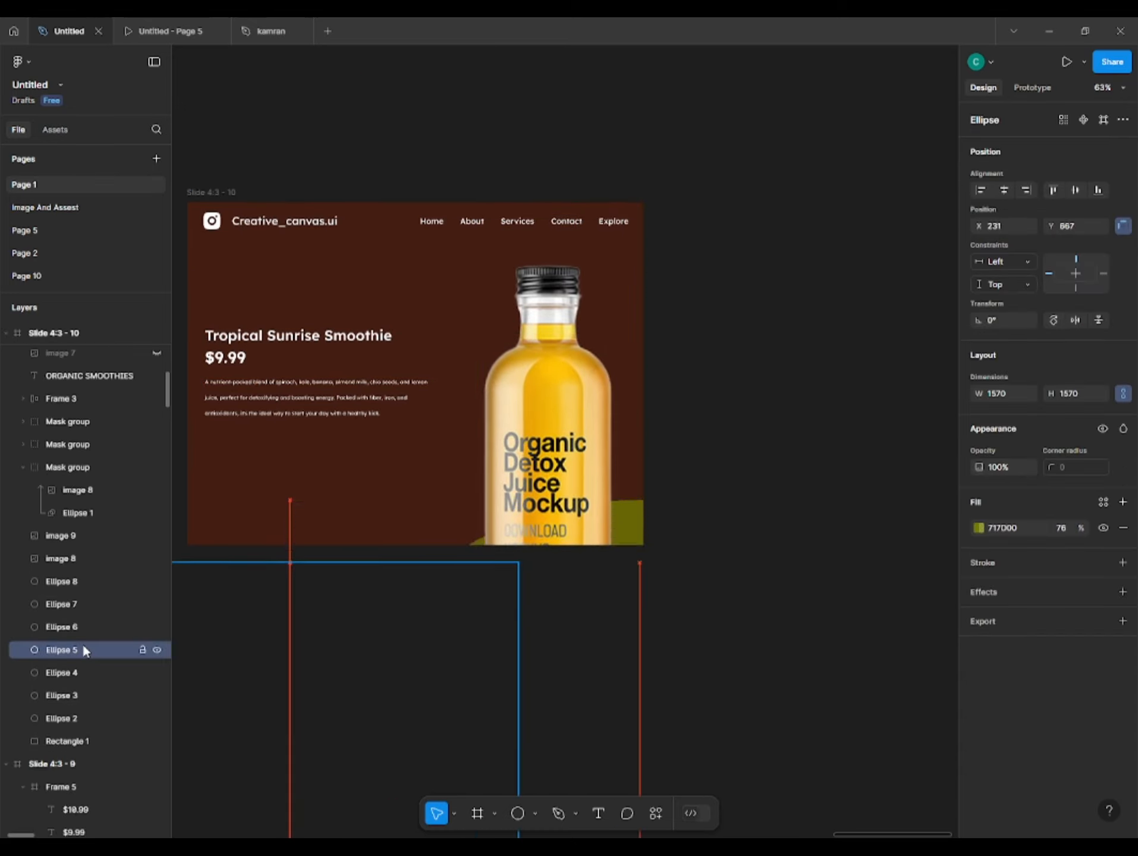
key("shift+Up")
key("shift+Up")
key("shift+Up")
key("shift+Up")
key("shift+Up")
key("shift+Up")
key("shift+Up")
key("shift+Up")
key("shift+Up")
key("shift+Up")
key("shift+Up")
key("shift+Up")
key("shift+Up")
key("shift+Up")
key("shift+Up")
key("shift+Up")
key("shift+Up")
key("shift+Up")
key("shift+Up")
key("shift+Up")
key("shift+Left")
key("shift+Left")
key("shift+Left")
key("shift+Left")
key("shift+Left")
key("shift+Left")
key("shift+Left")
key("shift+Left")
key("shift+Left")
key("shift+Left")
key("shift+Left")
key("shift+Left")
key("shift+Left")
key("shift+Left")
key("shift+Left")
key("shift+Left")
key("shift+Left")
key("shift+Left")
key("shift+Left")
key("shift+Left")
key("shift+Up")
key("shift+Up")
key("shift+Up")
key("shift+Up")
key("shift+Up")
key("shift+Up")
key("shift+Up")
key("shift+Up")
key("shift+Up")
key("shift+Up")
key("shift+Up")
key("shift+Up")
key("shift+Up")
key("shift+Up")
key("shift+Up")
key("shift+Up")
key("shift+Up")
key("shift+Up")
key("shift+Up")
key("shift+Up")
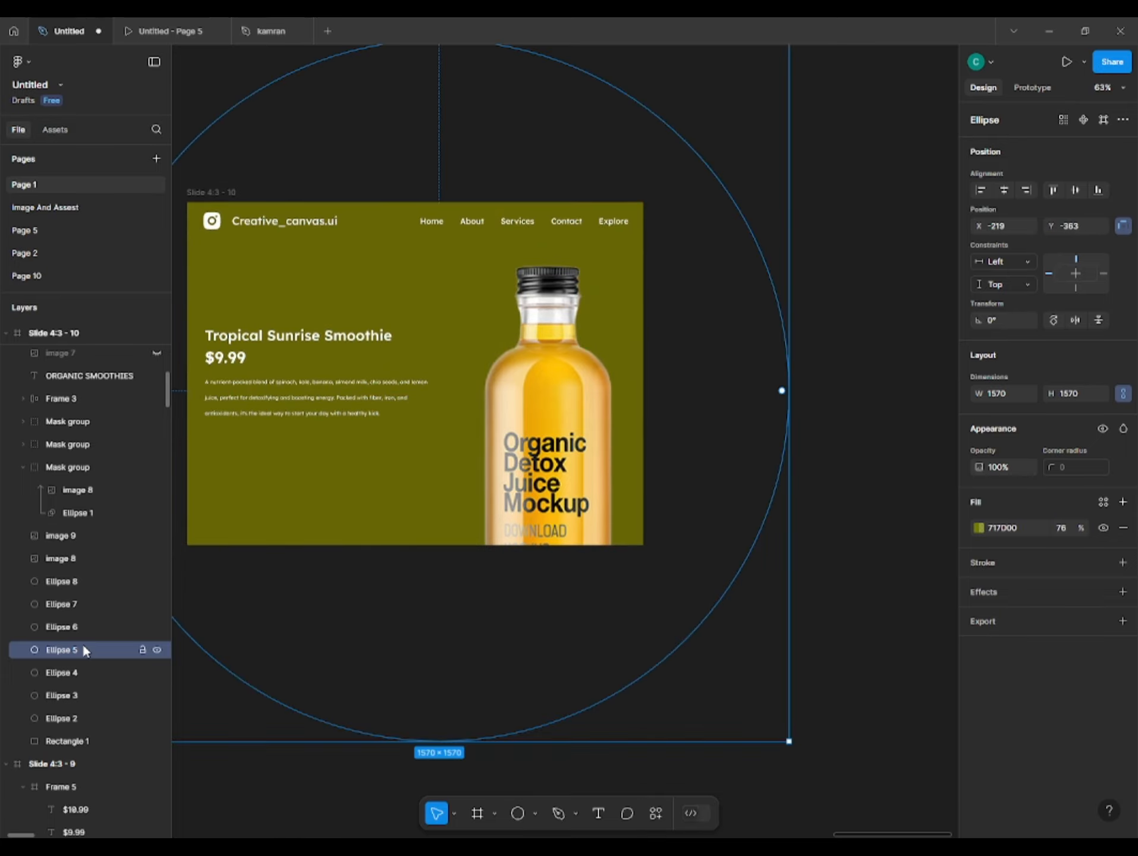
Recolour Ellipse 5 with the yellow FEC20C sampled from the juice in the bottle
left_click(978, 528)
left_click(808, 678)
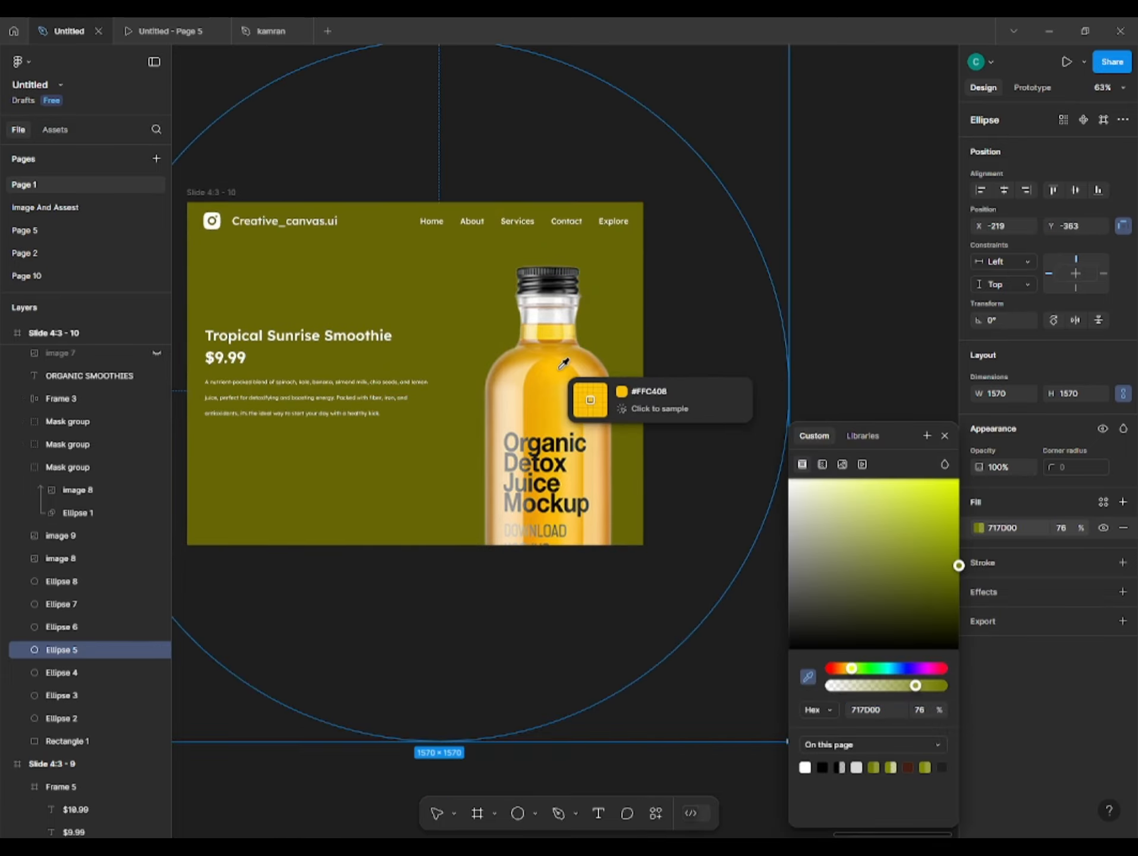
left_click(591, 397)
Set the smoothie name, price, description and header of Slide 4:3 - 10 to black (000000)
left_click(322, 343)
left_click(239, 360, "shift")
left_click(236, 392, "shift")
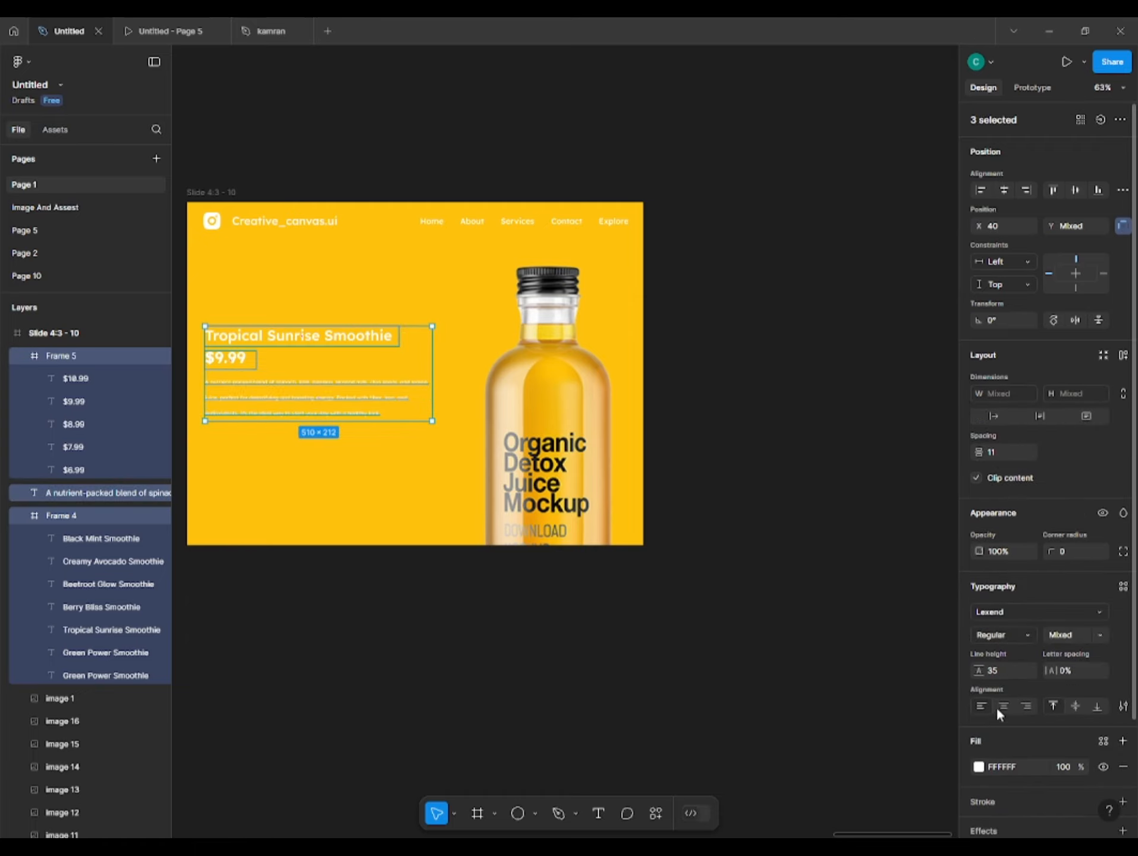
scroll(996, 708, "down", 3)
left_click(979, 753)
left_click_drag(940, 630, 959, 651)
left_click(350, 681)
left_click(327, 219)
left_click(982, 737)
left_click(591, 709)
Shift all seven smoothie names in Frame 4 of Slide 4:3 - 10 up so that Creamy Avocado Smoothie shows
scroll(198, 356, "up", 3)
left_click(217, 330)
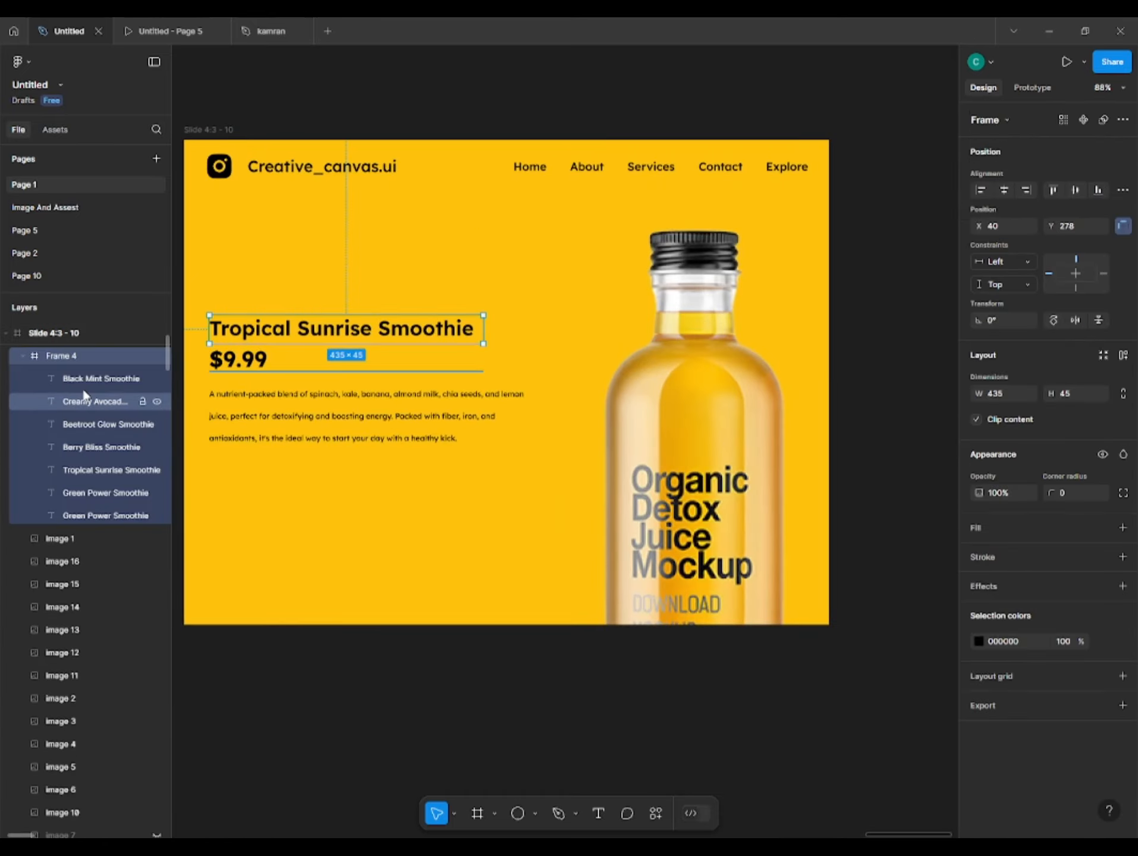
scroll(209, 423, "down", 3)
left_click(273, 620)
left_click_drag(265, 632, 549, 630)
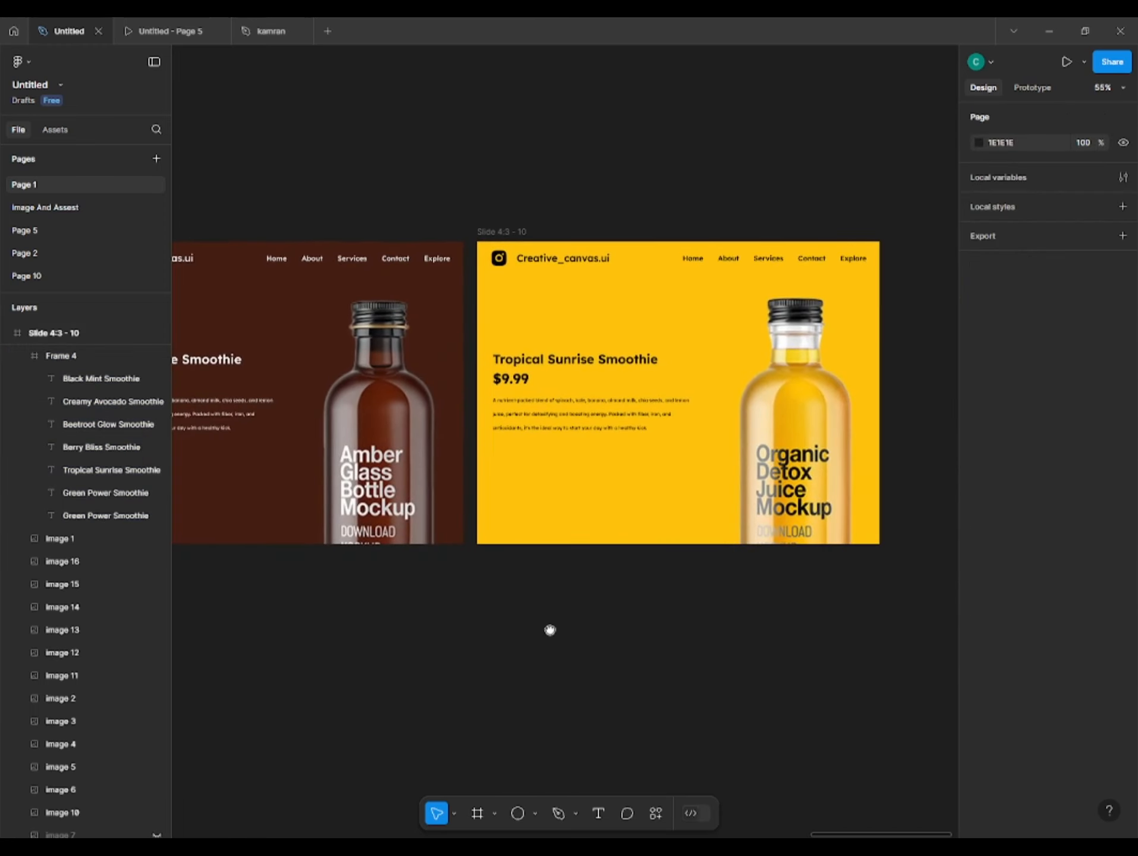
left_click(74, 471)
left_click(102, 379)
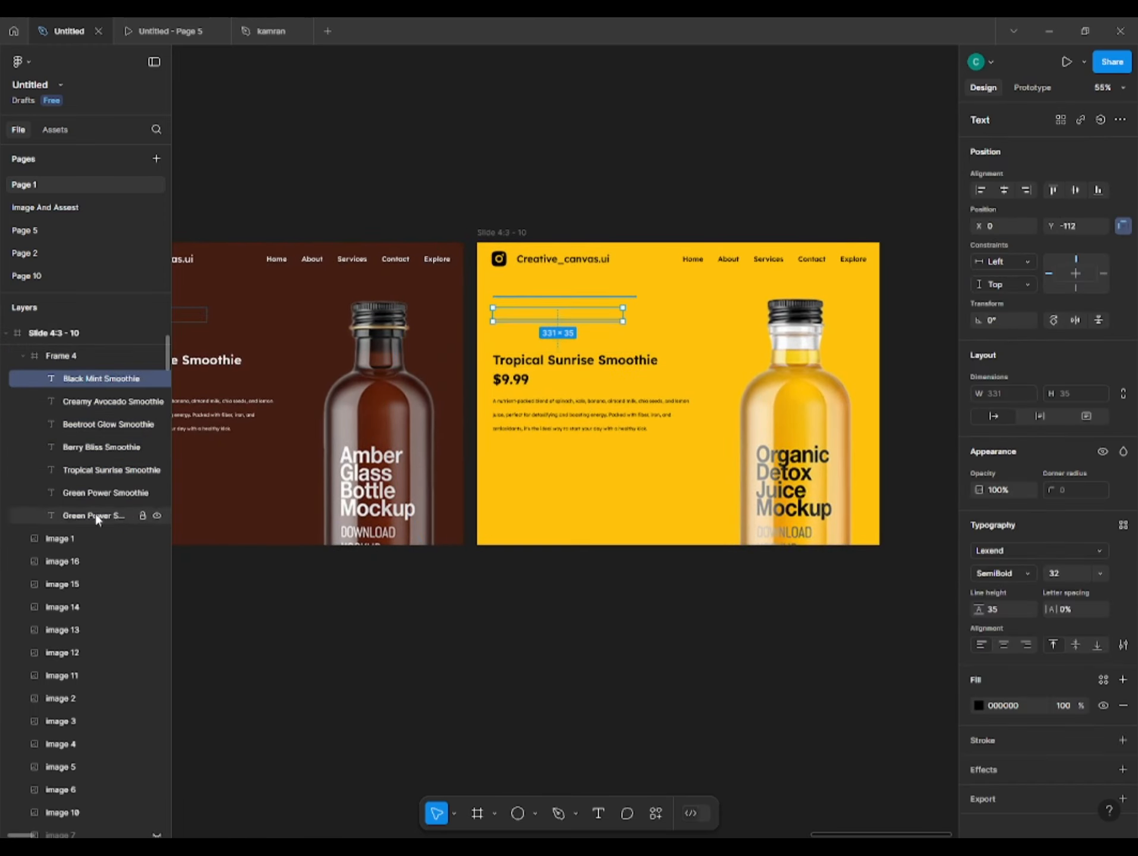
left_click(95, 515, "shift")
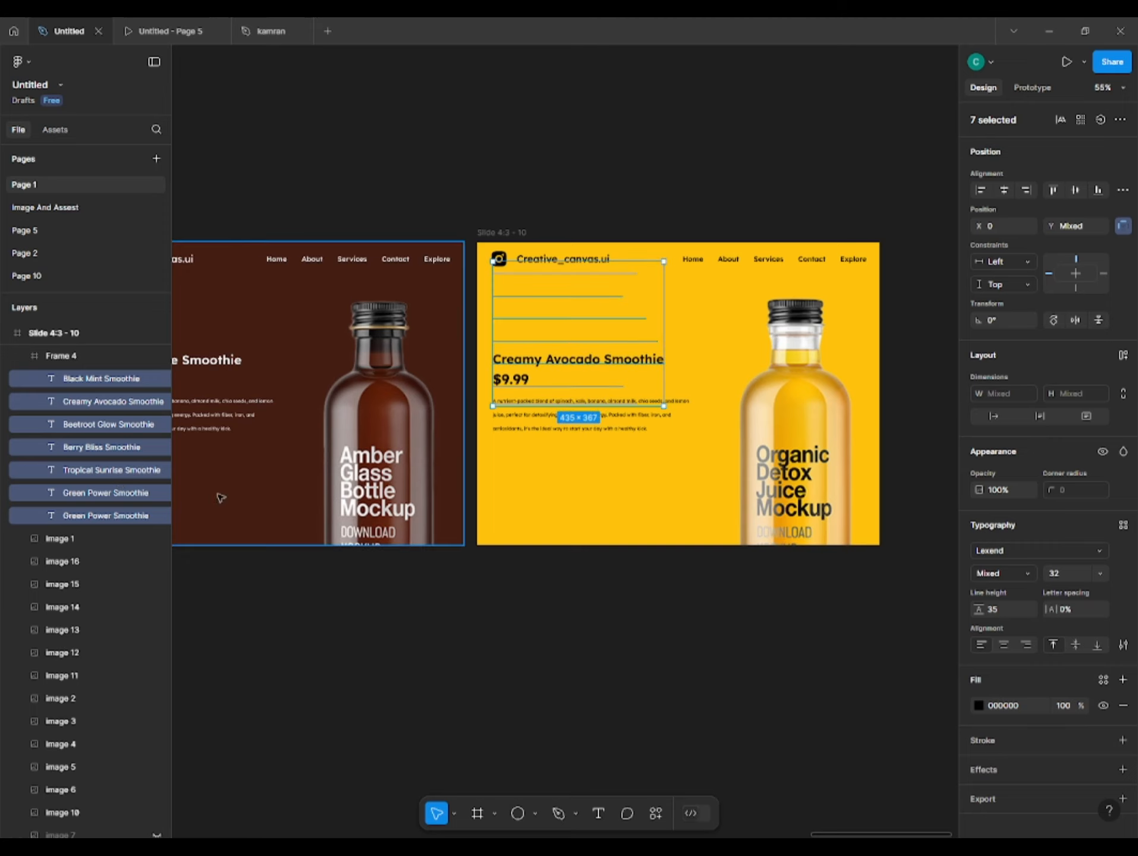
Shift all five prices in Frame 5 of Slide 4:3 - 10 up so that $10.99 shows under the name
left_click(520, 379)
left_click(83, 377)
left_click(58, 471, "shift")
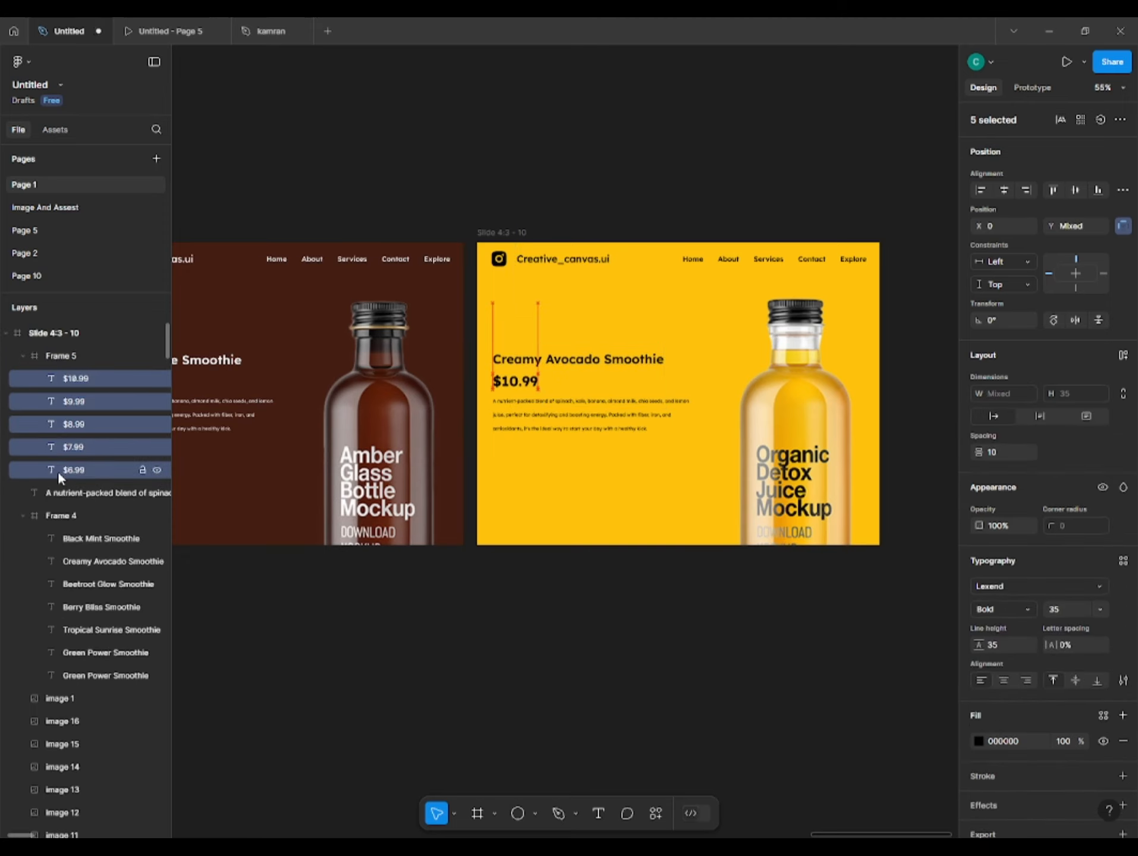
left_click(558, 628)
scroll(147, 738, "down", 1)
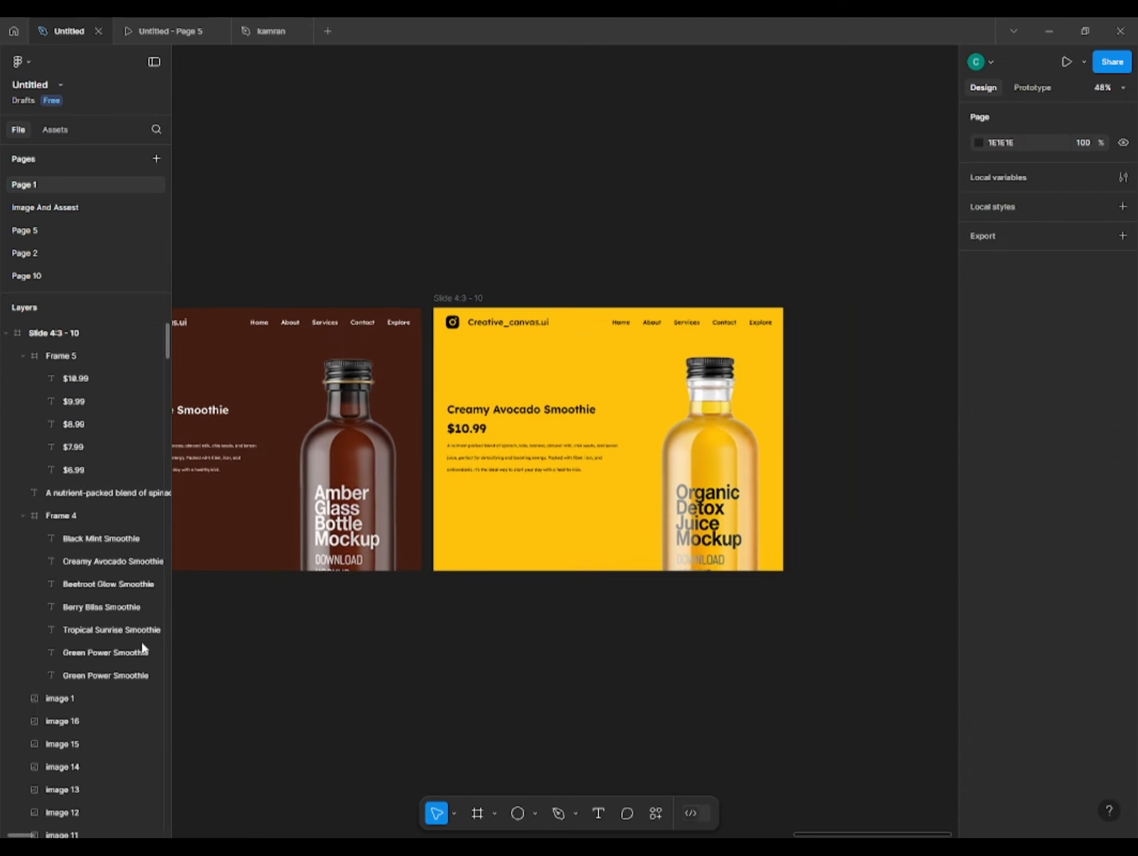
left_click(700, 468)
scroll(91, 720, "down", 2)
left_click(72, 740)
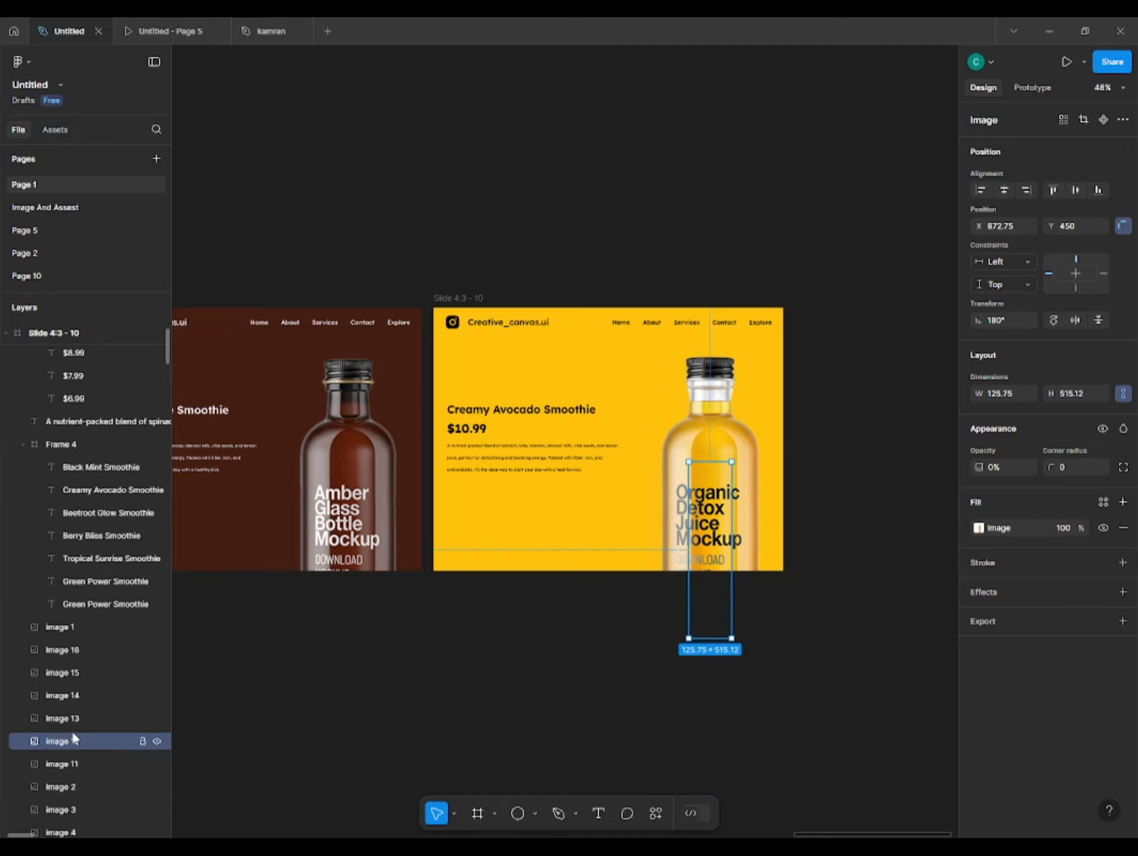
left_click(360, 641)
scroll(360, 641, "down", 3)
left_click_drag(361, 642, 726, 538)
left_click_drag(381, 642, 746, 574)
left_click_drag(738, 535, 273, 601)
left_click_drag(687, 568, 437, 585)
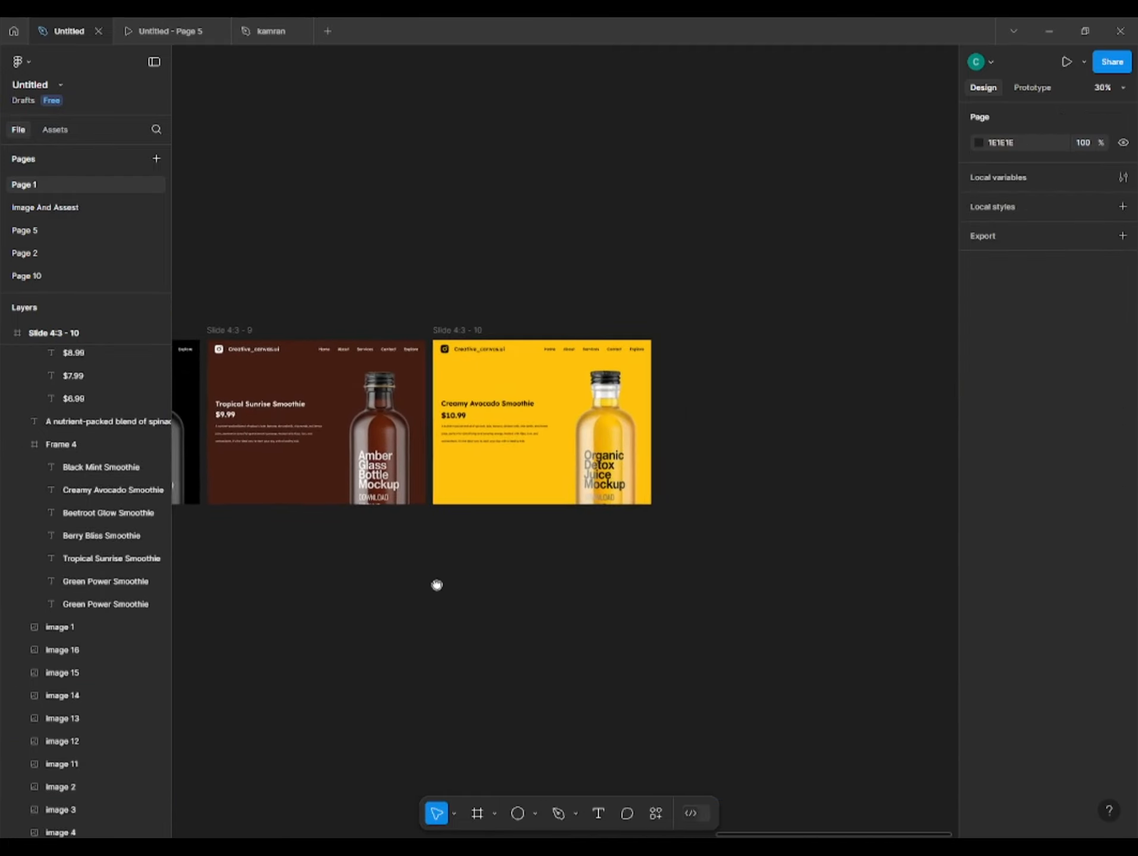
scroll(475, 530, "up", 3)
left_click_drag(457, 442, 399, 562)
left_click(357, 462)
left_click(68, 470)
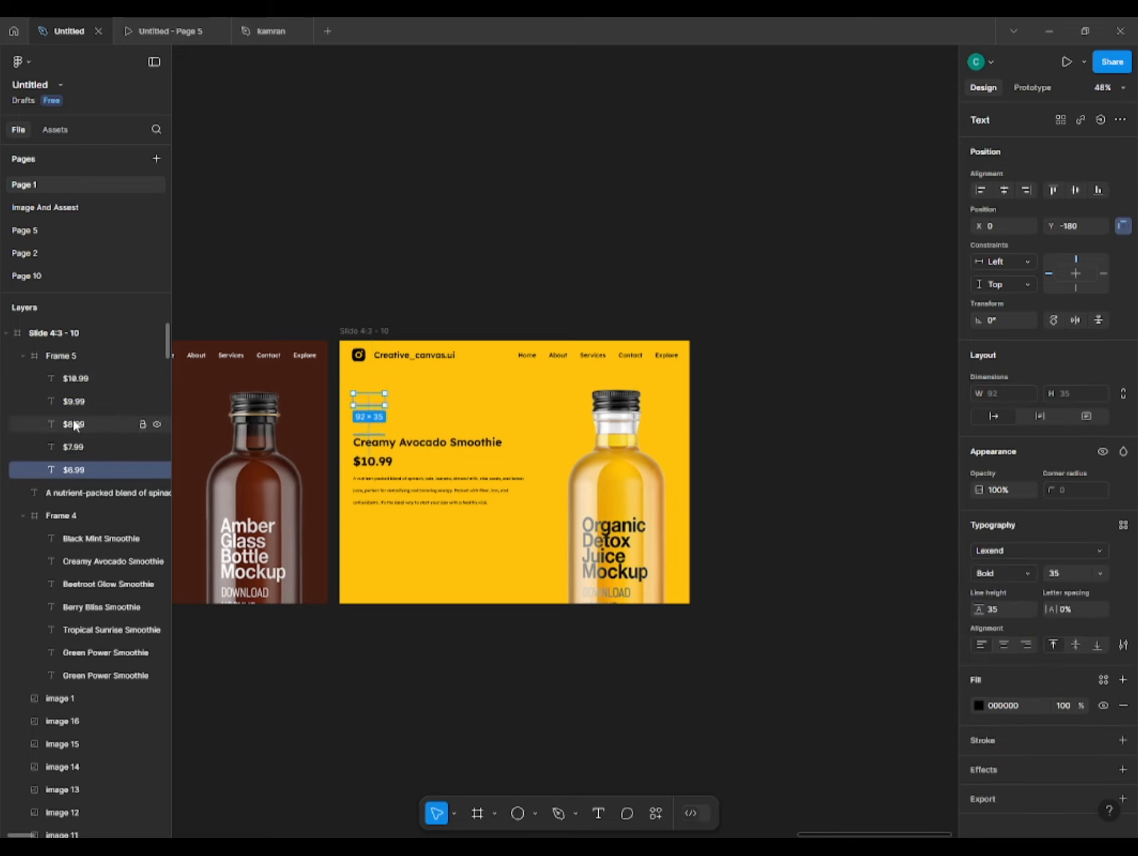
left_click(84, 379)
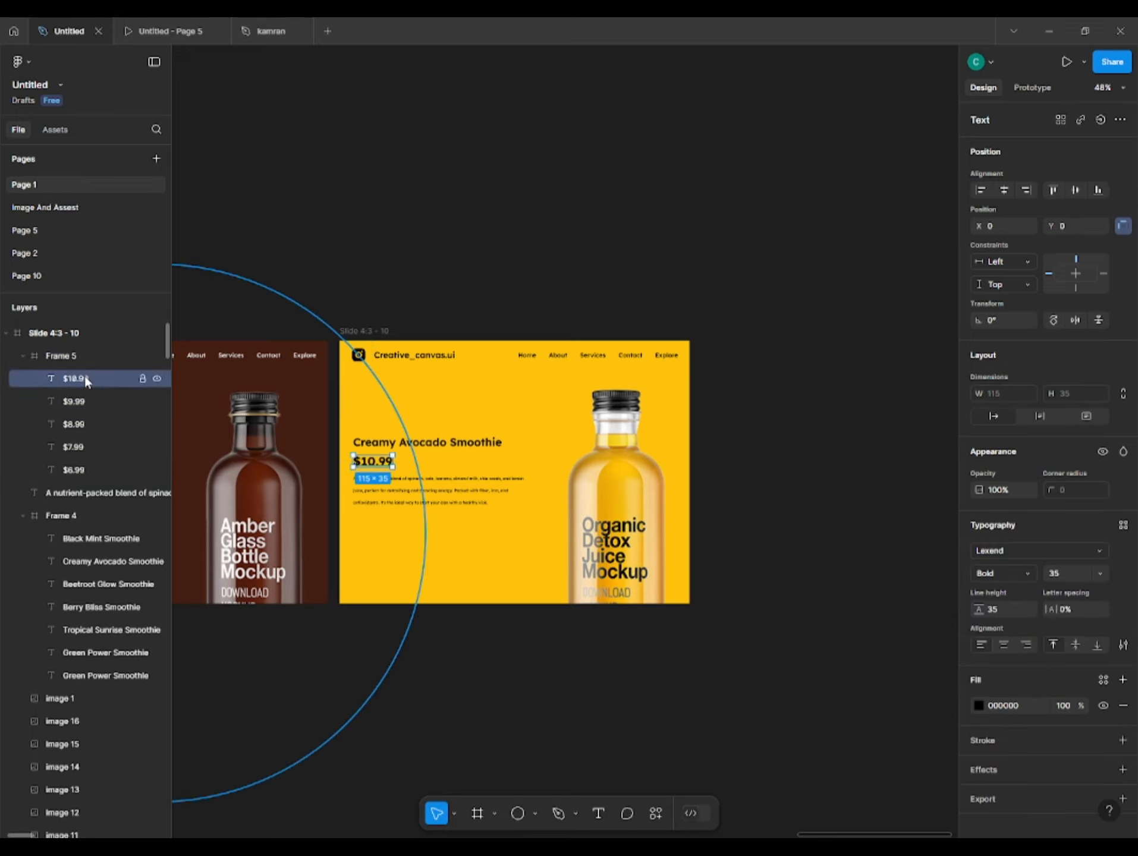
left_click(358, 642)
left_click_drag(358, 643, 380, 668)
scroll(437, 518, "up", 1)
scroll(437, 517, "down", 1)
left_click_drag(445, 518, 349, 490)
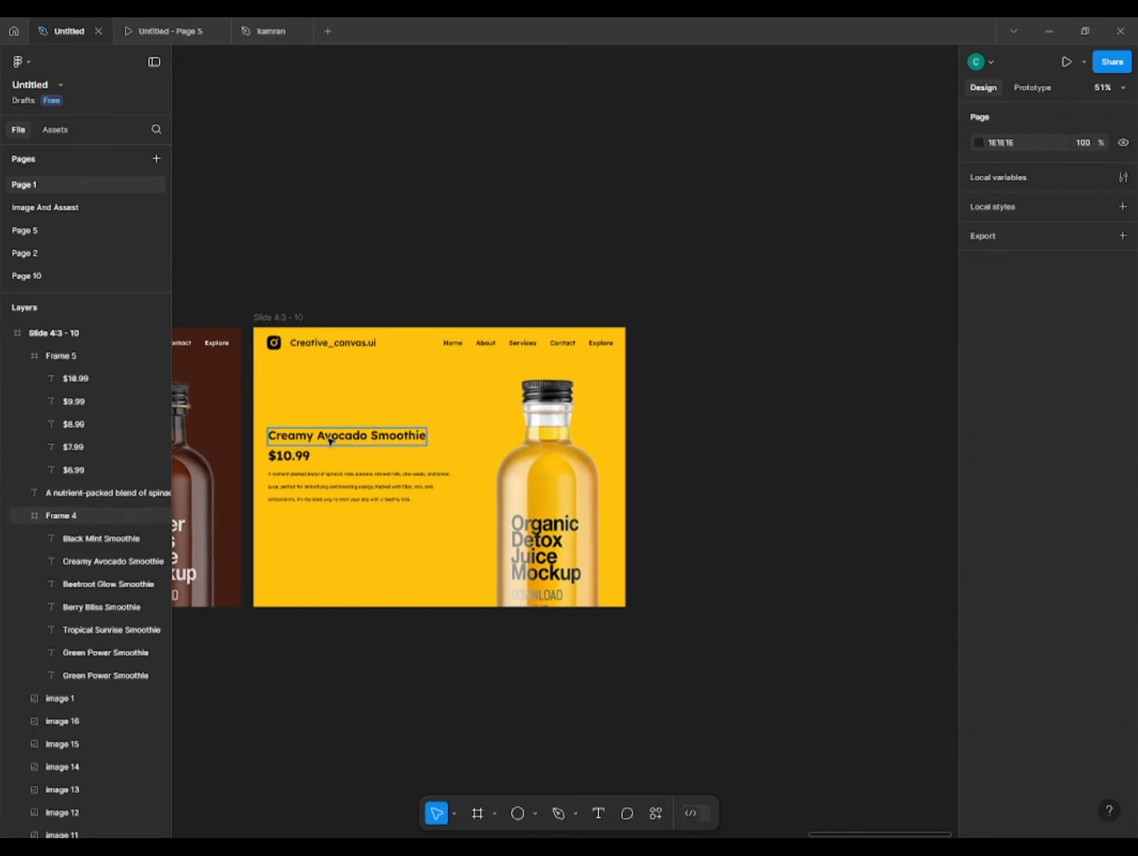
left_click(331, 442)
left_click(500, 524)
Duplicate Slide 4:3 - 10 and place the copy directly to its right
scroll(465, 536, "down", 1)
left_click_drag(465, 536, 325, 503)
left_click(461, 628)
scroll(461, 627, "down", 1)
left_click_drag(289, 663, 335, 667)
left_click_drag(398, 392, 646, 367, "alt")
left_click(643, 353)
left_click_drag(777, 509, 493, 478)
Tilt the yellow juice bottle to about -10.68° and move it right until it lies outside Slide 4:3 - 11
scroll(492, 478, "up", 1)
left_click(523, 469)
left_click_drag(594, 341, 631, 356)
left_click_drag(565, 479, 631, 506)
key("ctrl+z")
key("shift+Right")
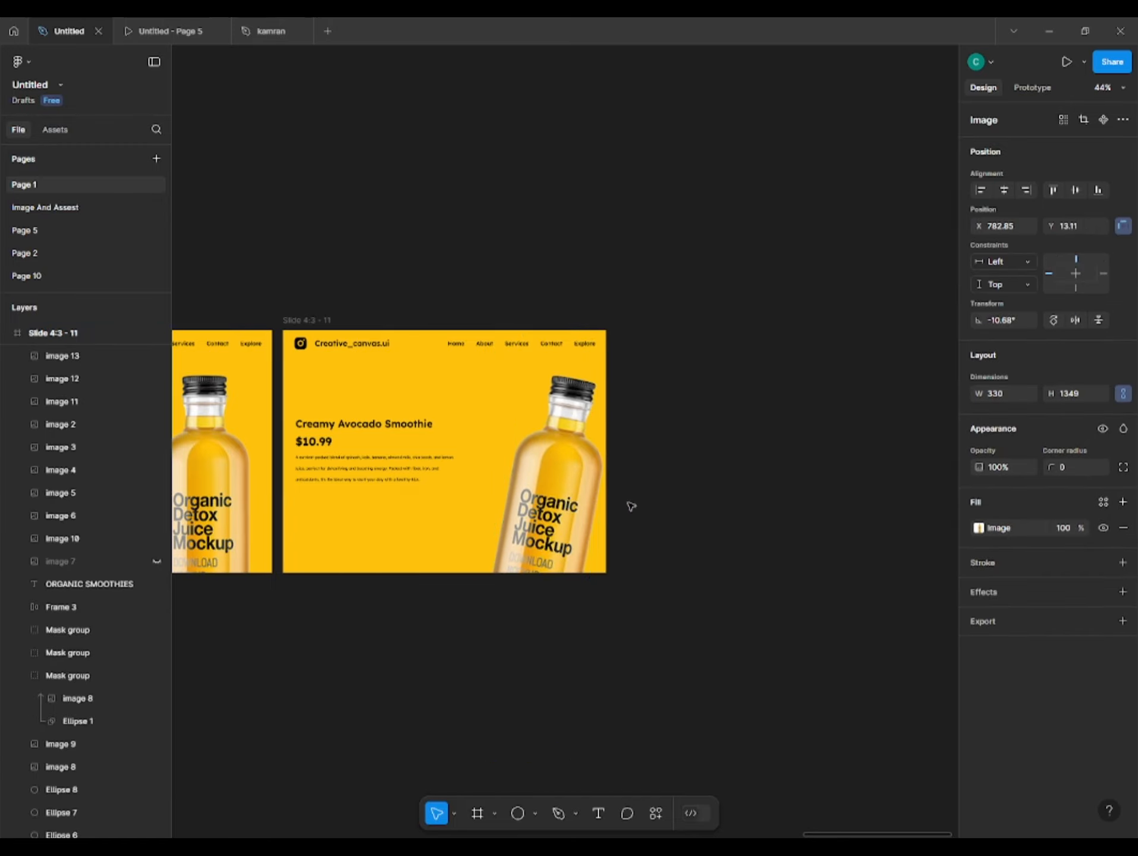
key("shift+Right")
key("shift+Right")
key("shift+Right")
key("shift+Right")
key("shift+Right")
key("shift+Right")
key("shift+Right")
key("shift+Right")
key("shift+Right")
key("shift+Right")
key("shift+Right")
key("shift+Right")
key("shift+Right")
key("shift+Right")
key("shift+Right")
key("shift+Right")
key("shift+Right")
key("shift+Right")
key("shift+Right")
key("shift+Right")
left_click(506, 674)
left_click_drag(505, 676, 546, 650)
Shift all seven smoothie names in Frame 4 of Slide 4:3 - 11 up so that Berry Bliss Smoothie shows
scroll(380, 452, "up", 1)
left_click(383, 389)
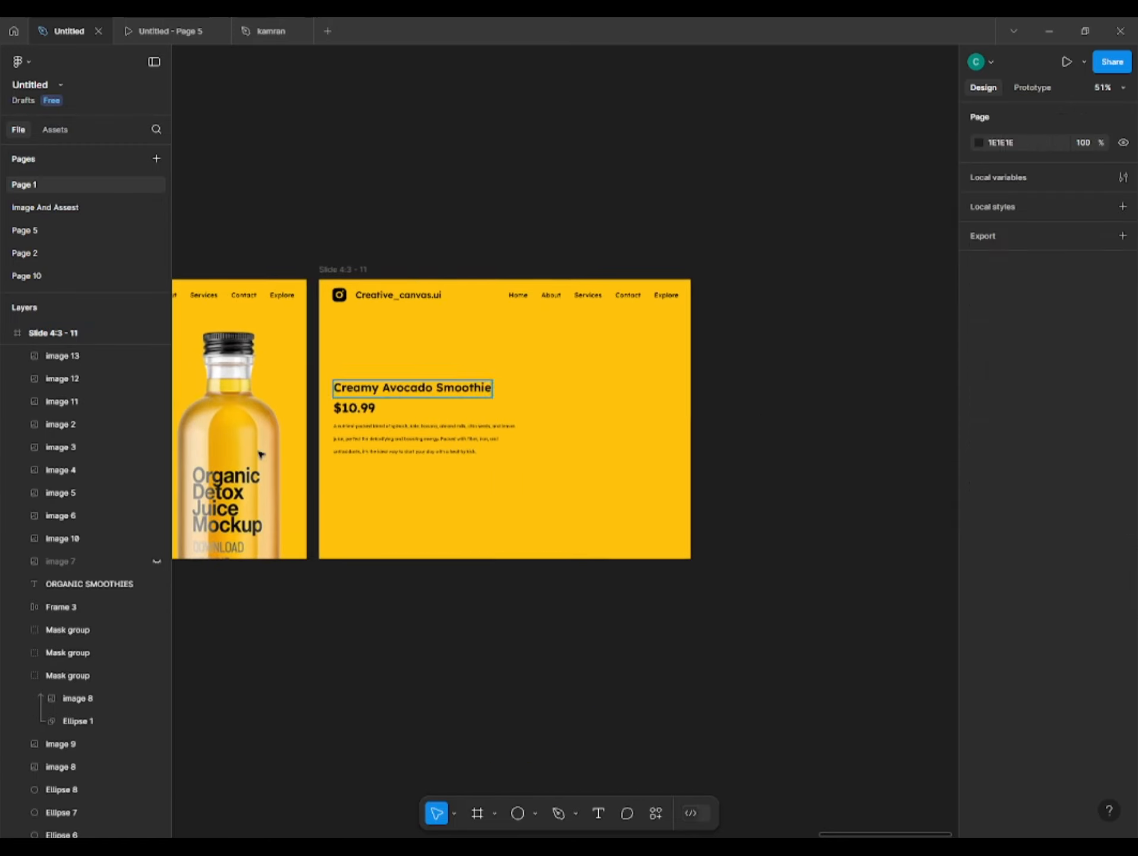
left_click(99, 379)
left_click(96, 517, "shift")
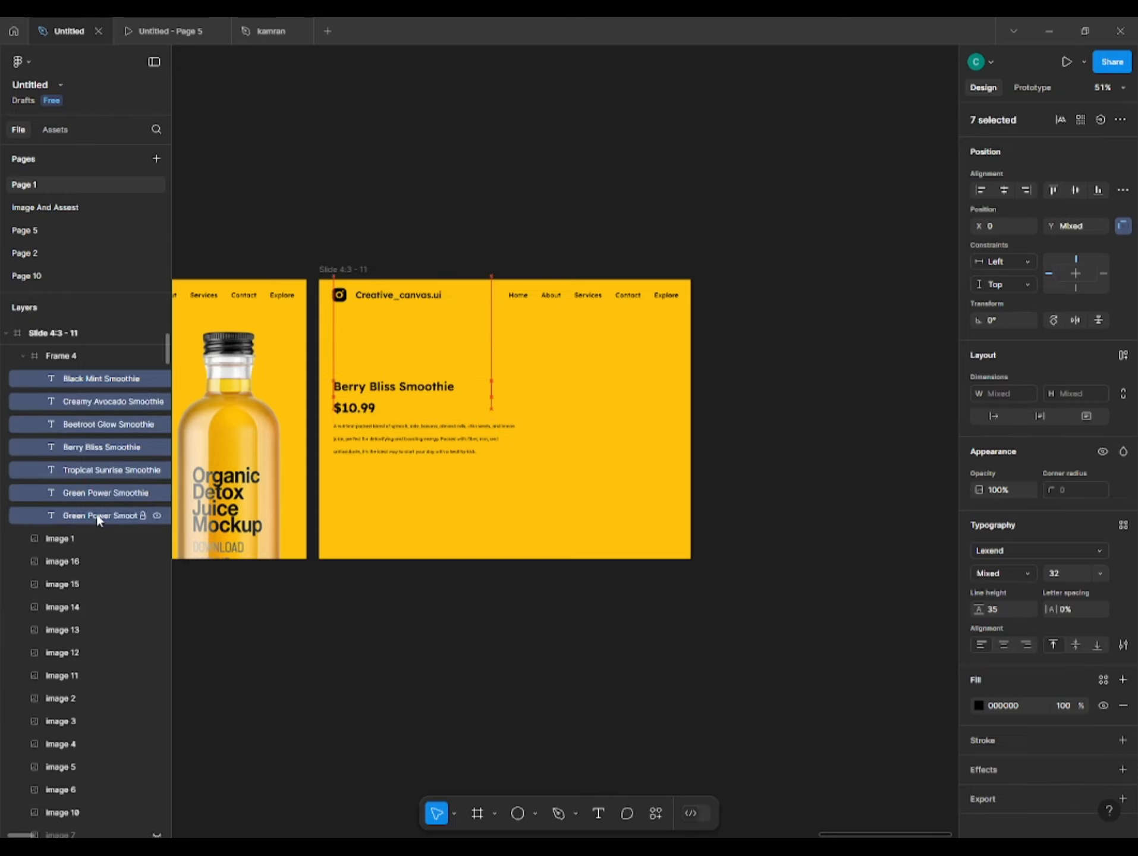
left_click(363, 587)
left_click_drag(363, 587, 383, 576)
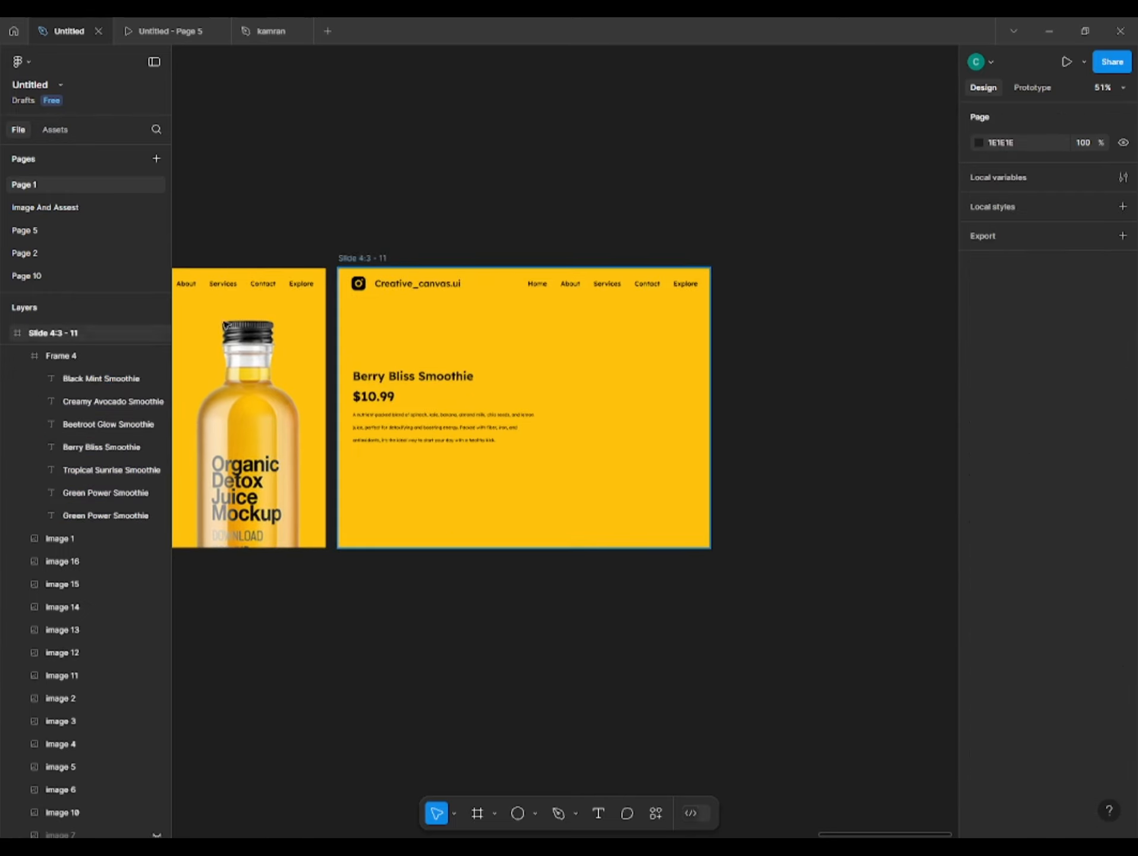
Move Ellipse 6 in Slide 4:3 - 11 up and left to X -259, Y -293 so that its green covers the slide
left_click(350, 259)
scroll(6, 556, "down", 10)
scroll(104, 438, "up", 2)
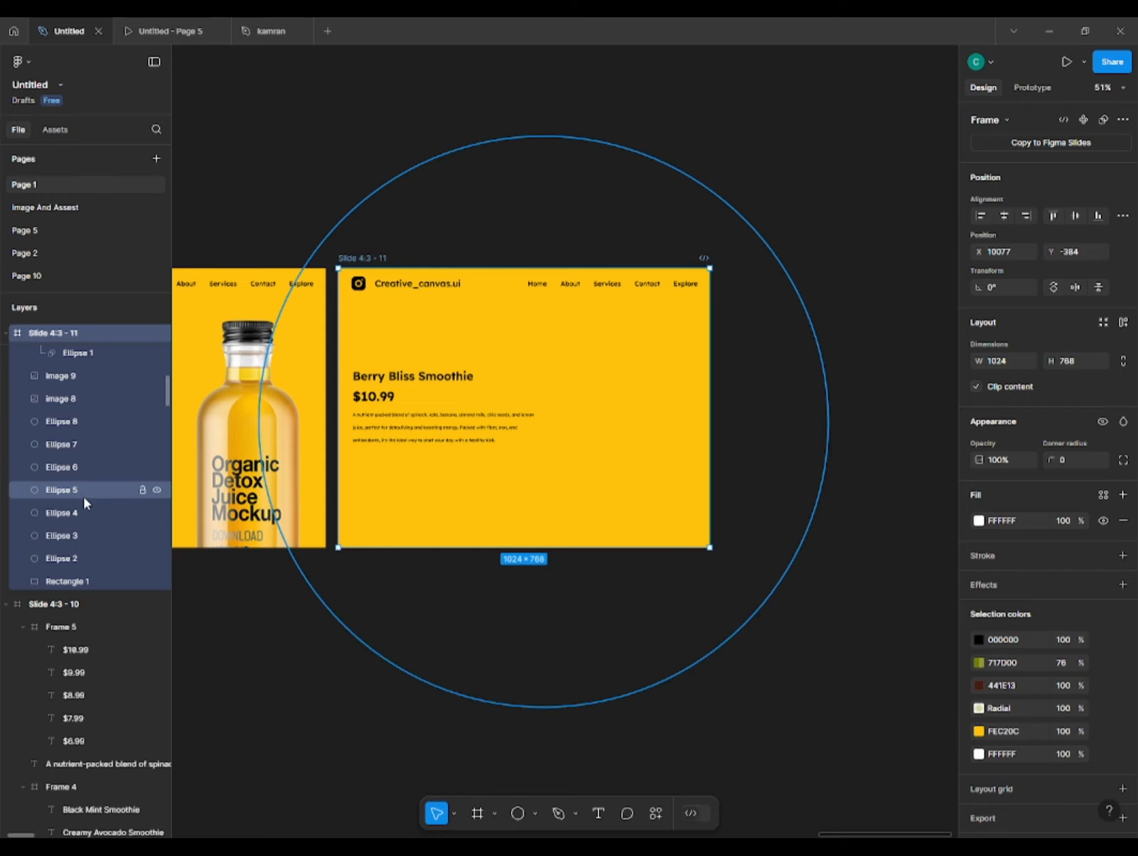
left_click(91, 466)
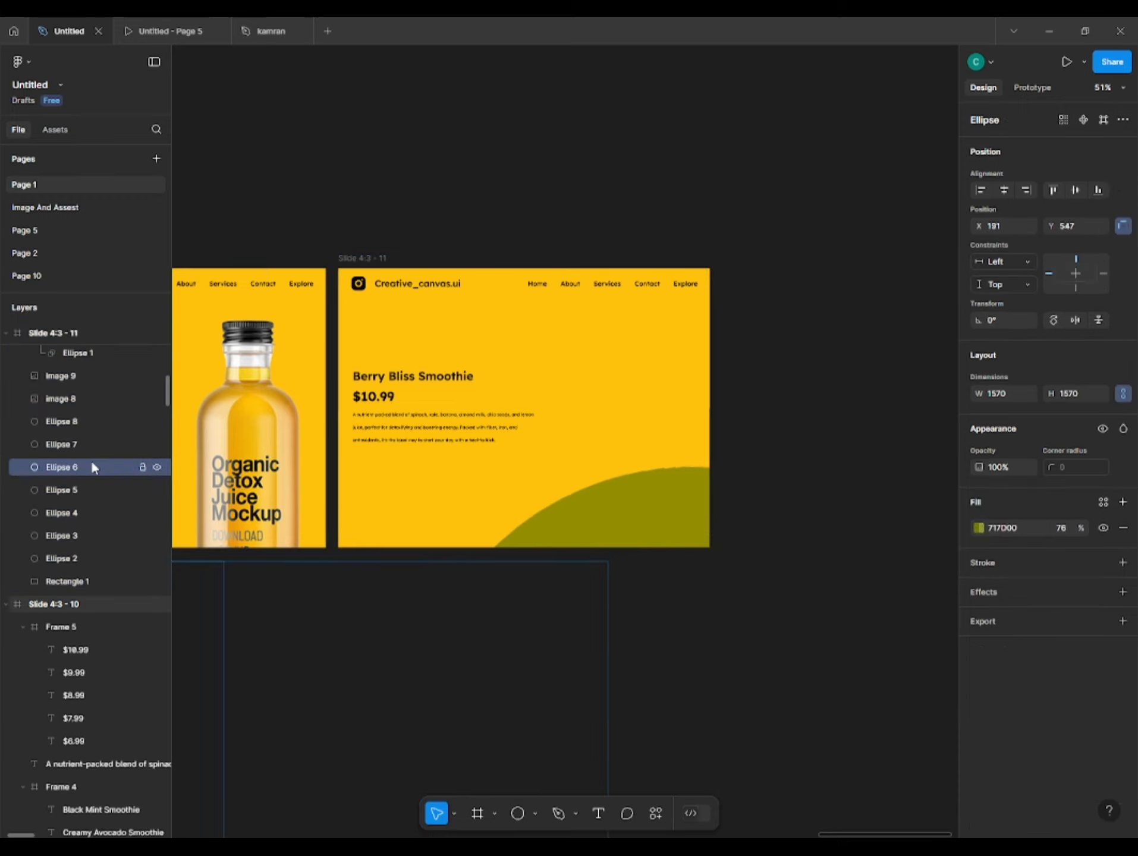
key("shift+Up")
key("shift+Up")
key("shift+Up")
key("shift+Up")
key("shift+Up")
key("shift+Up")
key("shift+Up")
key("shift+Up")
key("shift+Up")
key("shift+Up")
key("shift+Up")
key("shift+Up")
key("shift+Up")
key("shift+Up")
key("shift+Up")
key("shift+Up")
key("shift+Up")
key("shift+Up")
key("shift+Up")
key("shift+Up")
key("shift+Left")
key("shift+Left")
key("shift+Left")
key("shift+Left")
key("shift+Left")
key("shift+Left")
key("shift+Left")
key("shift+Left")
key("shift+Left")
key("shift+Left")
key("shift+Left")
key("shift+Left")
key("shift+Left")
key("shift+Left")
key("shift+Left")
key("shift+Left")
key("shift+Left")
key("shift+Left")
key("shift+Left")
key("shift+Left")
key("shift+Up")
key("shift+Up")
key("shift+Up")
key("shift+Up")
key("shift+Up")
key("shift+Up")
key("shift+Up")
key("shift+Up")
key("shift+Up")
key("shift+Up")
key("shift+Up")
key("shift+Up")
key("shift+Up")
key("shift+Up")
key("shift+Up")
key("shift+Up")
key("shift+Up")
key("shift+Up")
key("shift+Up")
key("shift+Up")
key("shift+Left")
key("shift+Left")
key("shift+Left")
key("shift+Left")
key("shift+Left")
key("shift+Left")
key("shift+Left")
key("shift+Left")
key("shift+Left")
key("shift+Left")
key("shift+Left")
key("shift+Left")
key("shift+Left")
key("shift+Left")
key("shift+Left")
key("shift+Left")
key("shift+Left")
key("shift+Left")
key("shift+Left")
key("shift+Left")
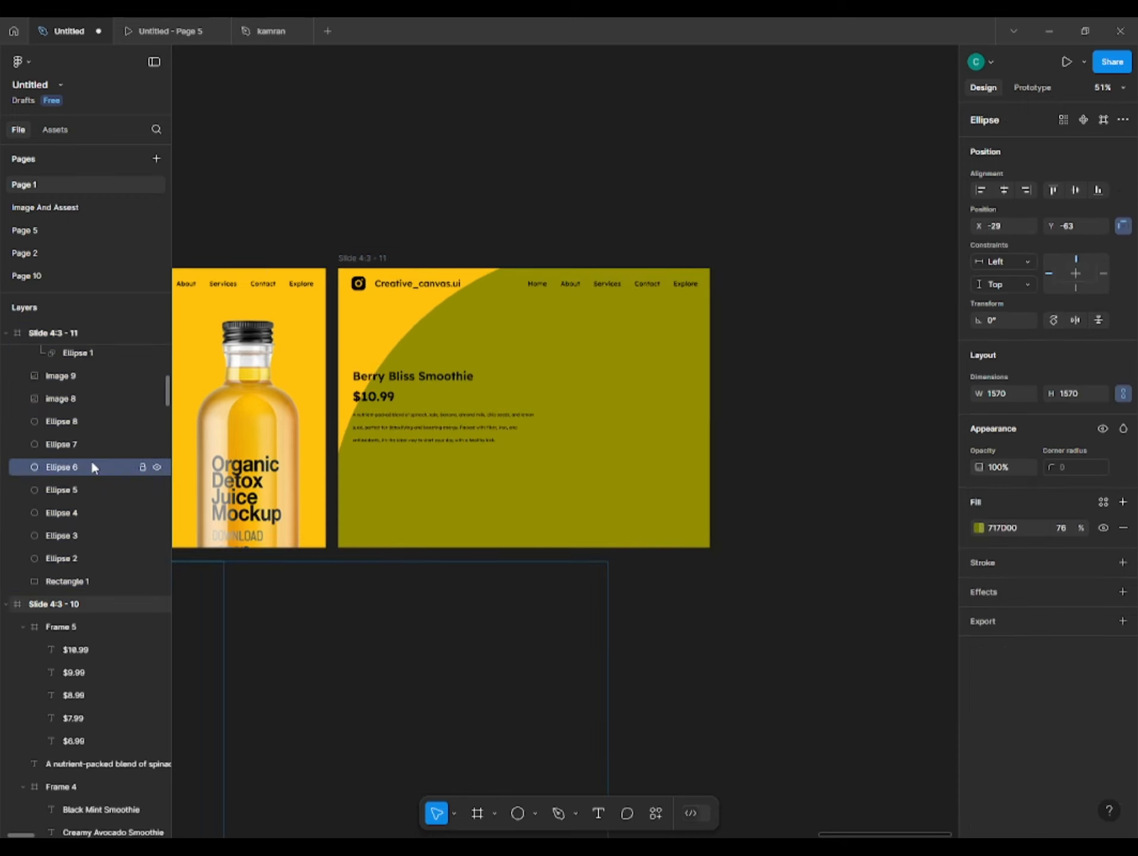
left_click(219, 640)
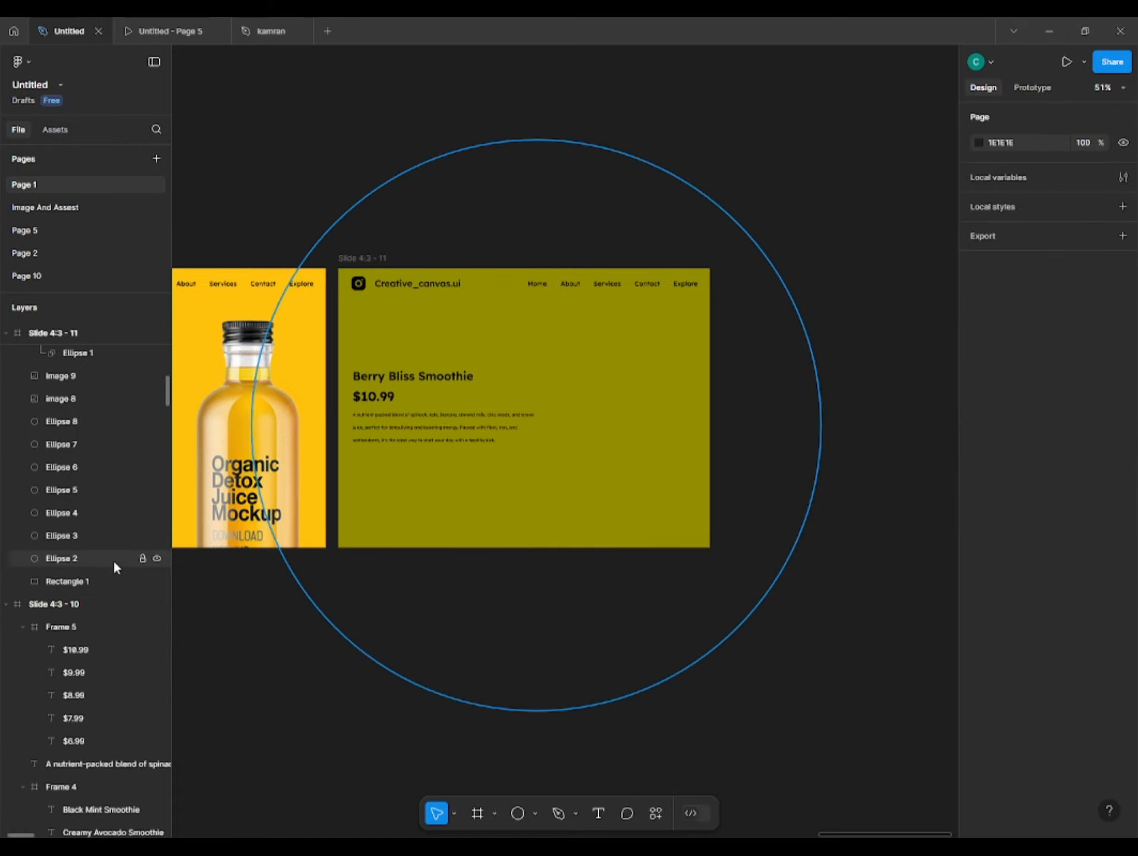
Turn the pink smoothie bottle upright and enlarge it on the right half of Slide 4:3 - 11, matching the neighbouring slide's bottle
scroll(113, 559, "up", 3)
left_click(628, 511)
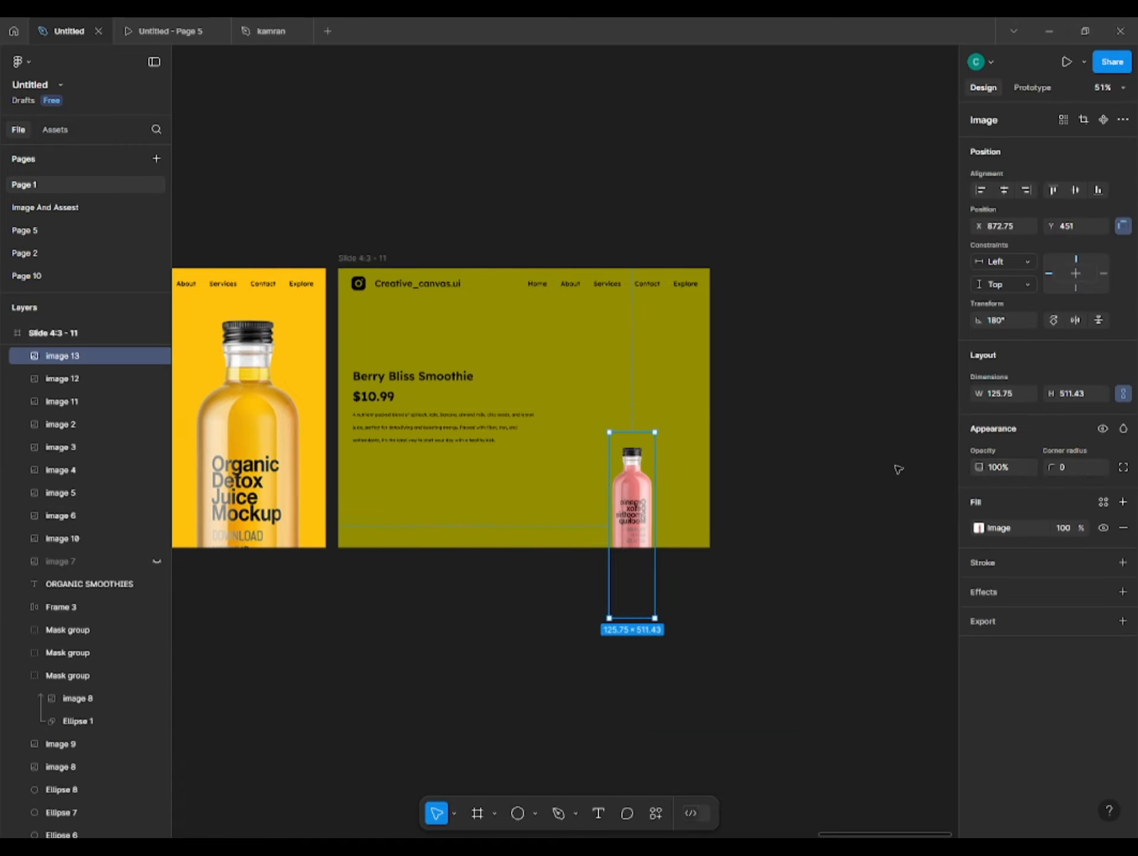
left_click_drag(610, 429, 695, 385)
left_click(932, 539)
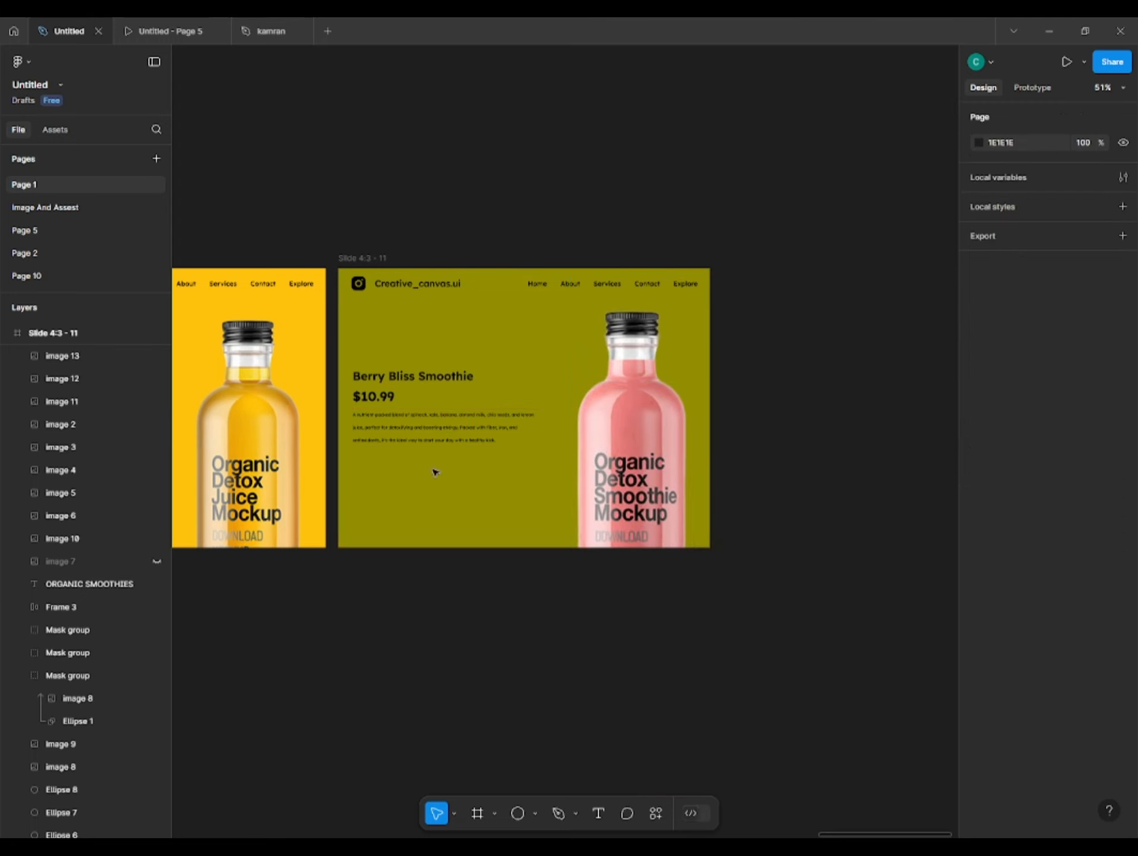
Shift all seven smoothie names in Frame 4 of Slide 4:3 - 11 so that Green Power Smoothie shows above the price
left_click(390, 387)
left_click(101, 378)
left_click(74, 518, "shift")
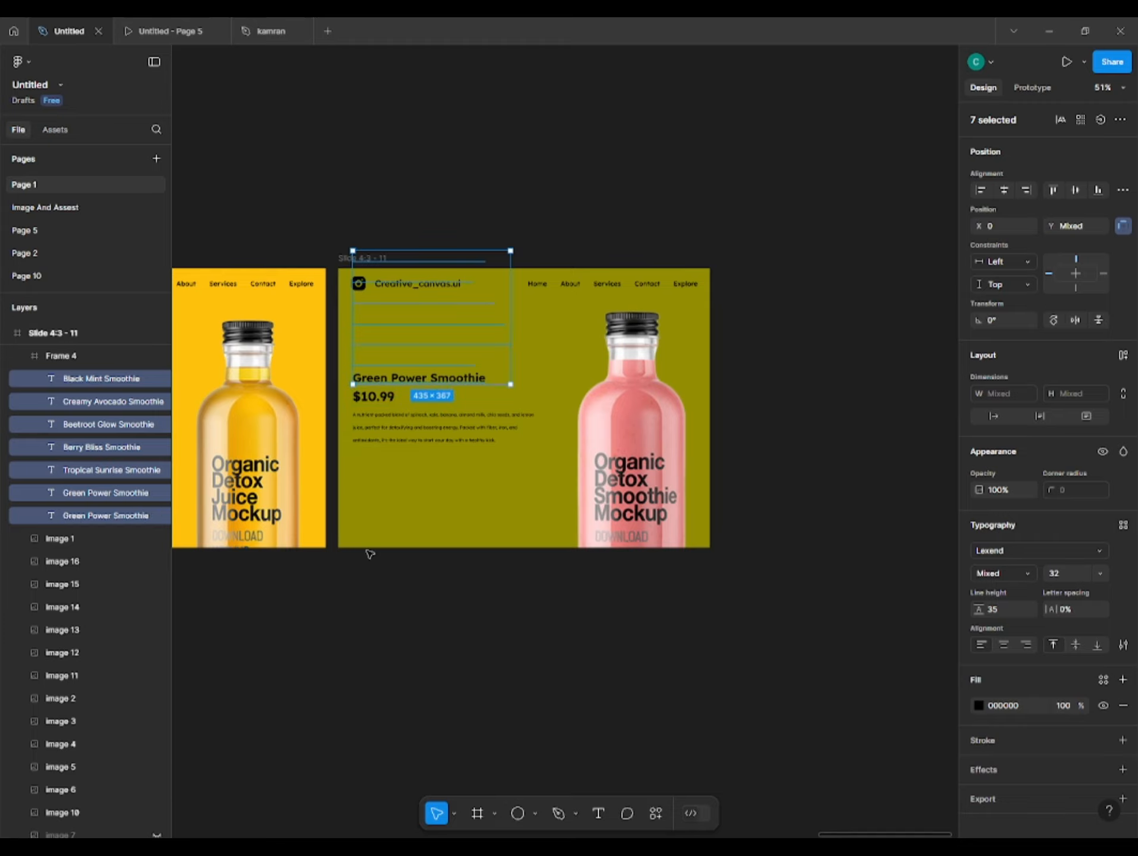
left_click(383, 595)
Open the fill colour of Ellipse 6 in Slide 4:3 - 11
scroll(380, 624, "down", 2)
left_click_drag(326, 634, 688, 549)
left_click_drag(812, 533, 468, 494)
left_click(482, 401)
left_click(482, 401)
left_click(979, 527)
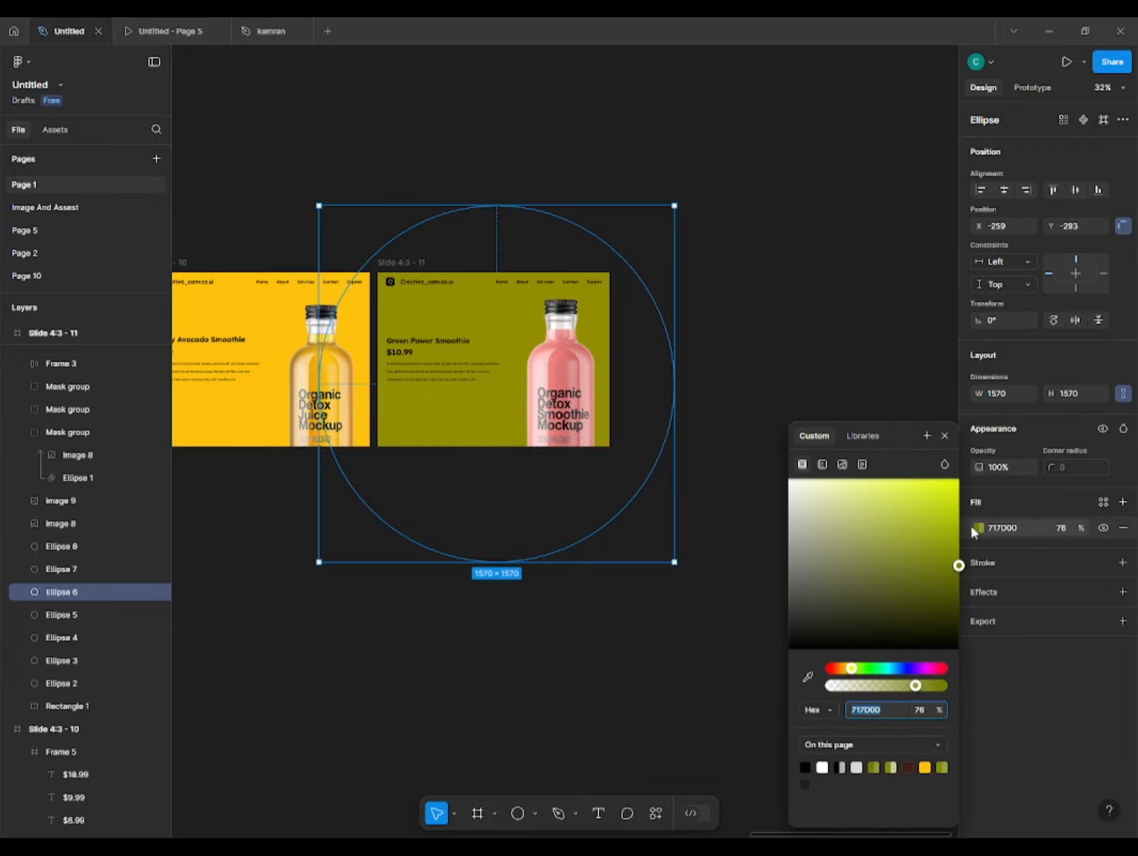
left_click(556, 368)
Duplicate Slide 4:3 - 1 and place the copy to its left
left_click(402, 652)
left_click_drag(401, 653, 779, 648)
left_click_drag(256, 648, 927, 672)
left_click_drag(196, 664, 594, 636)
left_click_drag(458, 634, 936, 604)
left_click_drag(196, 500, 485, 579)
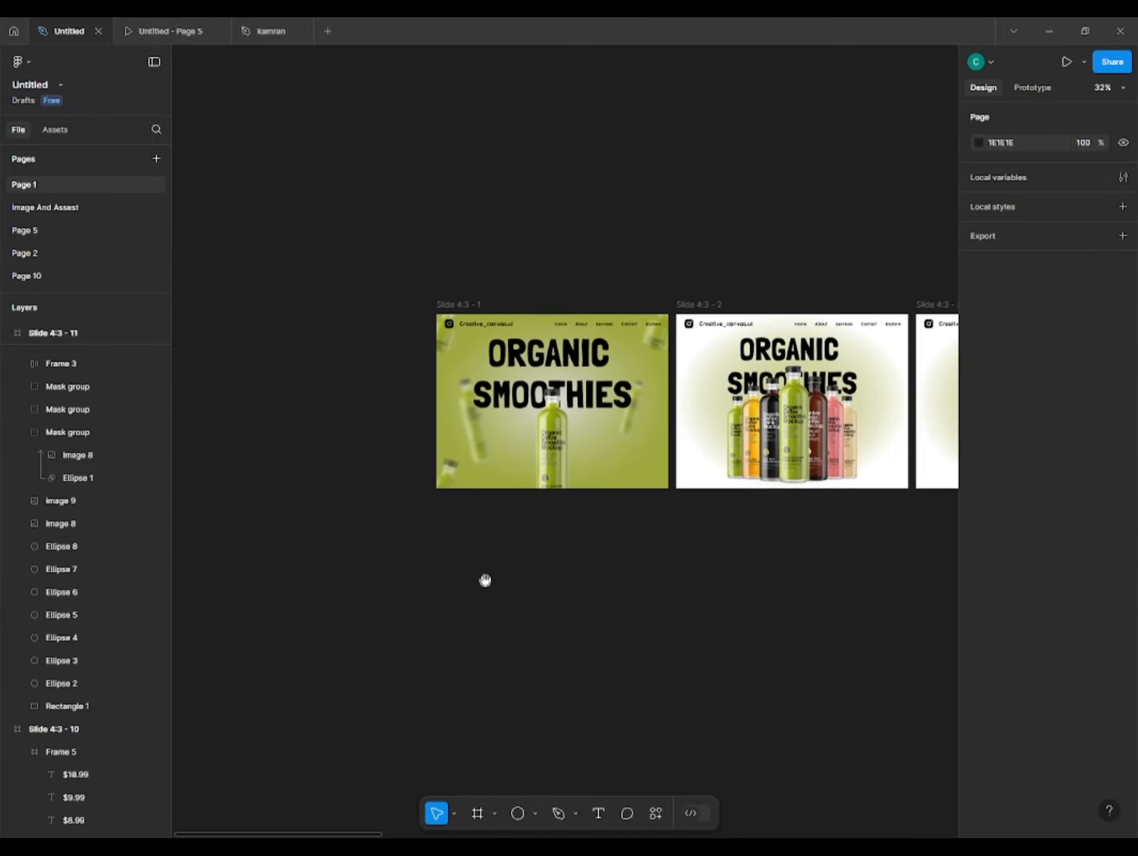
scroll(502, 360, "up", 2)
left_click(417, 278)
left_click_drag(353, 293, 282, 322)
Move the navigation bar up out of Slide 4:3 - 12 and scale its ORGANIC SMOOTHIES title down to about 283 × 148
left_click(310, 305)
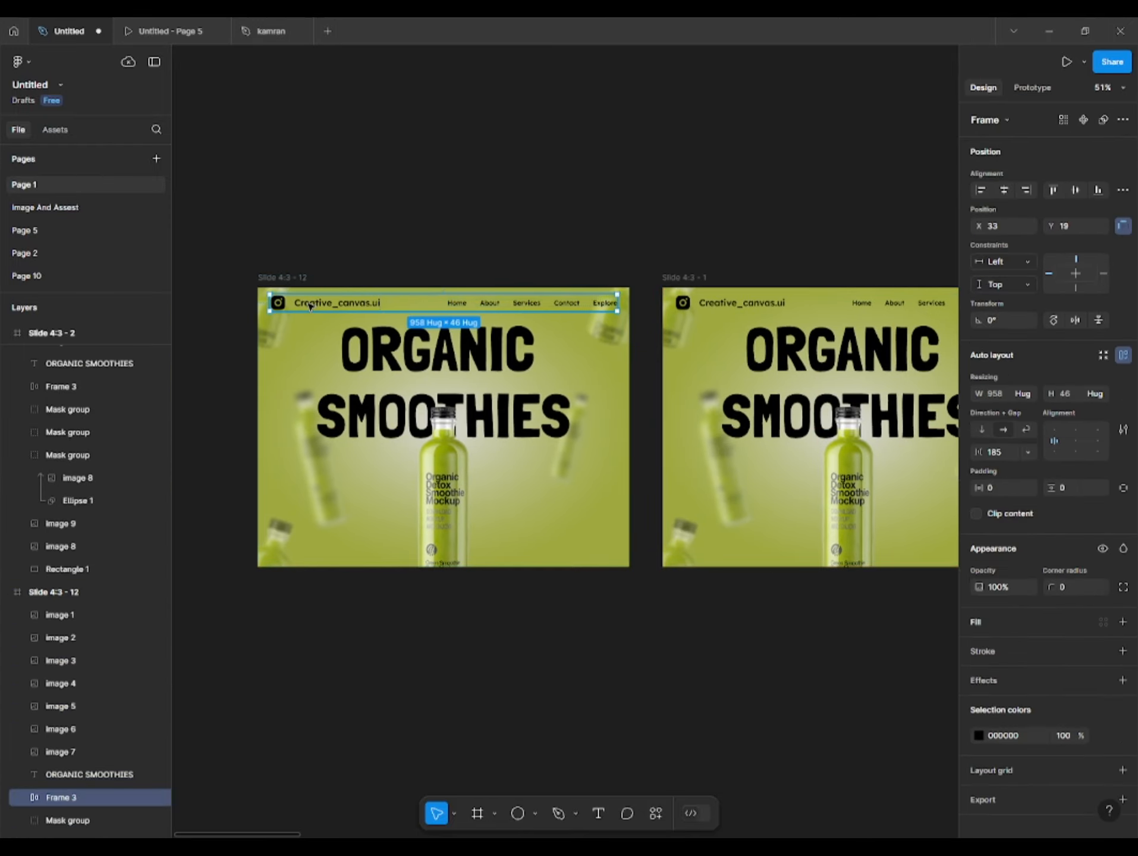
left_click(406, 359)
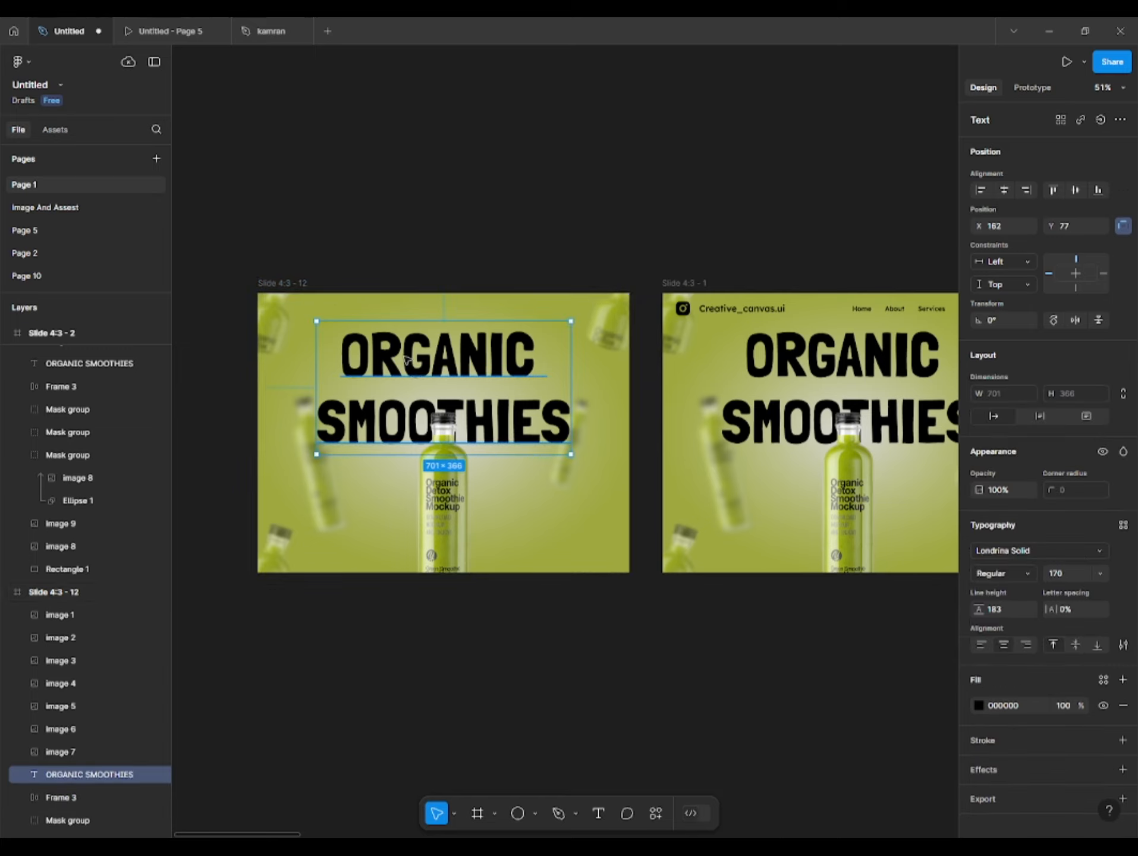
key("k")
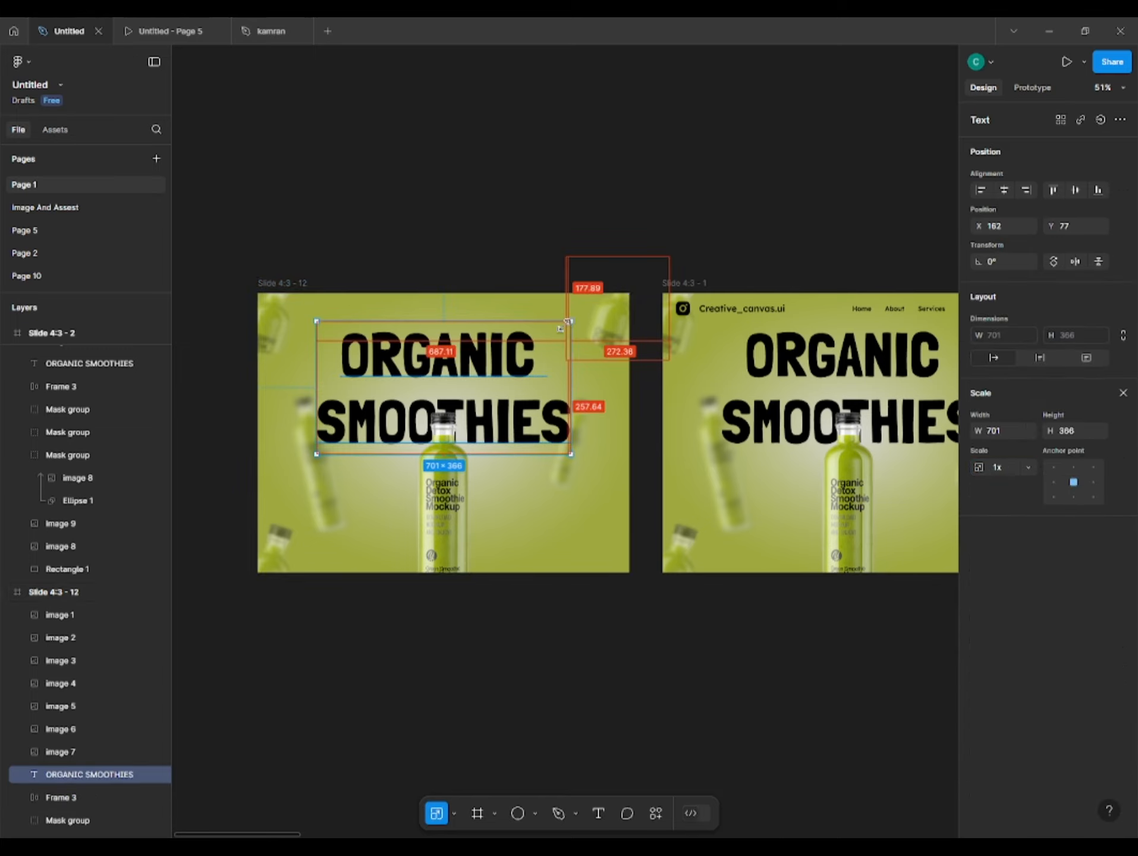
left_click_drag(560, 327, 494, 373)
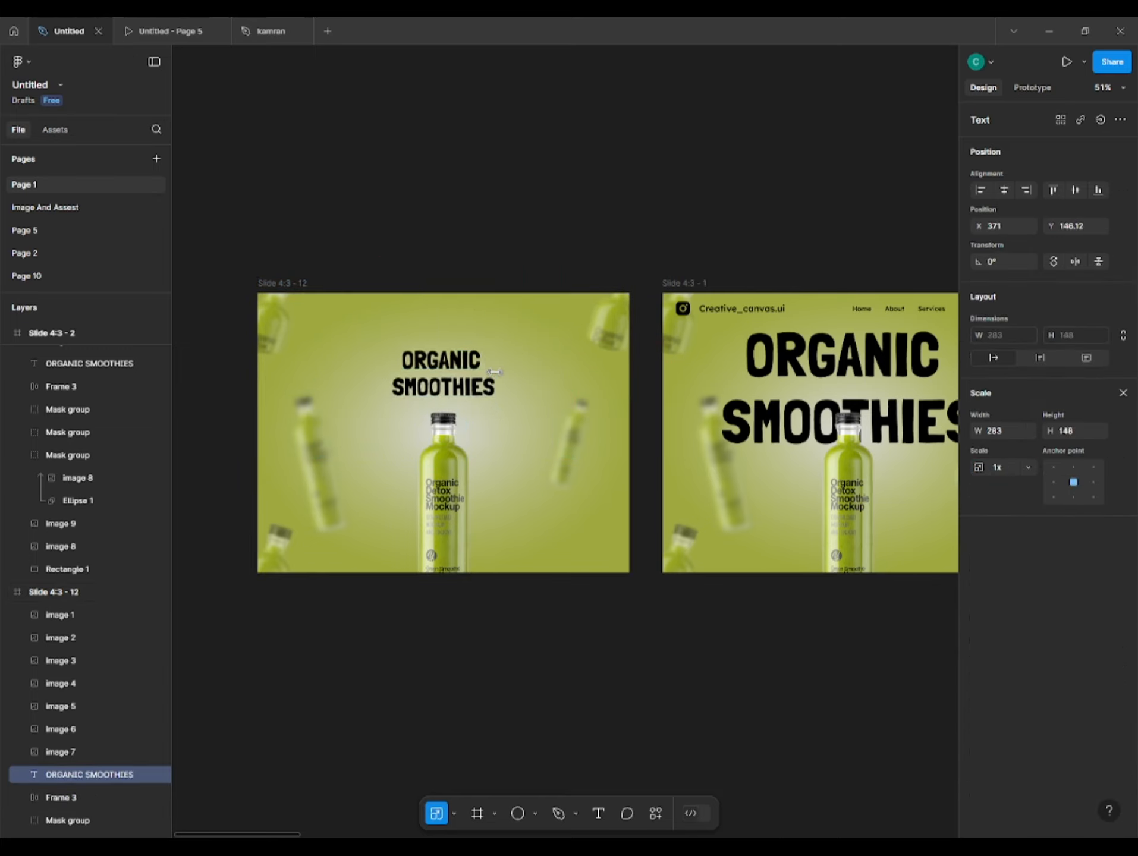
Move the ORGANIC SMOOTHIES title straight up to Y -203.88 so that it lies above Slide 4:3 - 12
key("shift+Up")
key("shift+Up")
key("shift+Up")
key("shift+Up")
key("shift+Up")
key("shift+Up")
key("shift+Up")
key("shift+Up")
key("shift+Up")
key("shift+Up")
key("shift+Up")
key("shift+Up")
key("shift+Up")
key("shift+Up")
key("shift+Up")
key("shift+Up")
key("shift+Up")
key("shift+Up")
key("shift+Up")
key("shift+Up")
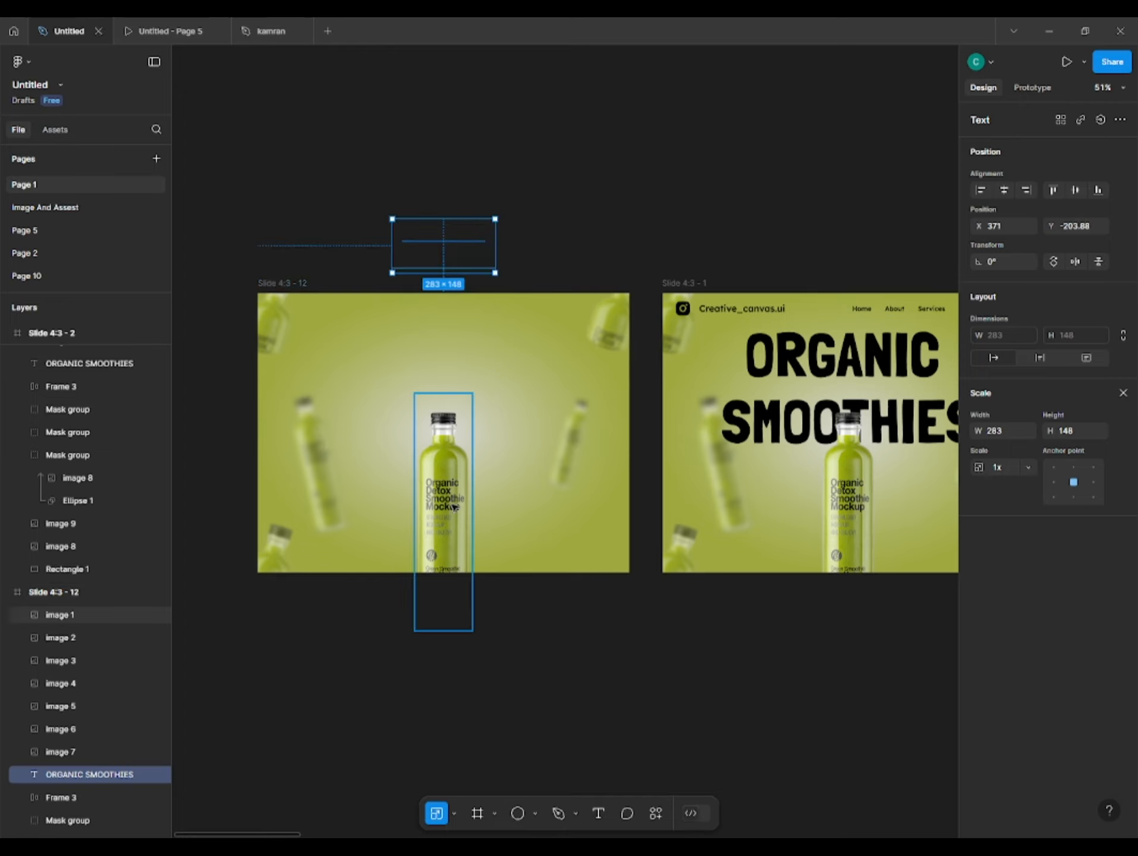
left_click(457, 422)
left_click_drag(467, 400, 496, 393)
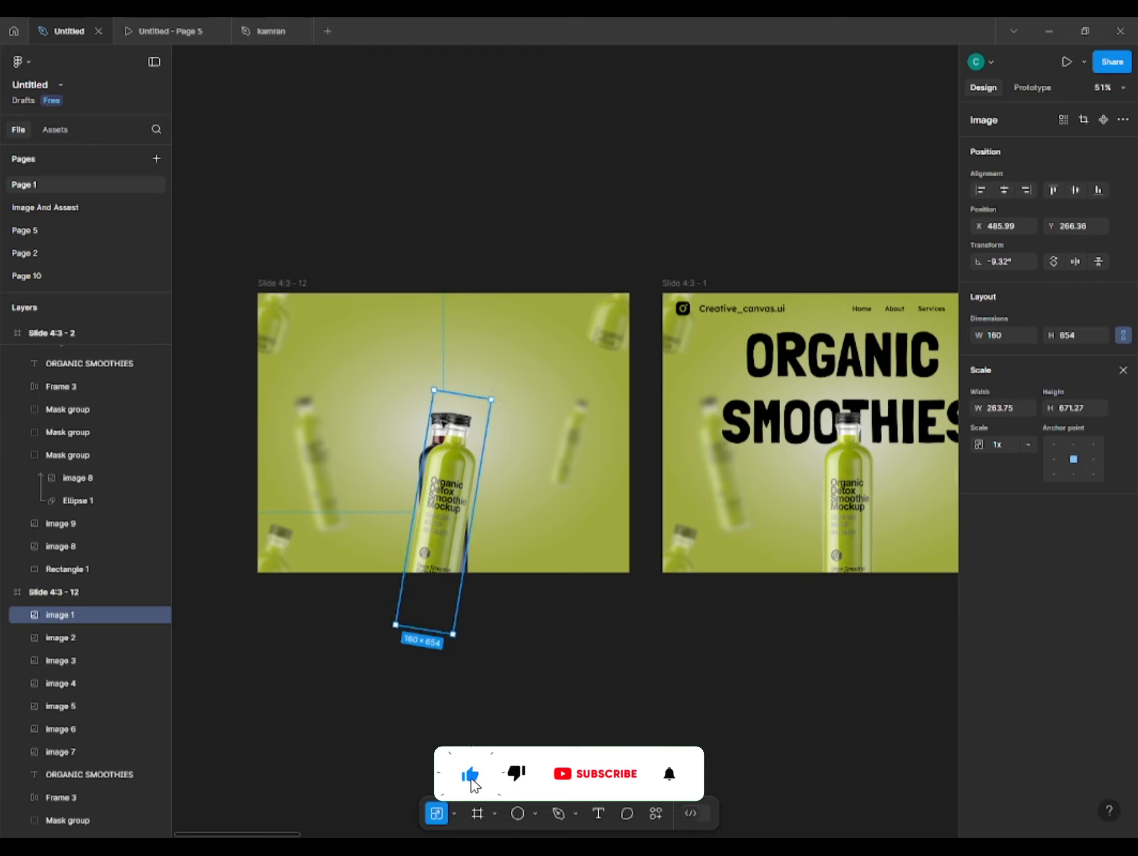
key("ctrl+z")
left_click(515, 621)
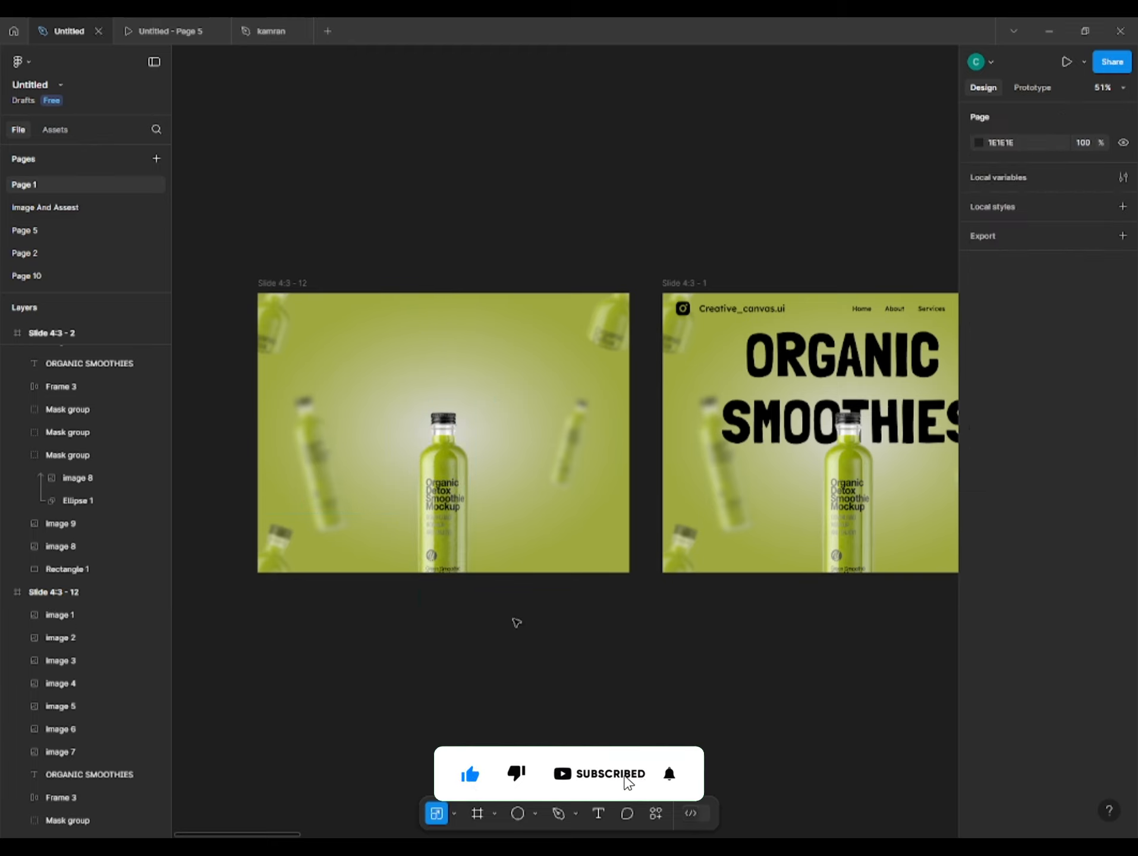
Scale the seven stacked centre bottles in Slide 4:3 - 12 to about 0.66x and move them down out of the slide
left_click_drag(528, 635, 437, 537)
left_click_drag(359, 546, 440, 430)
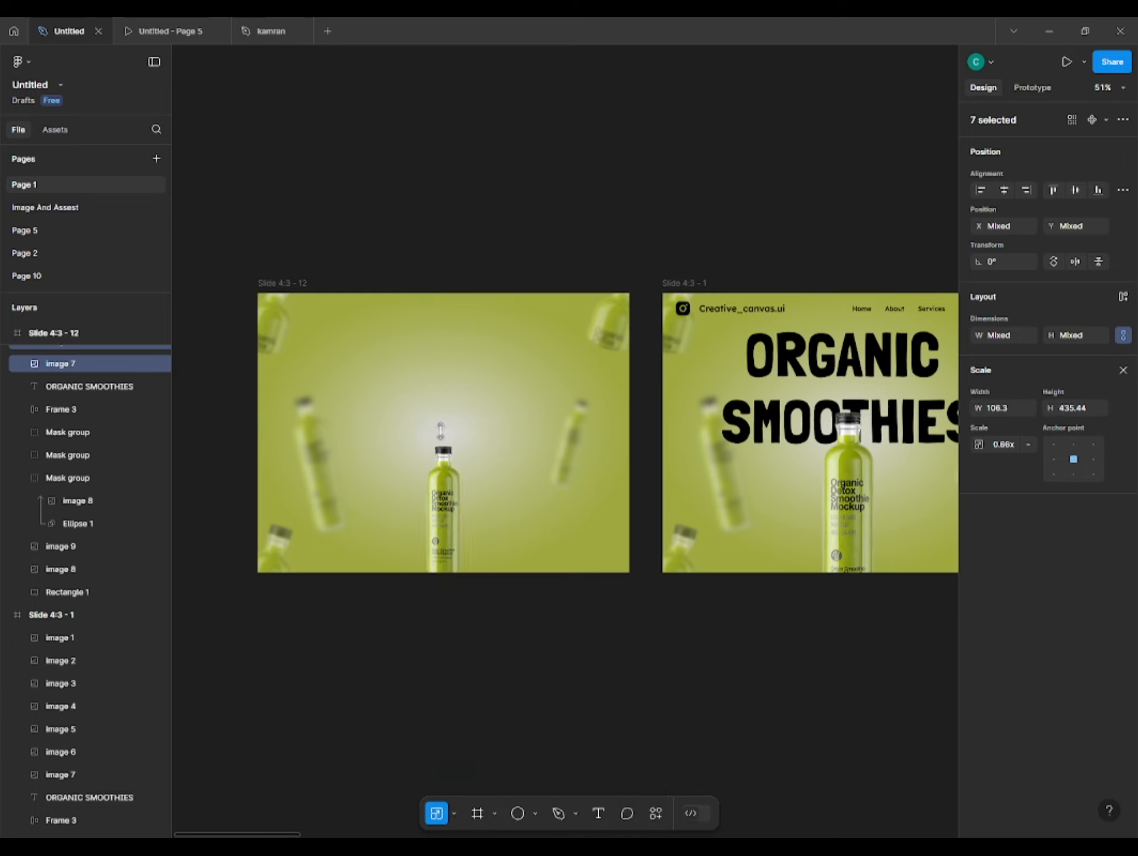
key("shift+Down")
key("shift+Down")
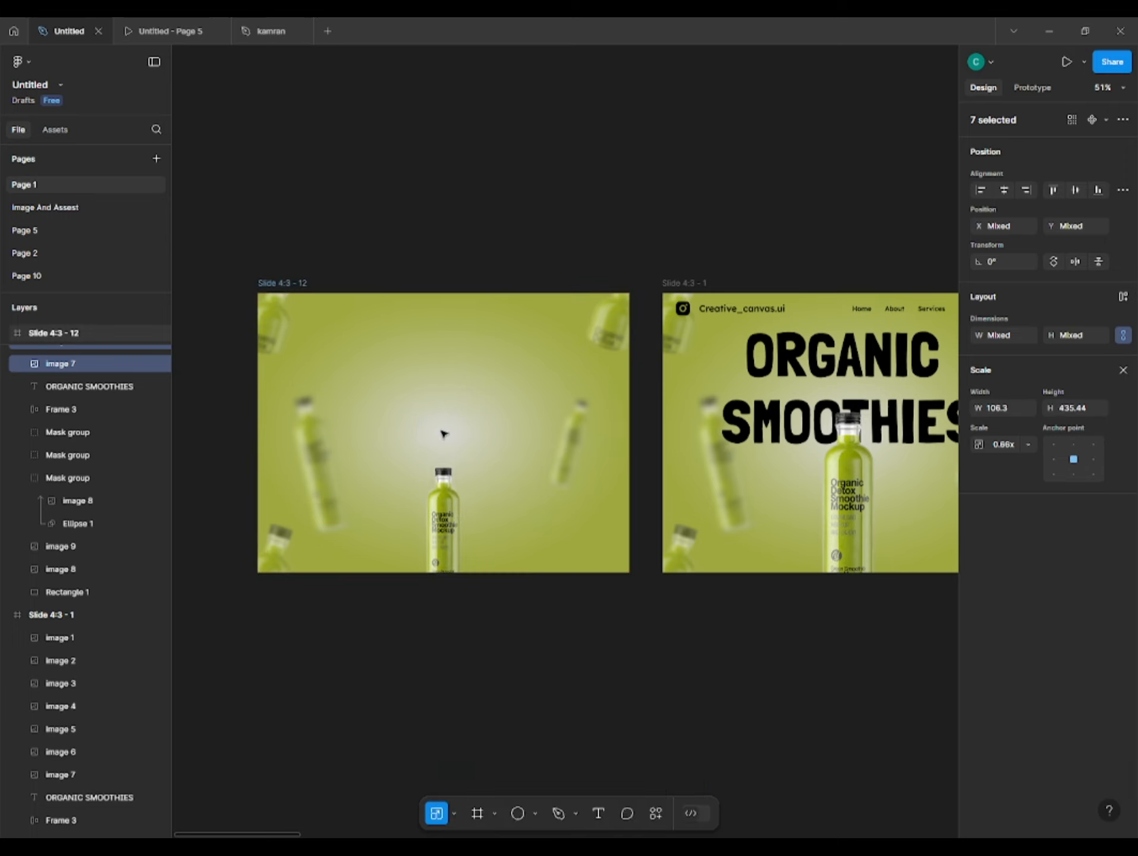
Scale the five blurred background bottles of Slide 4:3 - 12 up from their centre to about 1.25x
left_click(355, 493)
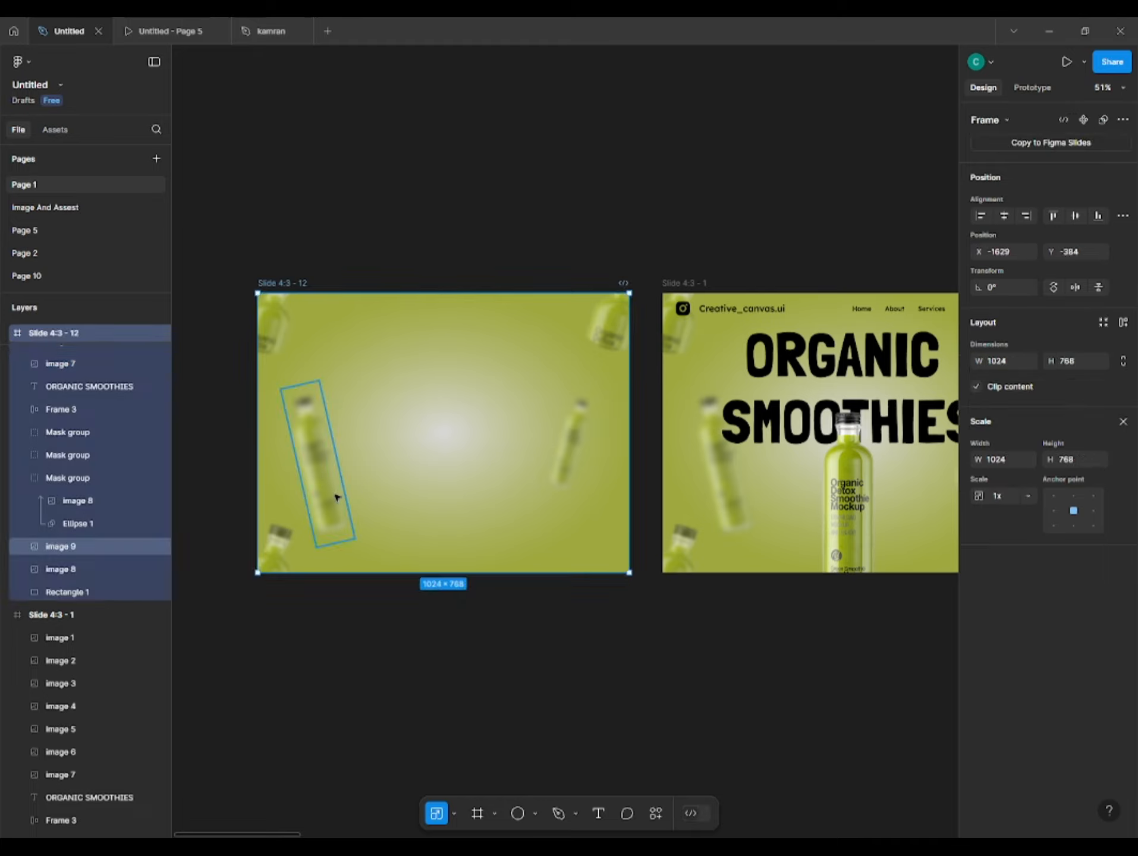
left_click(333, 496)
left_click(286, 542, "shift")
left_click(275, 327, "shift")
left_click(569, 443, "shift")
left_click(641, 308, "shift")
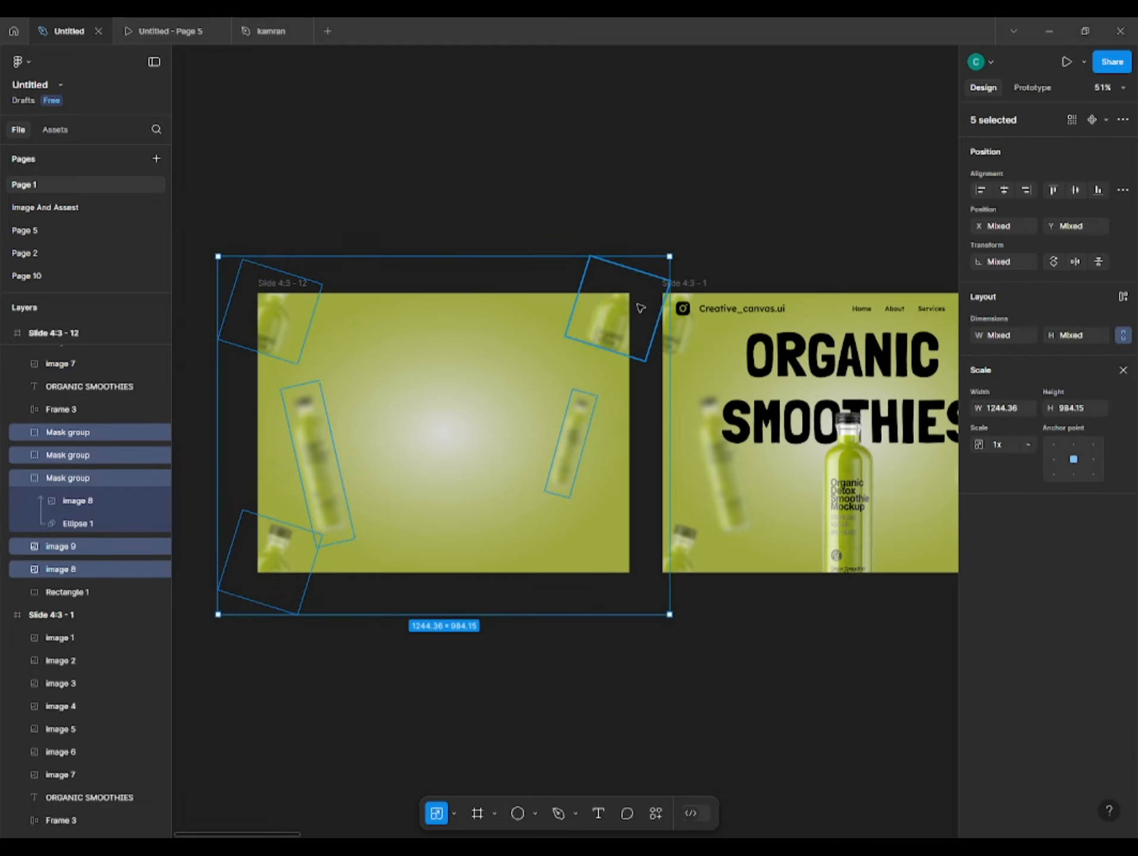
left_click_drag(669, 254, 726, 211)
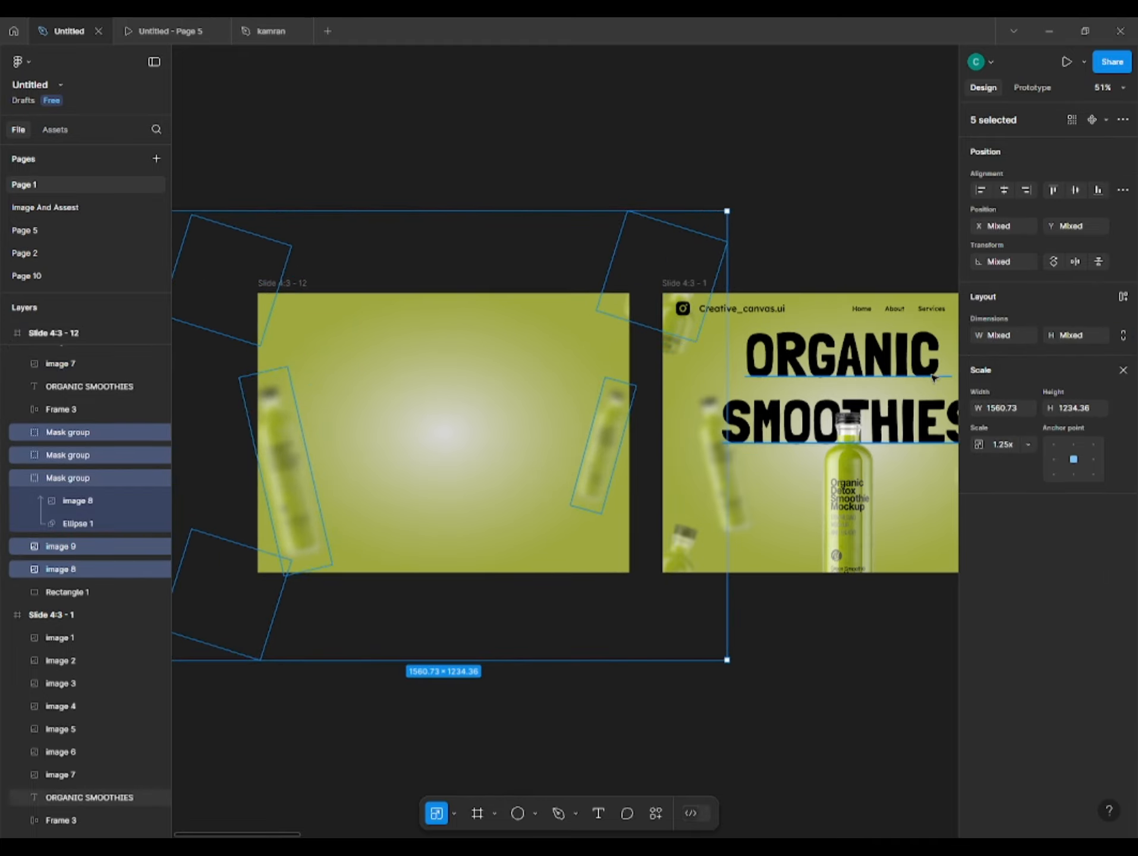
Set the five blurred bottles' opacity to 0% and fade out the green background Rectangle 1 in Slide 4:3 - 12 completely
key("v")
key("alt")
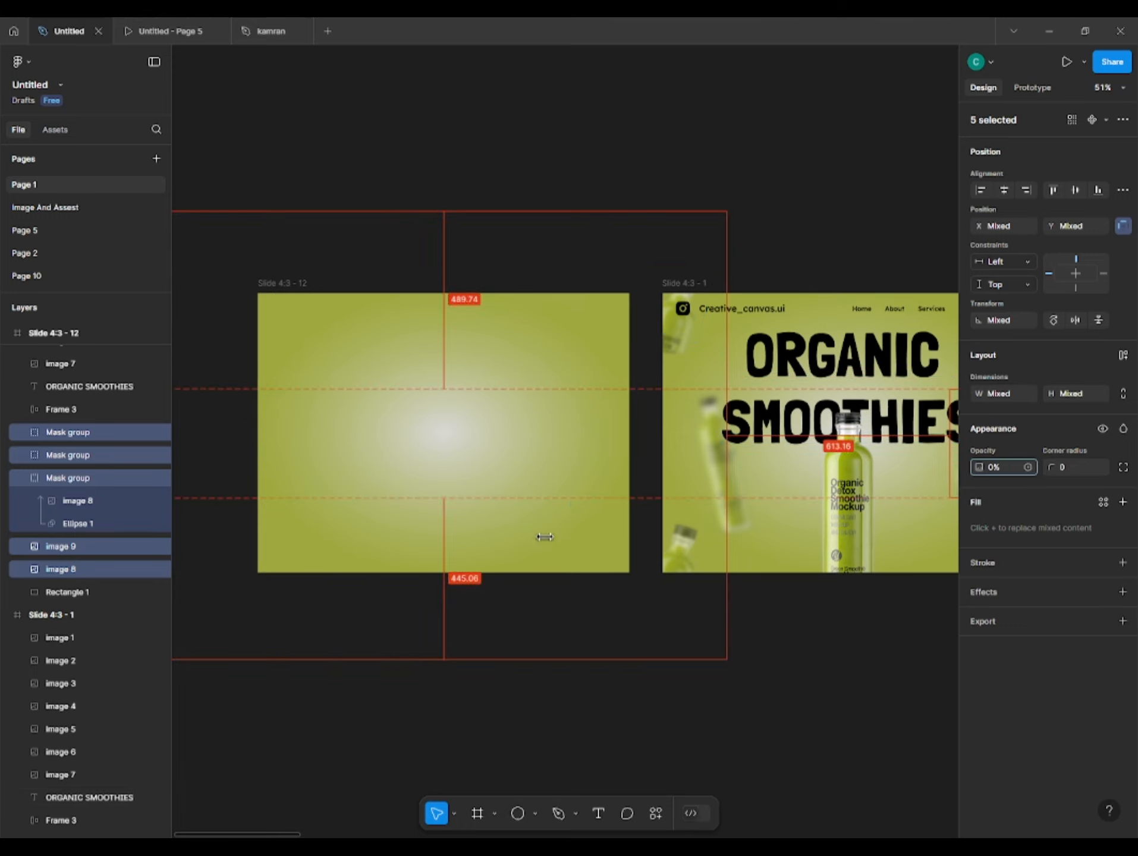
left_click(510, 351)
left_click(511, 351)
left_click_drag(992, 469, 1066, 465)
left_click(347, 688)
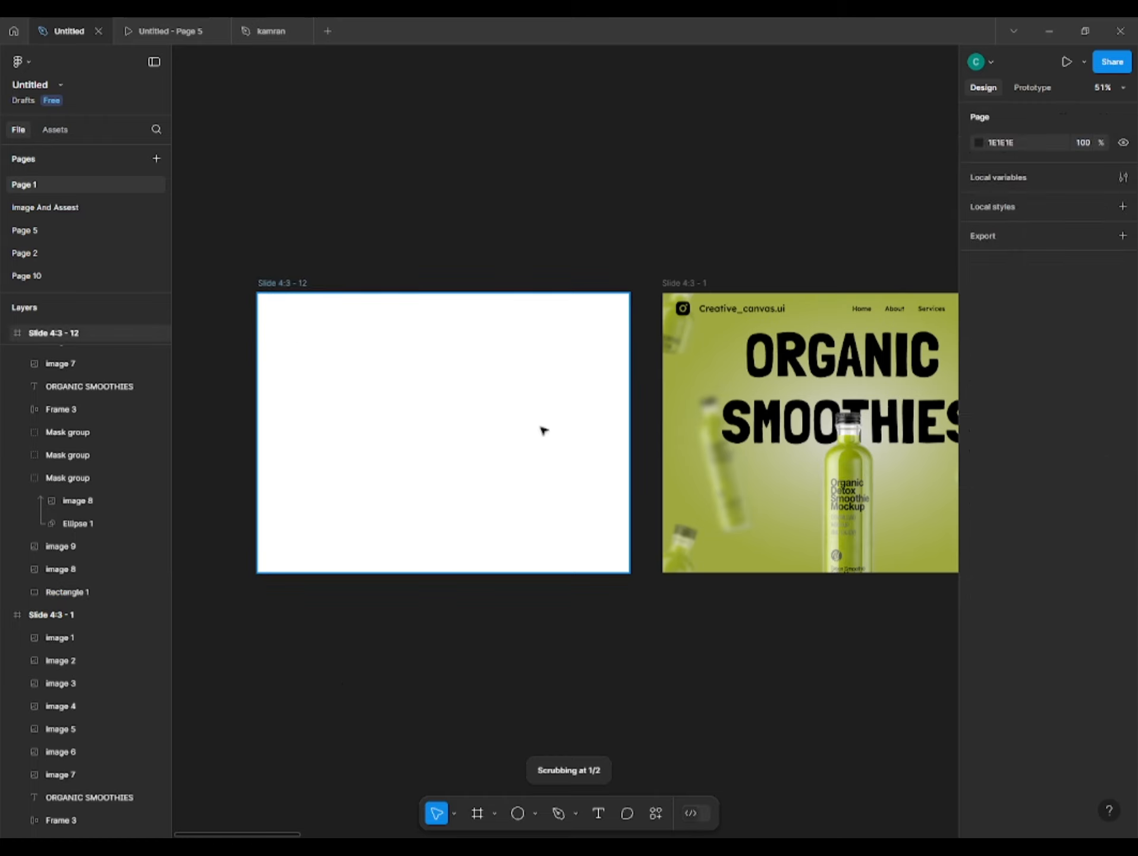
Link Slide 4:3 - 12 to Slide 4:3 - 1 with an on-click interaction and set its animation to Smart animate
left_click(1033, 88)
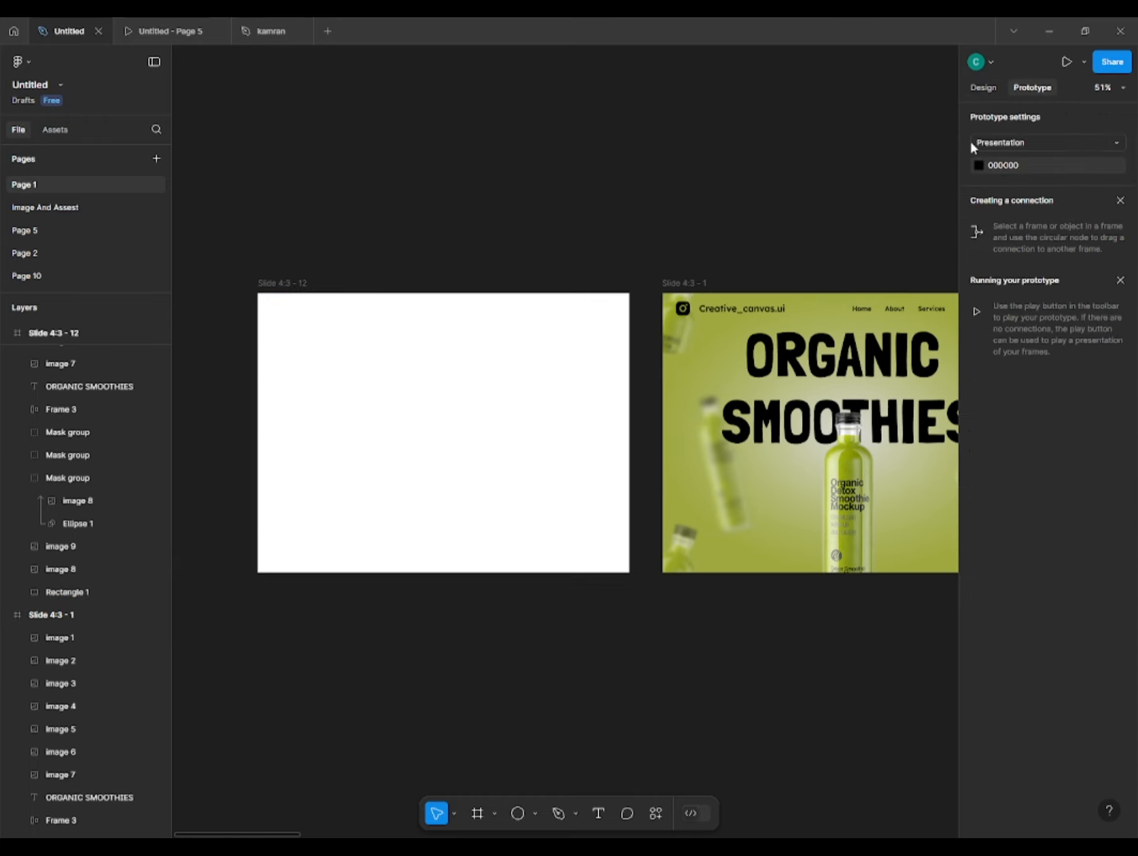
mouse_move(630, 434)
left_click_drag(629, 434, 669, 434)
left_click(688, 502)
left_click(692, 502)
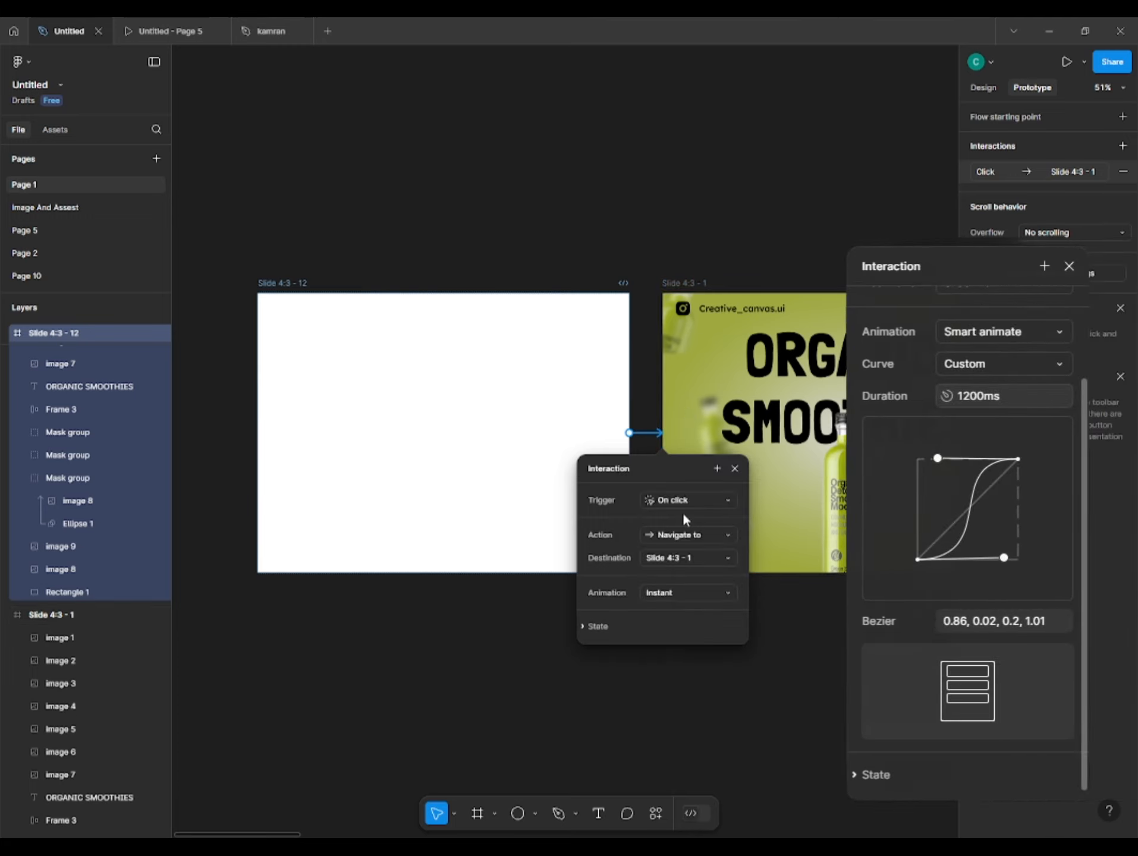
left_click(676, 589)
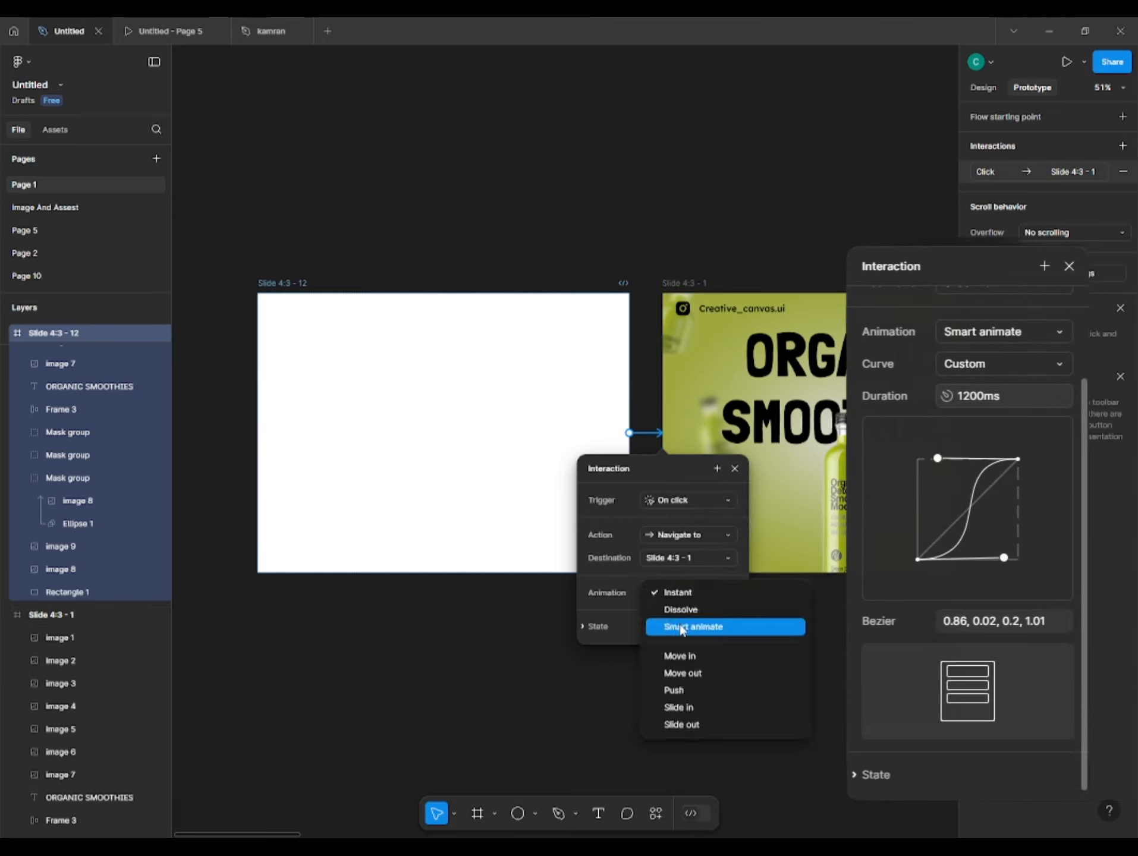
left_click(683, 620)
Give the Slide 4:3 - 12 transition a custom Bezier curve of 0.86, 0.02, 0.2, 1.01 and a duration of 1200 ms
left_click(686, 617)
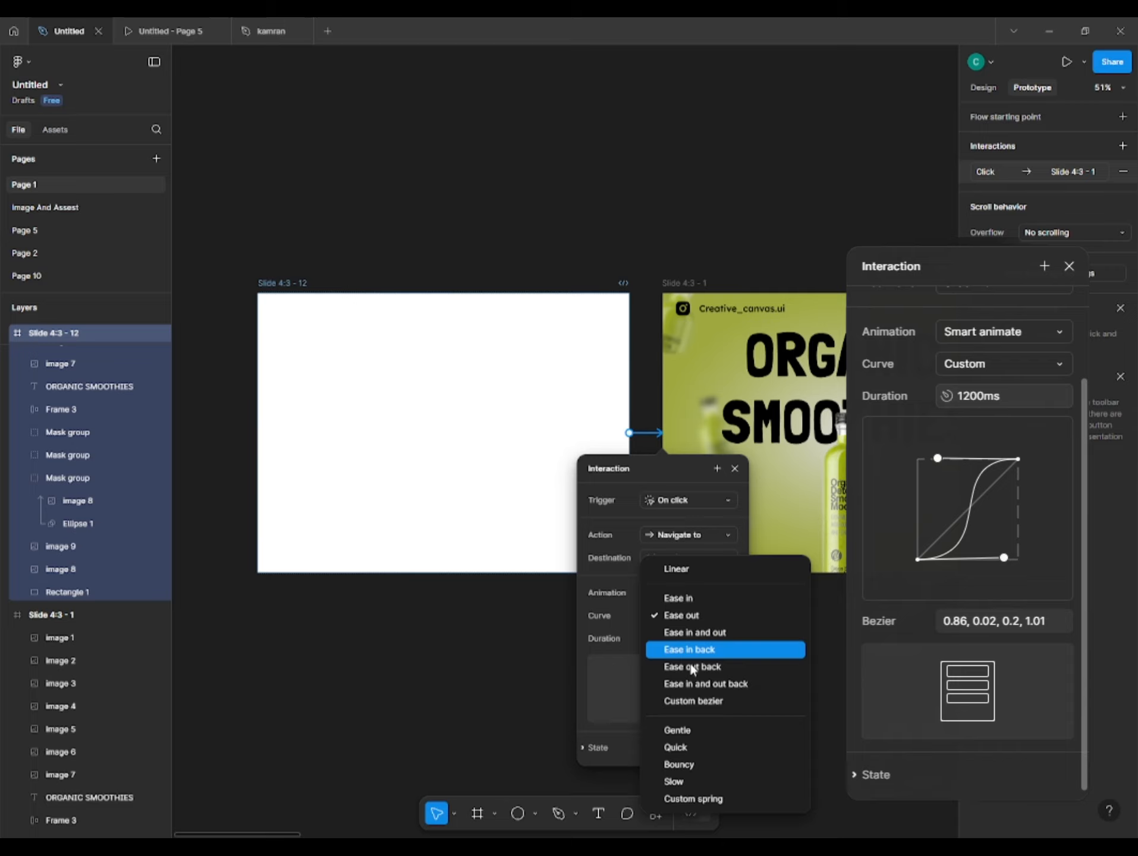
left_click(690, 695)
left_click_drag(648, 609, 639, 604)
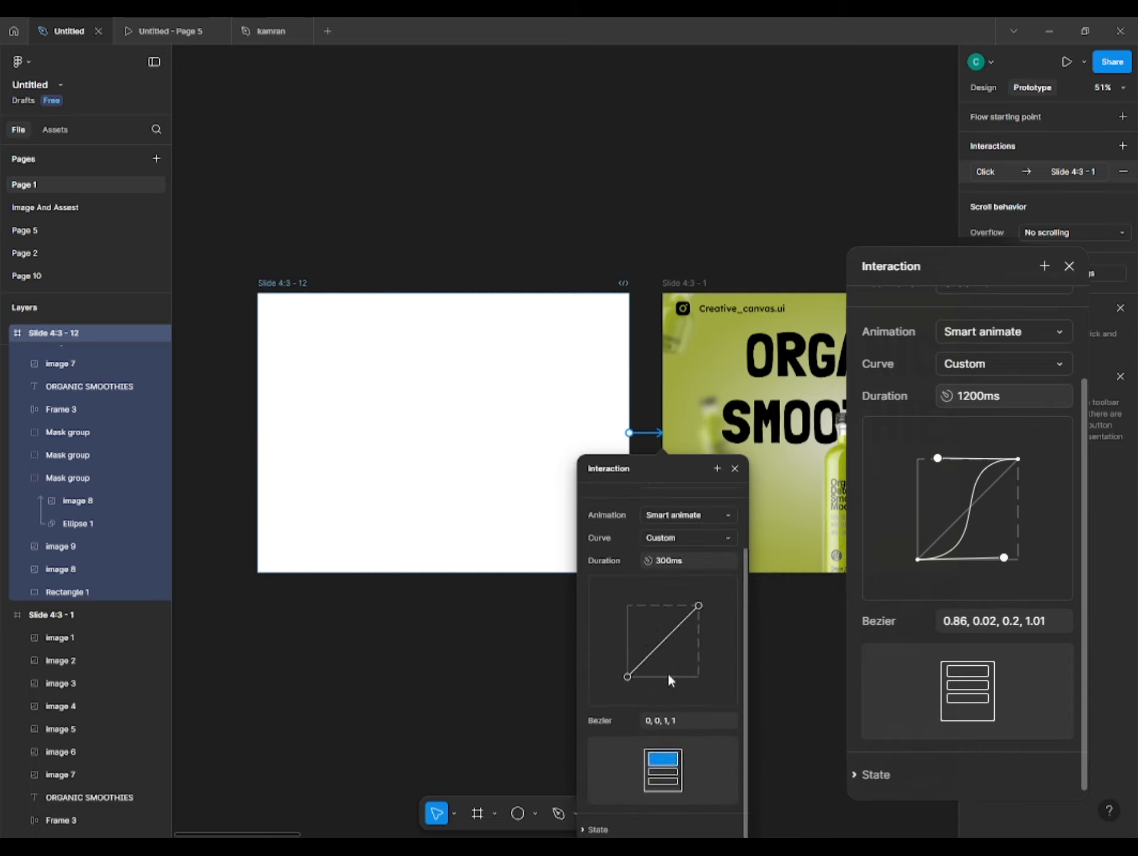
left_click_drag(647, 607, 643, 606)
left_click_drag(627, 676, 681, 672)
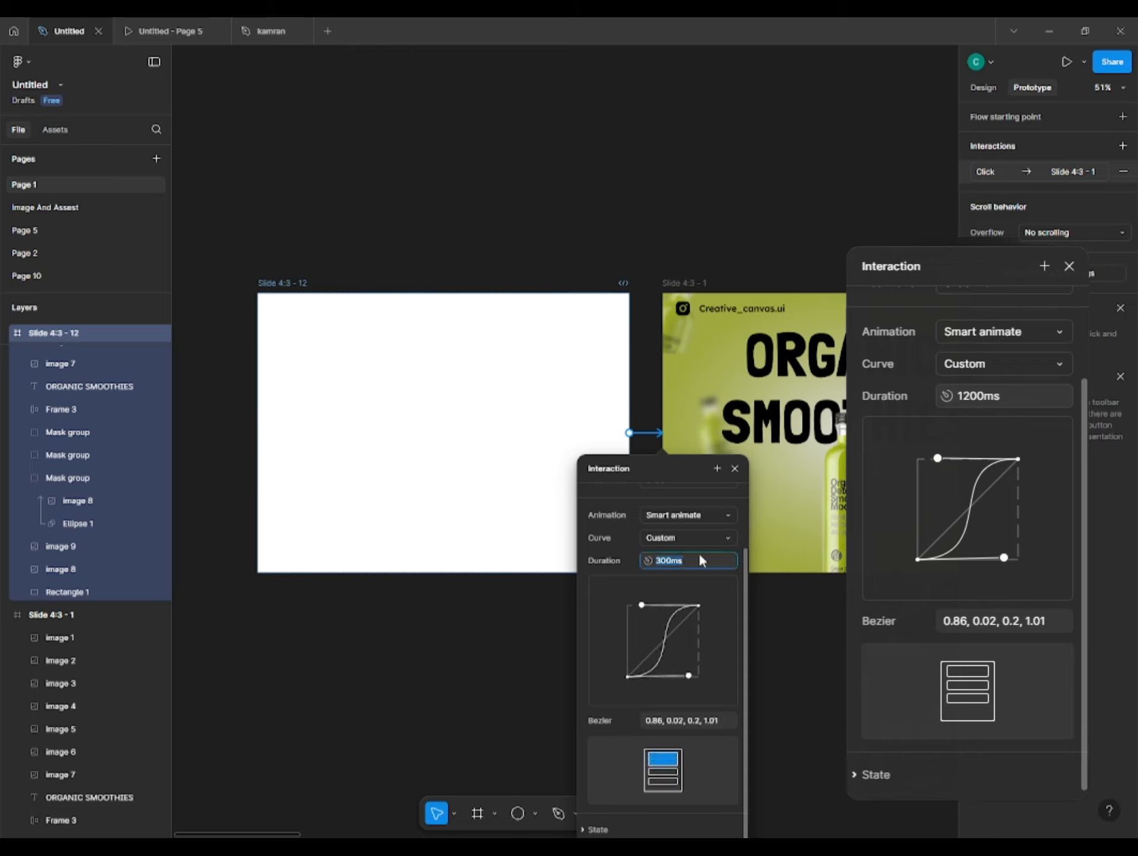
type("1200")
key("Return")
scroll(665, 564, "up", 2)
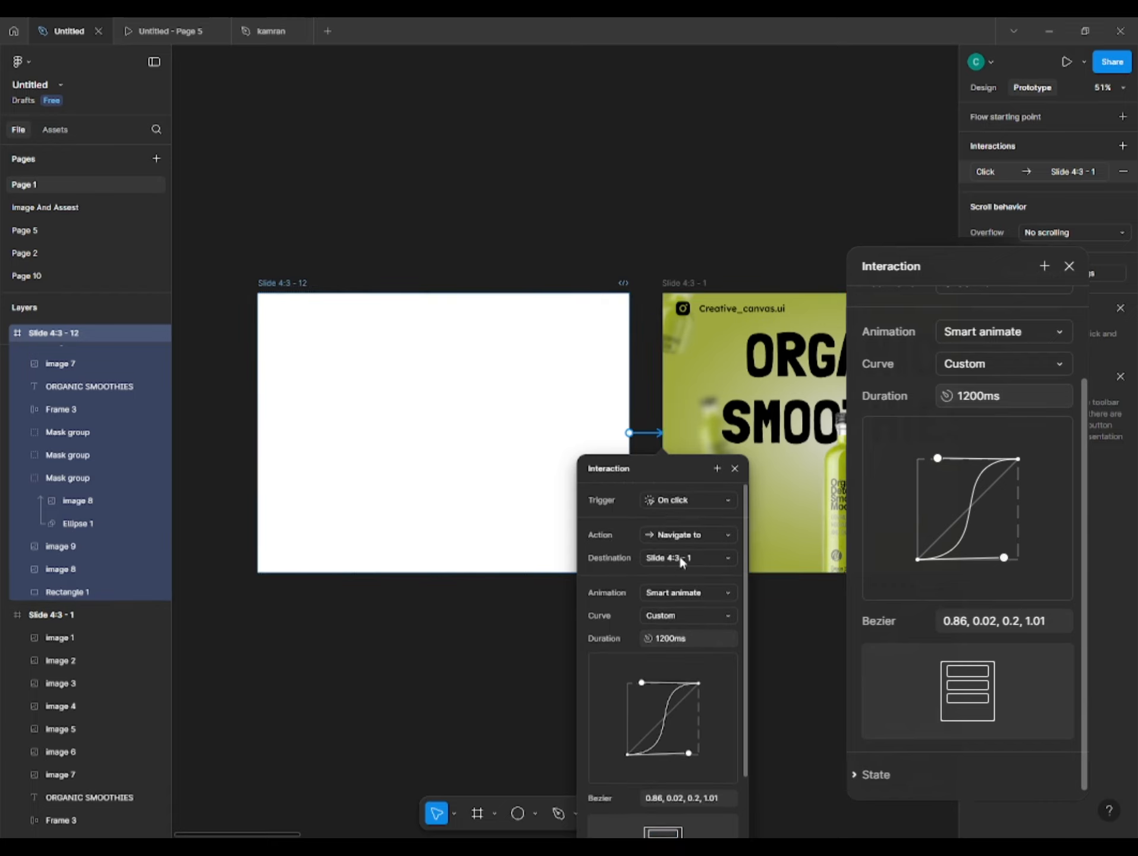
left_click(735, 469)
left_click(795, 637)
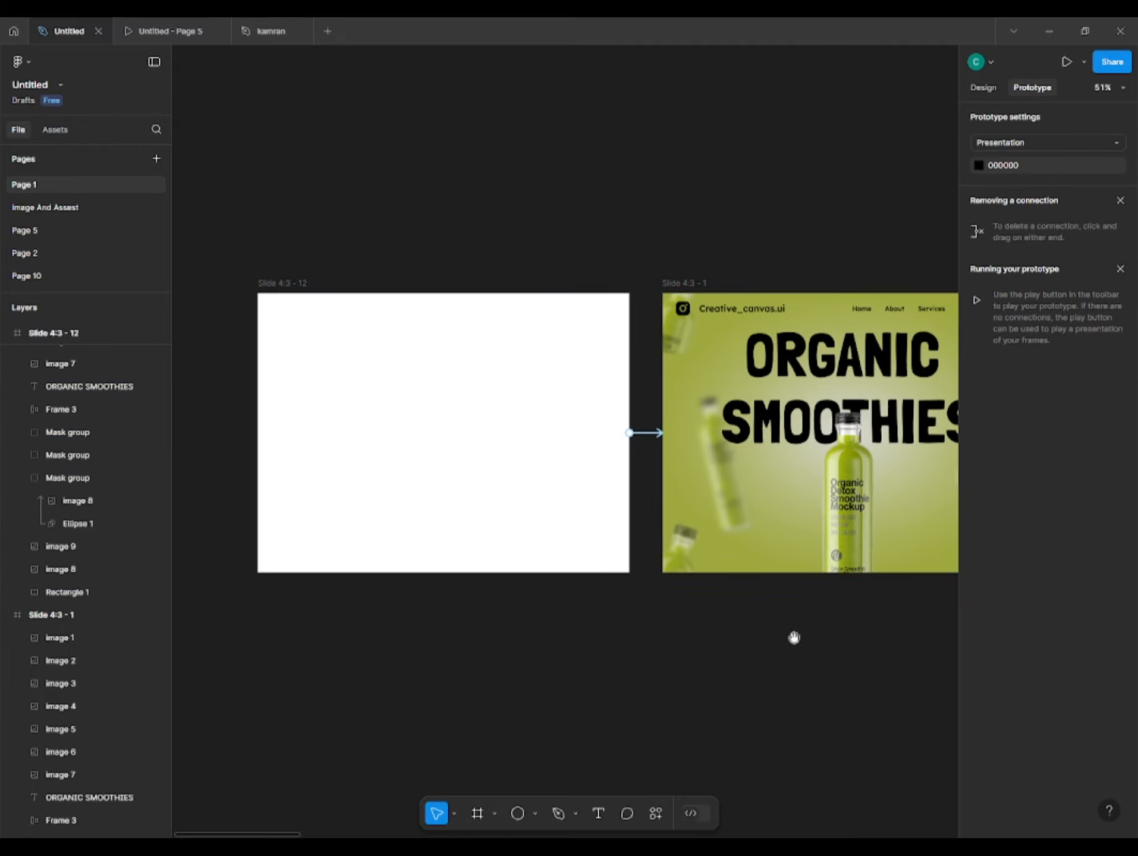
Link the centre green bottle in Slide 4:3 - 1 to Slide 4:3 - 2 with an on-click prototype connection
left_click_drag(796, 638, 590, 649)
scroll(630, 601, "down", 1)
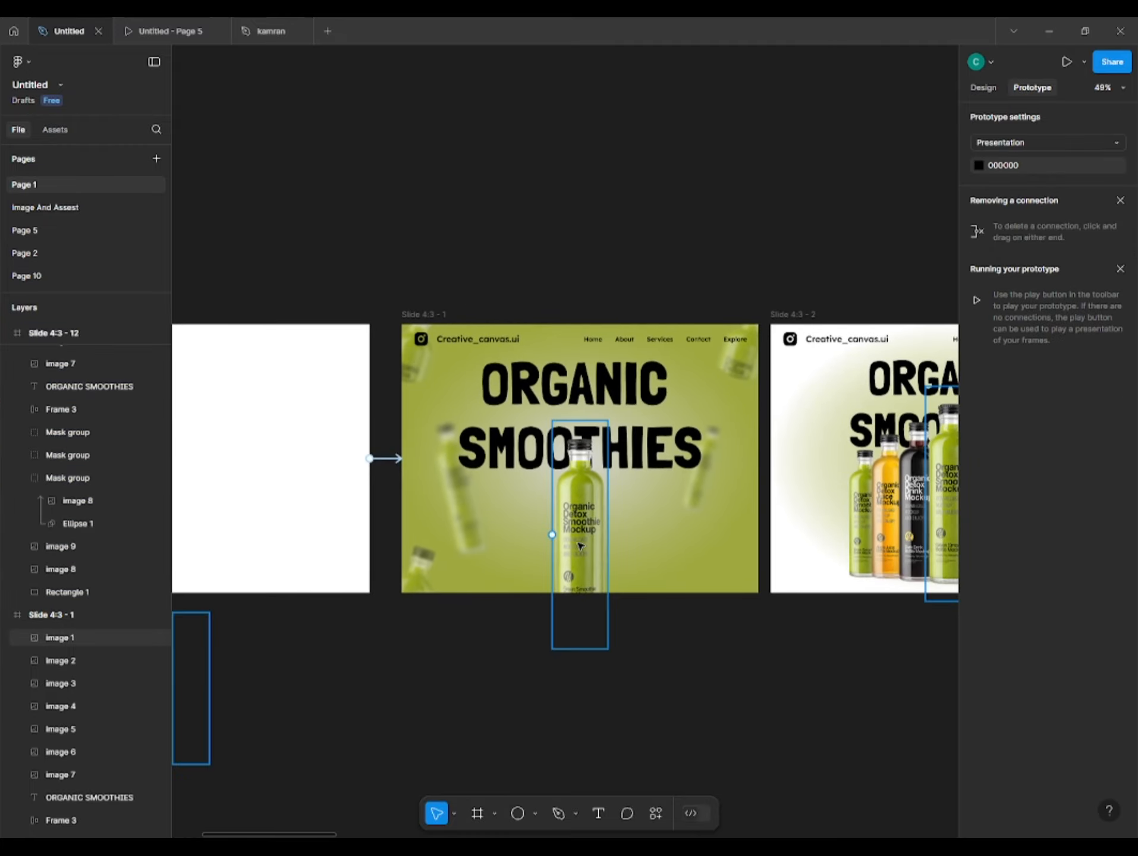
left_click_drag(580, 546, 748, 503)
left_click(570, 568)
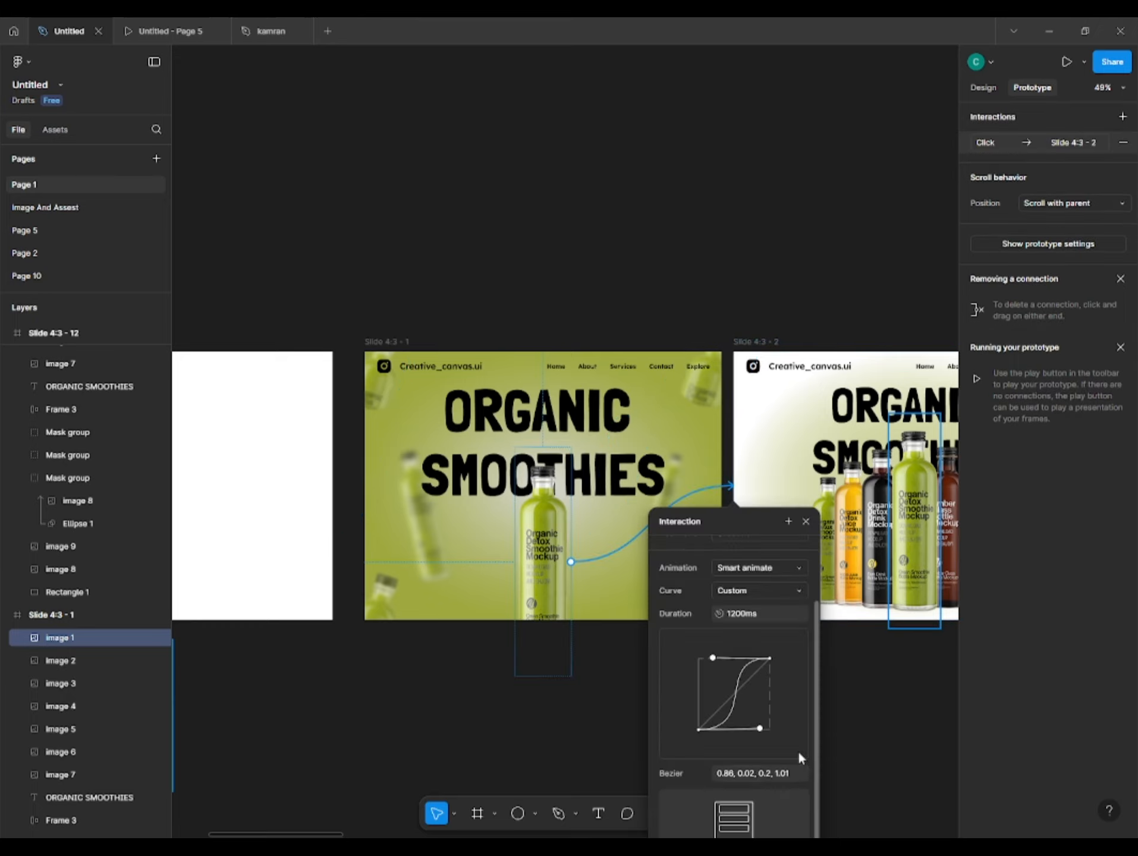
left_click(871, 704)
Link the centre green bottle in Slide 4:3 - 2 to Slide 4:3 - 3 with an on-click prototype connection
left_click_drag(873, 708, 531, 740)
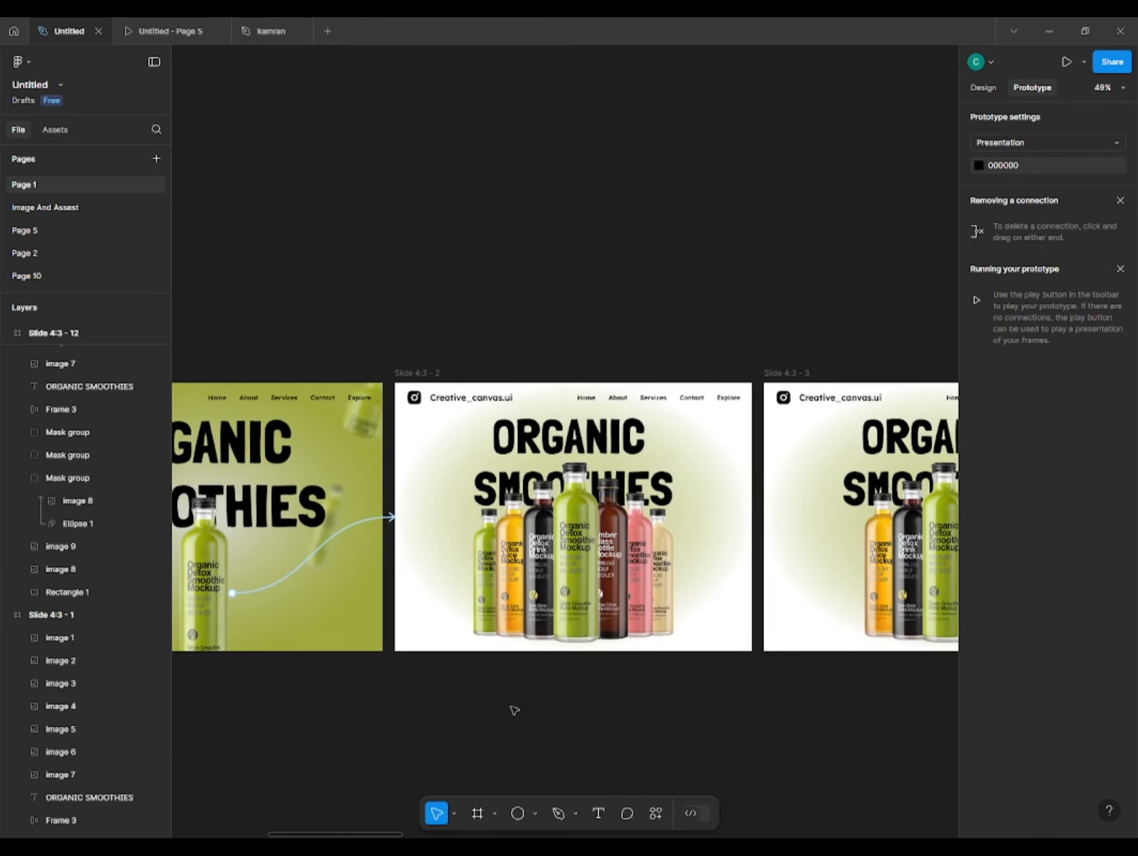
scroll(517, 691, "up", 1)
scroll(517, 689, "up", 2)
left_click(517, 636)
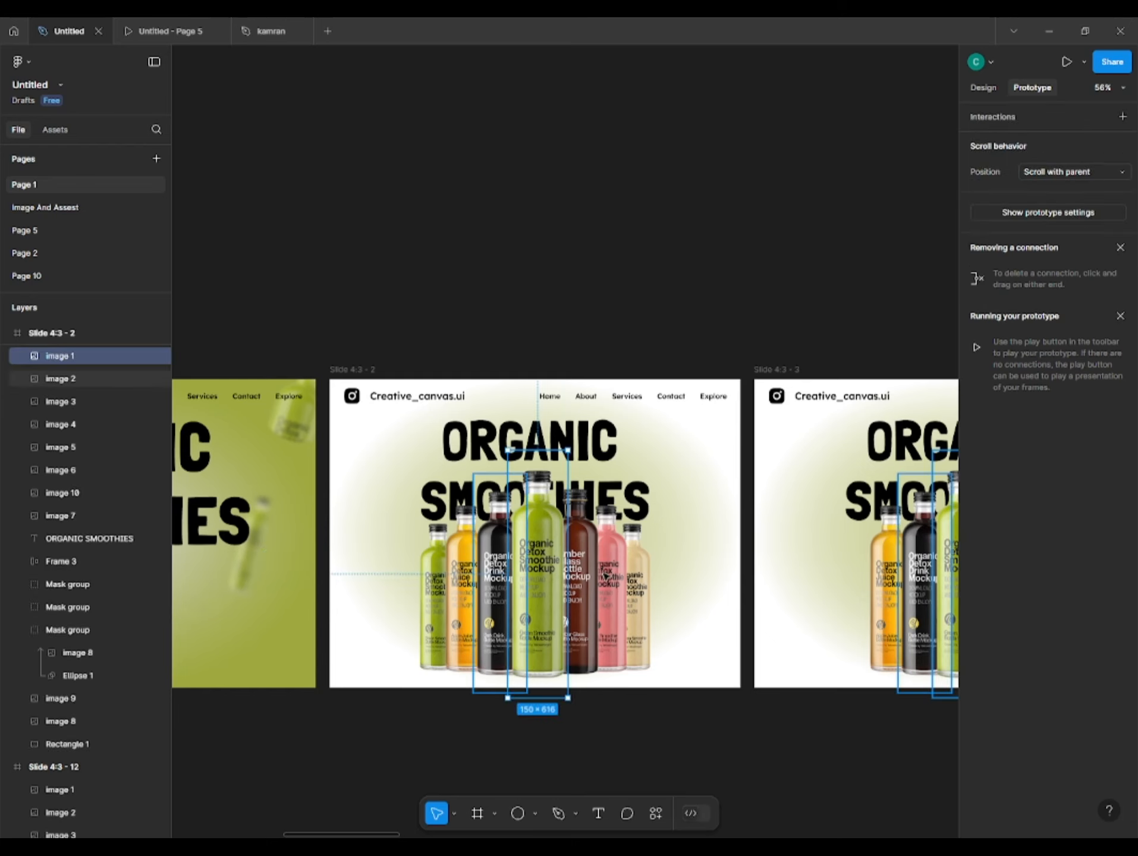
left_click_drag(568, 574, 764, 516)
left_click(861, 732)
Try to link the centre green bottle in Slide 4:3 - 3 to Slide 4:3 - 4
left_click_drag(851, 737, 431, 734)
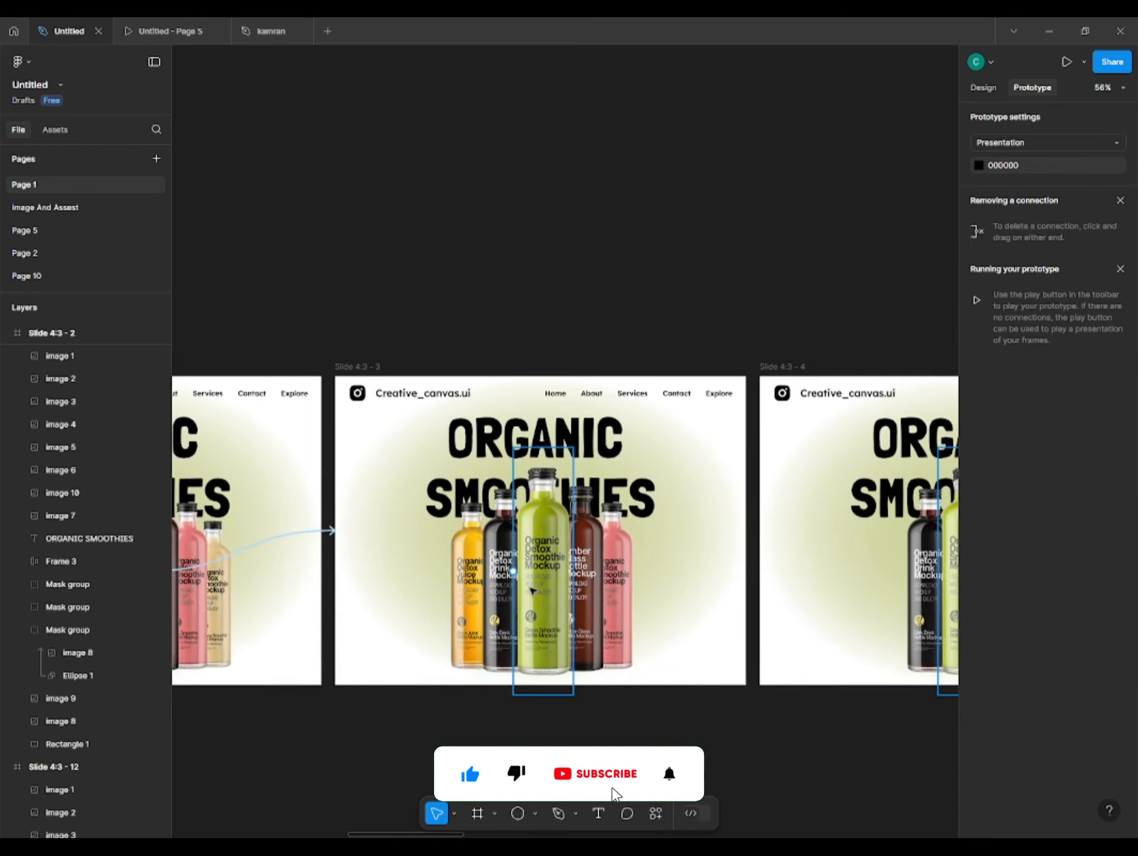
left_click(531, 591)
left_click_drag(574, 572, 803, 604)
left_click(858, 755)
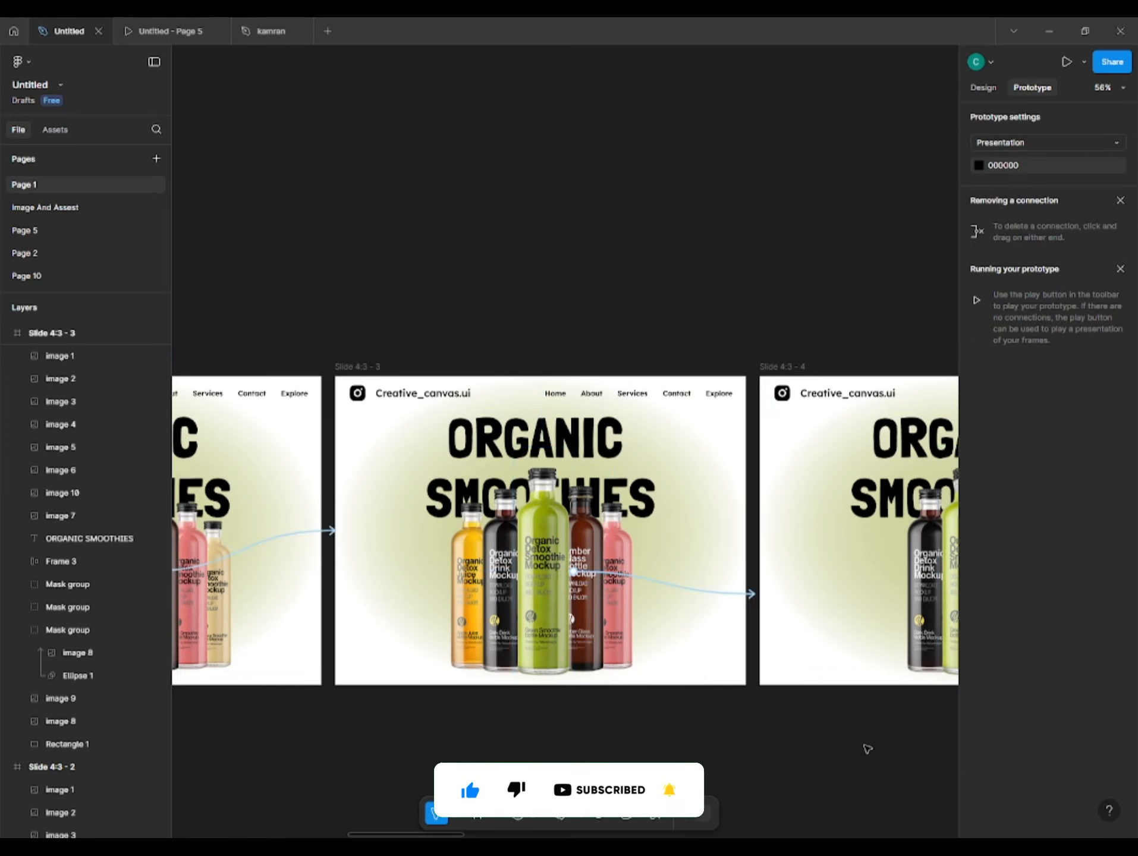
Delete the green bottle's misplaced connection in Slide 4:3 - 3 and link the bottle to Slide 4:3 - 4 instead
left_click_drag(840, 725, 692, 738)
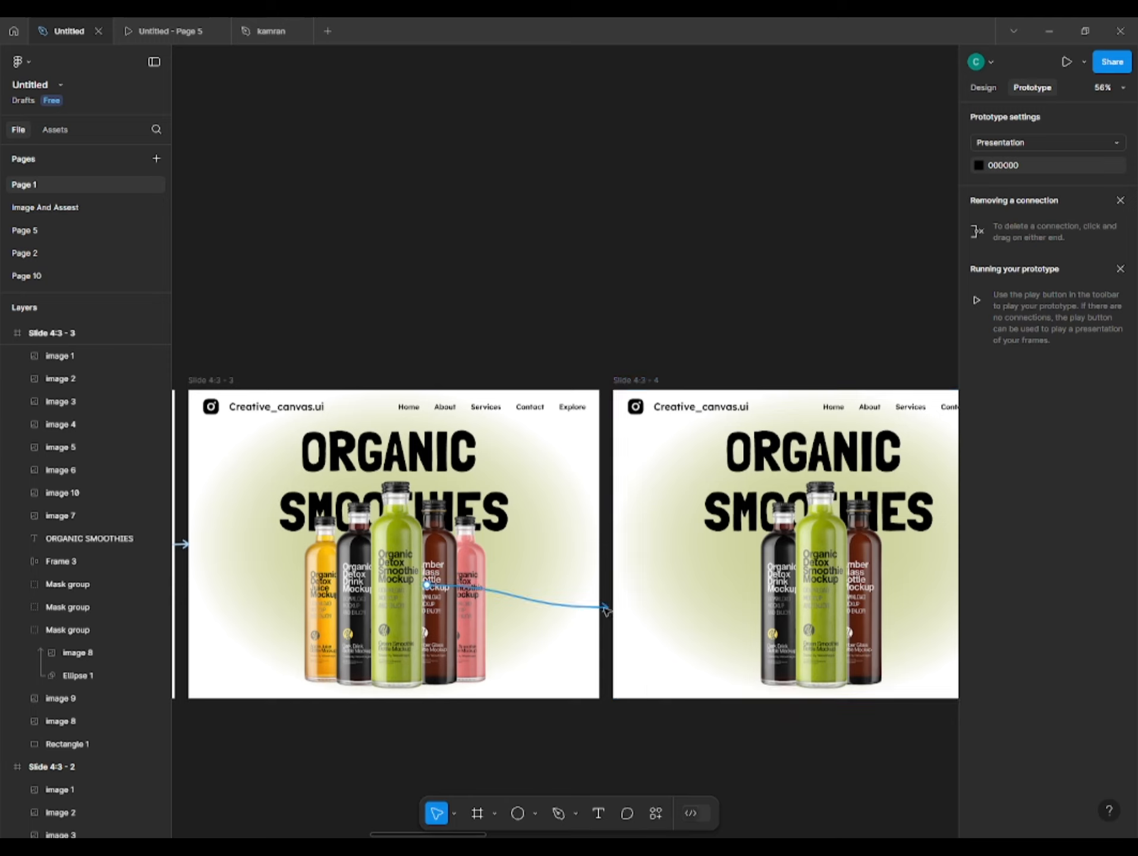
left_click(612, 609)
left_click(676, 645)
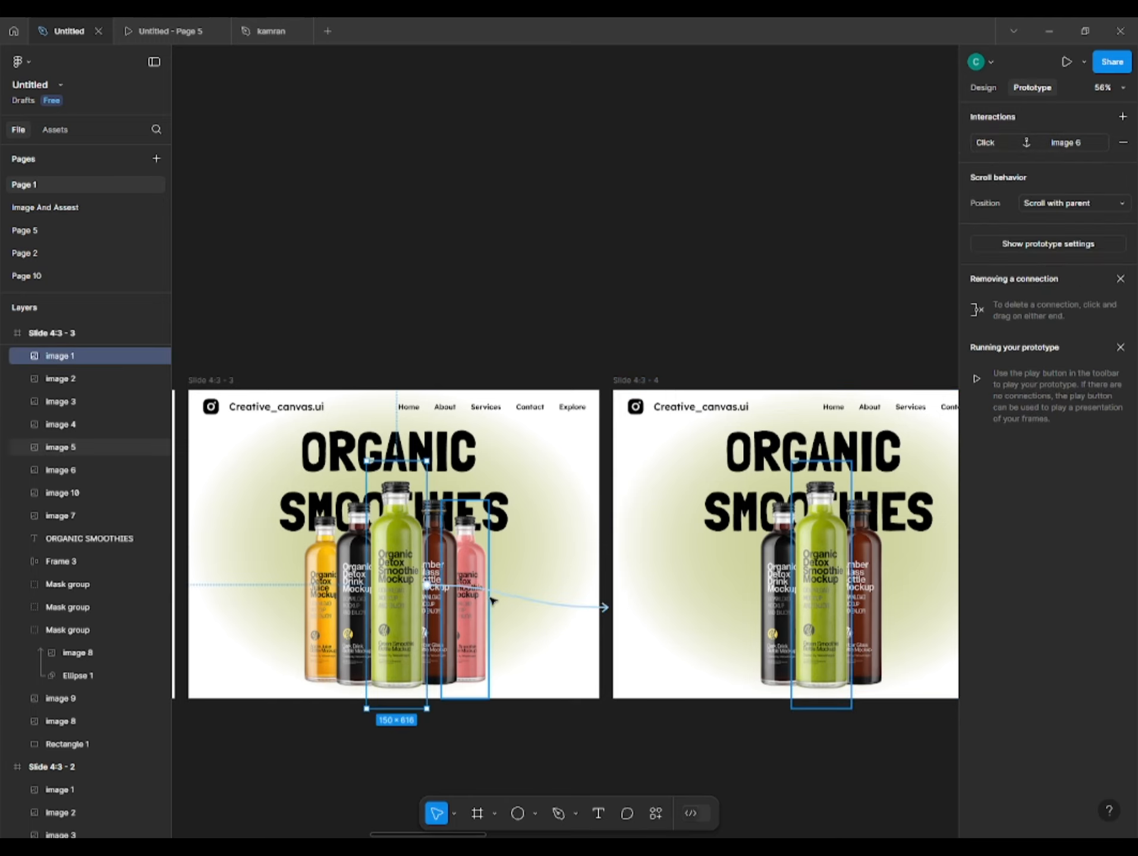
left_click(509, 592)
key("Delete")
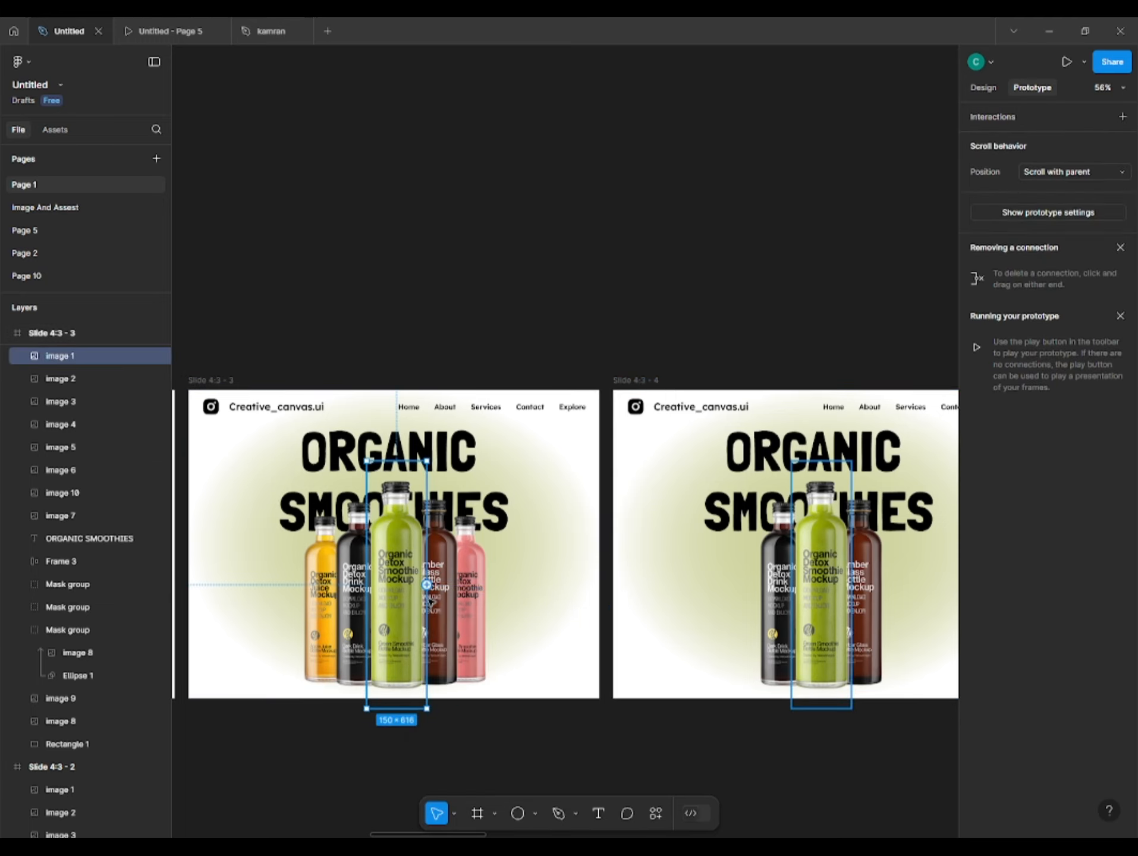
left_click_drag(427, 585, 668, 688)
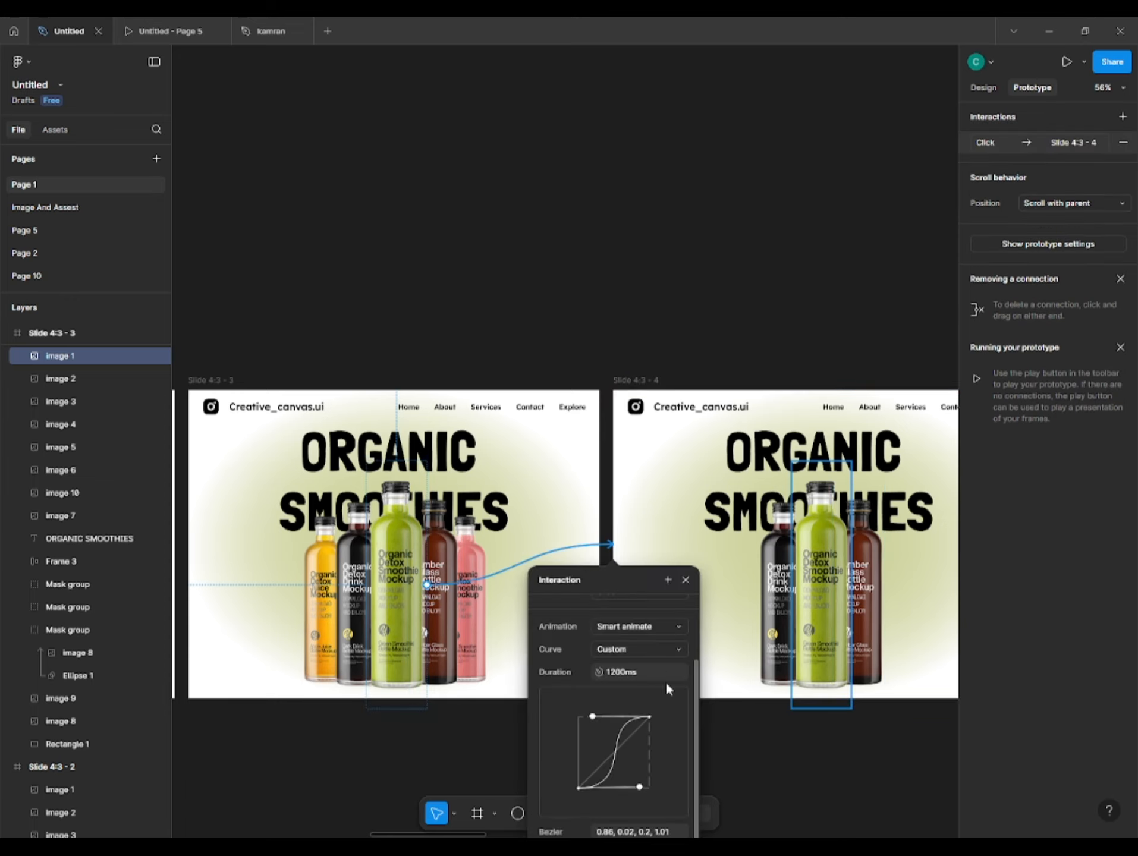
left_click(748, 757)
Link the centre green bottle in Slide 4:3 - 4 to Slide 4:3 - 5 with an on-click prototype connection
left_click_drag(805, 762, 514, 739)
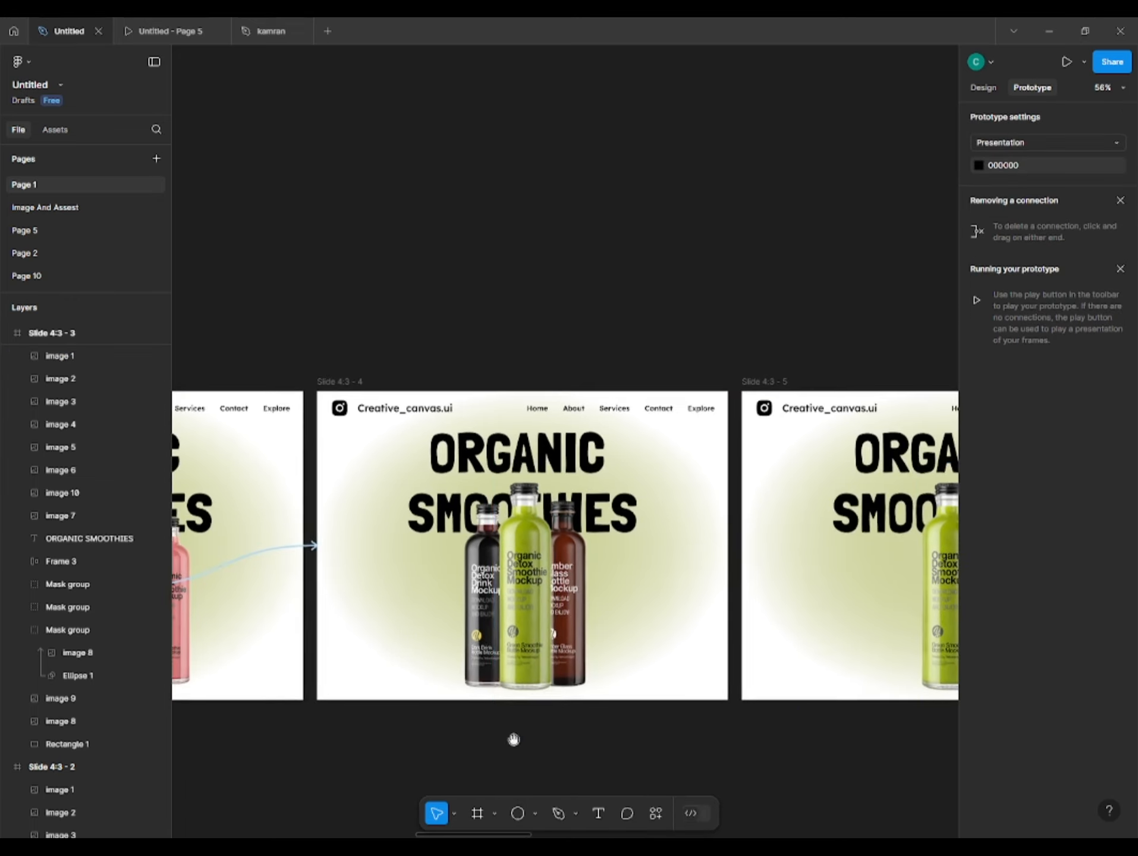
left_click(529, 605)
left_click_drag(556, 586, 745, 553)
left_click(873, 783)
Link the green bottle in Slide 4:3 - 5 to Slide 4:3 - 6 with an on-click prototype connection
scroll(887, 764, "right", 10)
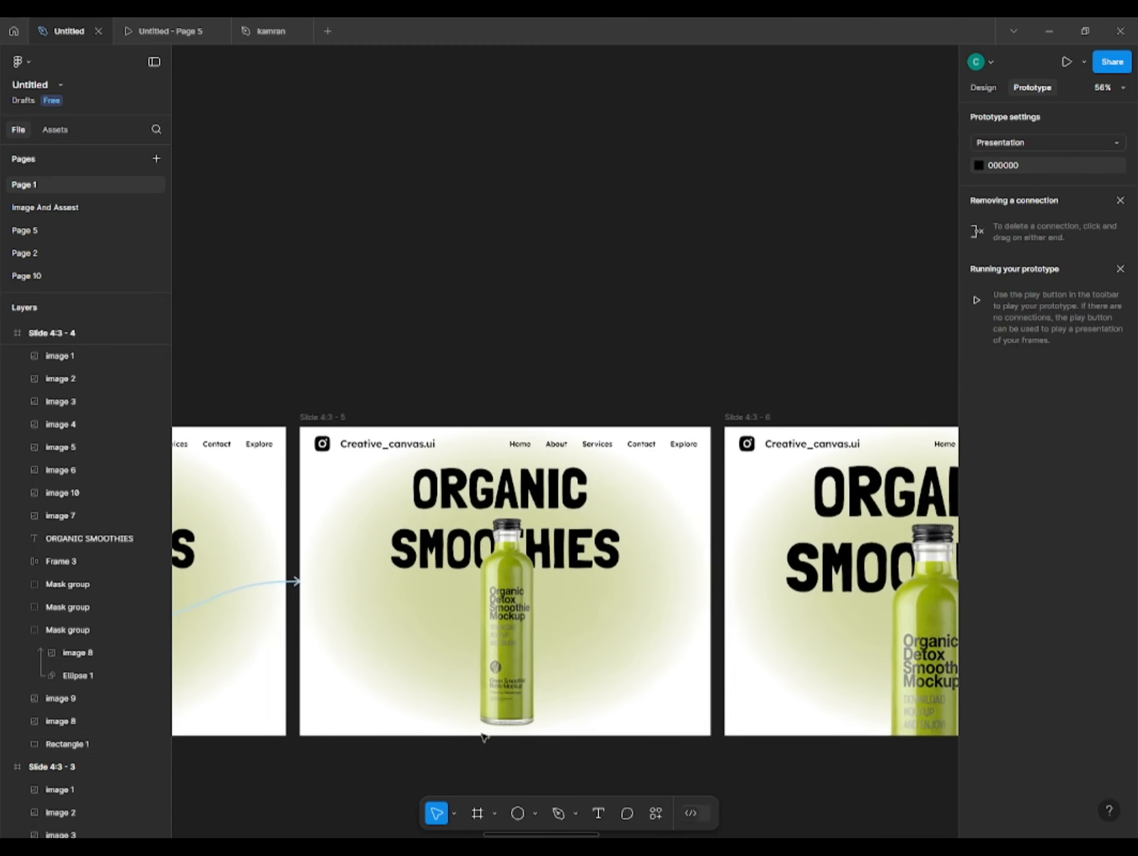
left_click(523, 640)
left_click_drag(538, 621, 735, 551)
left_click(827, 783)
Link the large green bottle in Slide 4:3 - 6 to Slide 4:3 - 7 with an on-click prototype connection
scroll(394, 818, "right", 10)
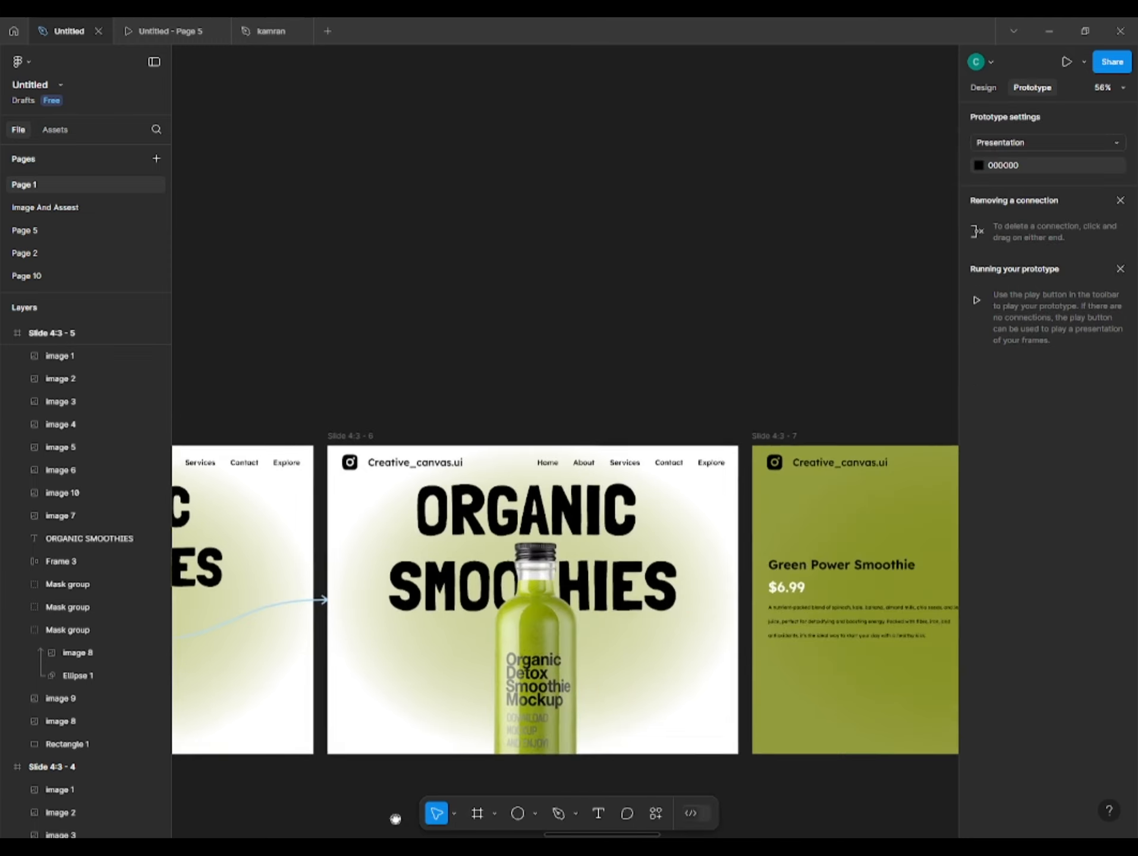
left_click(464, 657)
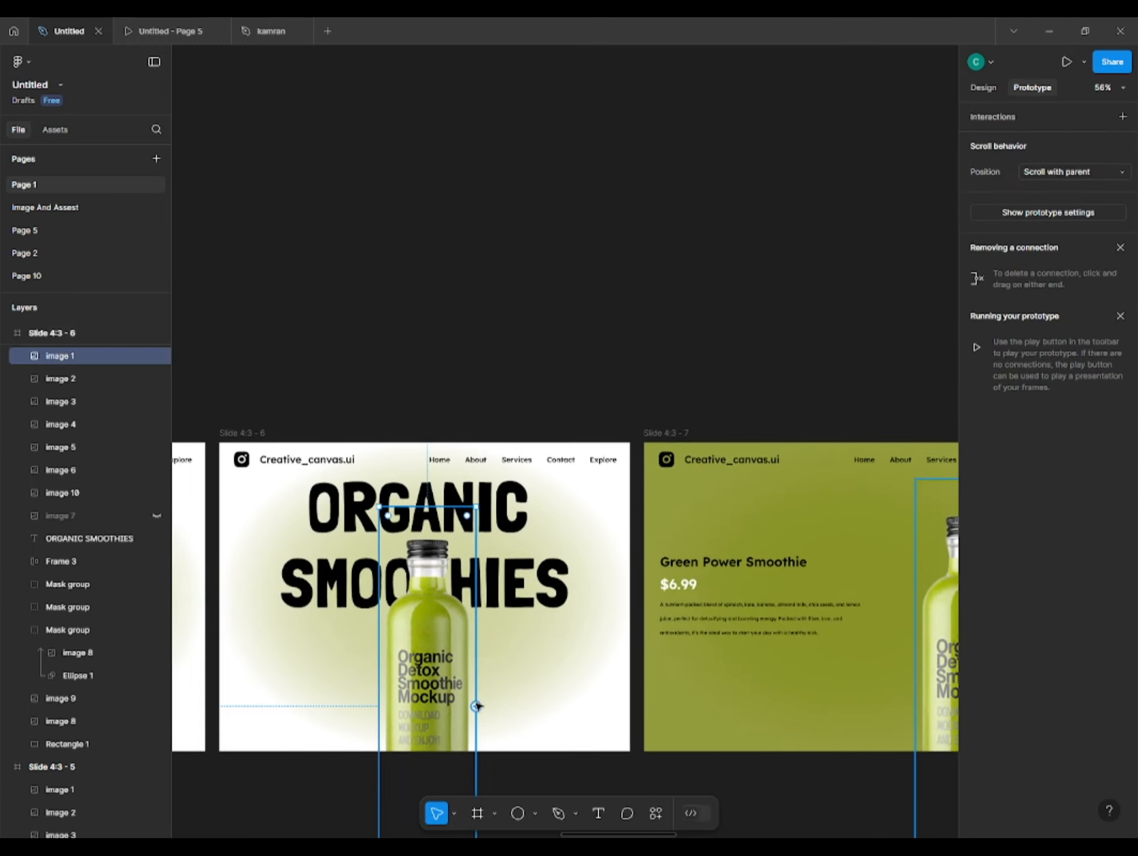
left_click_drag(477, 707, 648, 473)
left_click(771, 810)
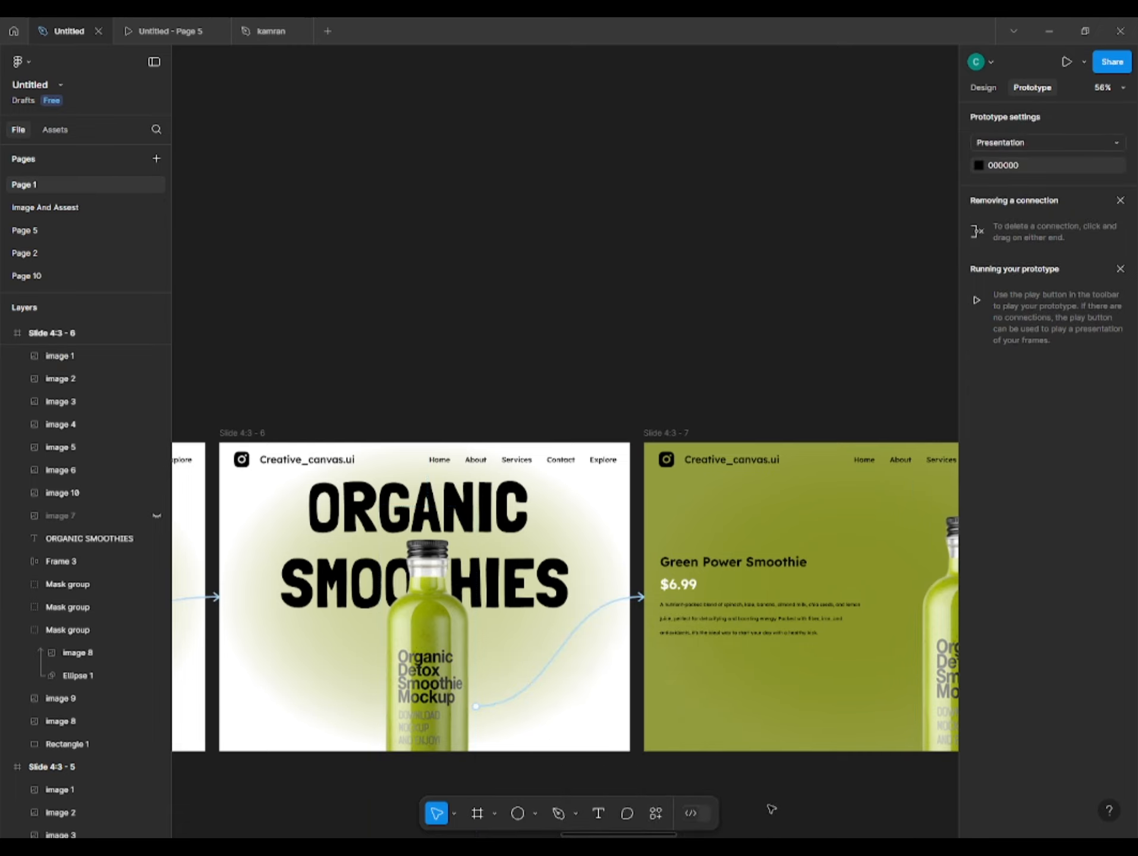
Link the green bottle in Slide 4:3 - 7 to the black Slide 4:3 - 8 with a prototype connection
scroll(458, 714, "right", 10)
scroll(457, 713, "down", 3)
left_click(497, 541)
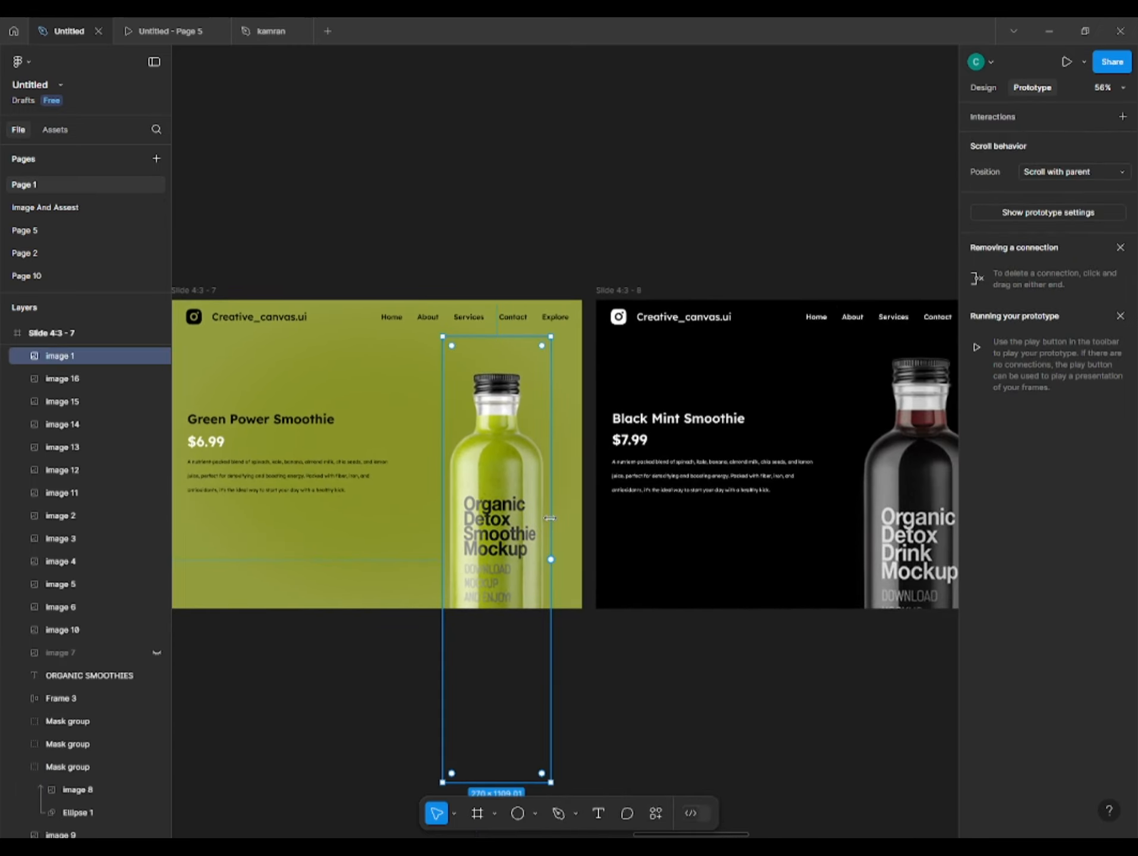
left_click_drag(551, 559, 618, 506)
left_click(772, 688)
Link the black bottle in Slide 4:3 - 8 to the brown Slide 4:3 - 9 with a prototype connection
scroll(771, 688, "right", 10)
scroll(772, 688, "up", 2)
left_click(449, 663)
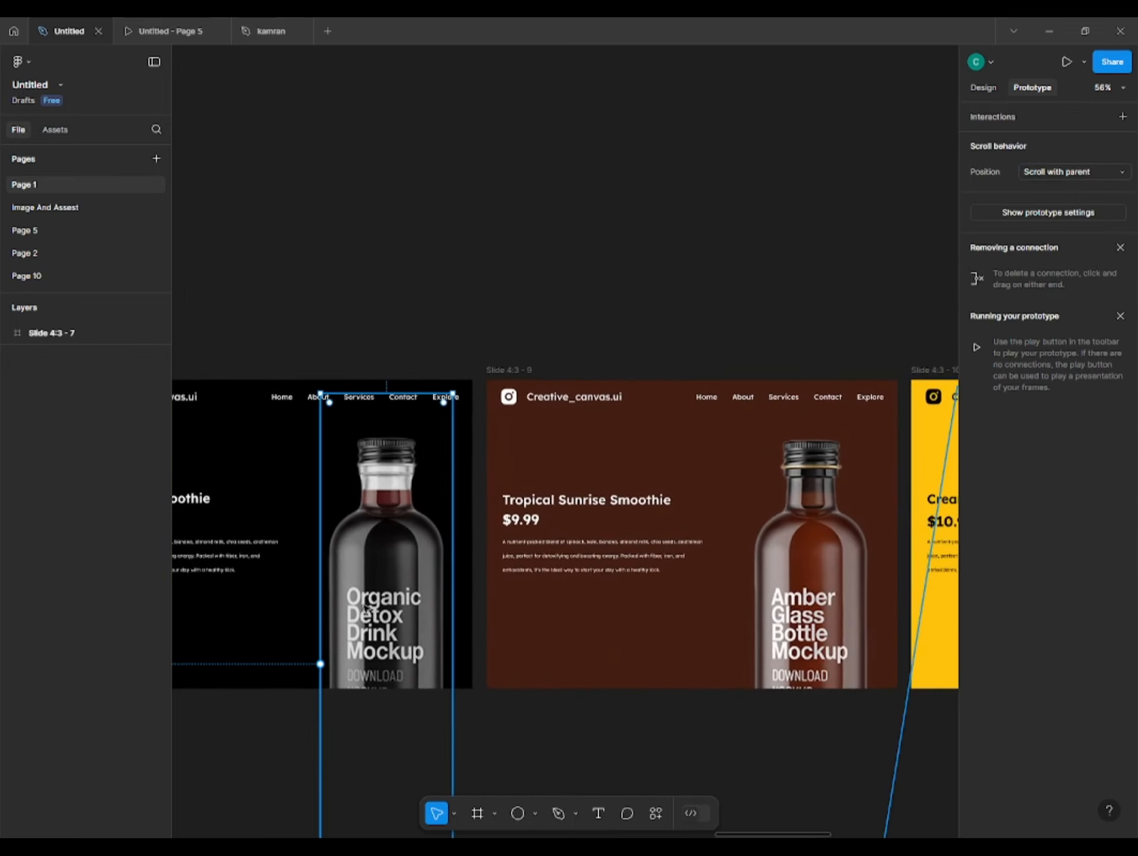
left_click_drag(453, 665, 516, 591)
left_click(272, 785)
Link the amber bottle in Slide 4:3 - 9 to the yellow Slide 4:3 - 10 with a prototype connection
scroll(703, 543, "down", 3)
scroll(703, 544, "left", 1)
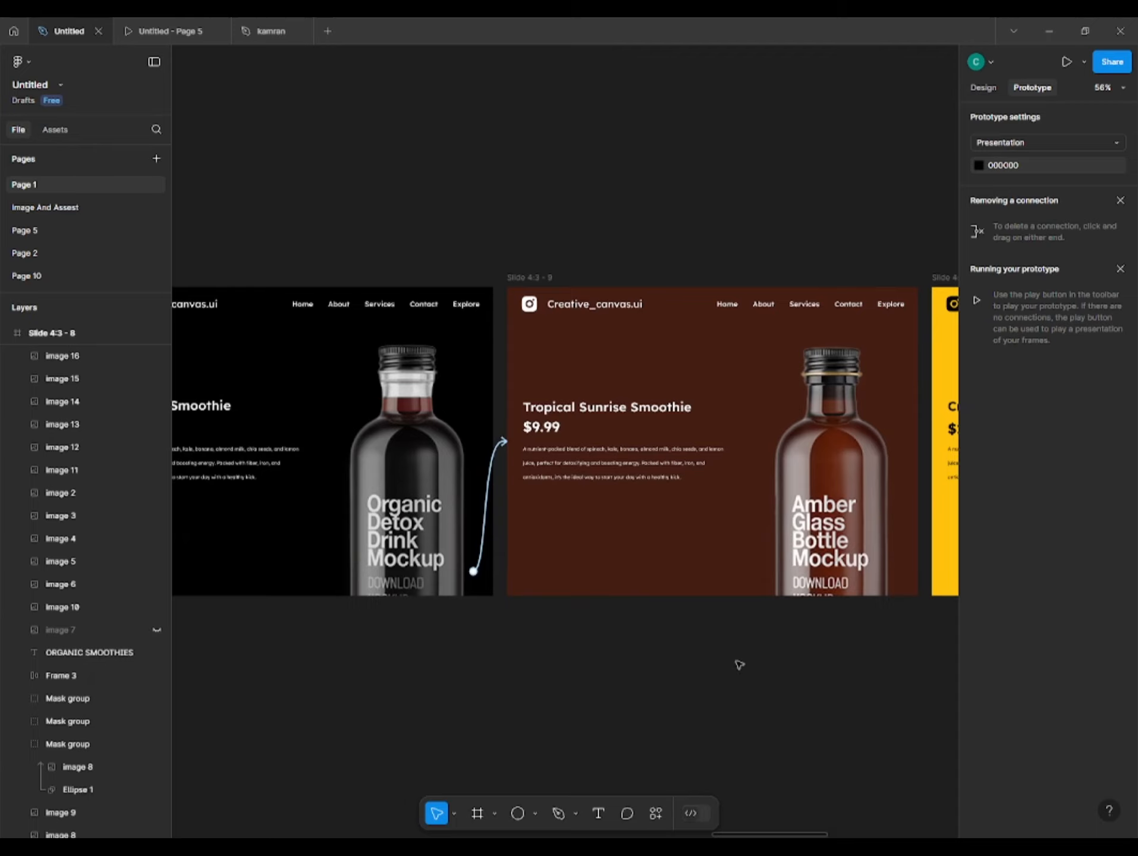
scroll(739, 664, "right", 7)
scroll(739, 665, "up", 1)
left_click_drag(675, 612, 744, 539)
left_click(803, 686)
Link the yellow juice bottle in Slide 4:3 - 10 to the pink Slide 4:3 - 11 with a prototype connection
scroll(803, 685, "right", 10)
scroll(803, 686, "up", 1)
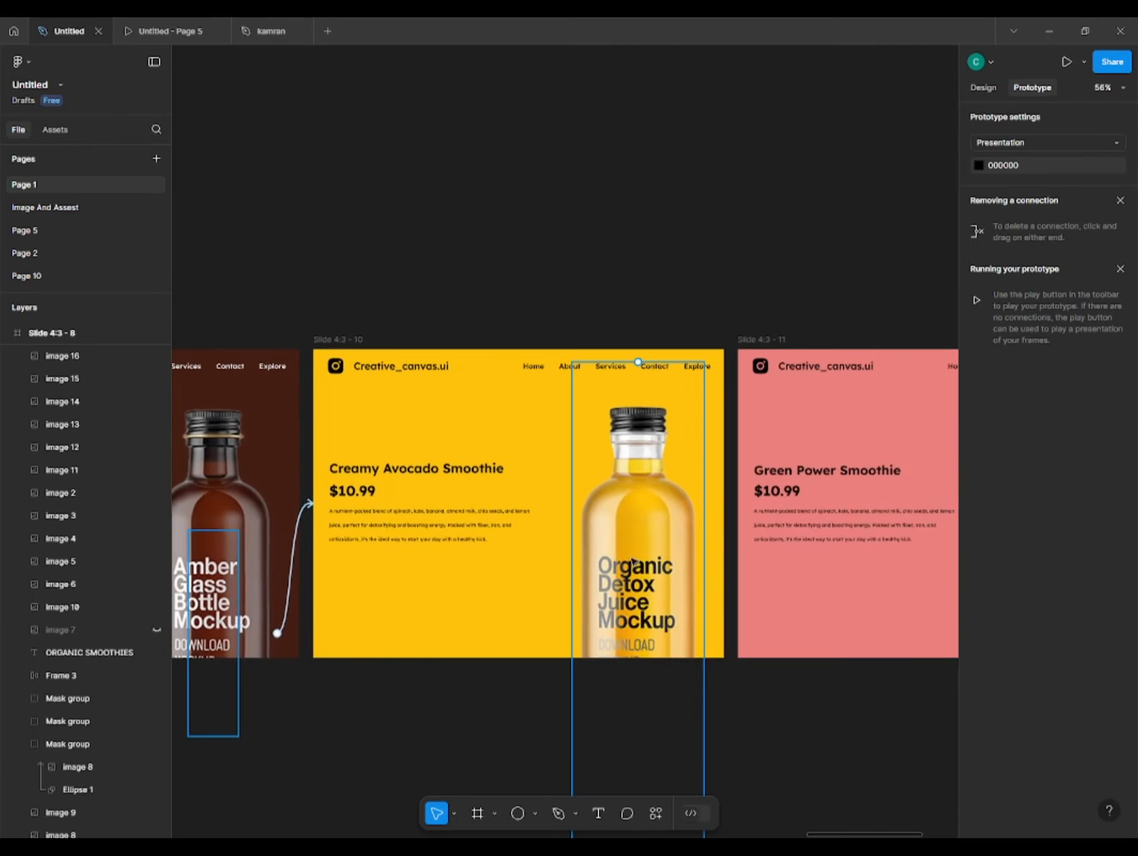
left_click(685, 572)
left_click_drag(704, 635, 750, 555)
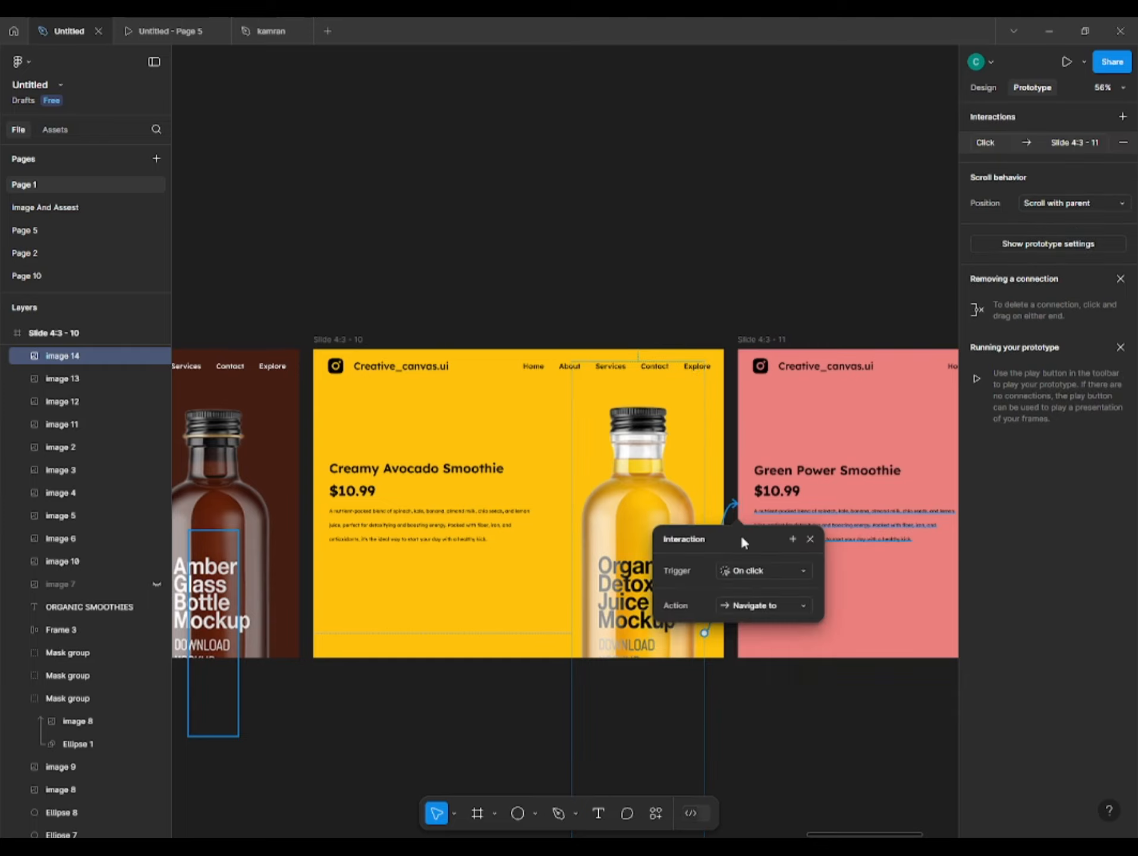
left_click(876, 690)
Link the whole Slide 4:3 - 11 frame back to Slide 4:3 - 10 with a return connection
left_click_drag(895, 708, 483, 620)
scroll(541, 537, "down", 2)
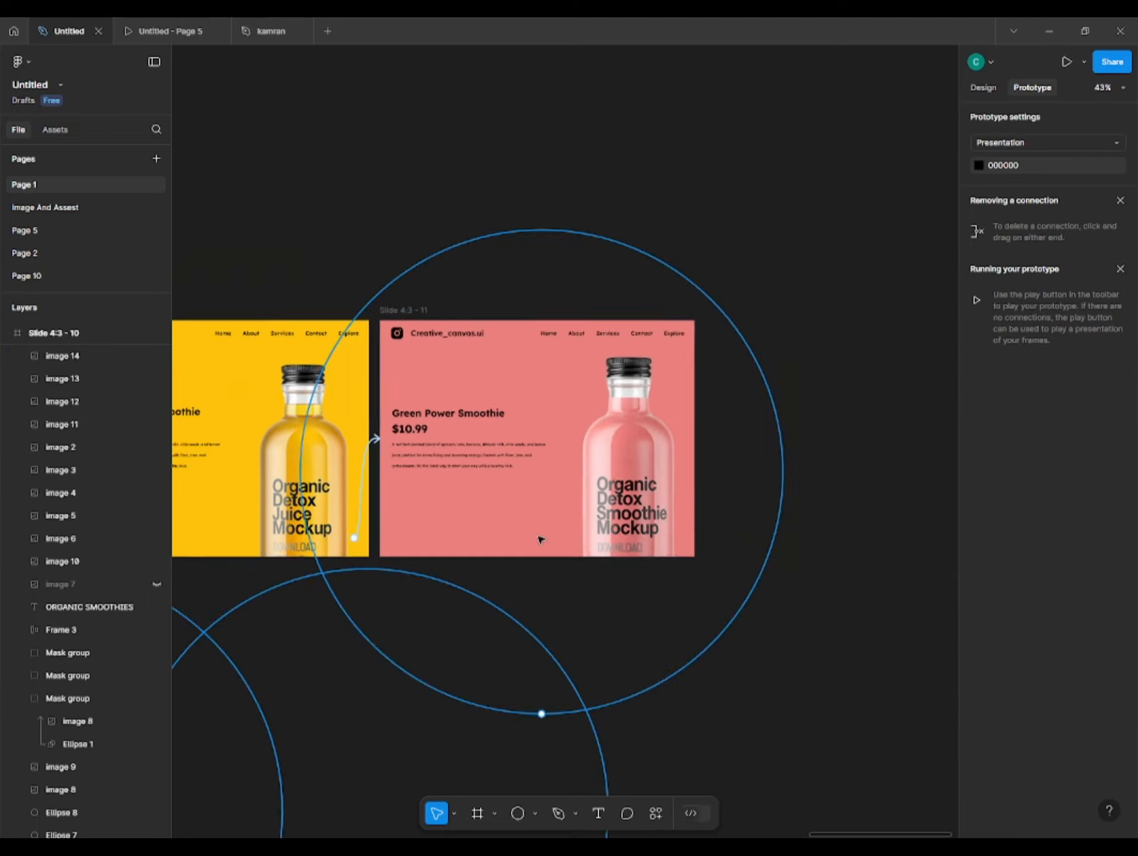
left_click_drag(446, 510, 543, 543)
left_click(540, 542)
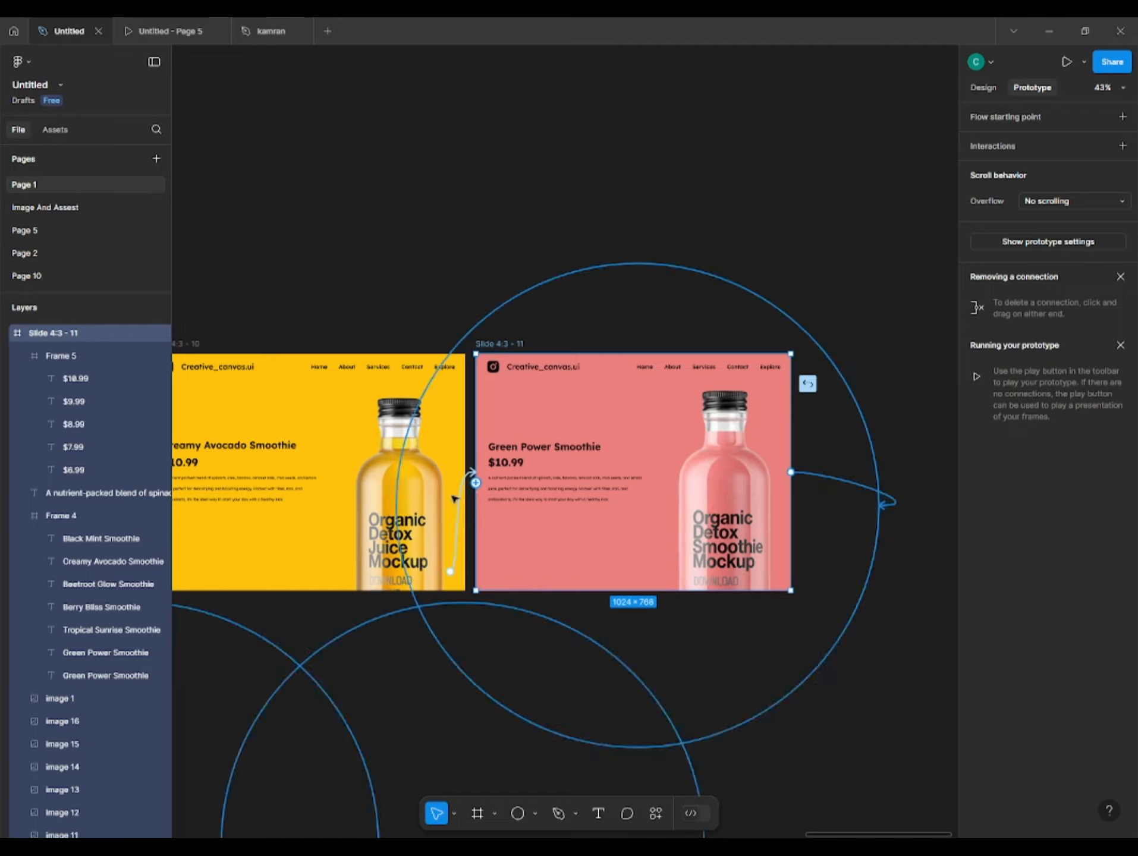
left_click_drag(455, 500, 366, 502)
scroll(366, 501, "down", 3)
left_click(245, 672)
Link the whole Slide 4:3 - 10 frame back to Slide 4:3 - 9 with a return connection
left_click_drag(242, 673, 576, 571)
scroll(591, 597, "down", 1)
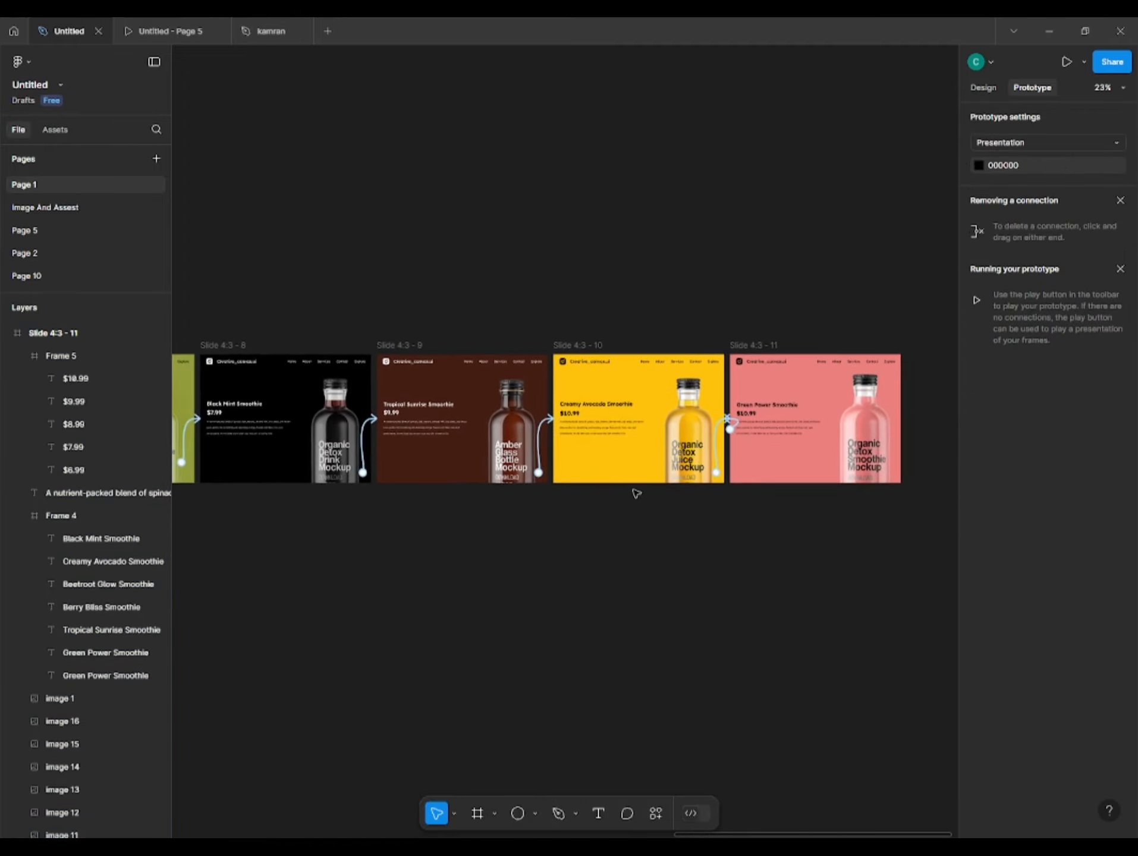
scroll(571, 458, "up", 2)
left_click(571, 455)
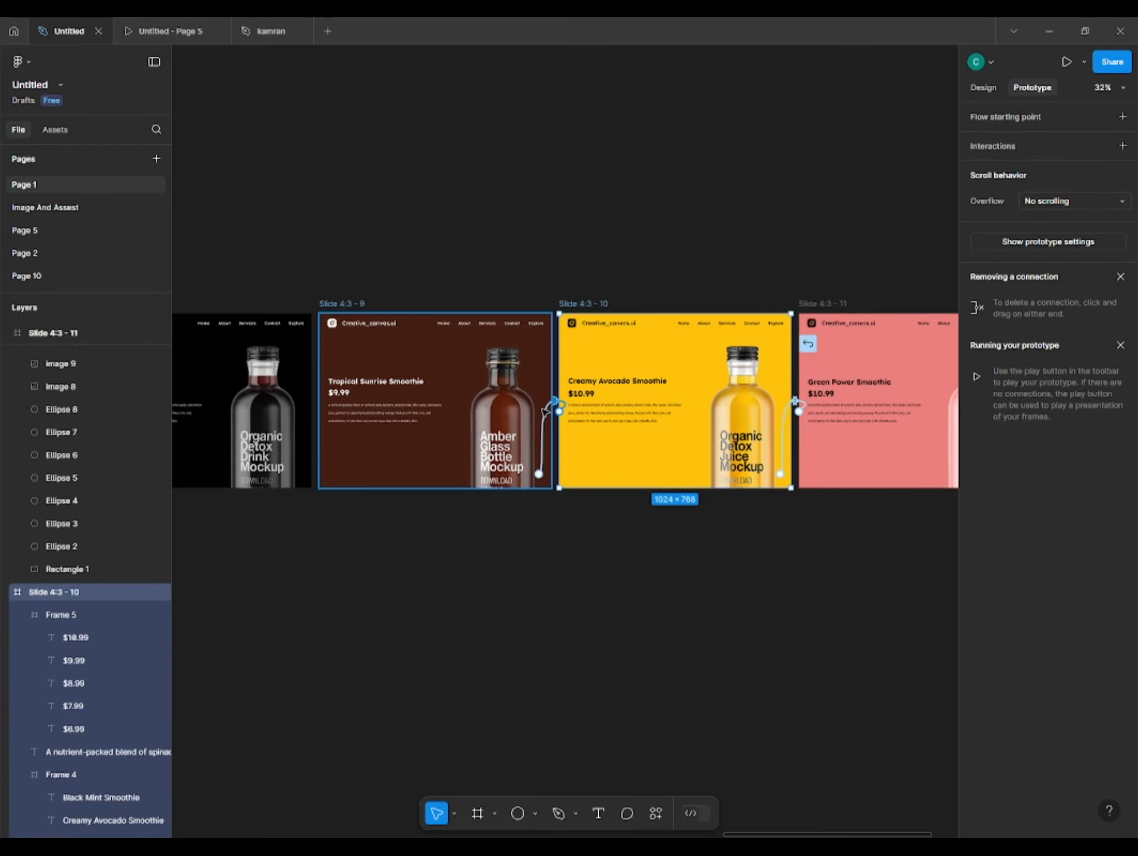
left_click_drag(529, 419, 521, 426)
left_click(352, 589)
Link the whole Slide 4:3 - 9 frame back to Slide 4:3 - 8 with a return connection
left_click_drag(320, 583, 387, 658)
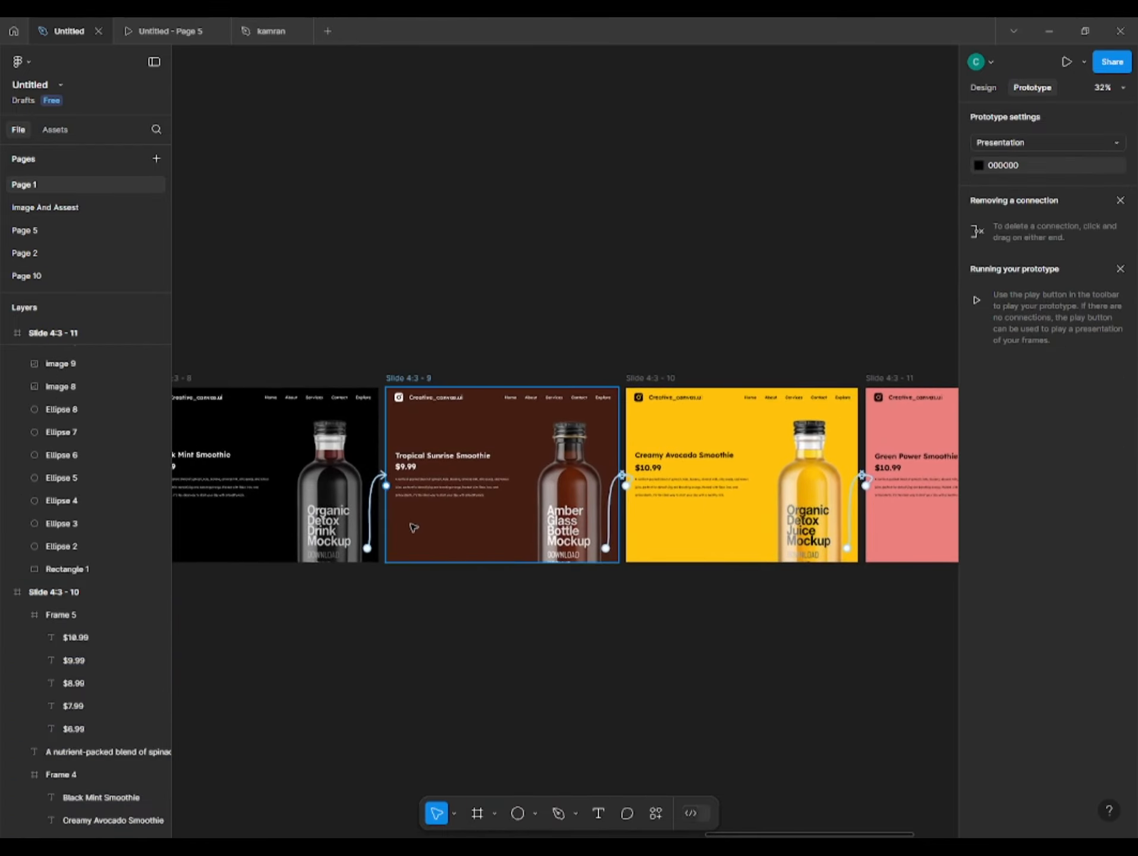
left_click(411, 521)
left_click_drag(386, 487, 355, 477)
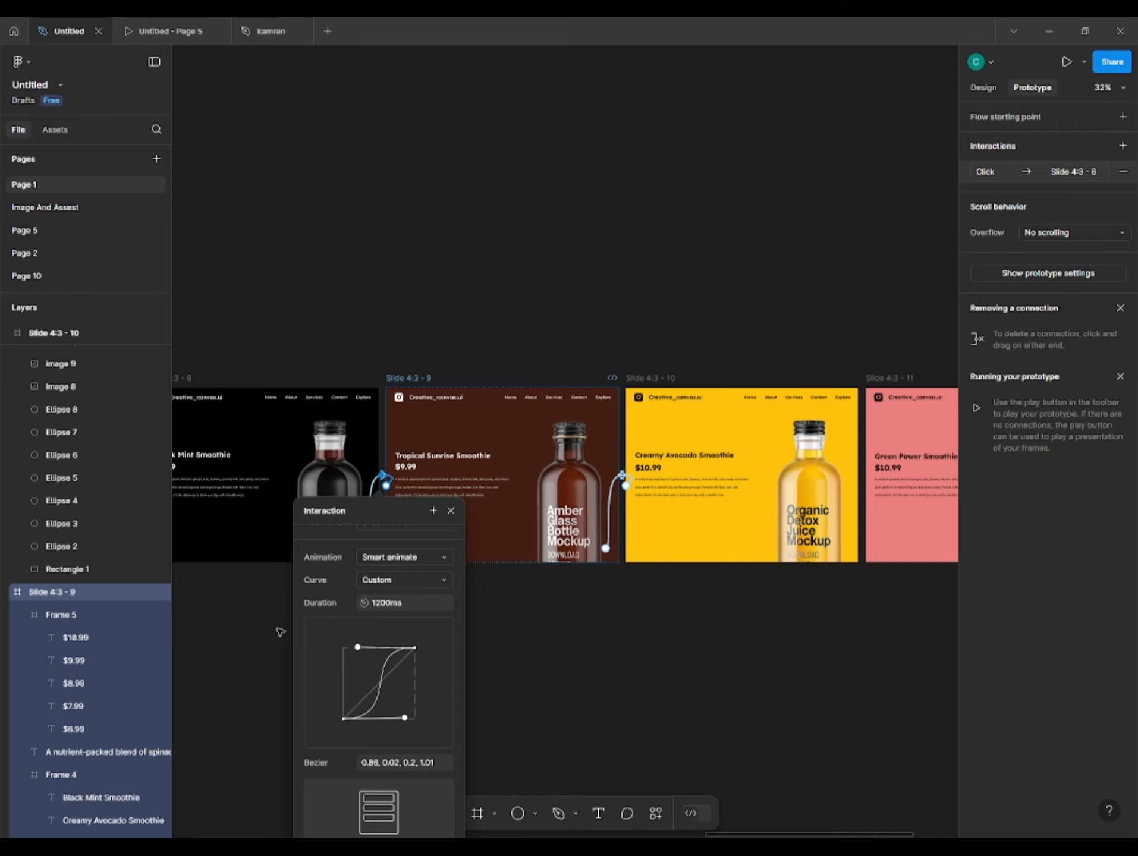
left_click(226, 629)
Link the whole Slide 4:3 - 8 frame back to Slide 4:3 - 7 with a return connection
left_click_drag(243, 638, 554, 667)
left_click(472, 551)
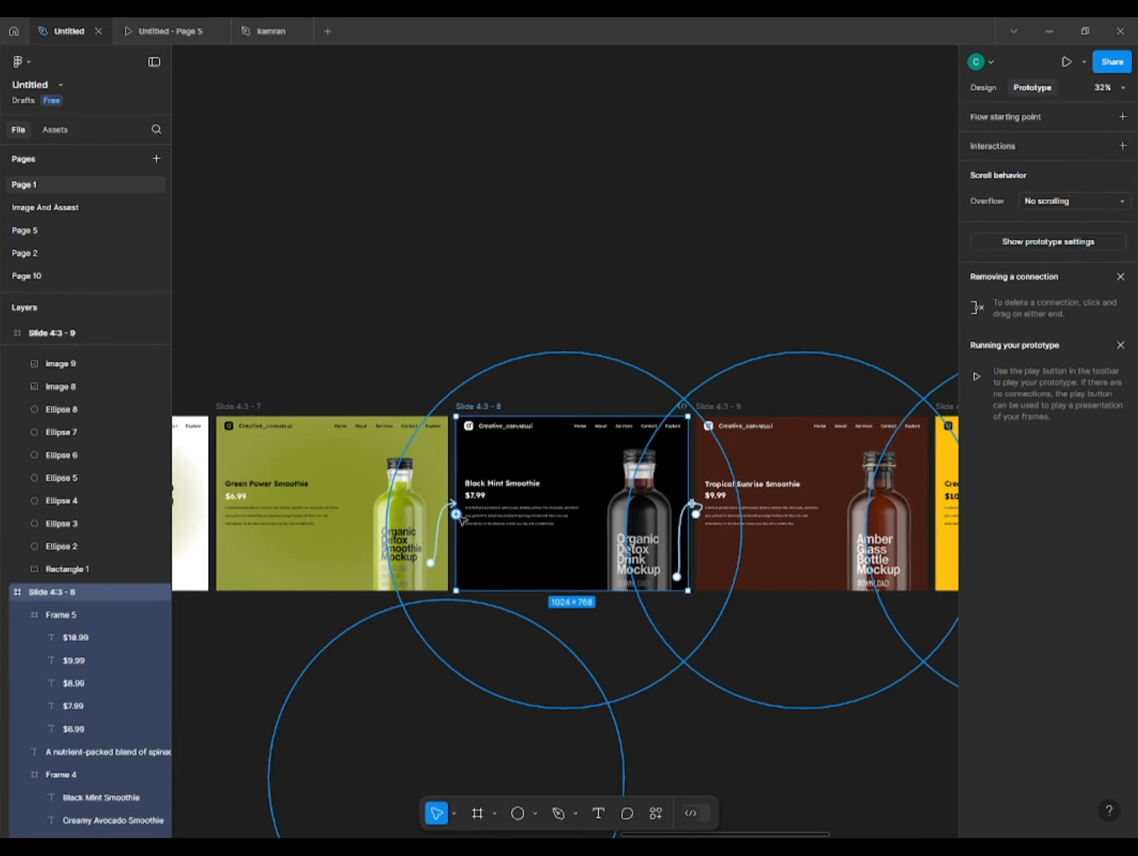
left_click_drag(457, 515, 416, 515)
left_click(274, 658)
Link the whole Slide 4:3 - 7 frame back to Slide 4:3 - 6 with a return connection
left_click_drag(256, 671, 437, 706)
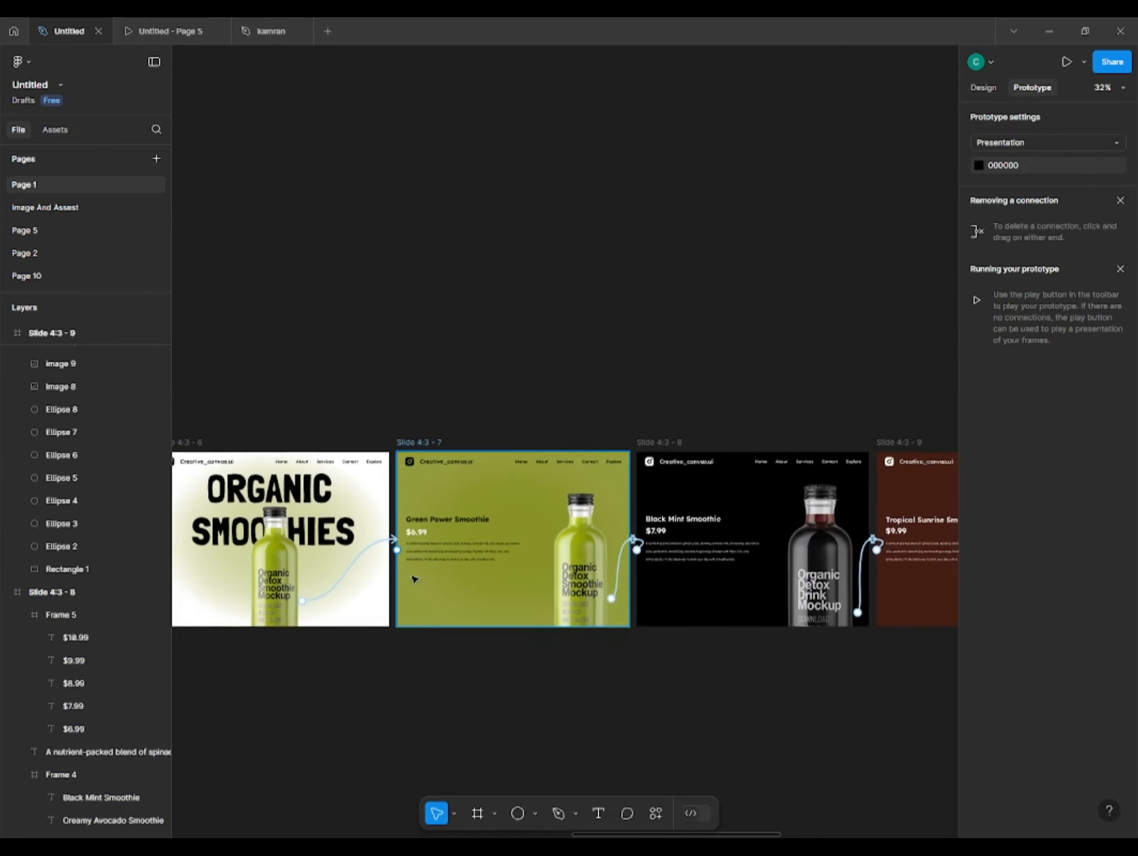
left_click(414, 580)
left_click_drag(397, 543, 330, 598)
left_click(243, 698)
Link the whole Slide 4:3 - 6 frame back to Slide 4:3 - 5 with a return connection
scroll(427, 665, "left", 4)
scroll(427, 664, "up", 1)
left_click(231, 730)
scroll(483, 650, "left", 5)
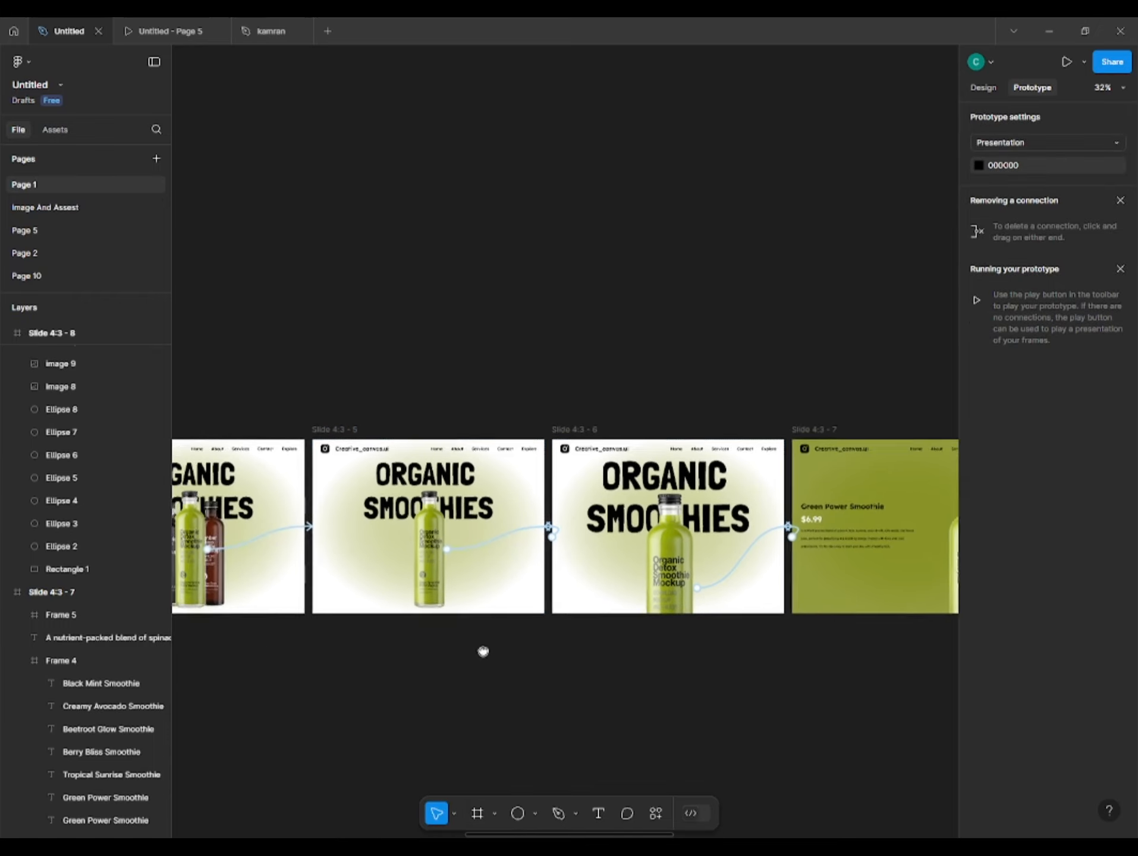
Link the whole Slide 4:3 - 5 frame back to Slide 4:3 - 4 with a return connection
scroll(482, 594, "up", 2)
left_click(446, 523)
left_click_drag(446, 523, 406, 533)
left_click(272, 660)
Link the whole Slide 4:3 - 4 frame back to Slide 4:3 - 3 with a return connection
scroll(440, 575, "left", 5)
scroll(440, 575, "up", 1)
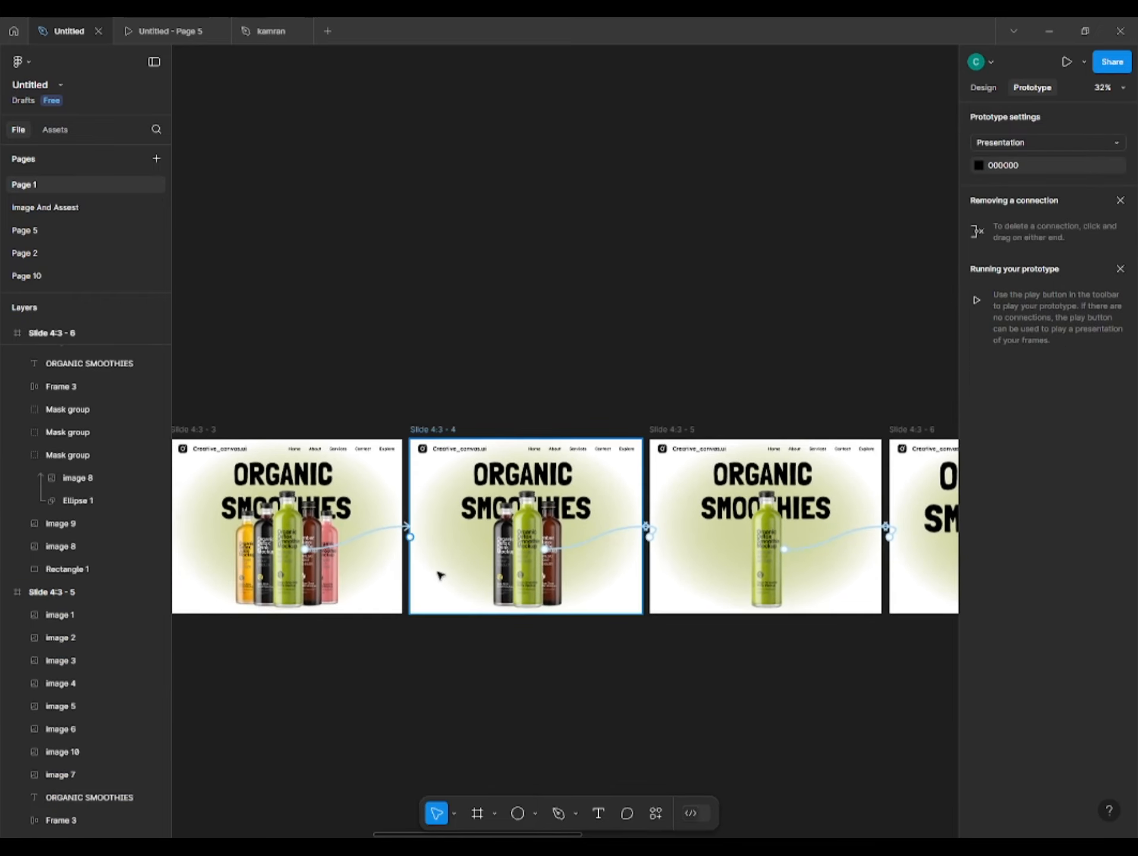
left_click(416, 544)
left_click_drag(358, 566, 357, 568)
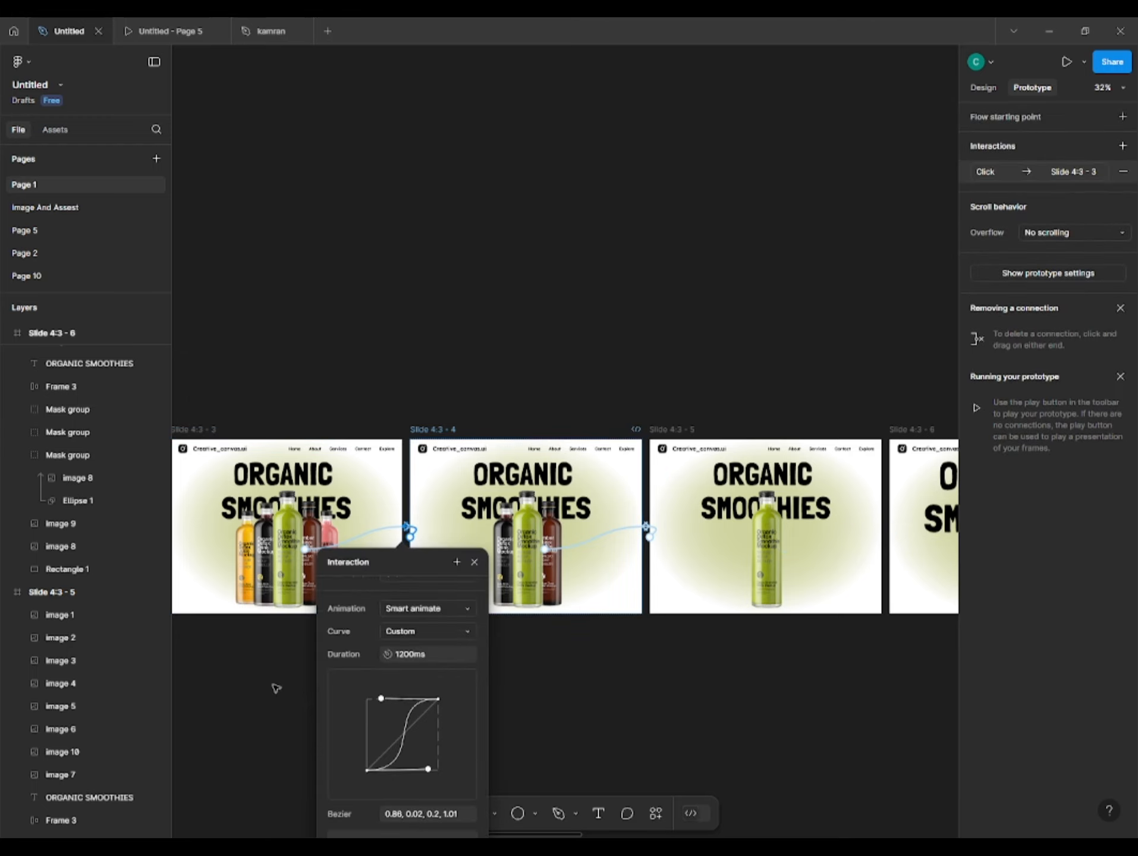
left_click(274, 685)
Link the whole Slide 4:3 - 3 frame back to Slide 4:3 - 2 with a return connection
left_click_drag(274, 687, 462, 722)
left_click(388, 596)
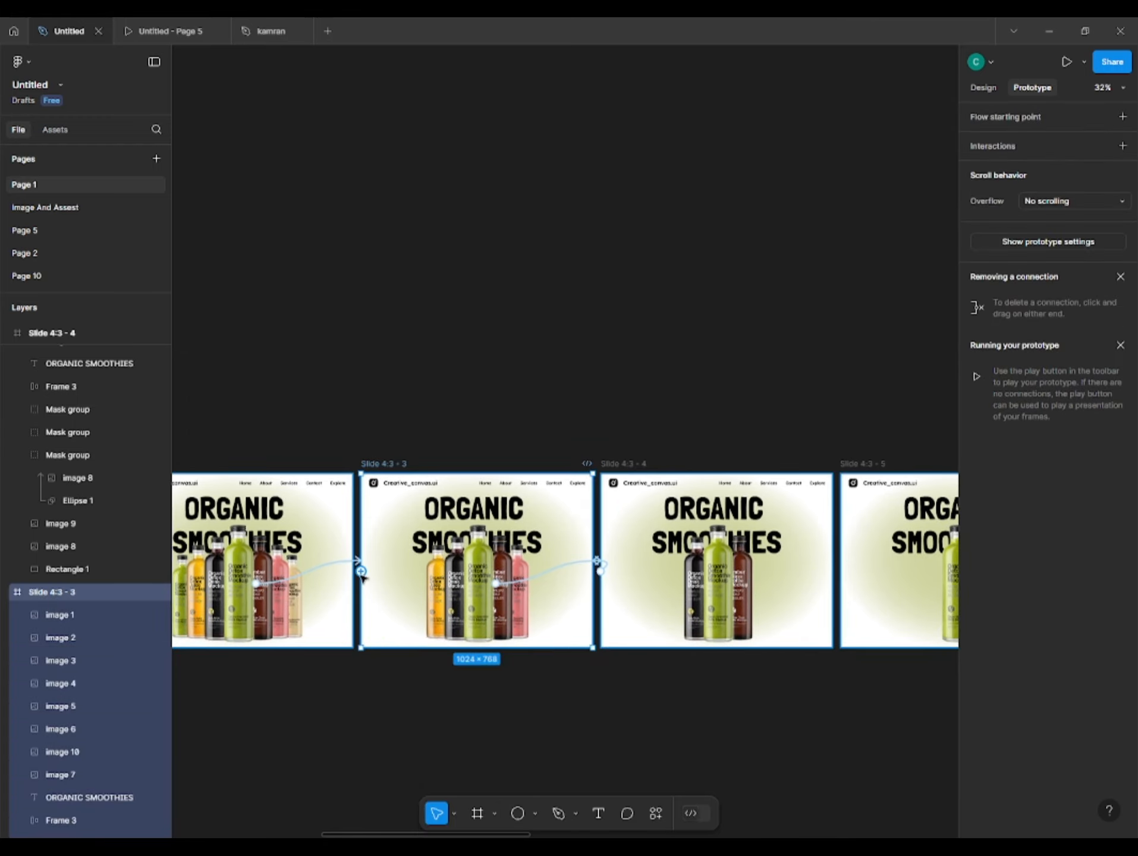
left_click_drag(356, 580, 326, 586)
left_click(244, 707)
Link the whole Slide 4:3 - 2 frame back to Slide 4:3 - 1 with a return connection
scroll(244, 708, "up", 1)
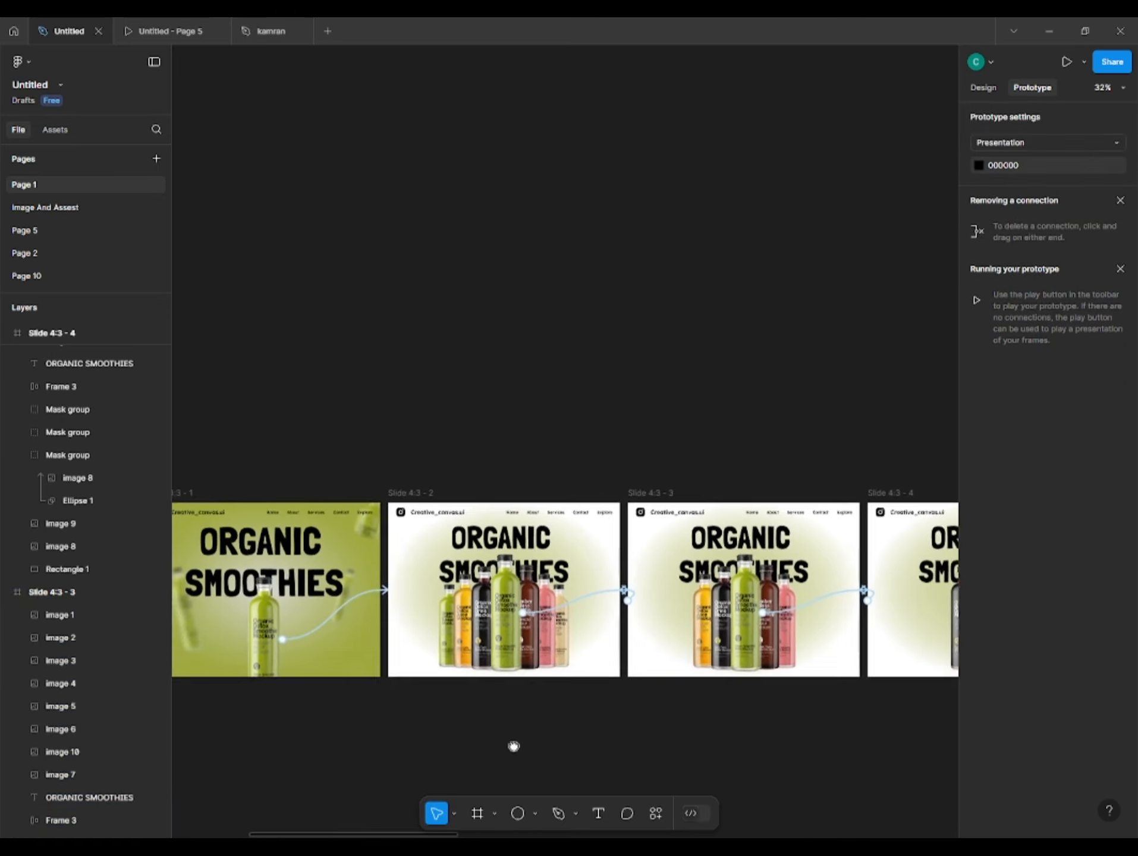
left_click(431, 637)
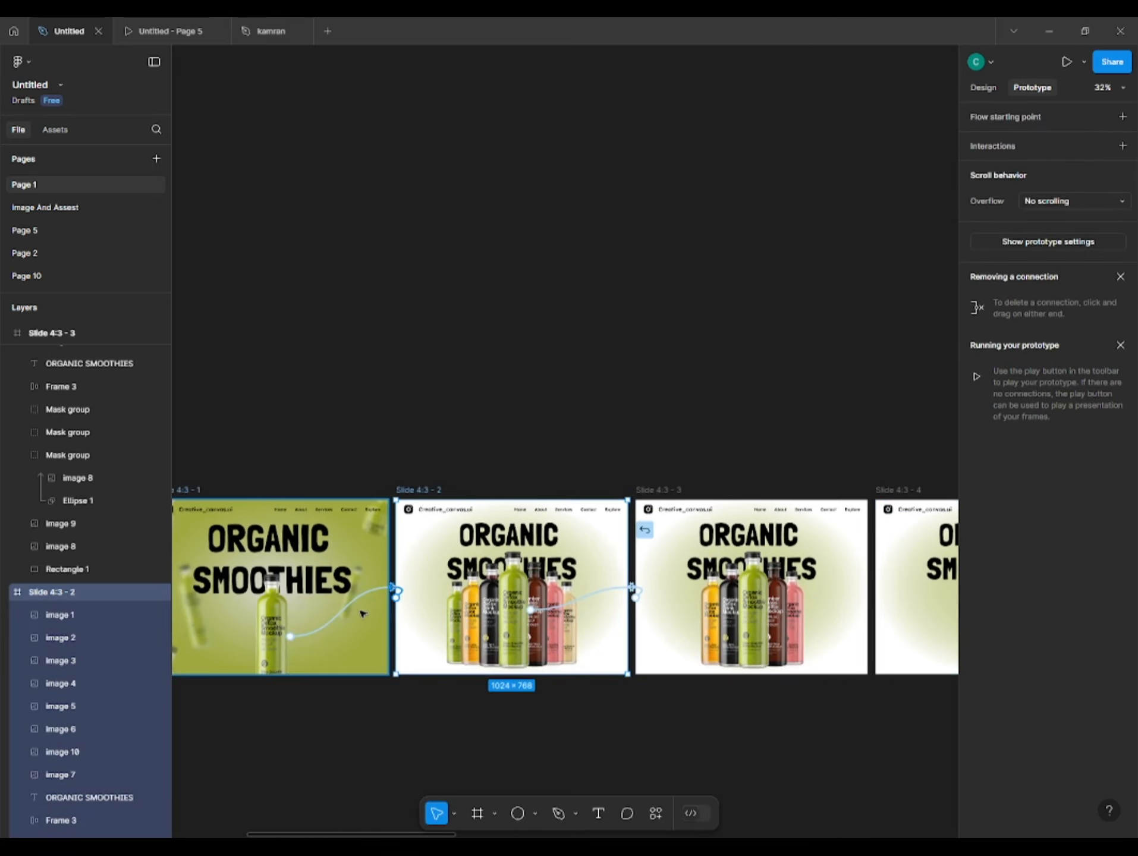
left_click_drag(363, 614, 357, 616)
left_click(242, 723)
left_click_drag(275, 740, 538, 767)
left_click(425, 637)
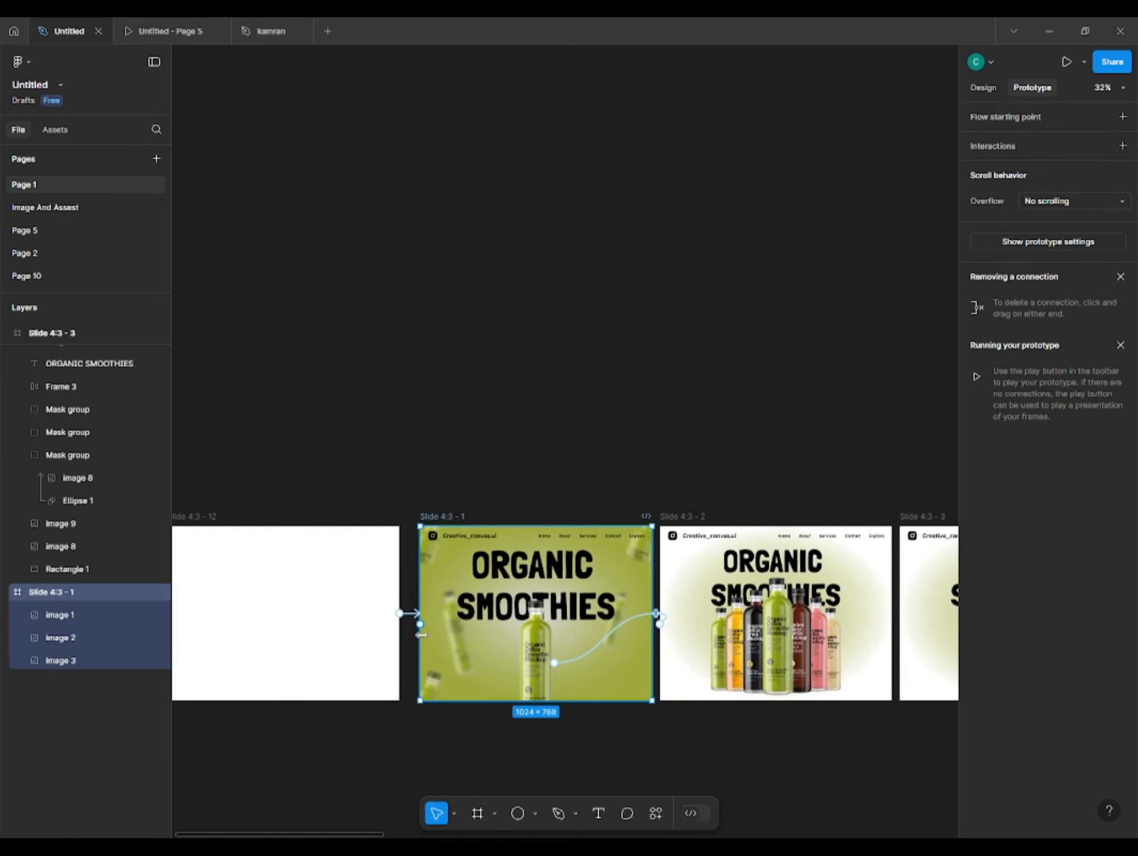
left_click(369, 757)
scroll(380, 714, "down", 2)
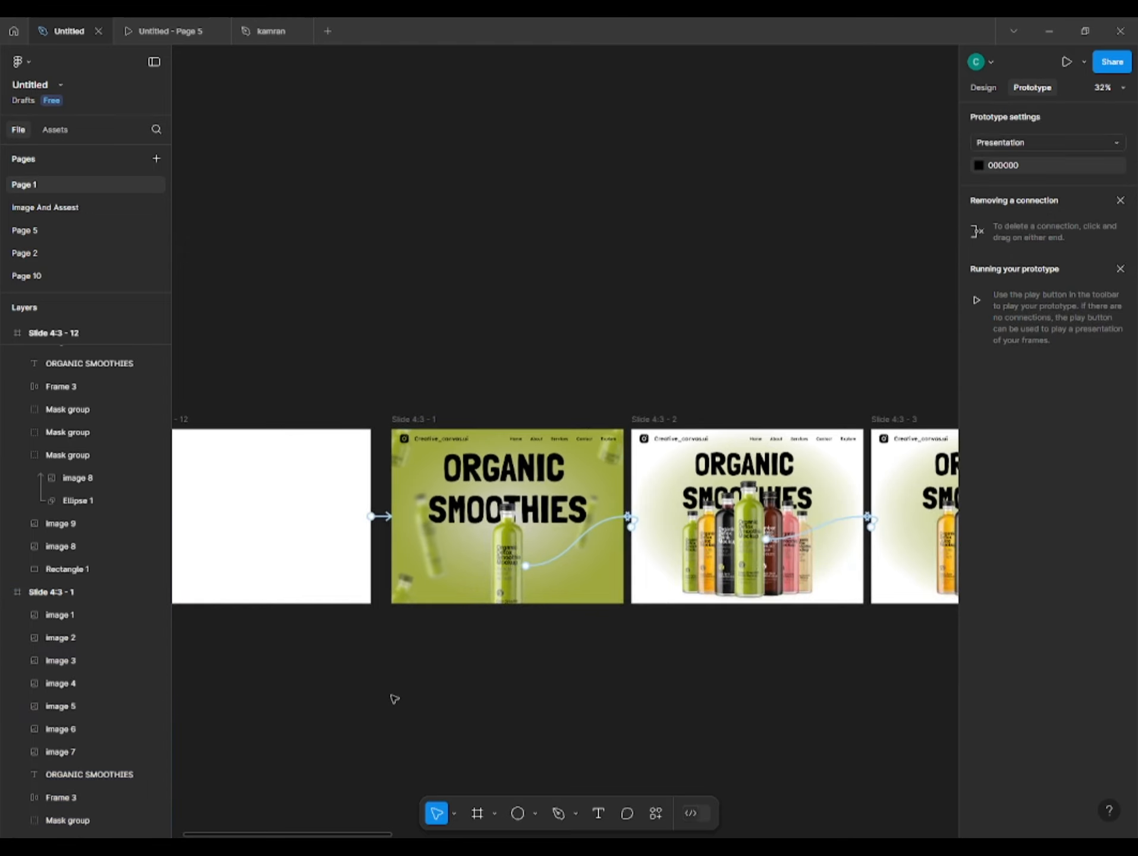
Preview the prototype from the blank Slide 4:3 - 12 and advance from the green Organic Smoothies slide through its central bottle
scroll(394, 699, "left", 5)
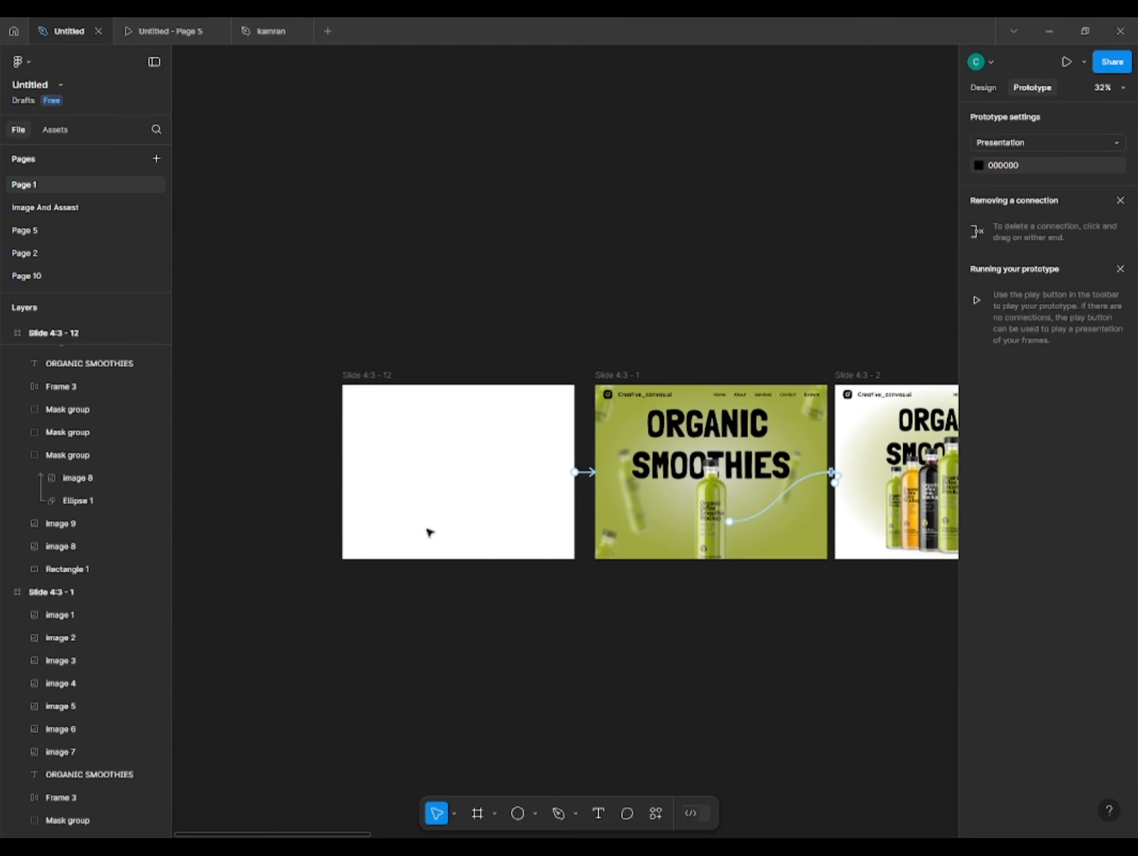
left_click(372, 385)
left_click(1064, 61)
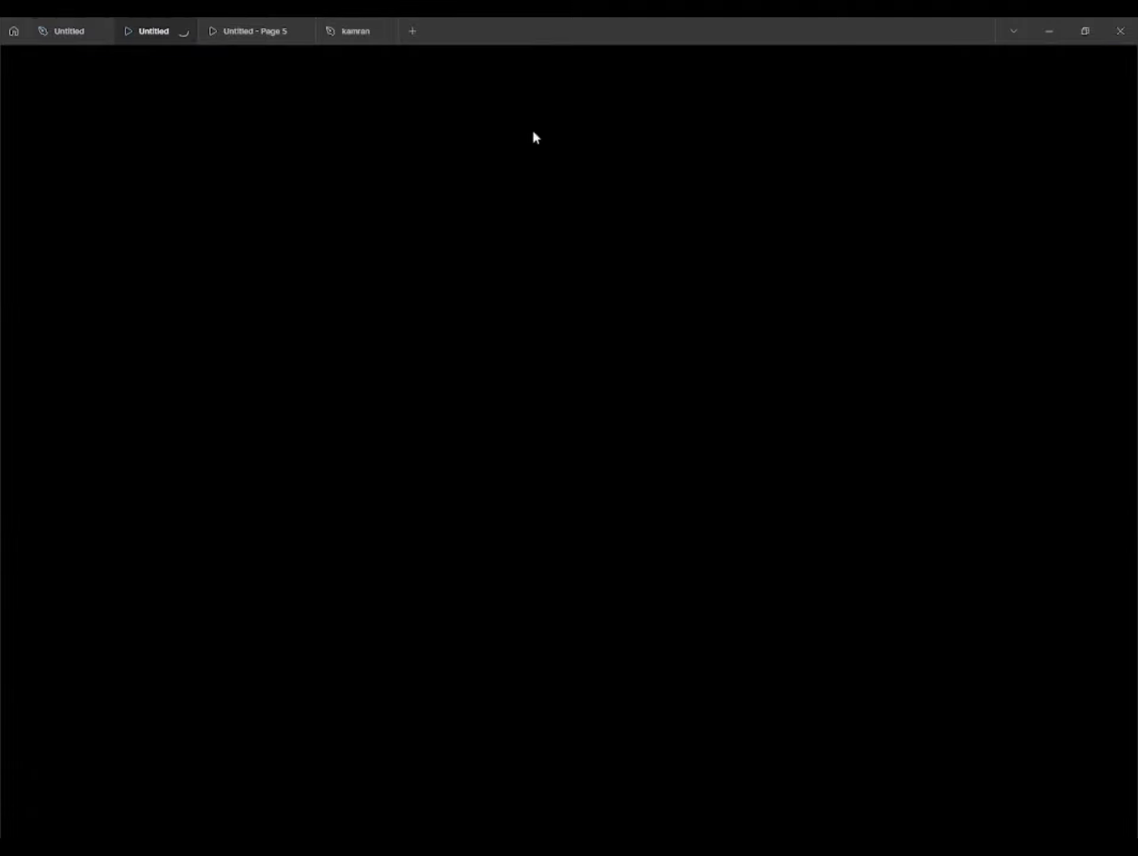
left_click(301, 31)
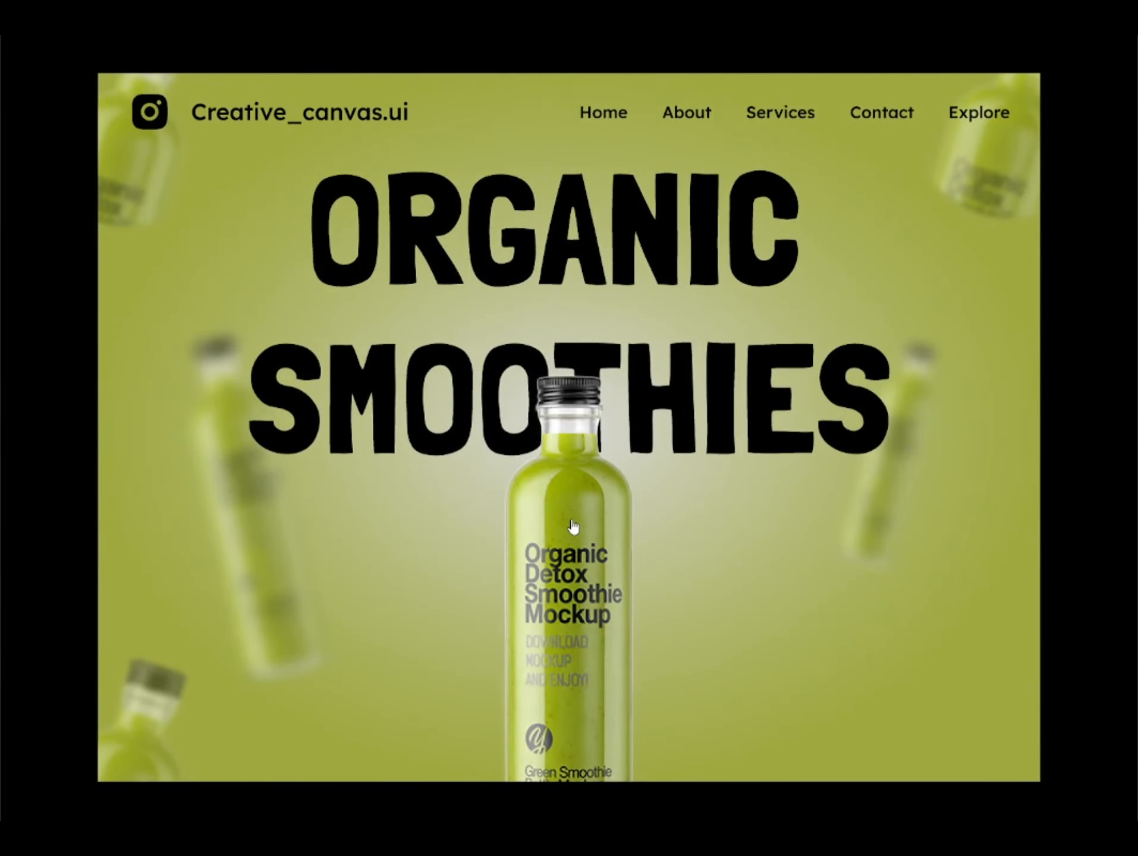
left_click(573, 526)
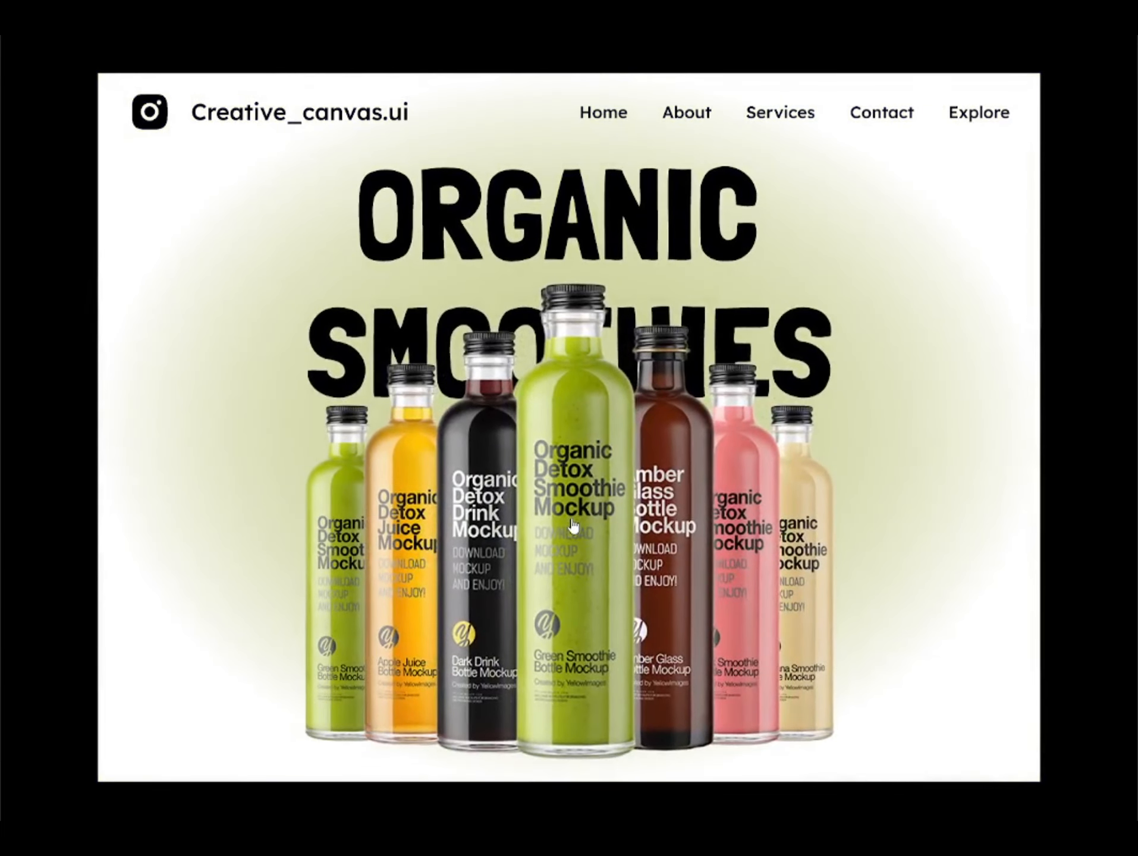